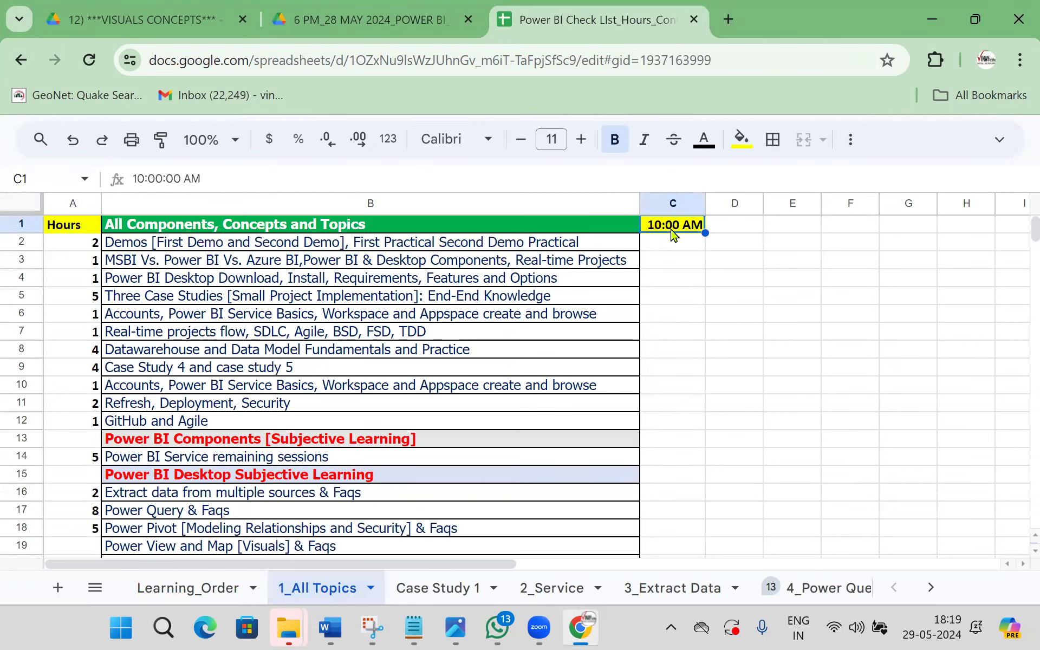
Step: Set the batch time in cell C1 of the 1_All Topics sheet to 6:00 PM
text(6:00)
text( PM)
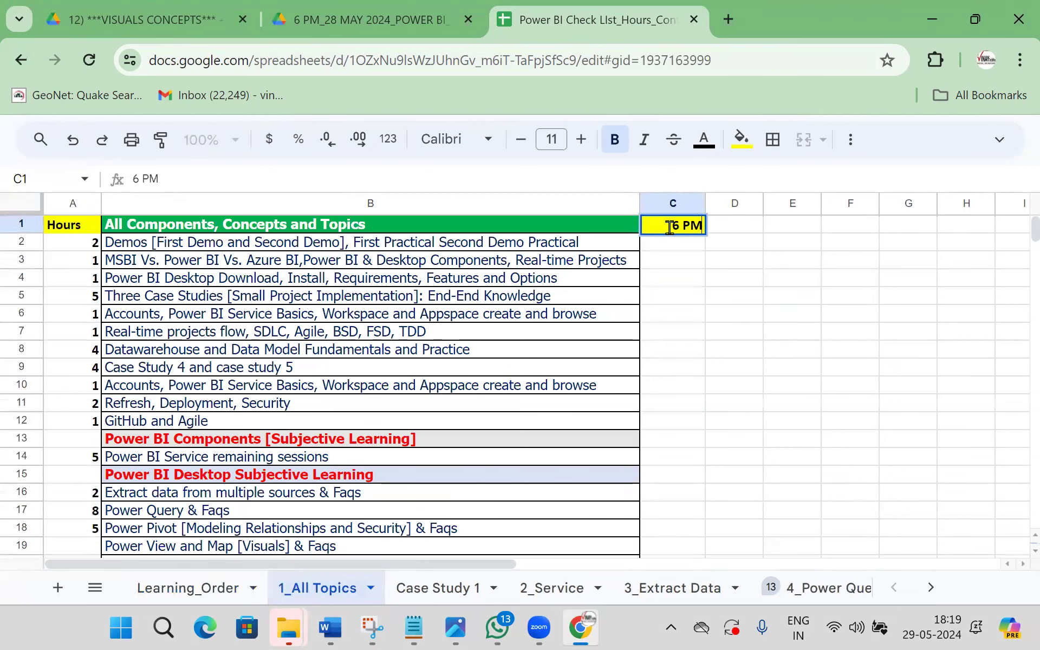
key(Return)
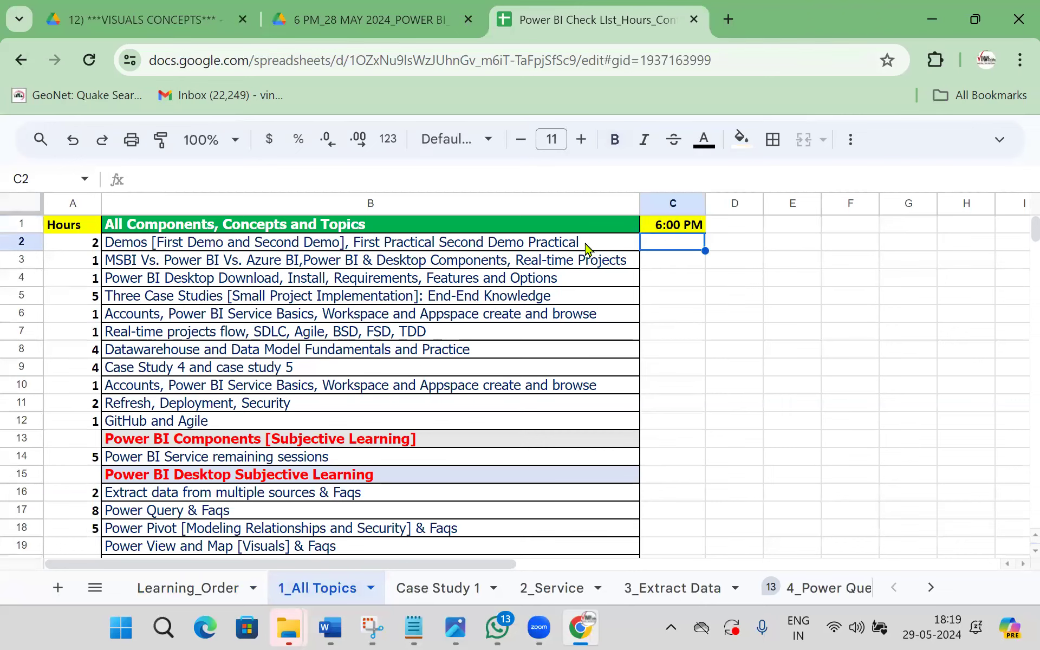
Step: Look over the course topics on the 1_All Topics sheet and the service topics on the 2_Service sheet
click(586, 261)
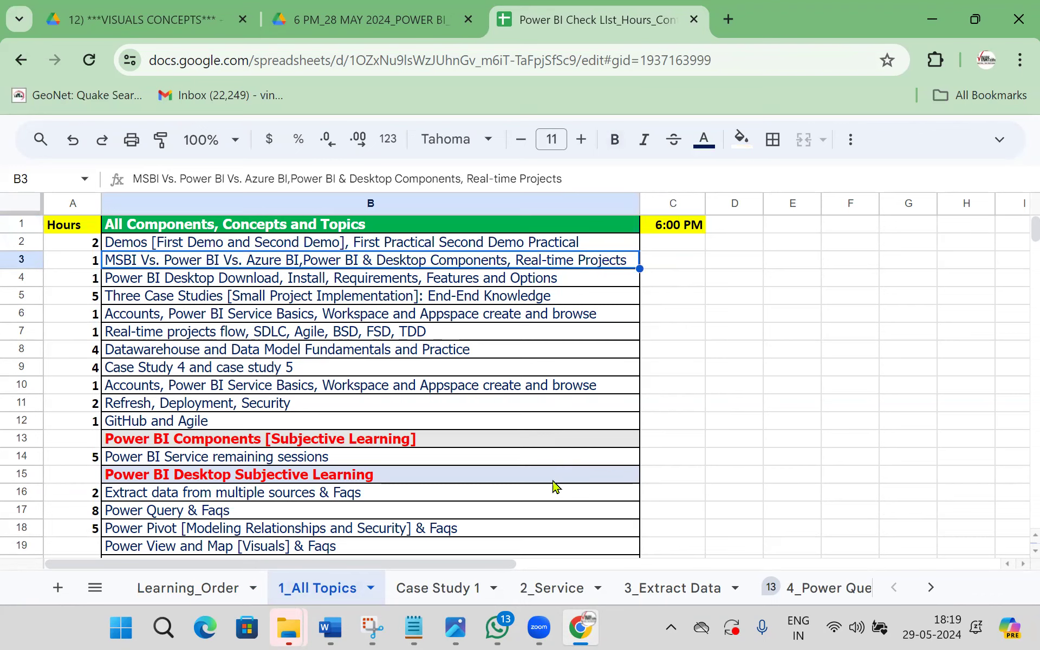
click(243, 461)
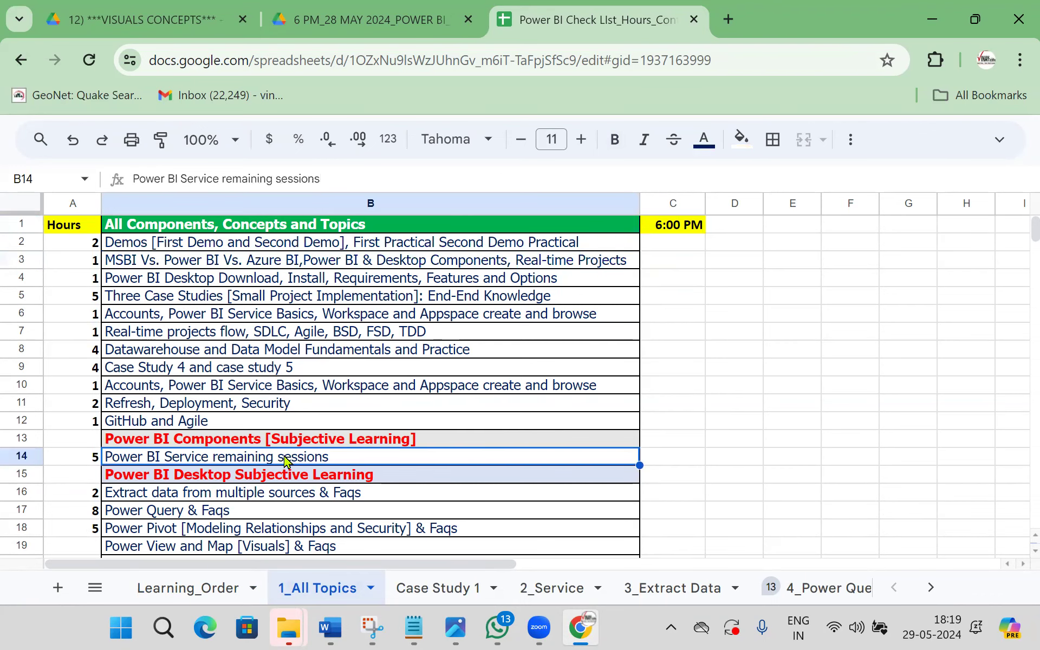
click(553, 589)
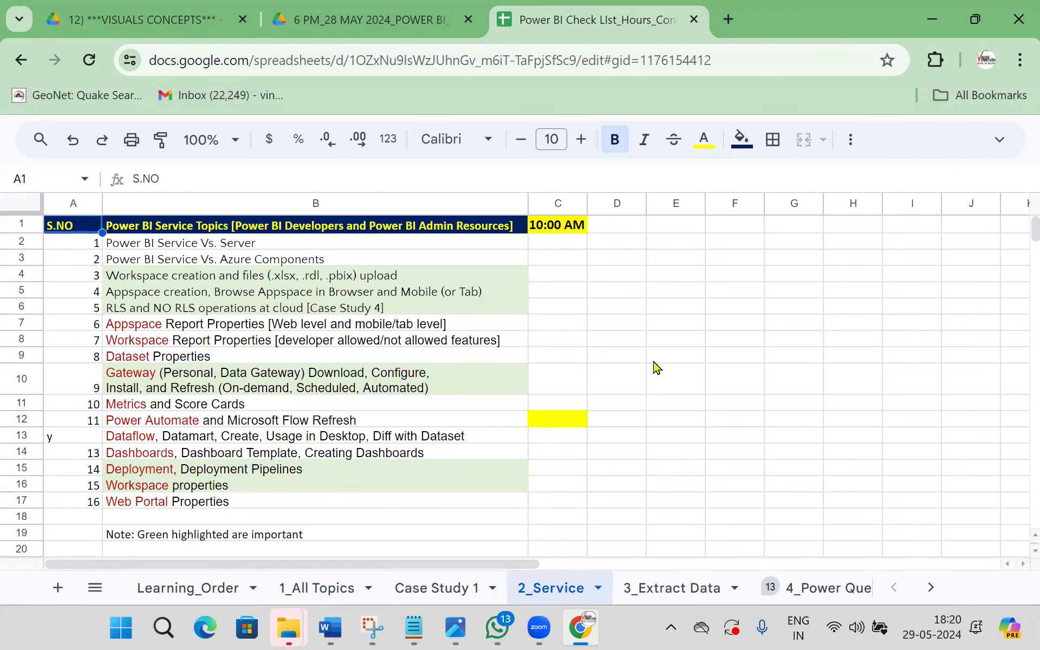
Step: Examine the list of DAX topics on the 7_DAX Sessions sheet, from DAX Basics down to Filter Functions
click(932, 586)
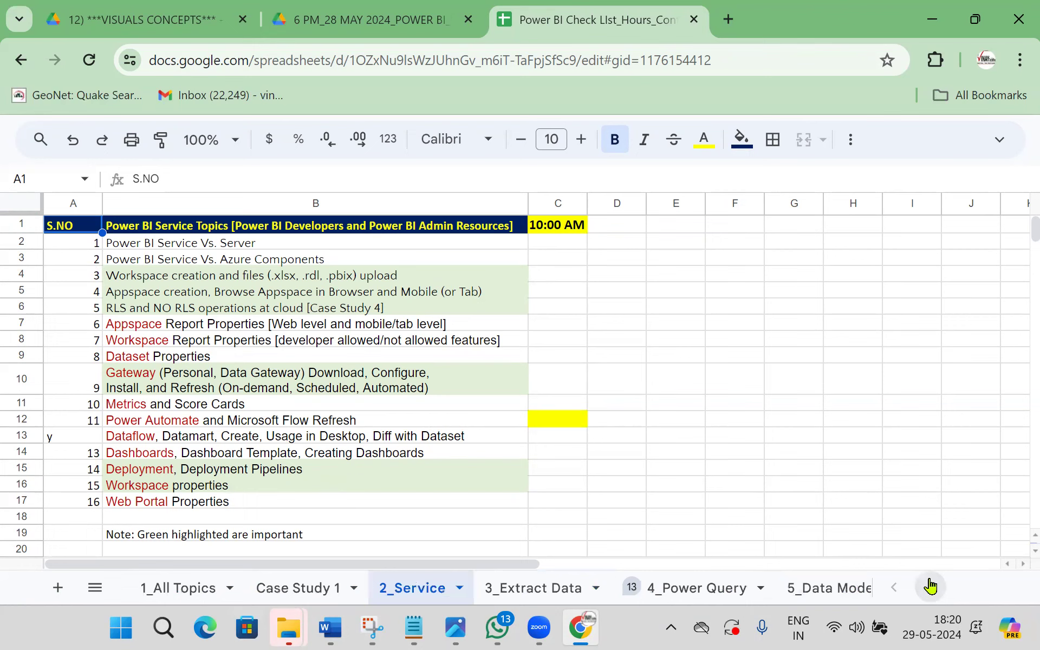
click(801, 596)
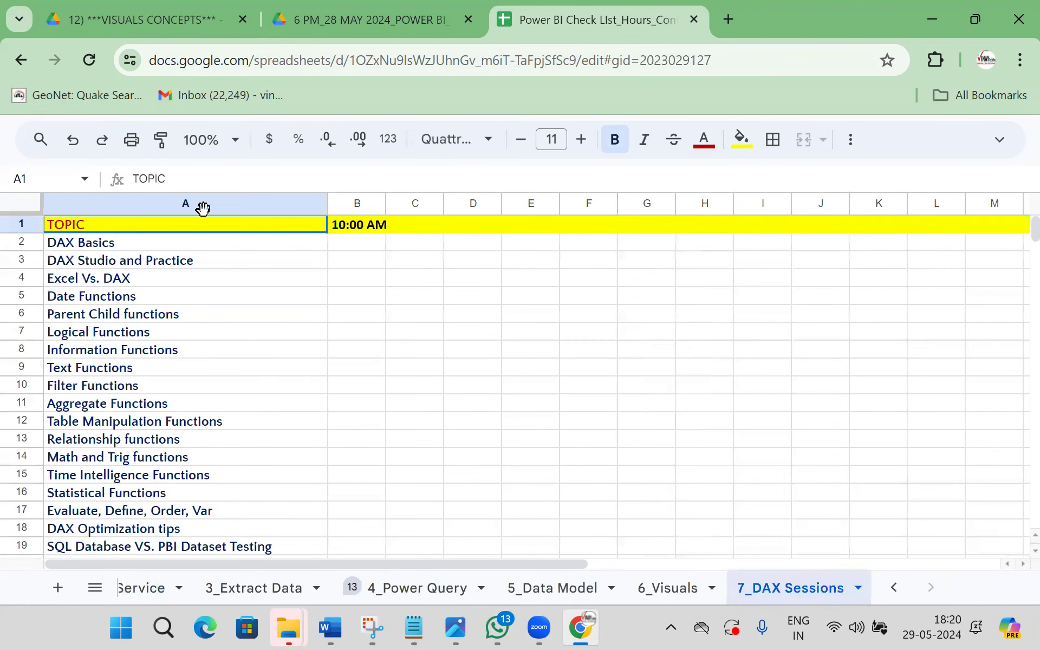
click(340, 245)
key(Down)
key(Down)
key(Down)
key(Down)
key(Down)
key(Down)
key(Down)
key(Down)
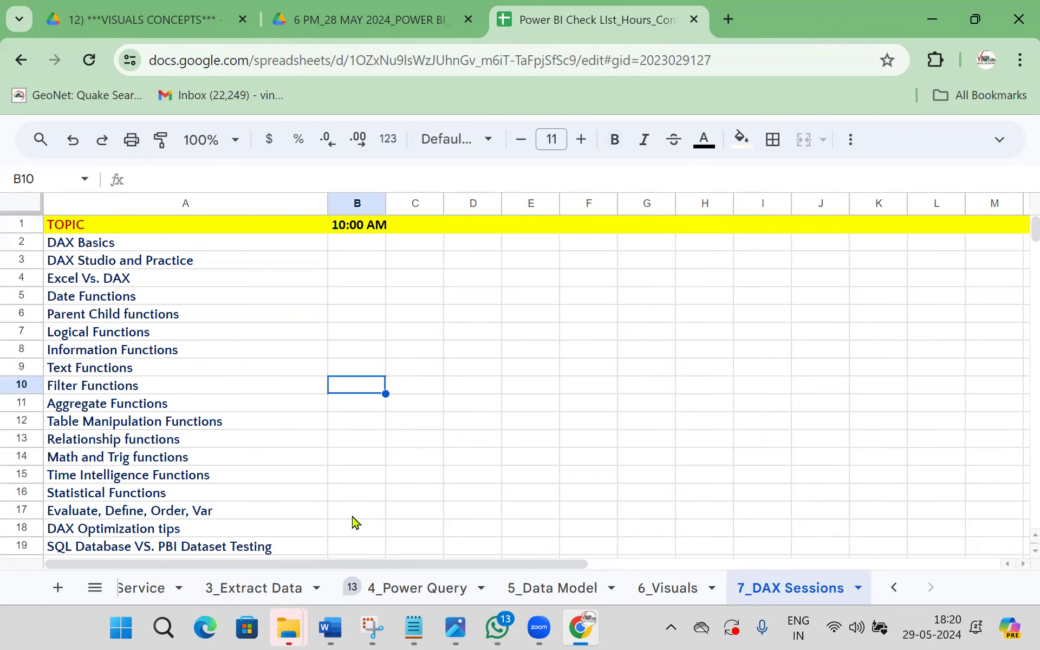
Step: In Google Drive, create a folder named "2) 29_05_Power BI_Second Demo" inside the 6 PM batch's ALL_VIDEOS folder
click(415, 24)
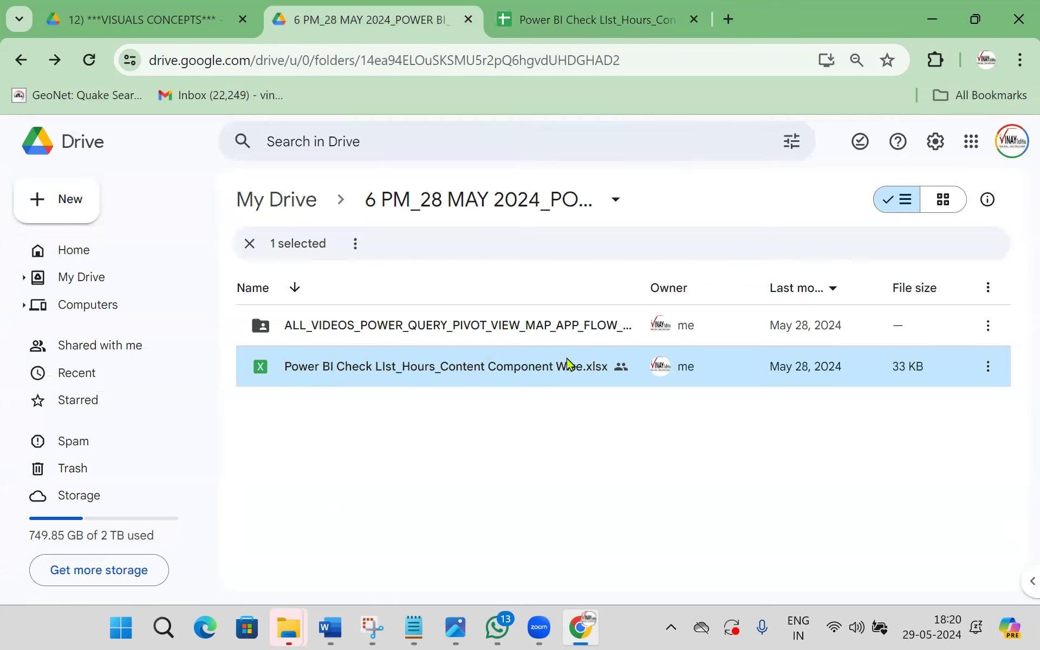
double_click(499, 325)
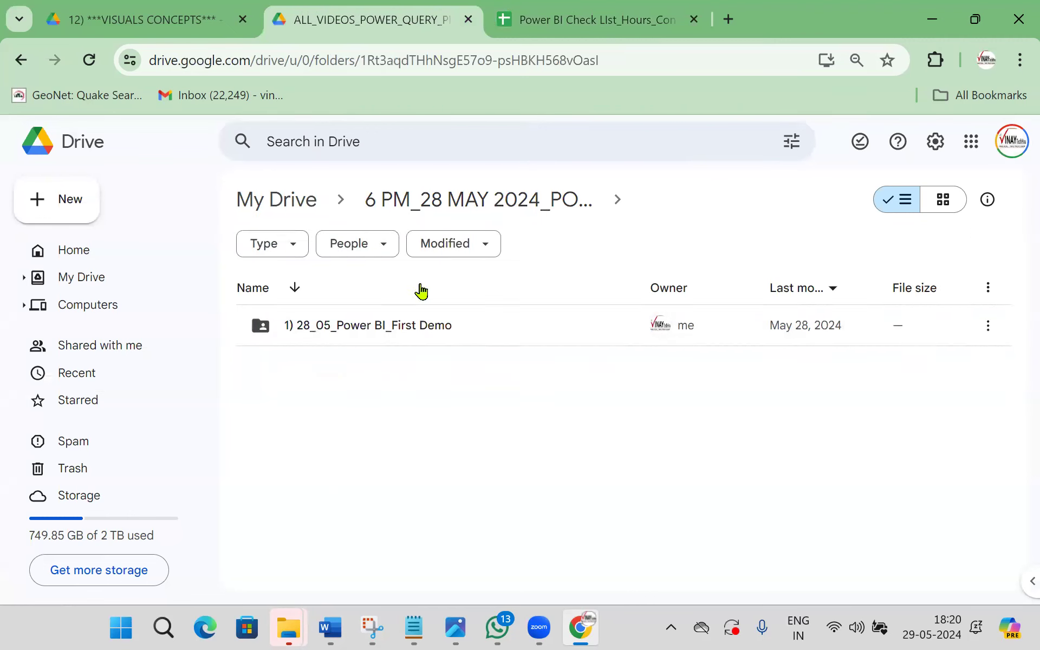
right_click(317, 488)
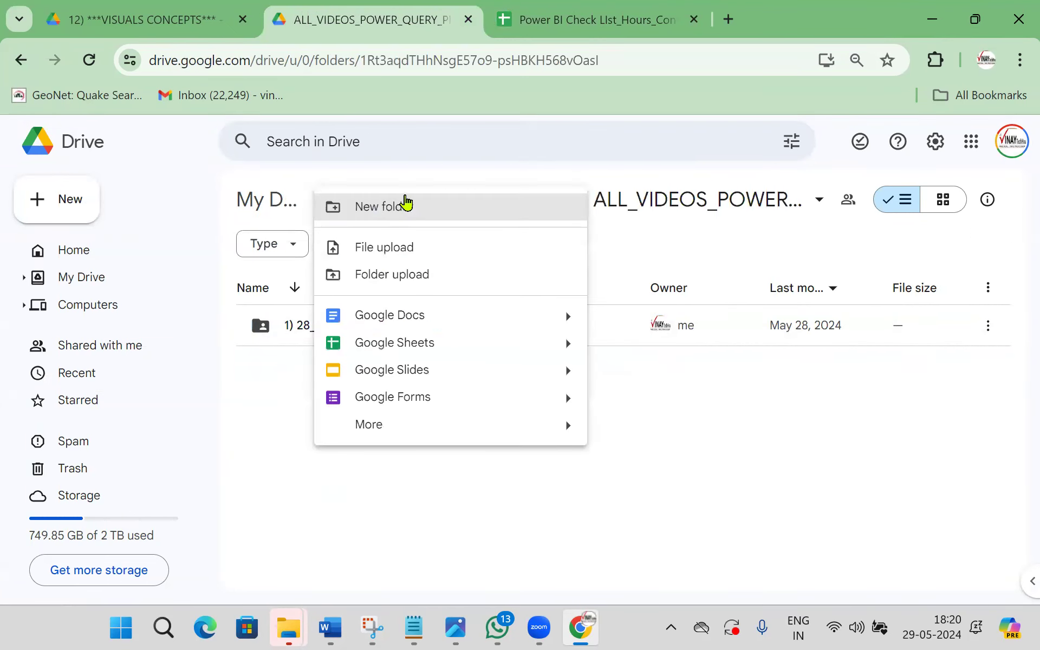
click(404, 139)
text(2) 29_05_pOWER)
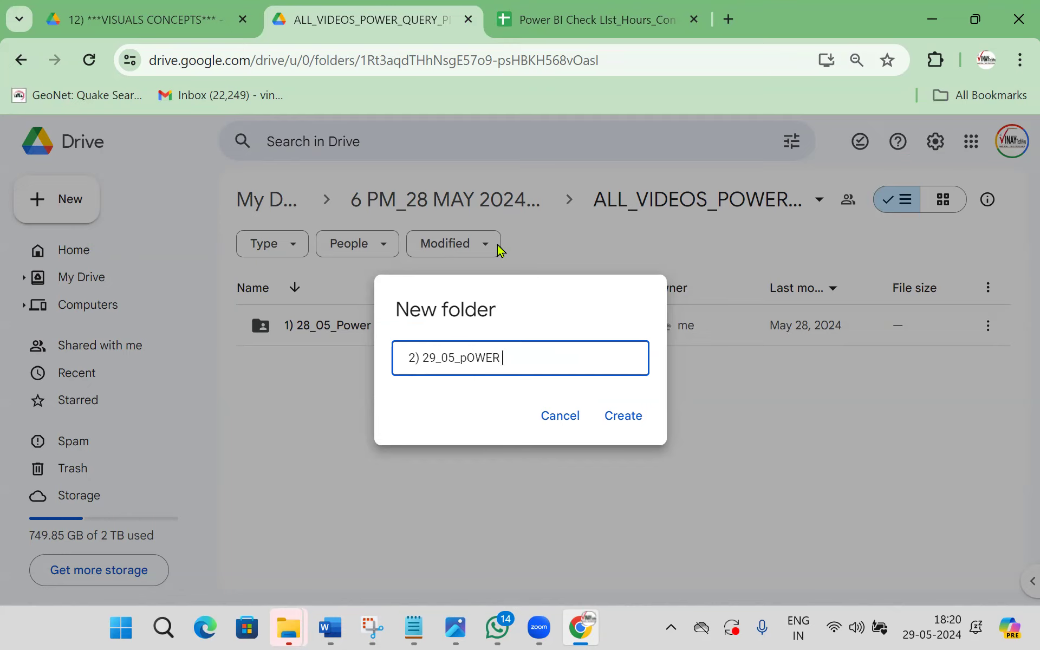
text(bi_sECOND)
key(BackSpace)
key(BackSpace)
key(BackSpace)
key(BackSpace)
key(BackSpace)
key(BackSpace)
key(BackSpace)
key(BackSpace)
key(BackSpace)
key(BackSpace)
key(BackSpace)
key(BackSpace)
text(Demo)
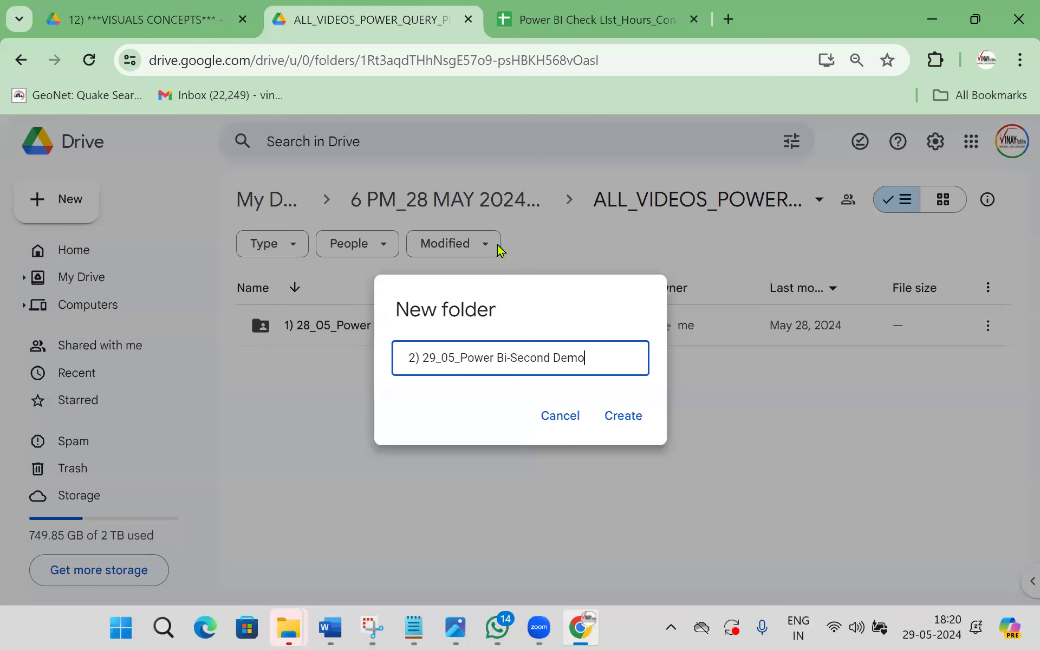
click(508, 358)
key(BackSpace)
key(BackSpace)
text(I_)
click(623, 417)
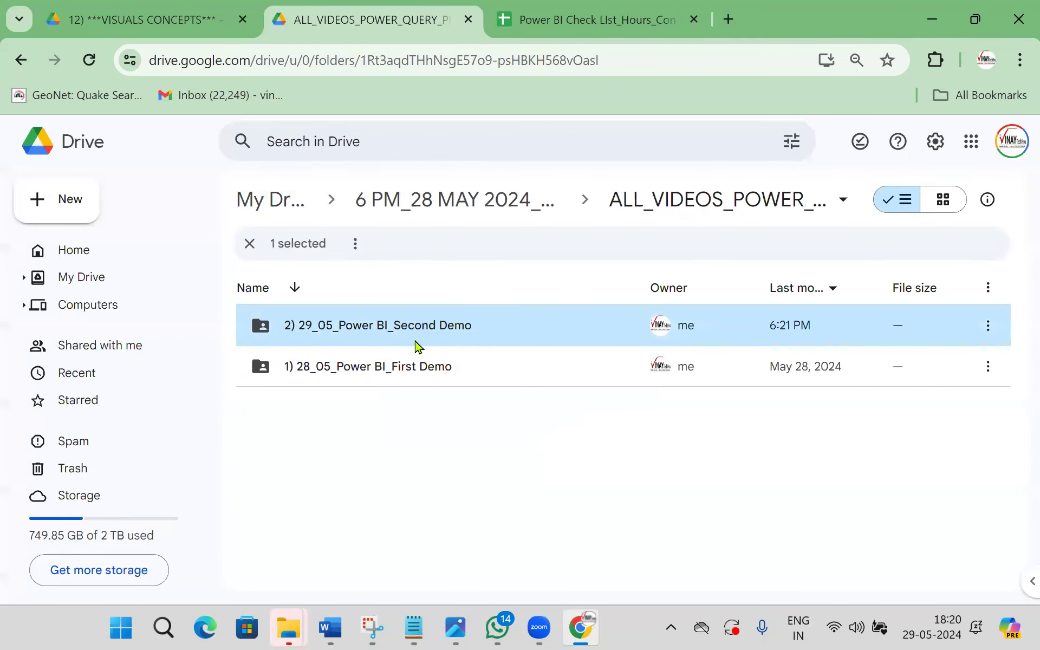
Step: Upload the Family Expenses Example Practice and First and Second Demo Understanding PDFs from VINAYAKA_Demo Screens into the Second Demo folder
double_click(417, 332)
right_click(315, 320)
click(412, 364)
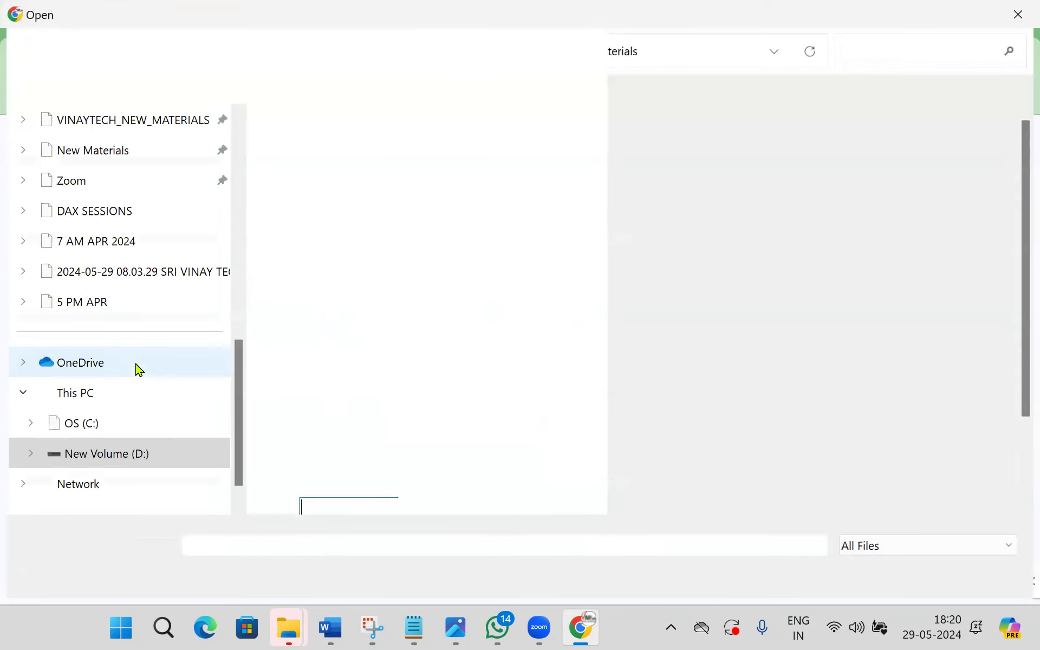
scroll(140, 364, up, 2)
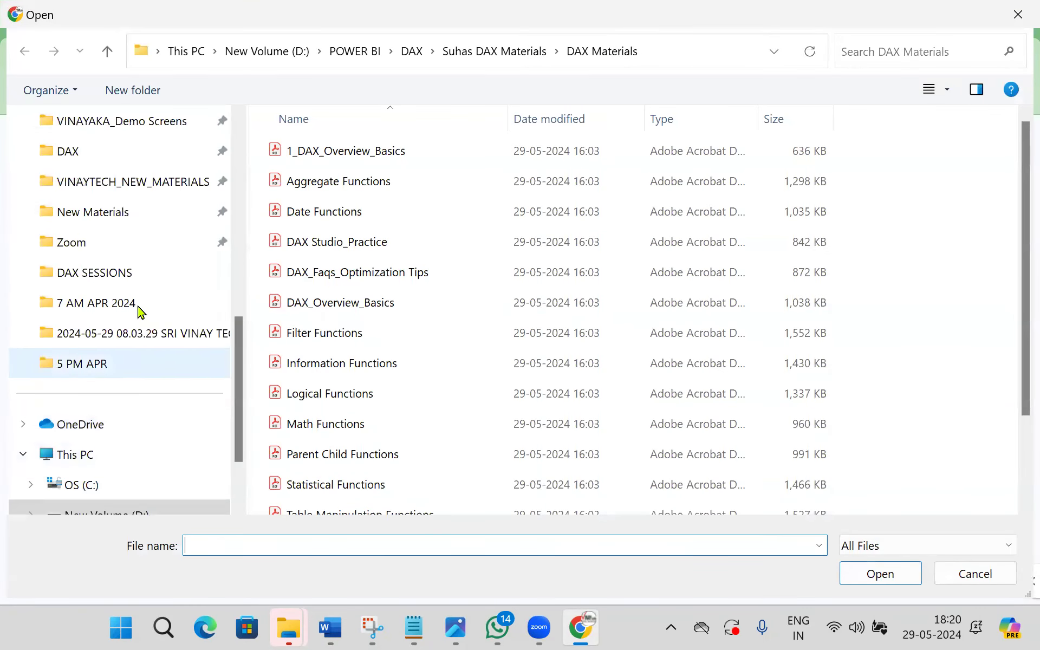
click(152, 127)
scroll(722, 320, down, 10)
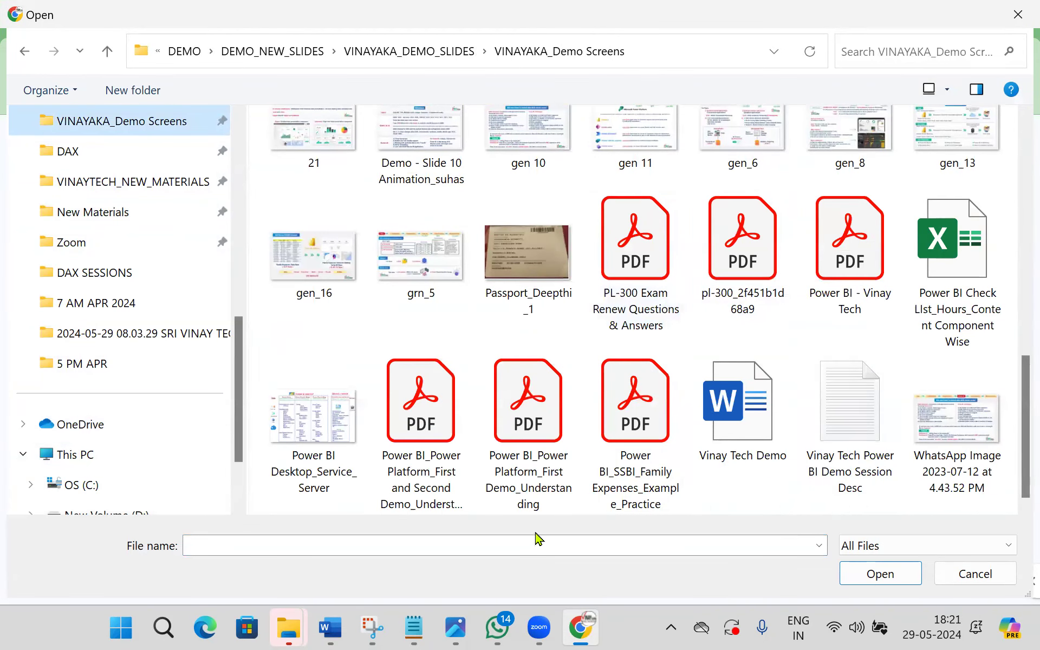
click(428, 507)
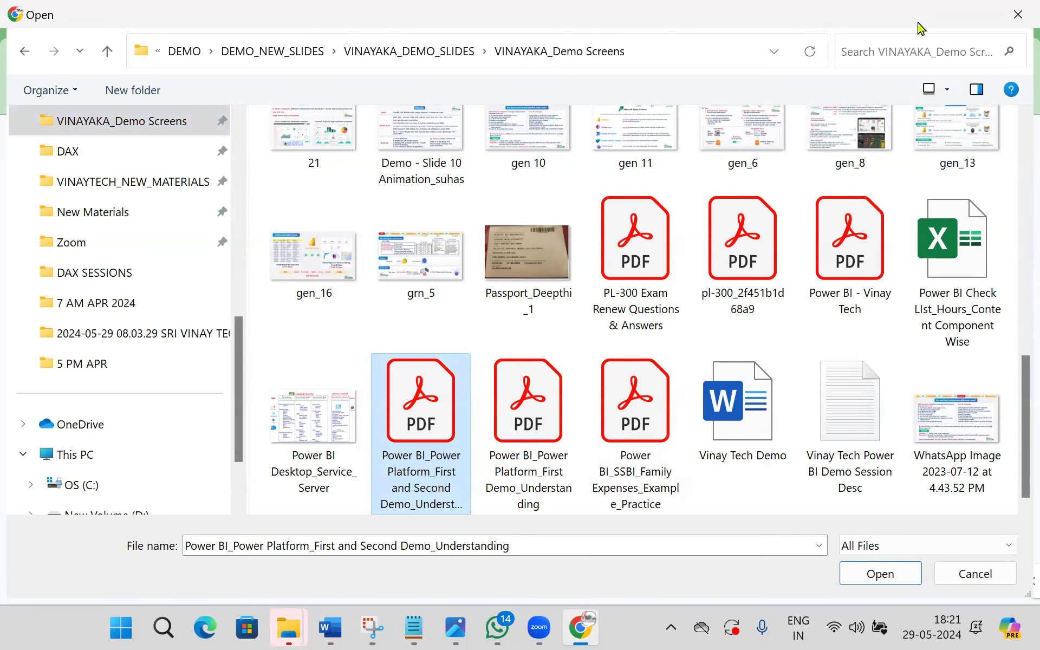
ctrl+click(648, 425)
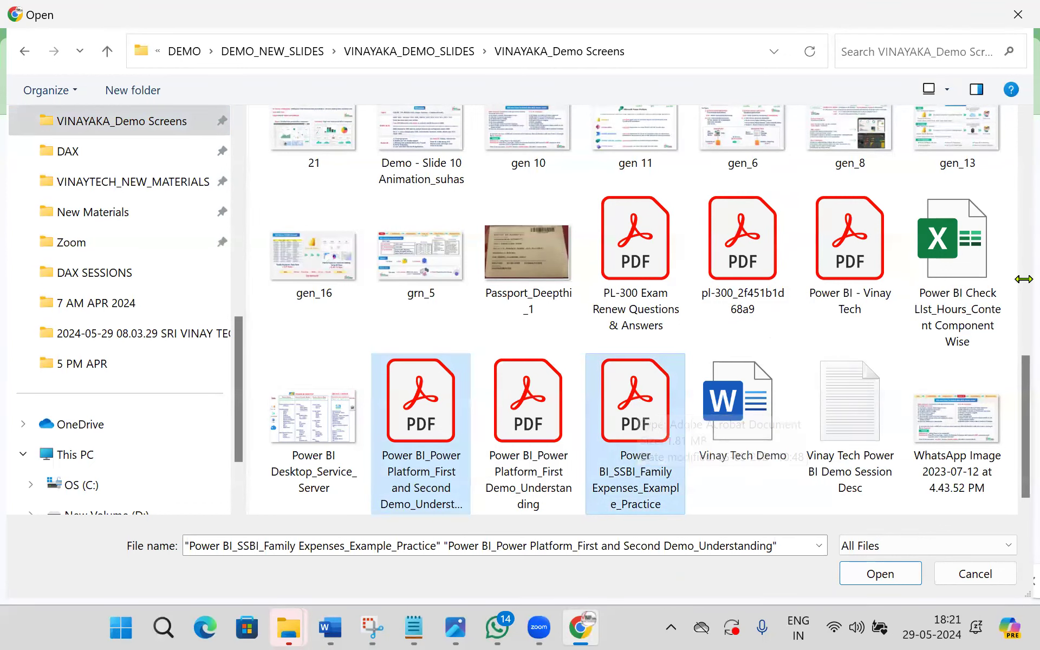
scroll(1018, 428, up, 2)
drag(1019, 428, 1019, 507)
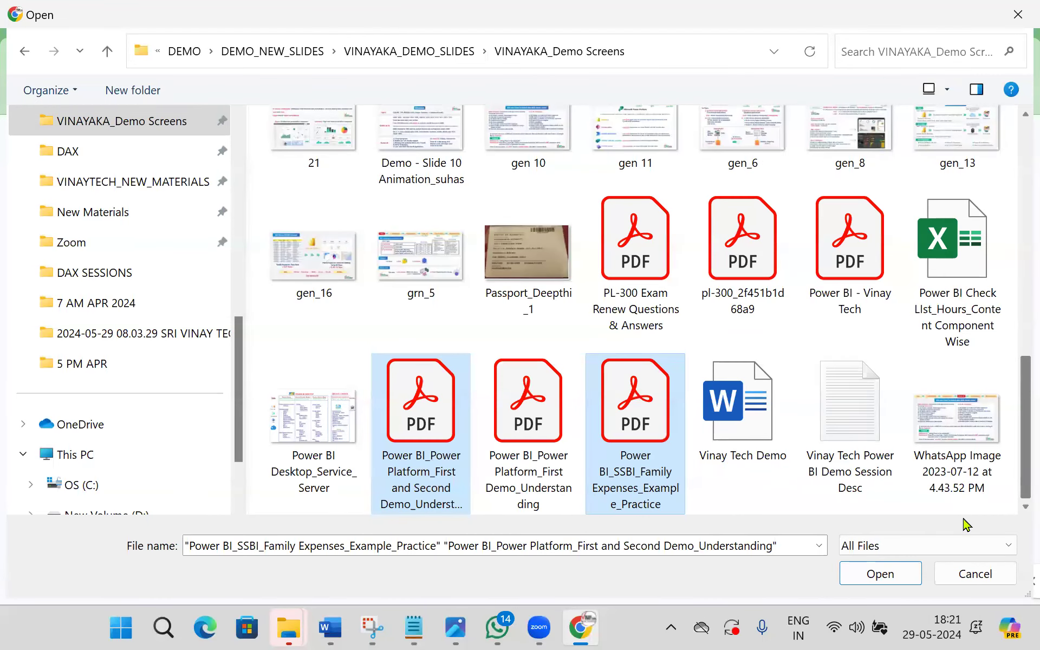
click(880, 576)
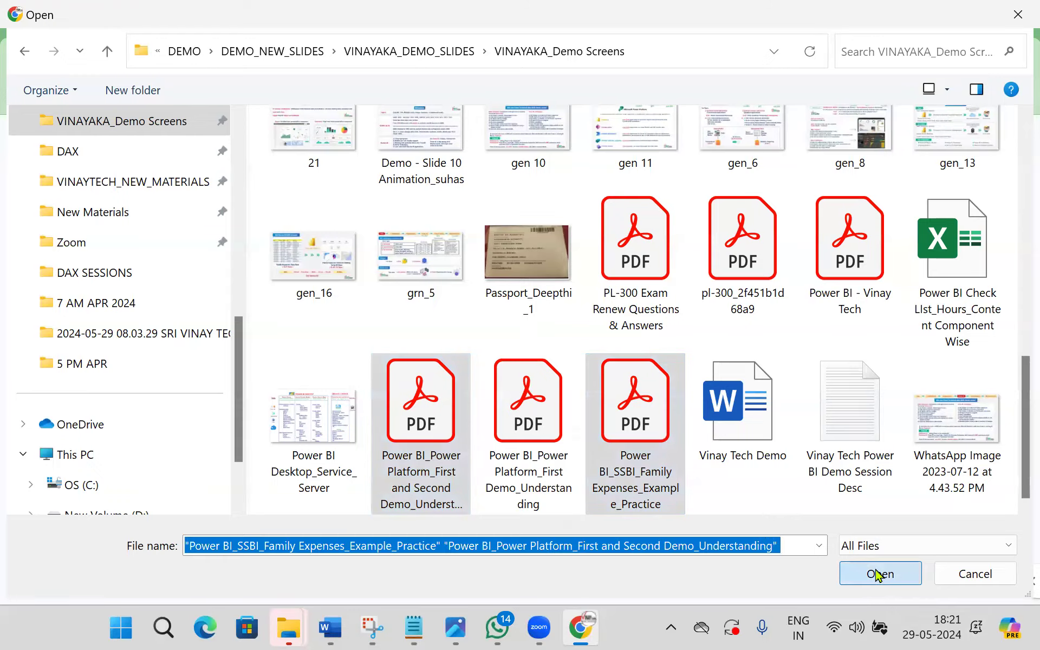
Step: Upload the Family_Expenses_Daily_Data Excel worksheet from GENERAL FILES FOR PRACTICE on drive D into the Second Demo folder
right_click(364, 374)
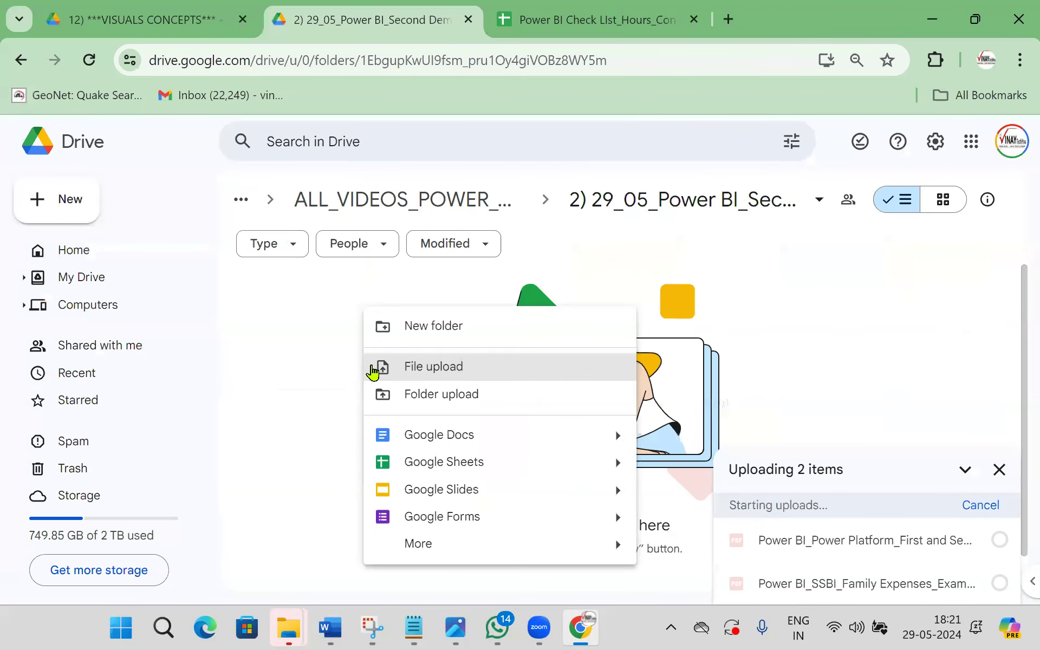
click(432, 367)
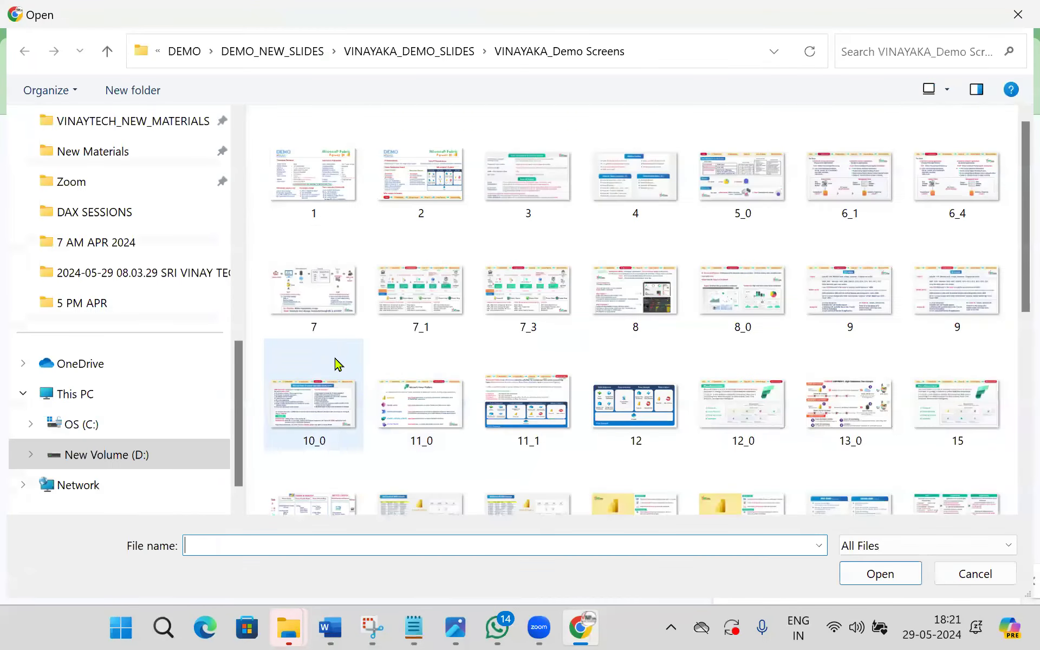
scroll(185, 418, down, 1)
click(136, 424)
scroll(540, 353, down, 3)
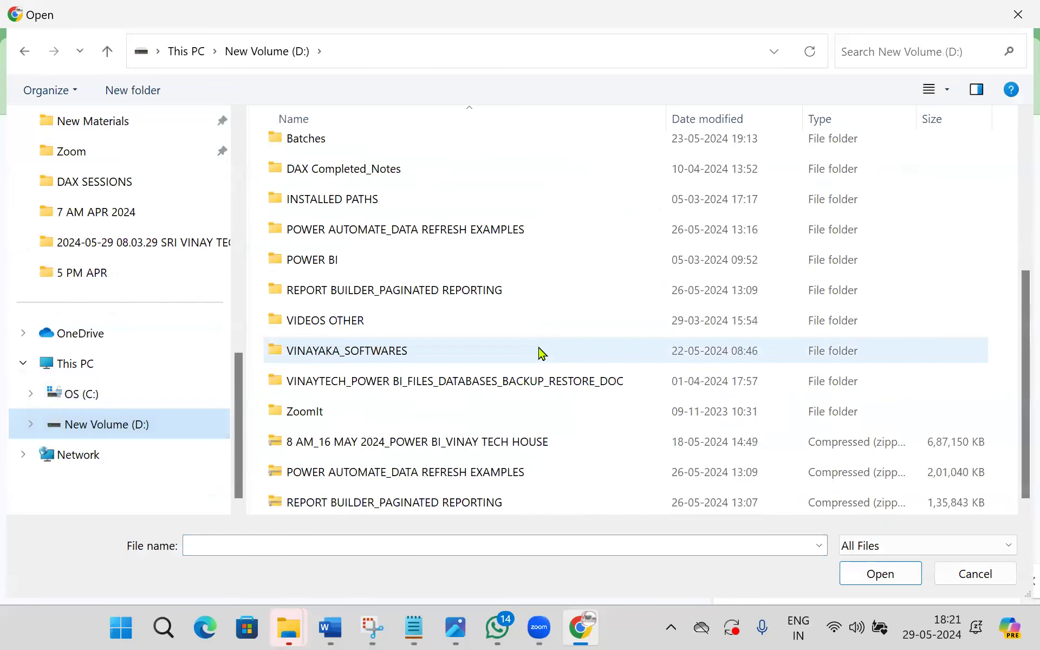
double_click(541, 387)
double_click(407, 273)
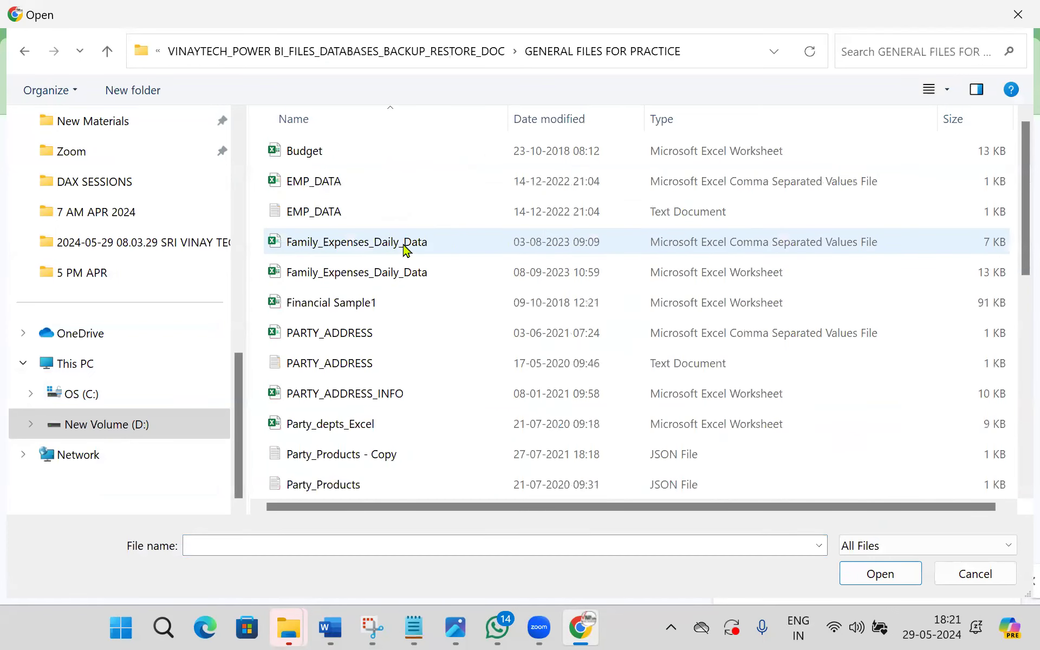
double_click(401, 273)
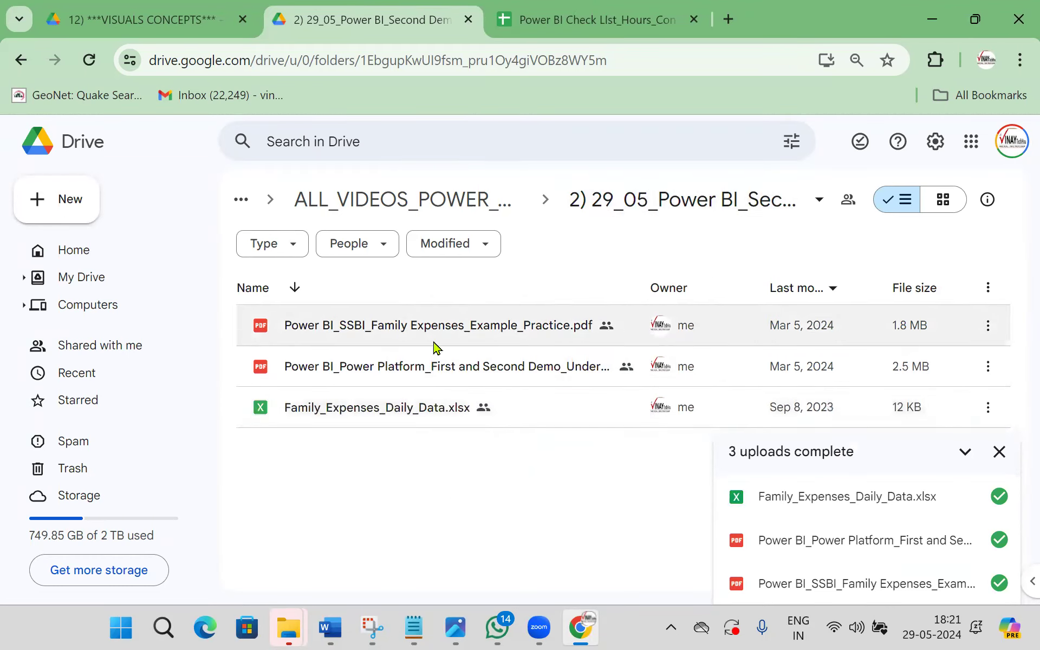
Step: Return to the ALL_VIDEOS folder and review the recordings in the 5 PM batch's "12) ***VISUALS CONCEPTS***" folder
click(397, 202)
click(153, 21)
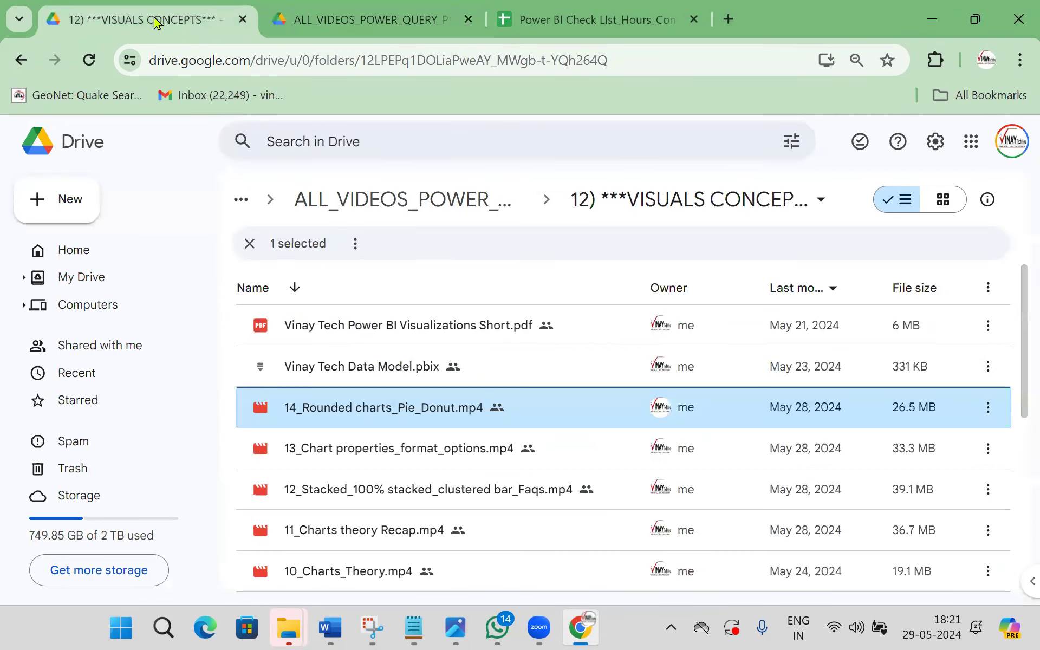
click(444, 214)
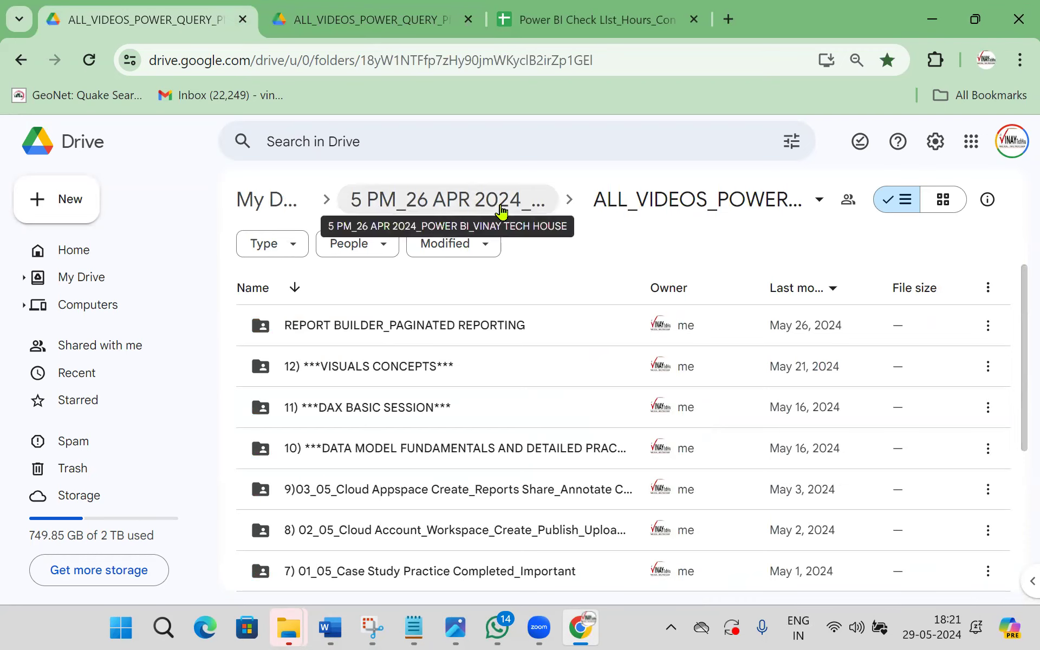
double_click(382, 374)
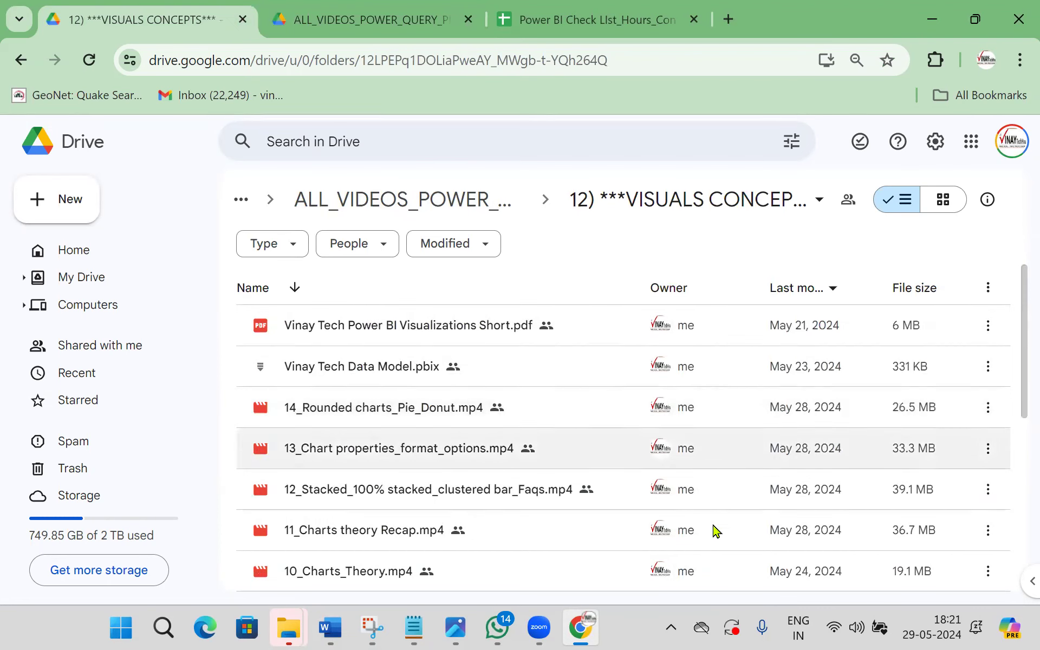
scroll(717, 542, down, 6)
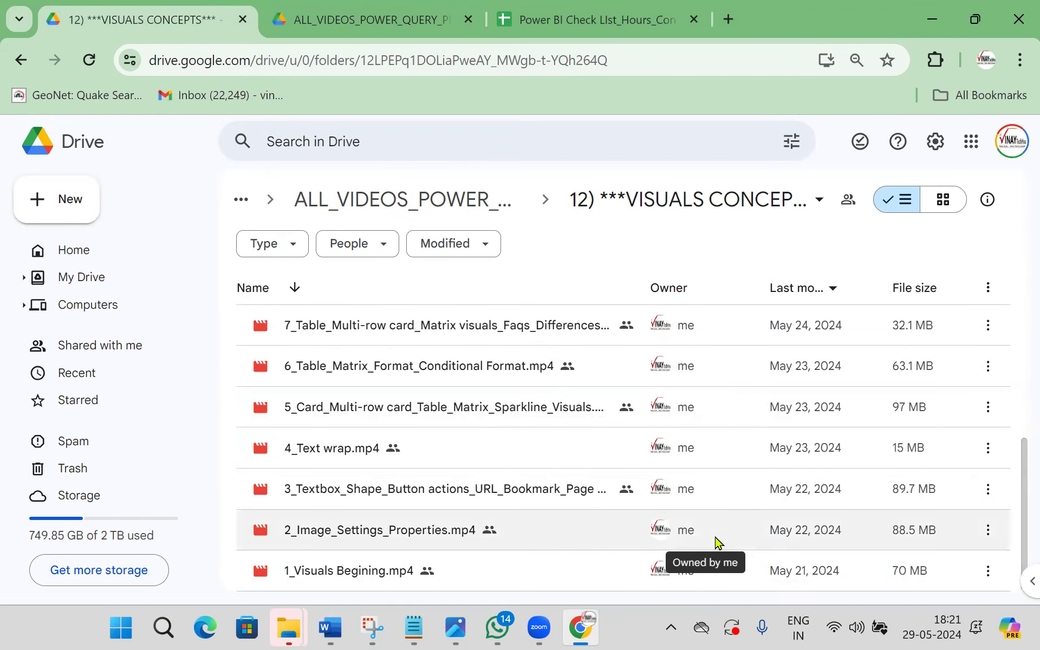
Step: Switch to WhatsApp and read the 29-05-24 video placement message in the 10 AM_MAR 2024_ONLINE Power BI group
click(497, 630)
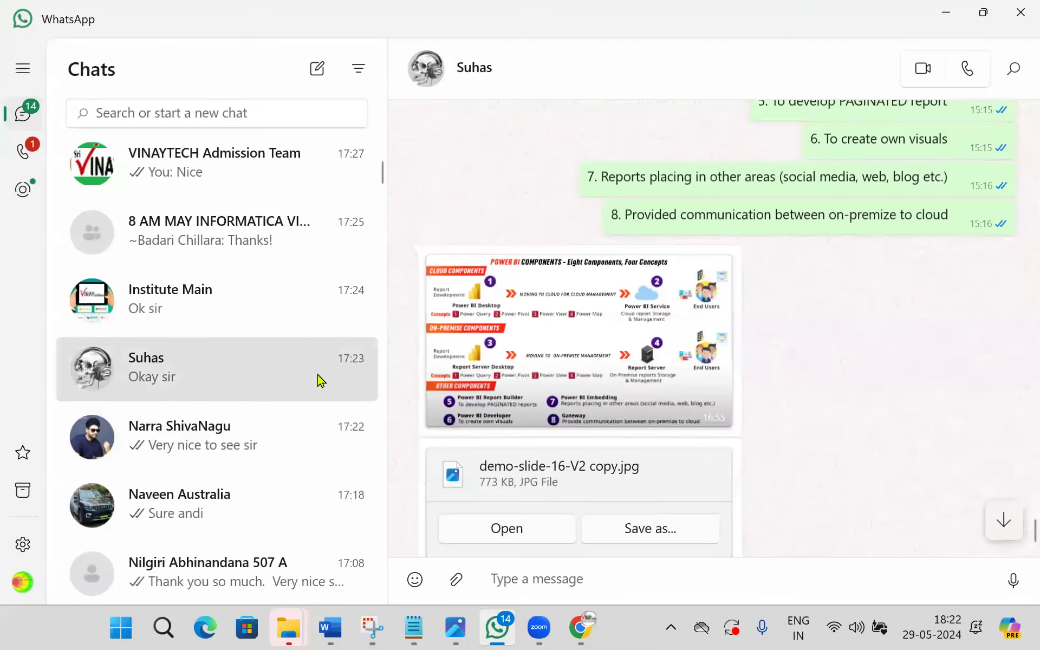
scroll(320, 379, down, 5)
scroll(320, 379, up, 5)
scroll(319, 379, down, 5)
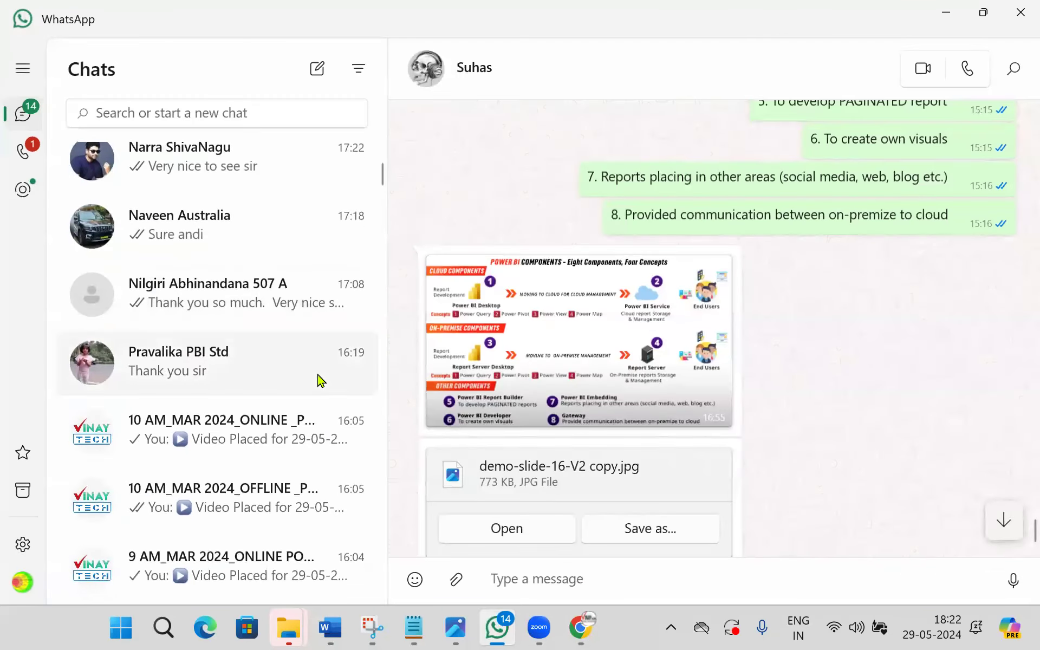
click(246, 432)
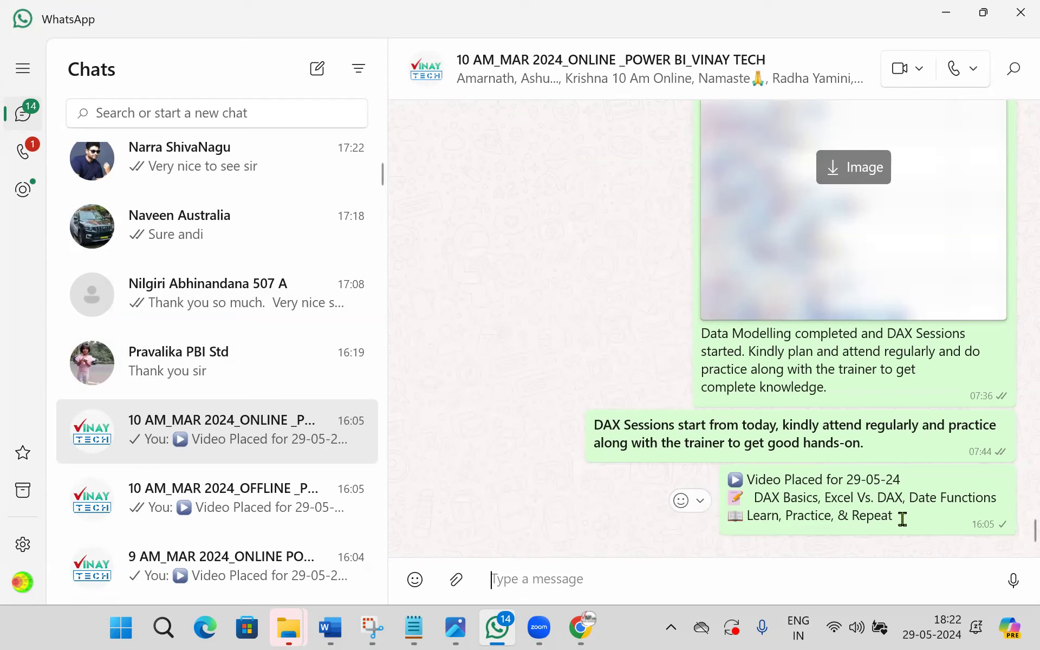
drag(755, 496, 999, 515)
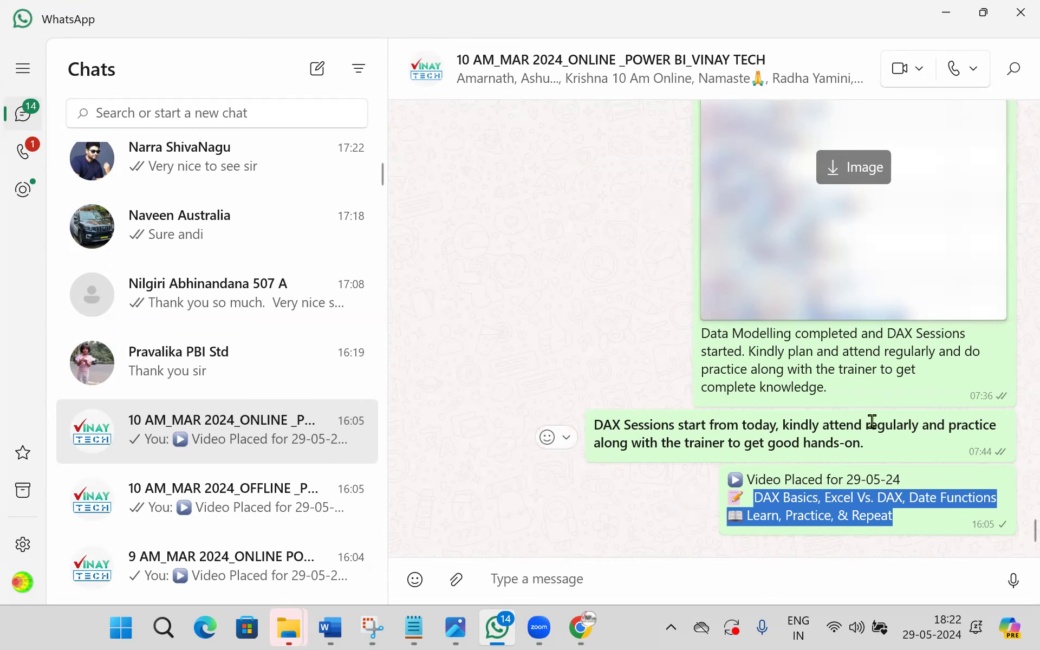
scroll(789, 458, up, 2)
scroll(790, 460, down, 2)
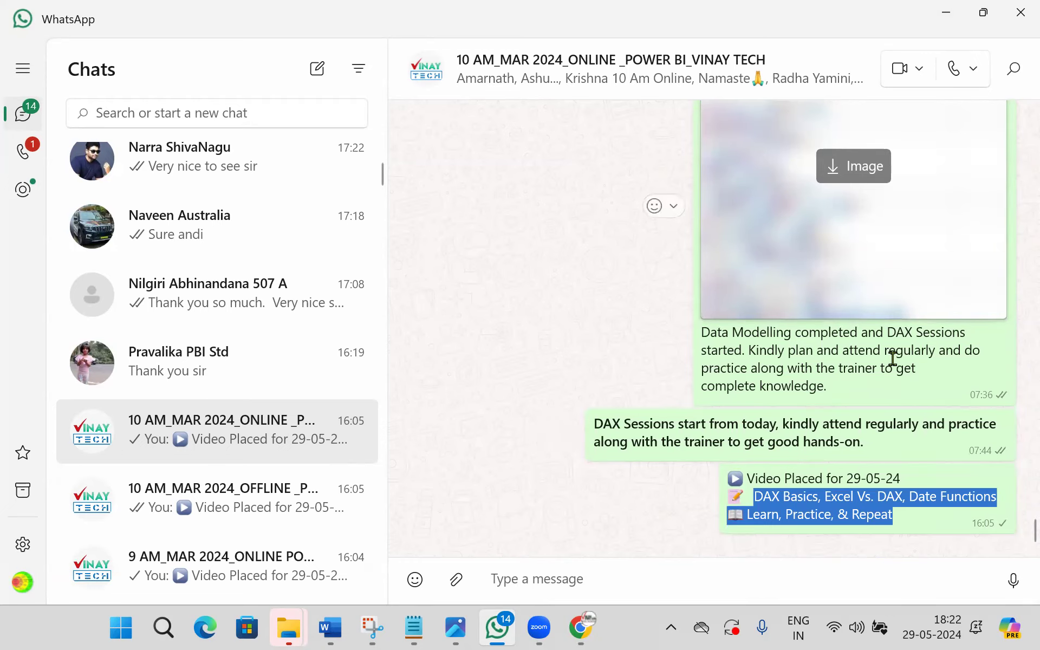
Step: Review earlier class updates and video placement messages in the 10 AM_MAR 2024_ONLINE Power BI group, and minimize WhatsApp
scroll(893, 357, up, 3)
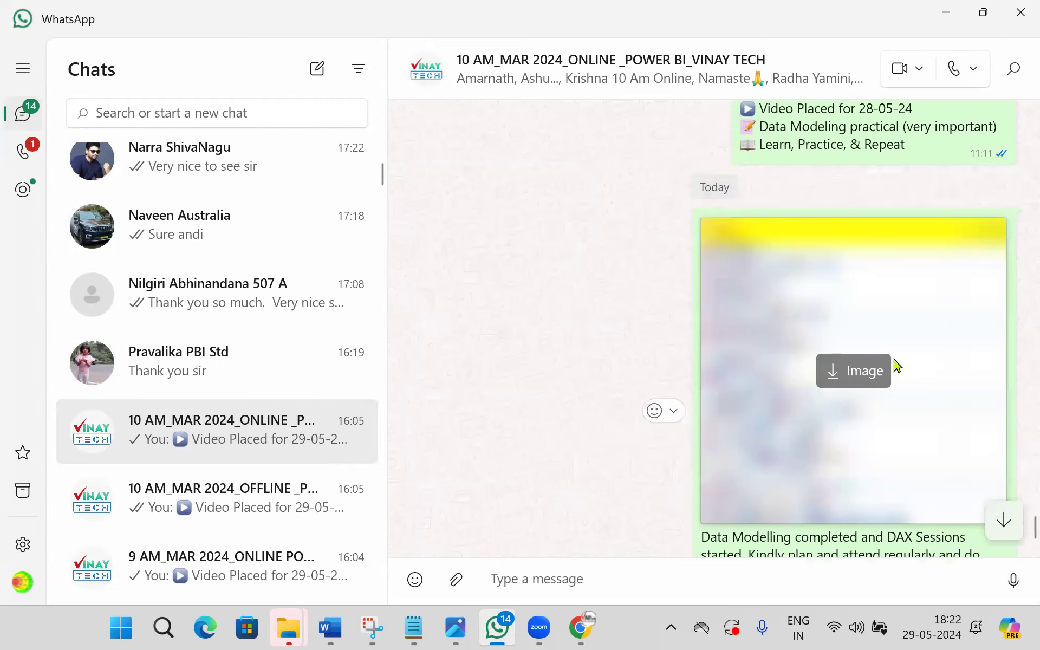
scroll(898, 366, up, 5)
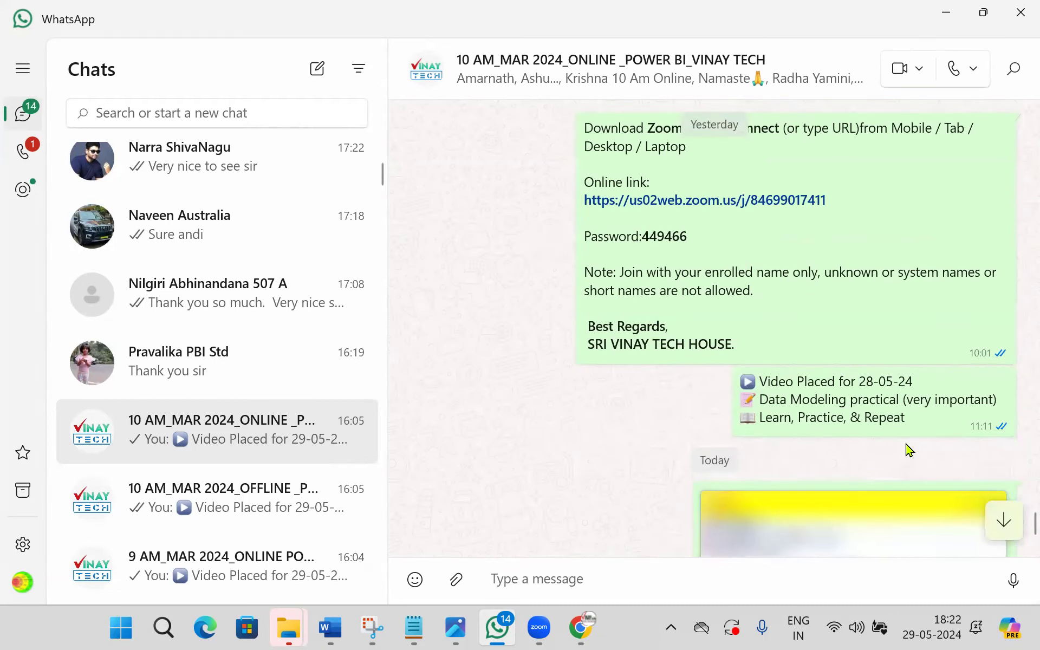
scroll(908, 433, up, 5)
scroll(914, 431, up, 5)
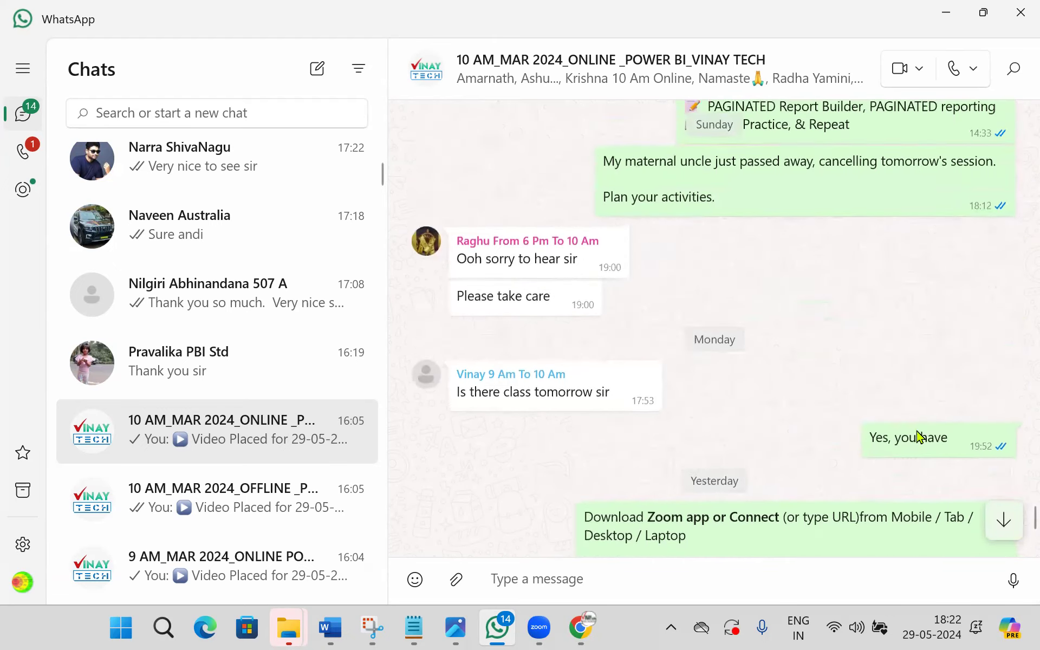
scroll(918, 435, up, 6)
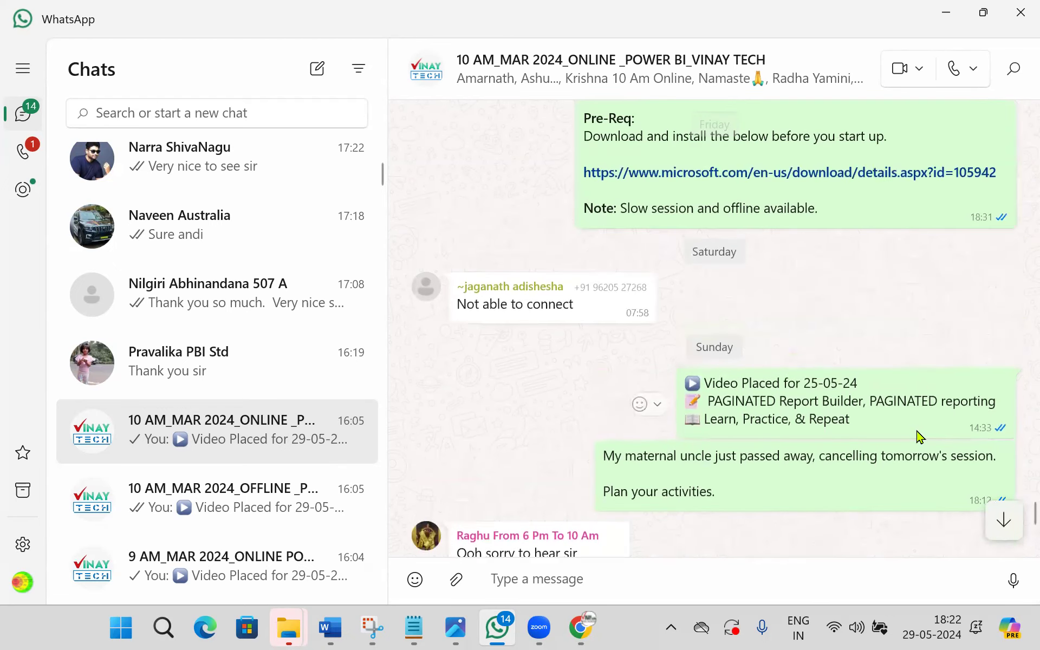
click(946, 13)
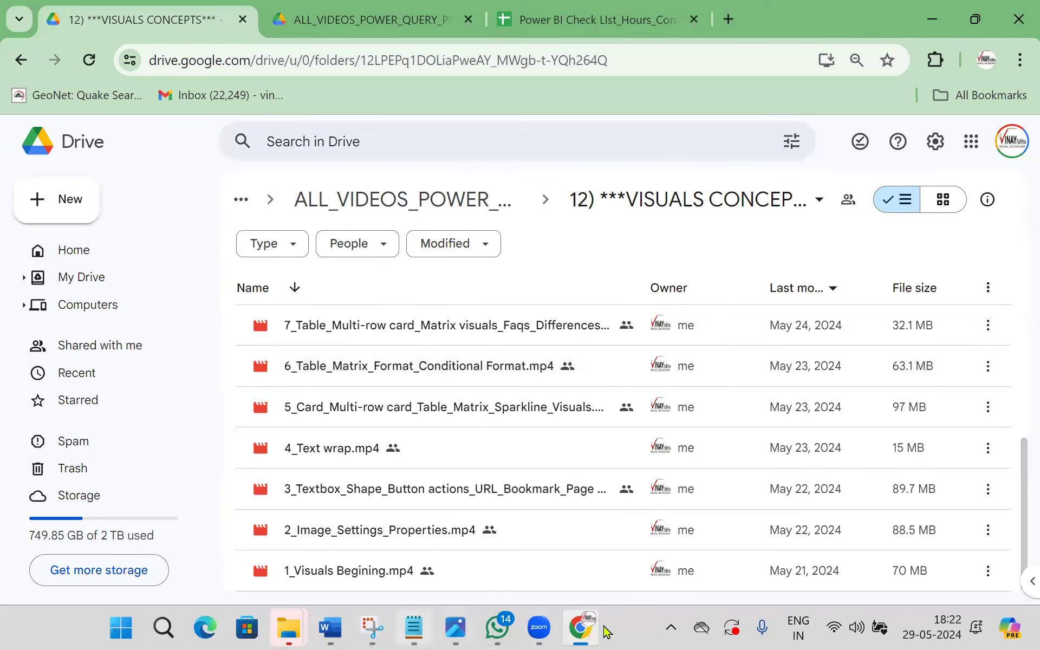
Step: Switch to the demo slide images and present the Training Details slide and the Demo Sessions slide with the first and second demo topics
mouse_move(455, 627)
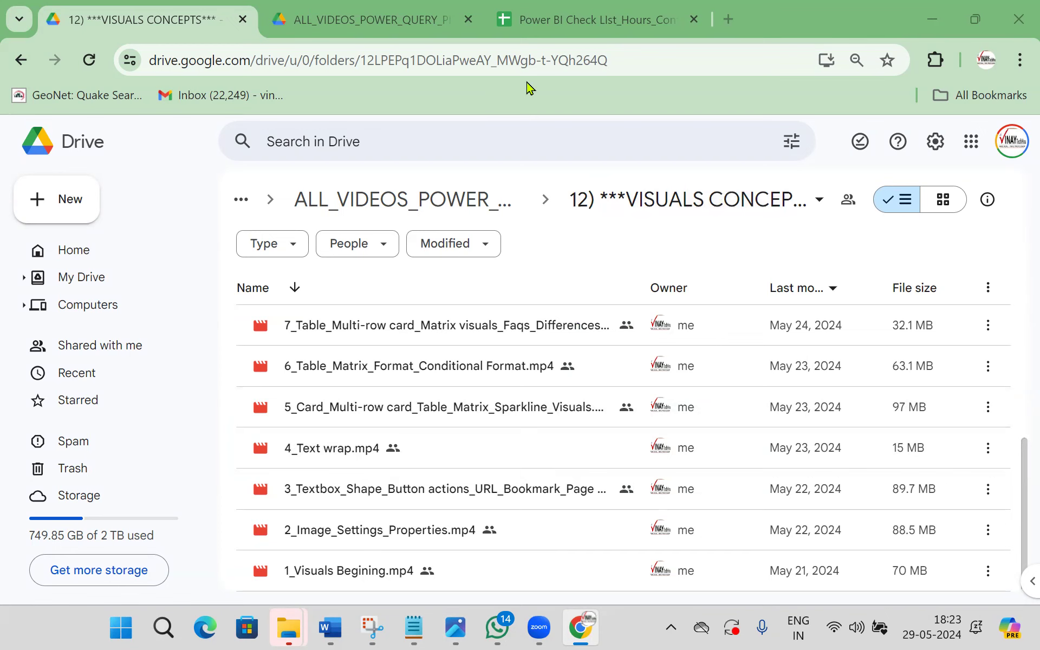
mouse_move(337, 631)
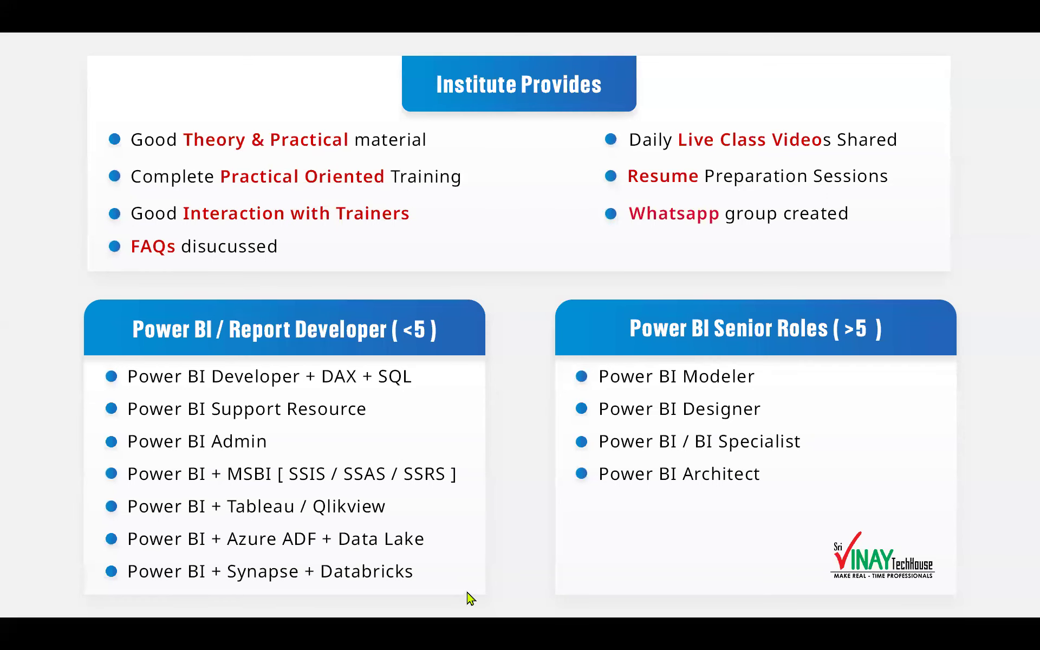
click(18, 327)
click(19, 329)
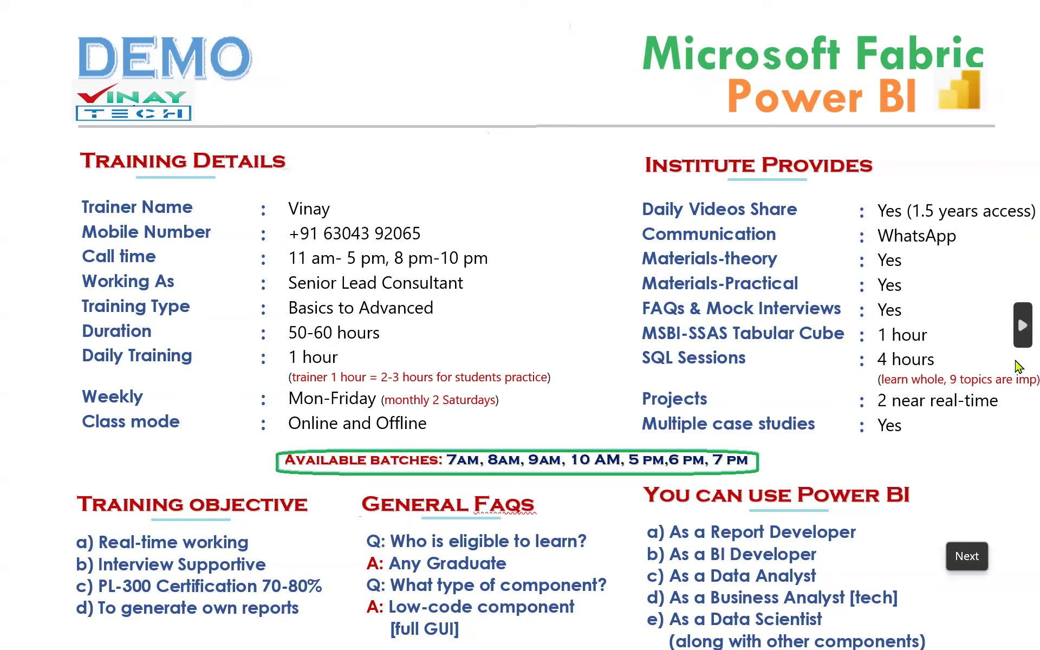
click(1020, 333)
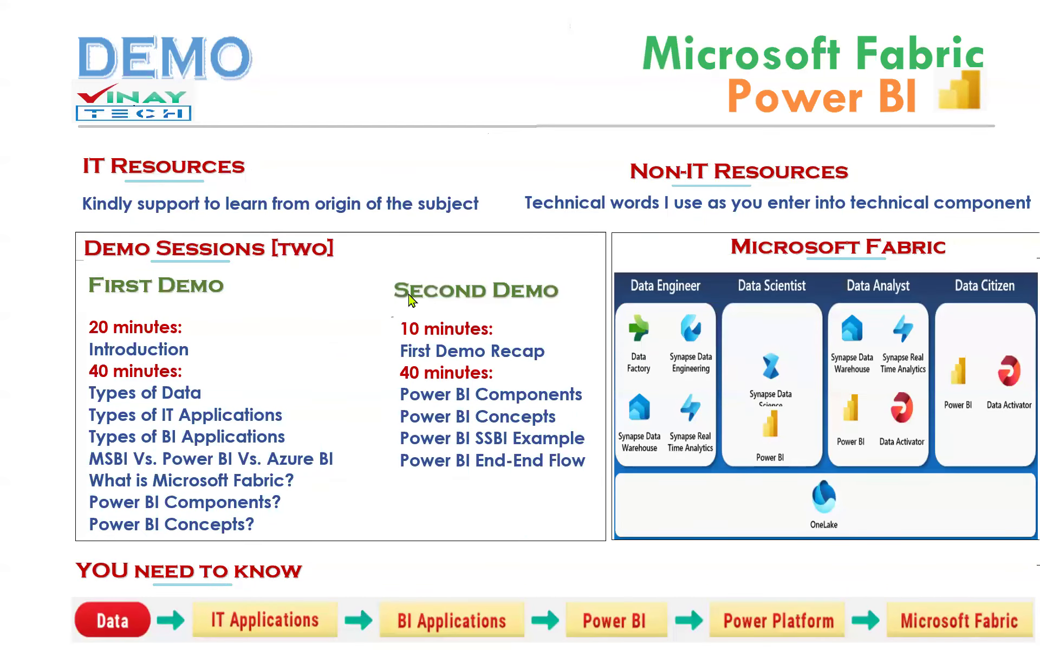
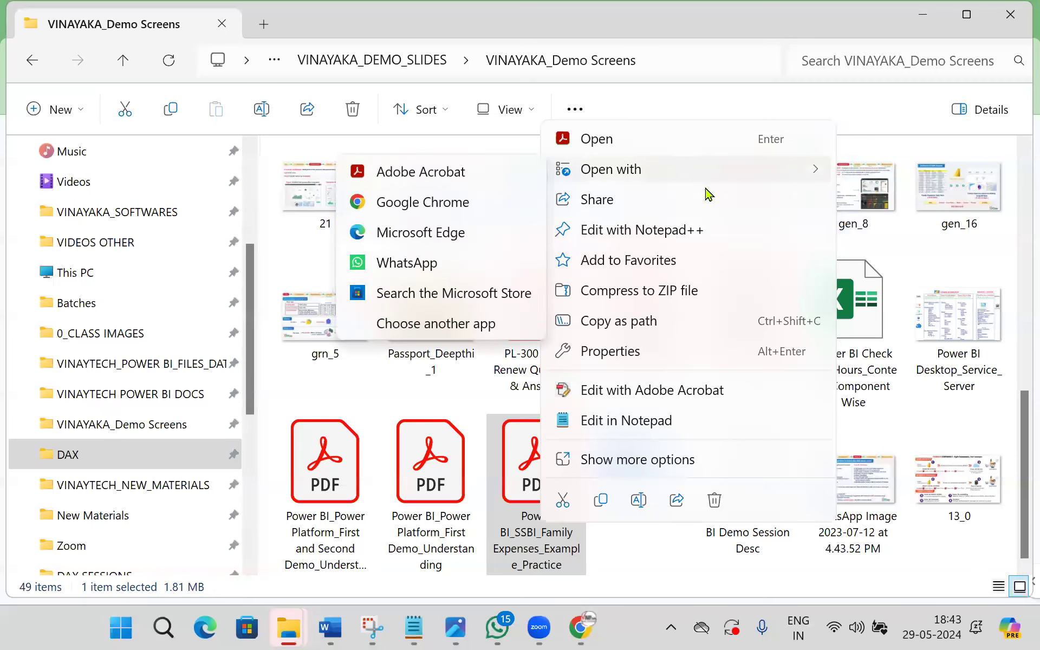
Step: Open the Power BI_SSBI_Family Expenses_Example_Practice PDF in Google Chrome, displayed full screen at 110% zoom
click(486, 203)
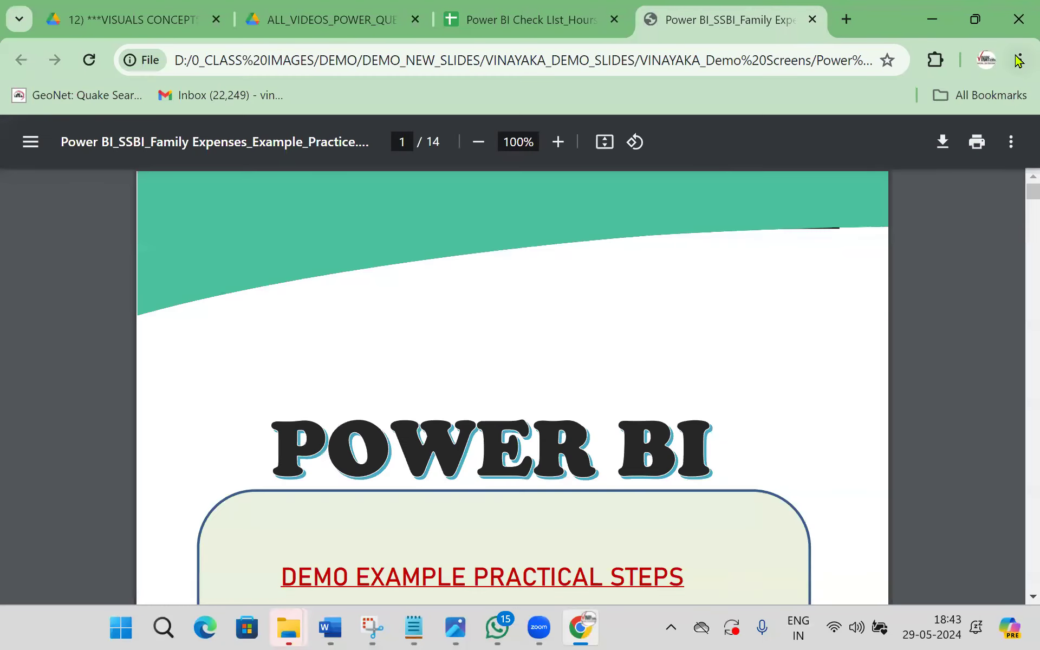
click(1020, 60)
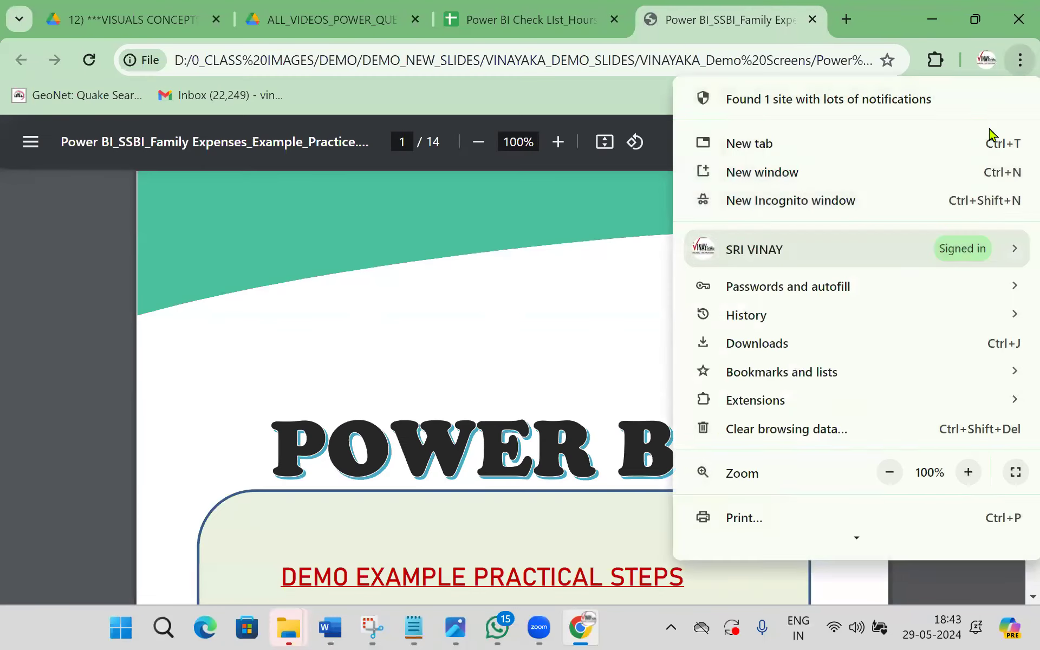
click(1015, 472)
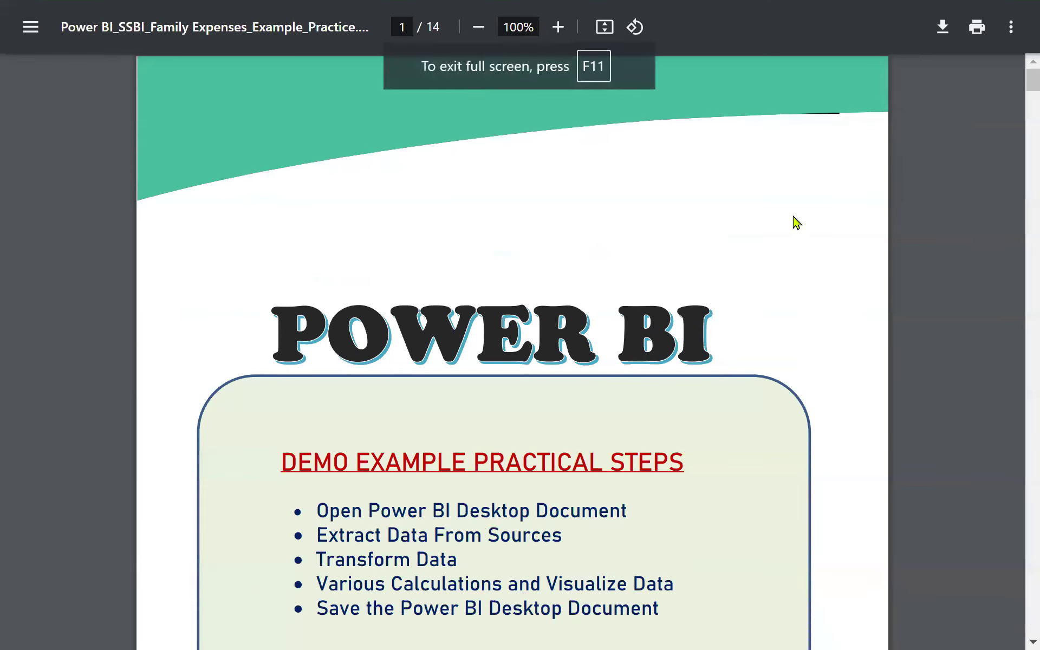
click(558, 27)
Step: Review the PDF's practical steps overview, SSBI example, BI process and visuals tables, and Power BI Desktop installation requirements
scroll(843, 255, down, 1)
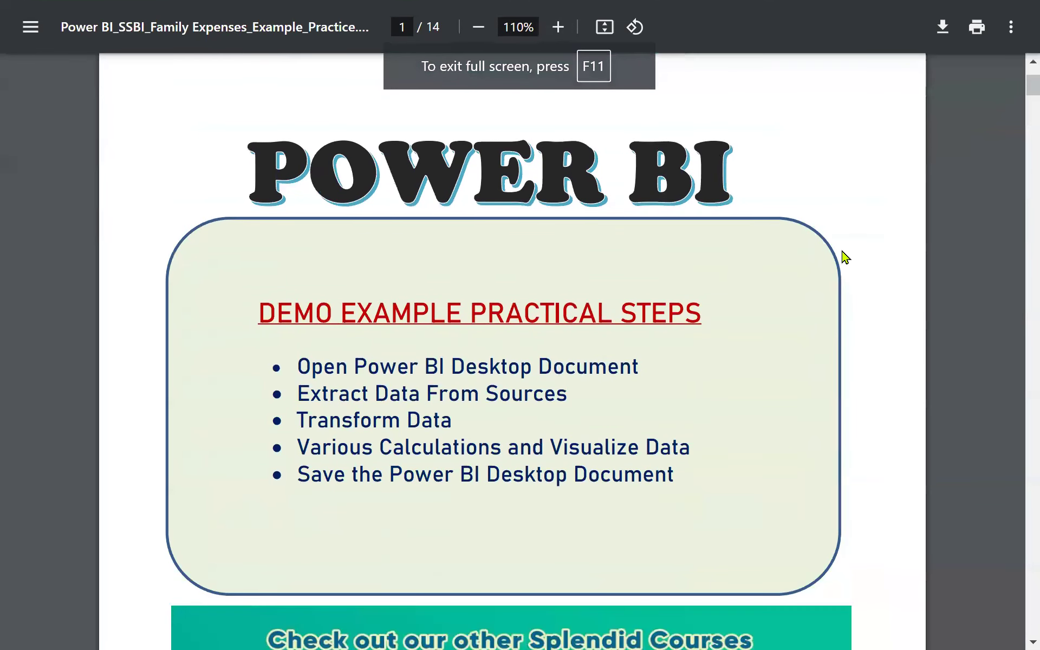
scroll(845, 259, down, 1)
scroll(846, 259, down, 6)
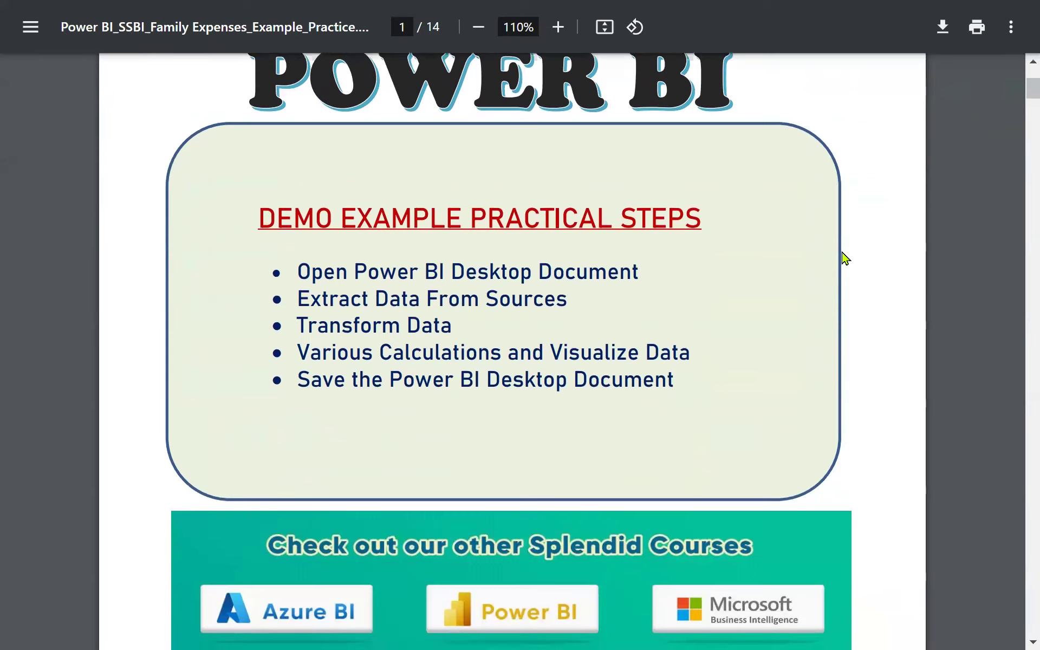
scroll(847, 264, down, 11)
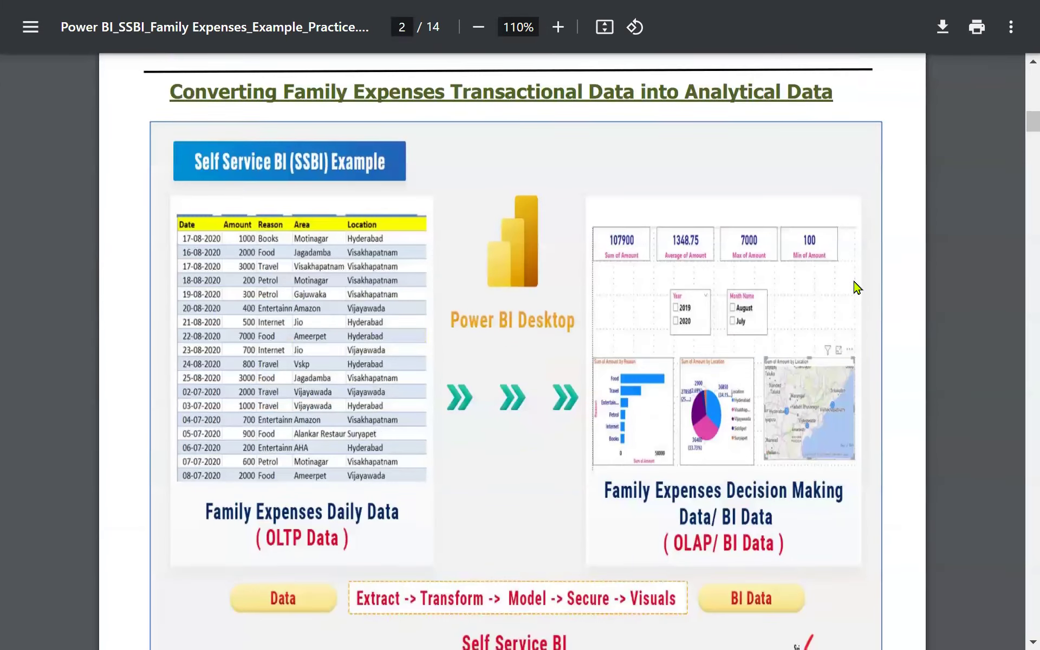
scroll(855, 286, down, 10)
scroll(855, 287, down, 2)
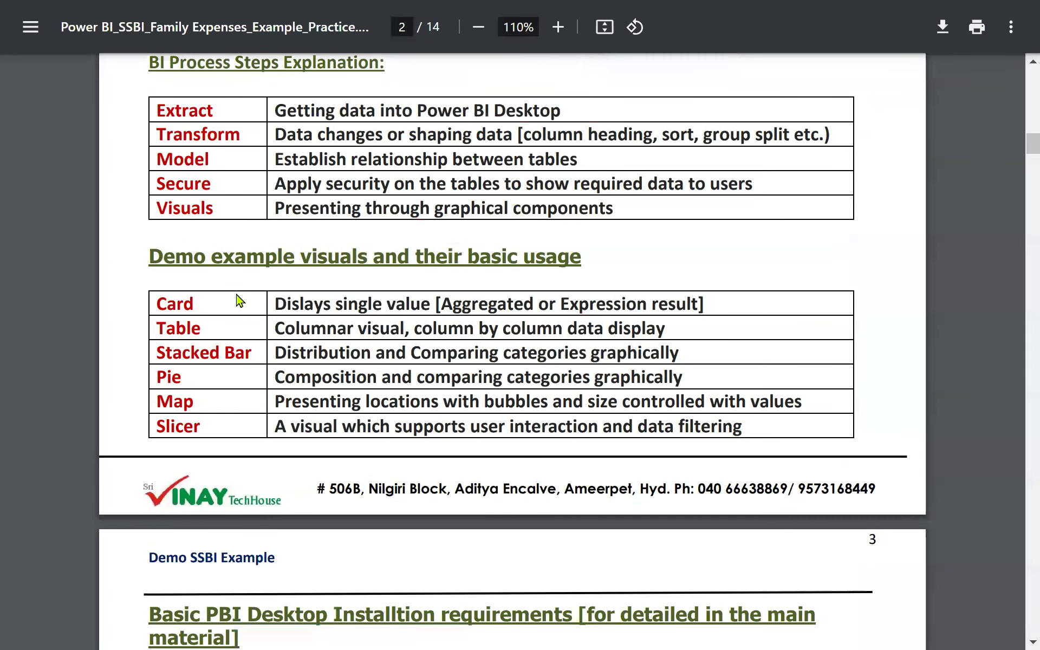
scroll(238, 298, down, 8)
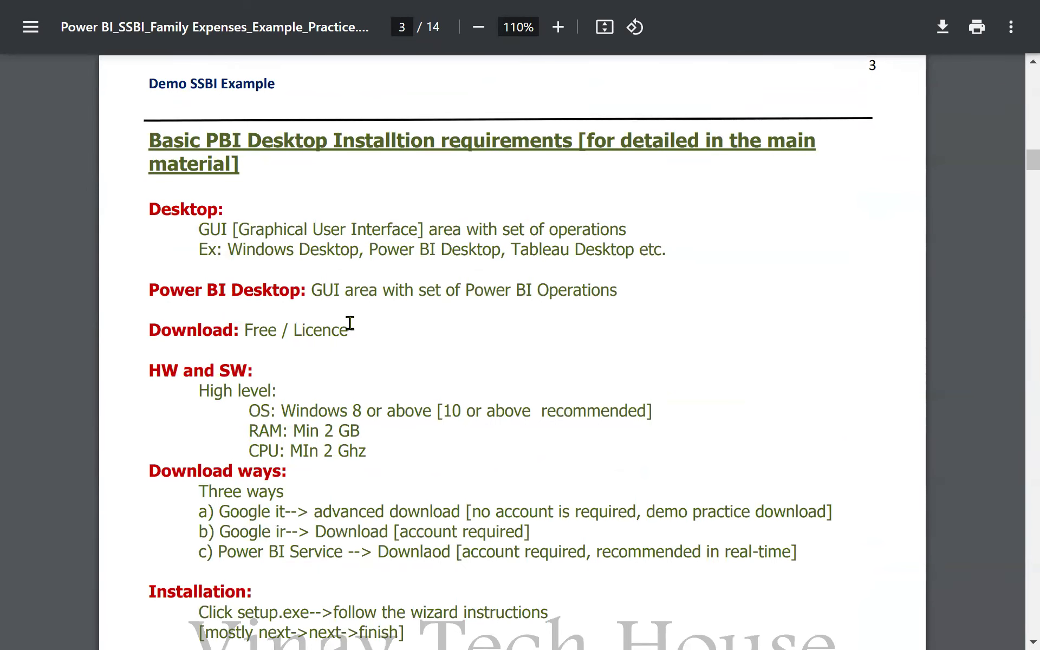
scroll(540, 397, down, 2)
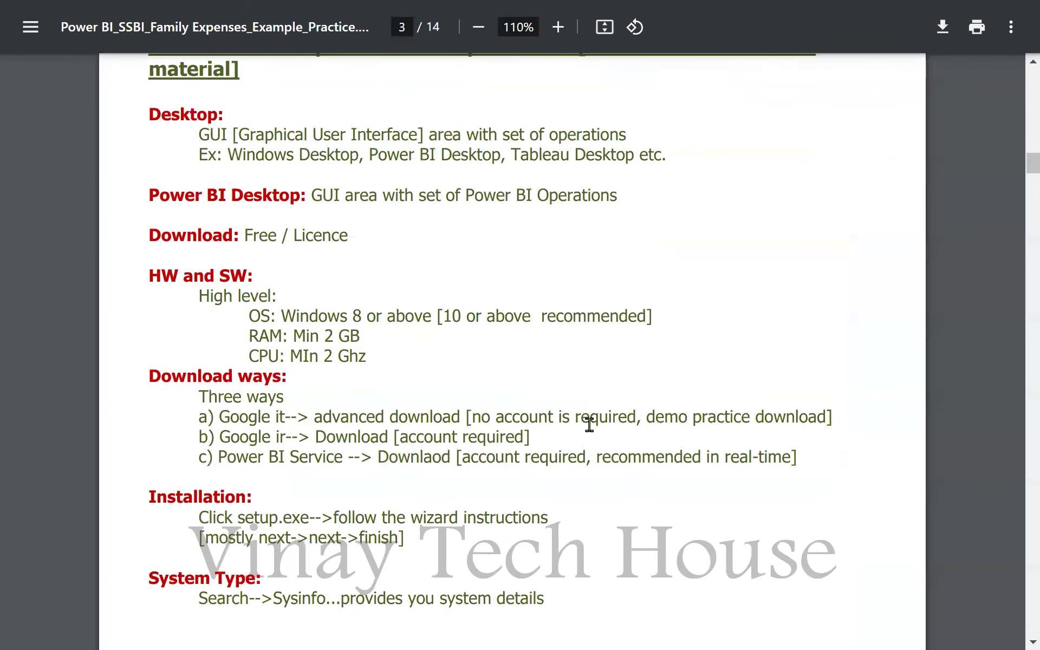
scroll(591, 433, down, 20)
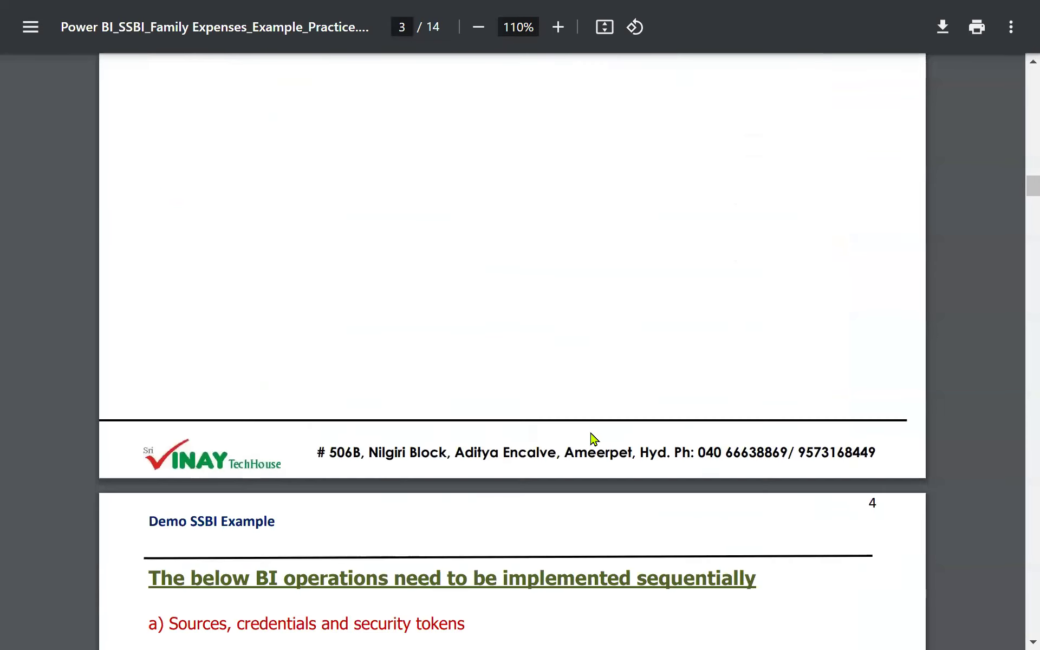
Step: Review the PDF's Practical Flow from data sources through the card visuals on page 11, exit full screen and close the document
scroll(591, 439, down, 20)
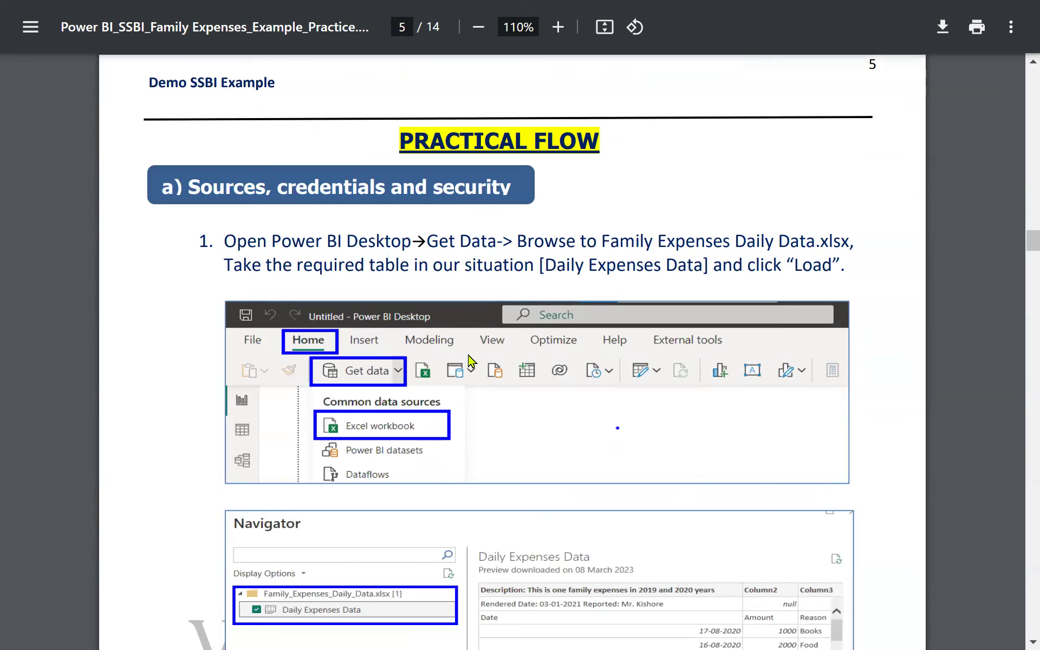
scroll(504, 425, down, 2)
scroll(504, 429, down, 15)
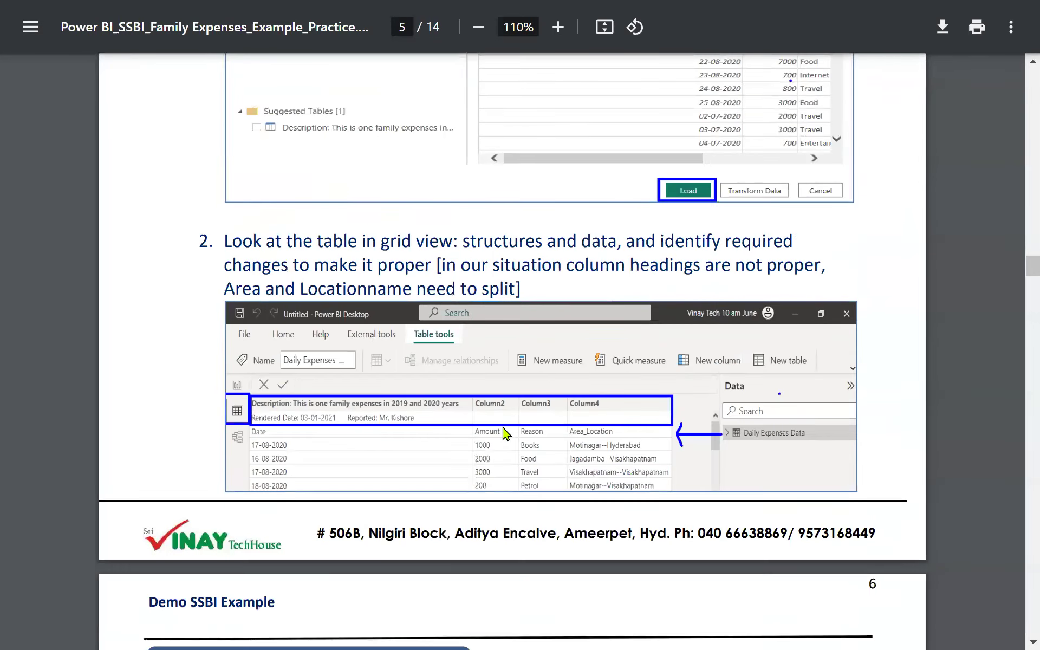
scroll(502, 426, down, 20)
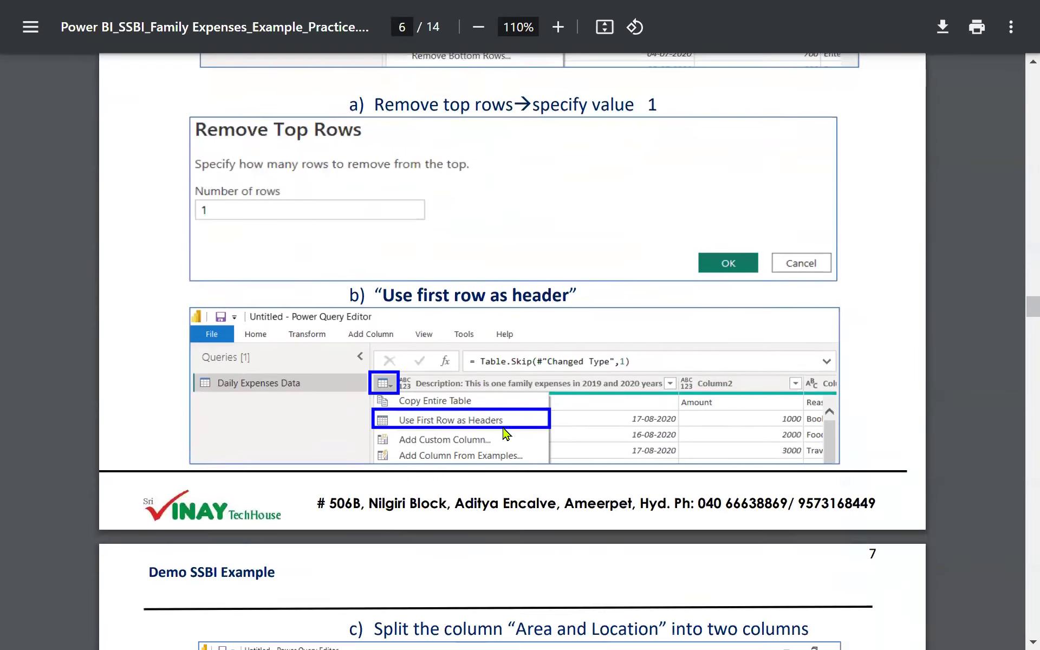
scroll(501, 427, down, 17)
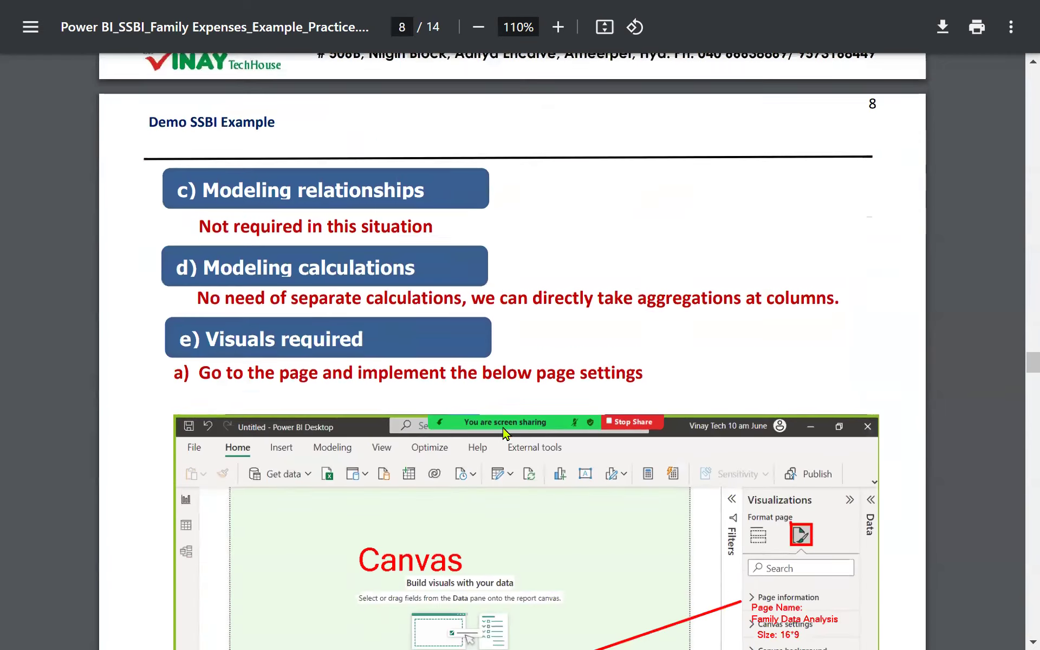
scroll(505, 434, down, 20)
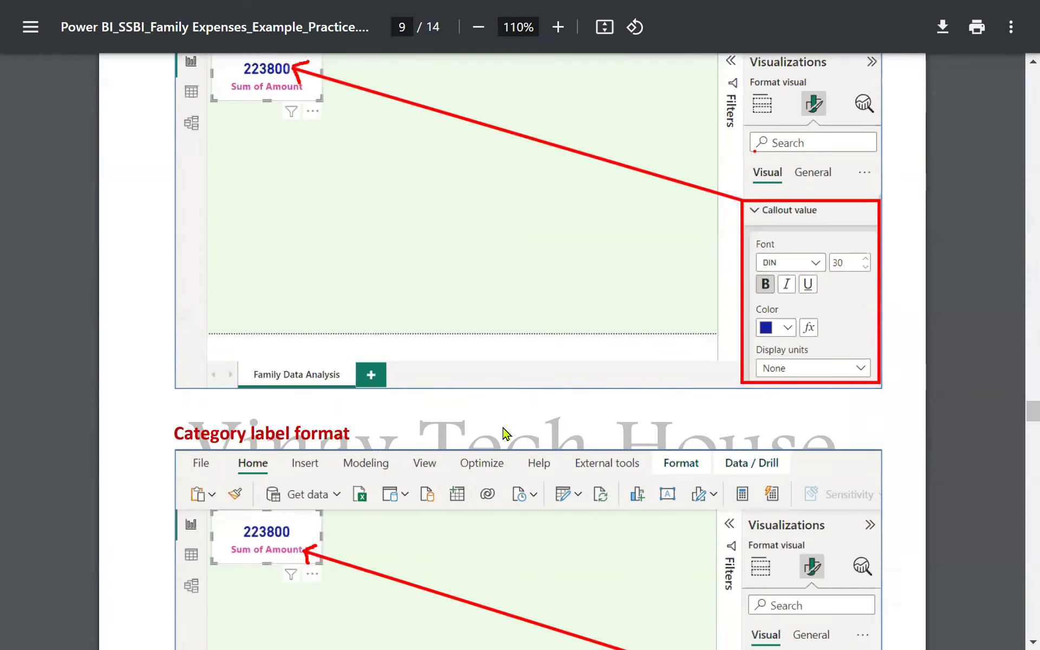
scroll(506, 434, down, 15)
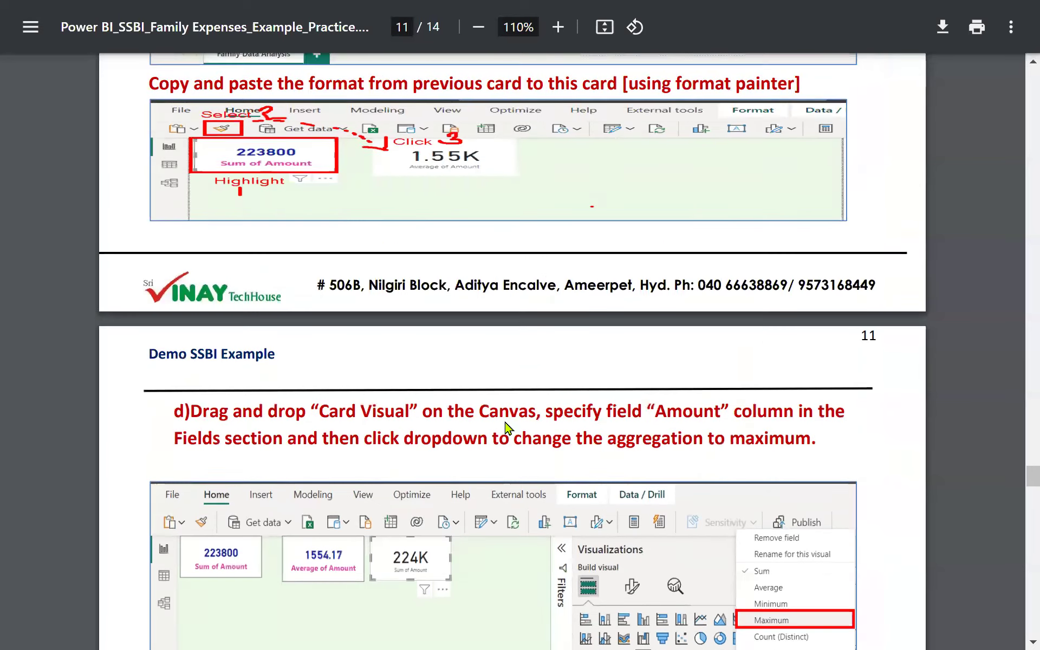
key(F11)
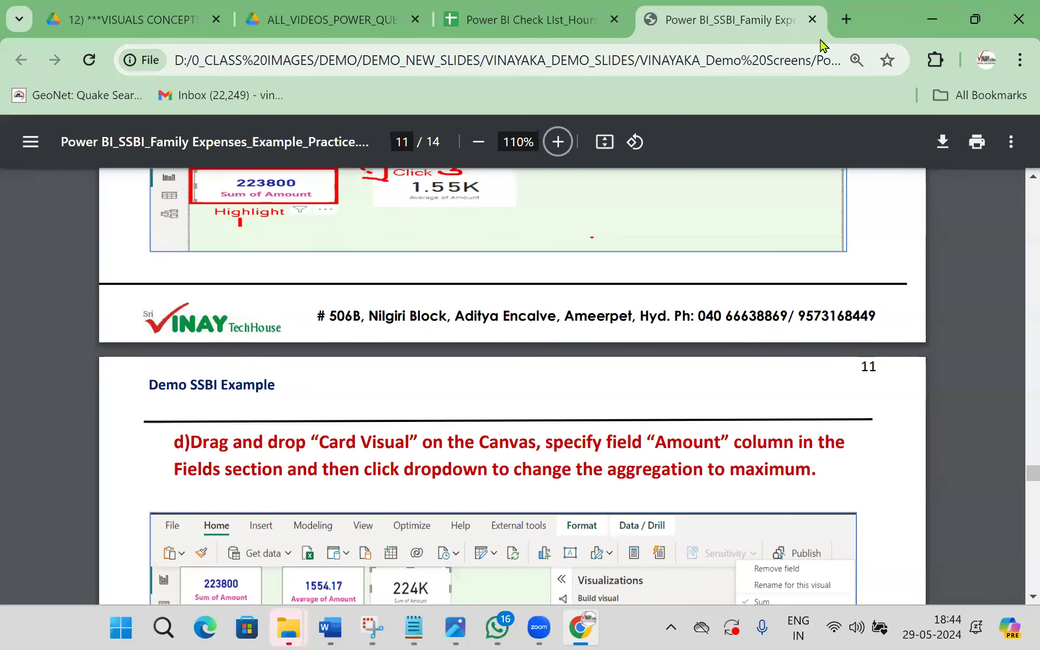
click(812, 20)
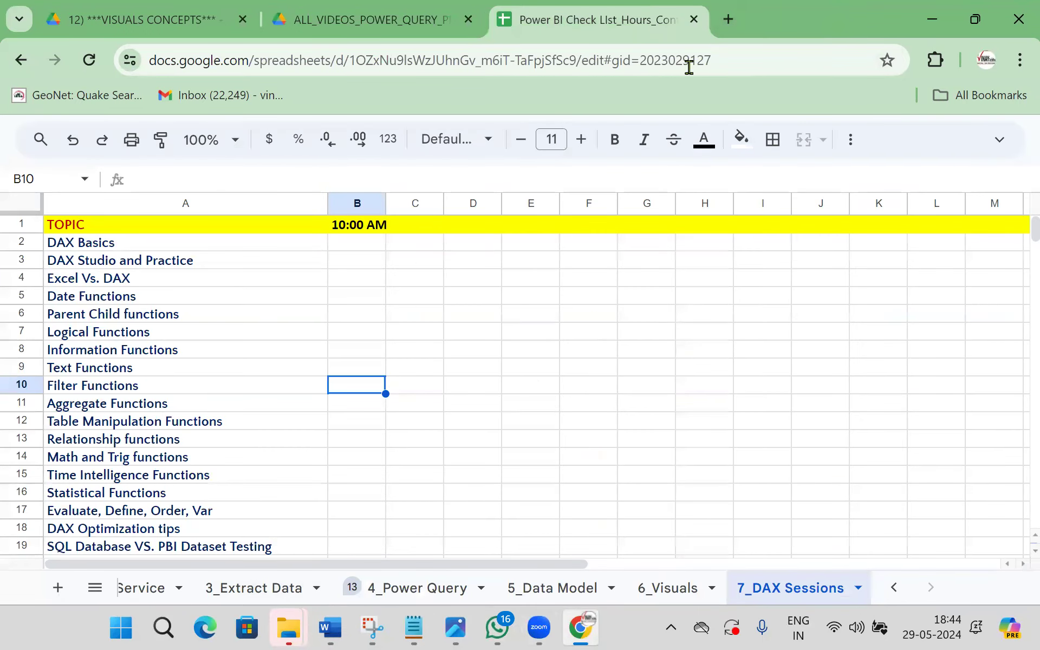
Step: Open google.com in a new browser tab and search for "power bi desktop download"
click(728, 19)
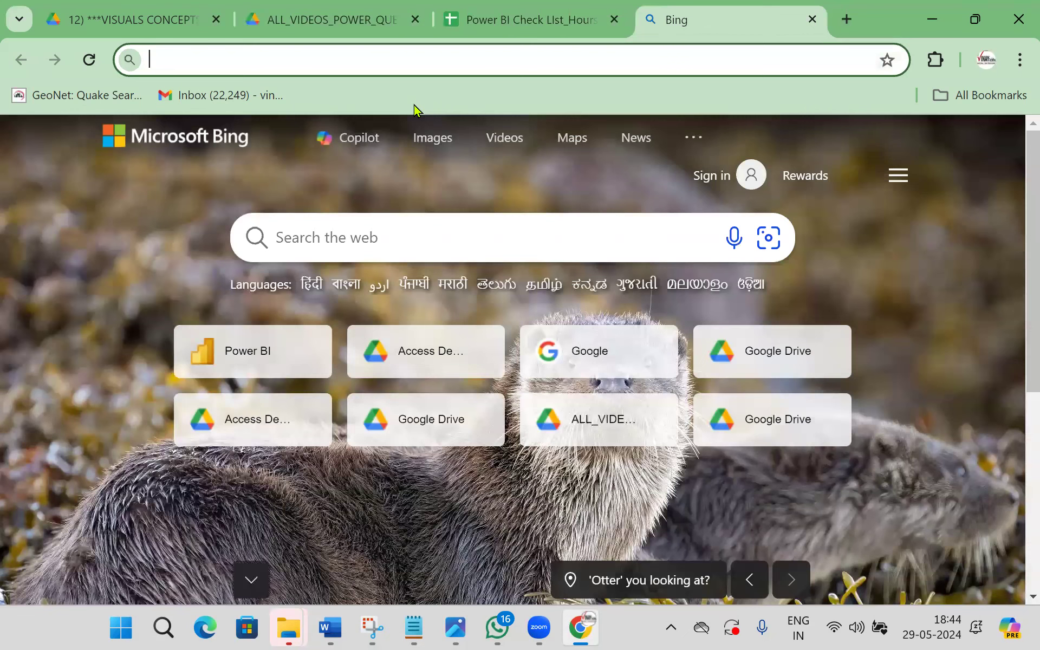
text(google.com)
key(Return)
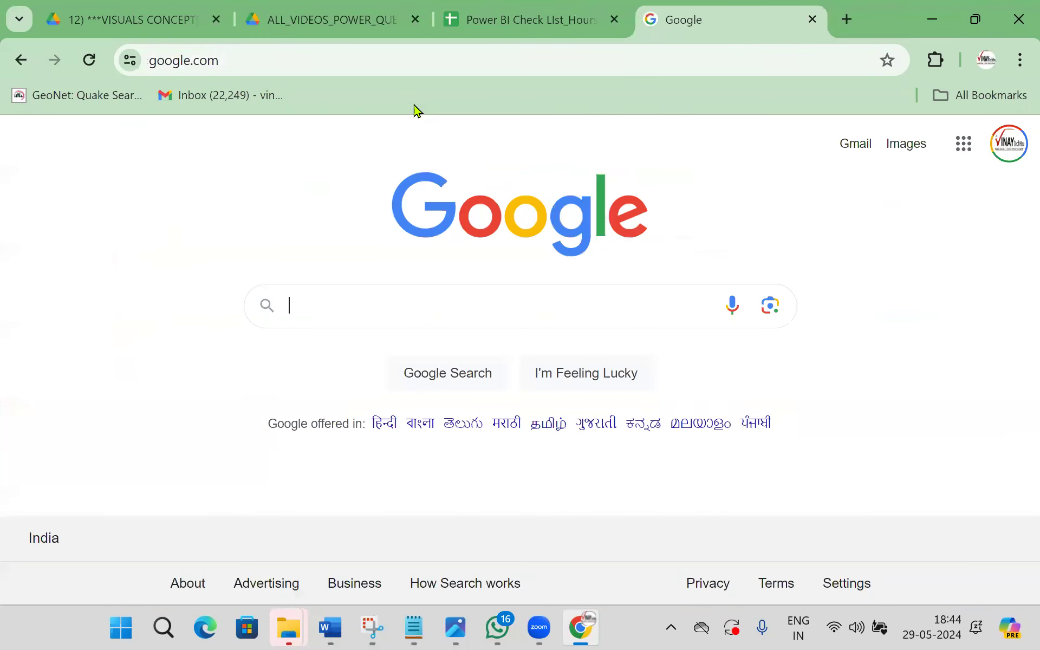
text(powe)
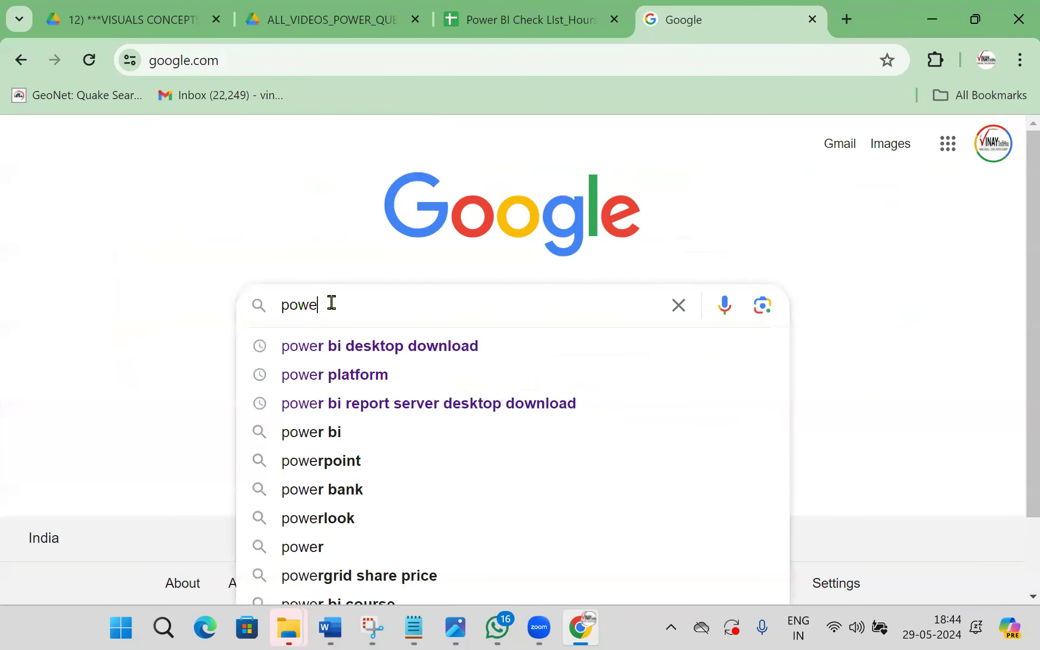
key(Down)
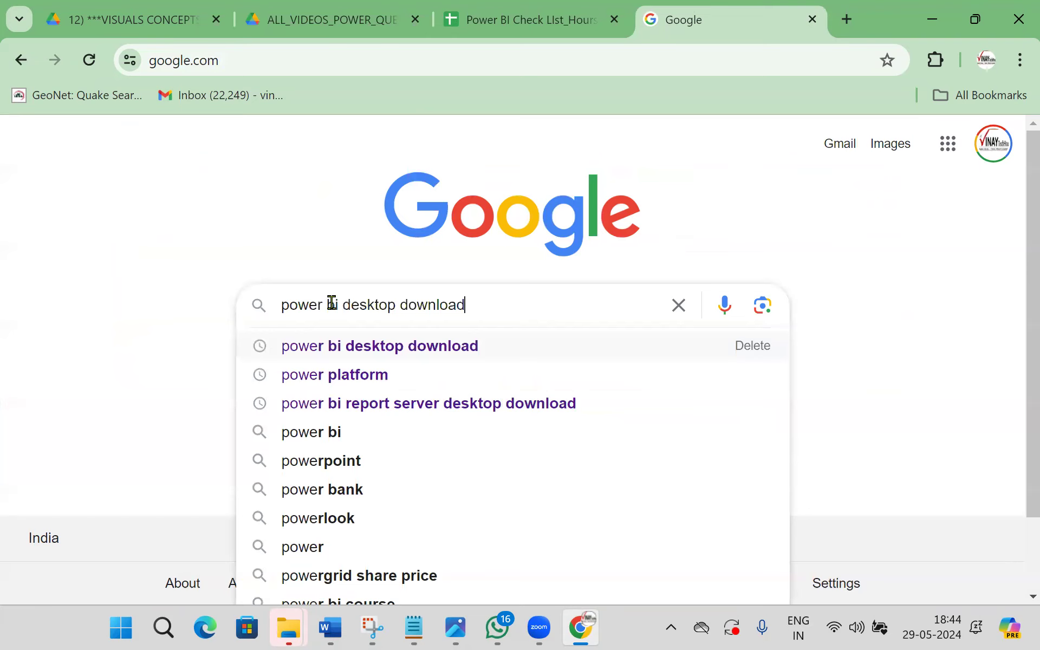
click(433, 351)
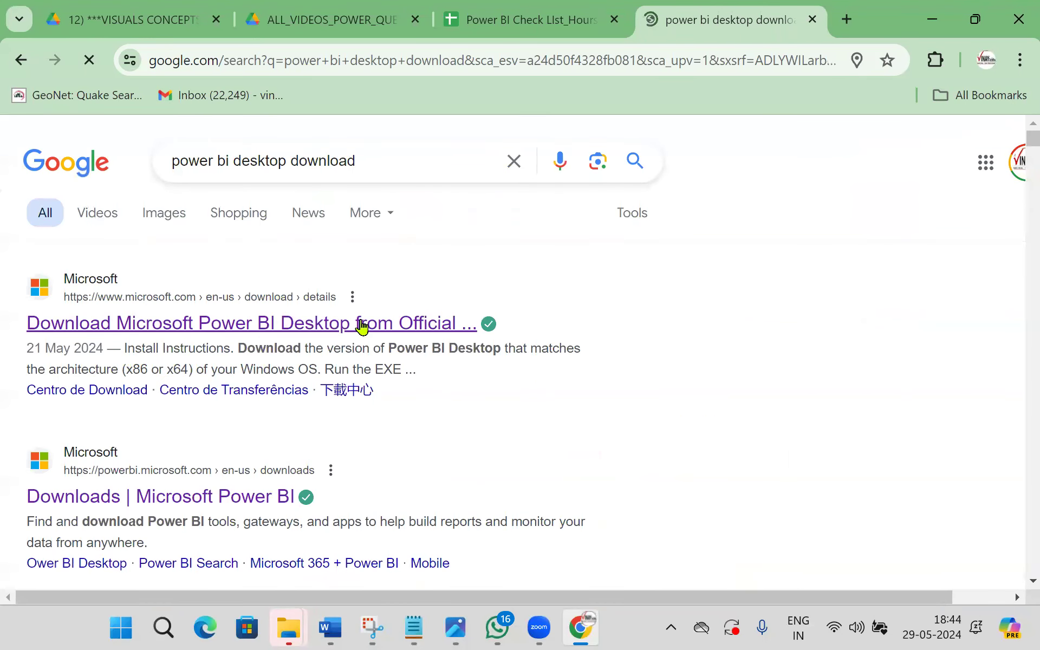
Step: Open Microsoft's official Power BI Desktop download page from the search results and go to its language selection and download section
click(396, 324)
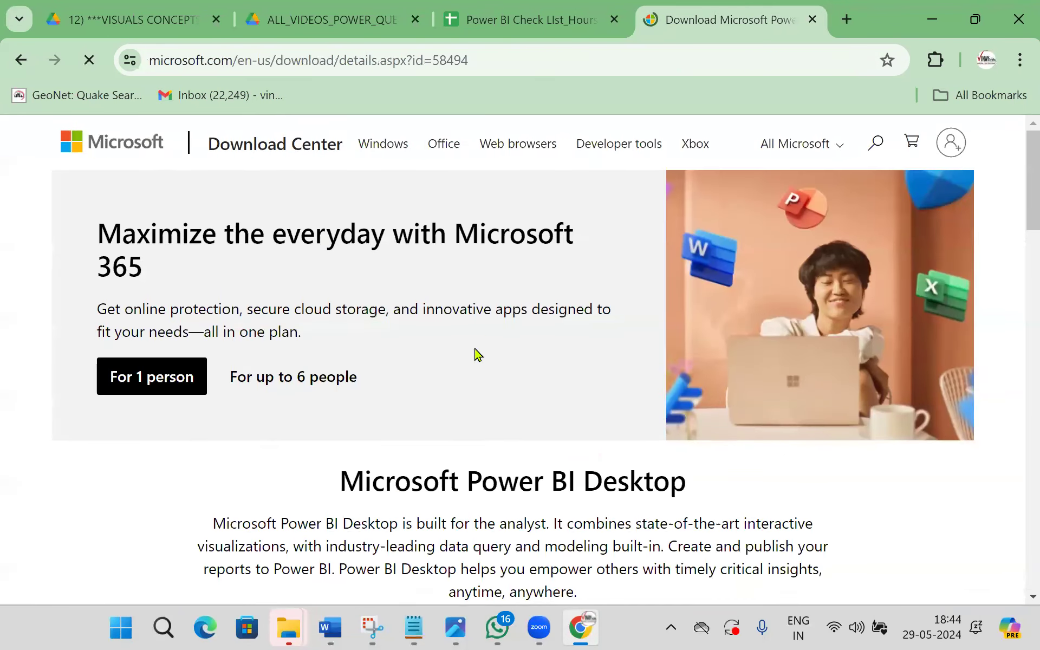
scroll(476, 353, down, 2)
scroll(476, 353, down, 2)
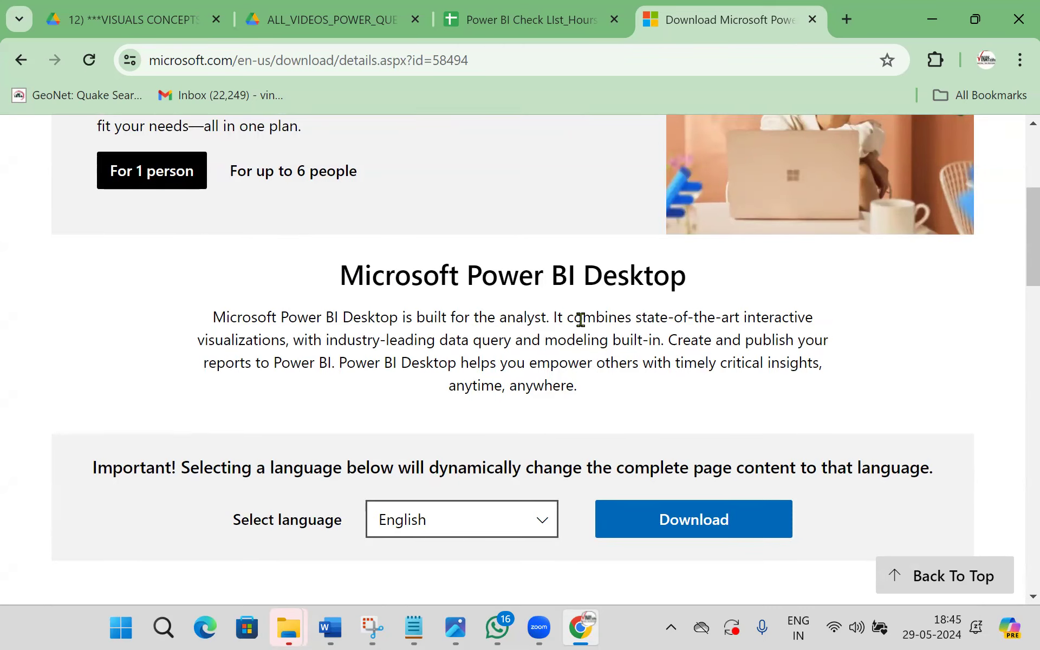
Step: Review the download page's Details section, highlighting the Date Published value and the Power BI Desktop capabilities from creating relationships to publishing reports
scroll(580, 319, down, 3)
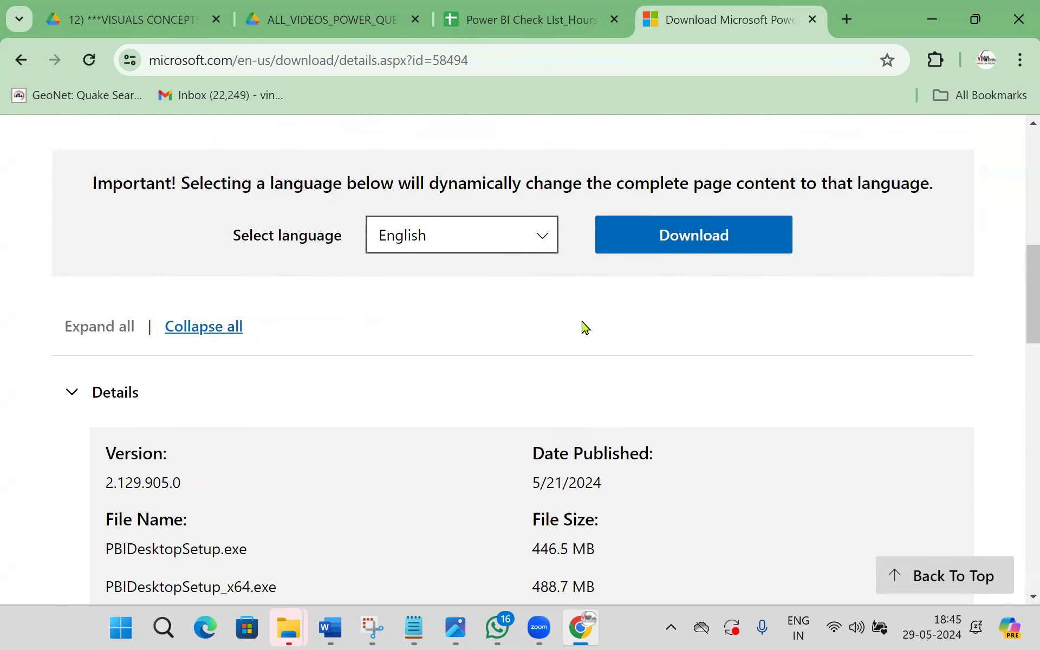
scroll(584, 325, down, 3)
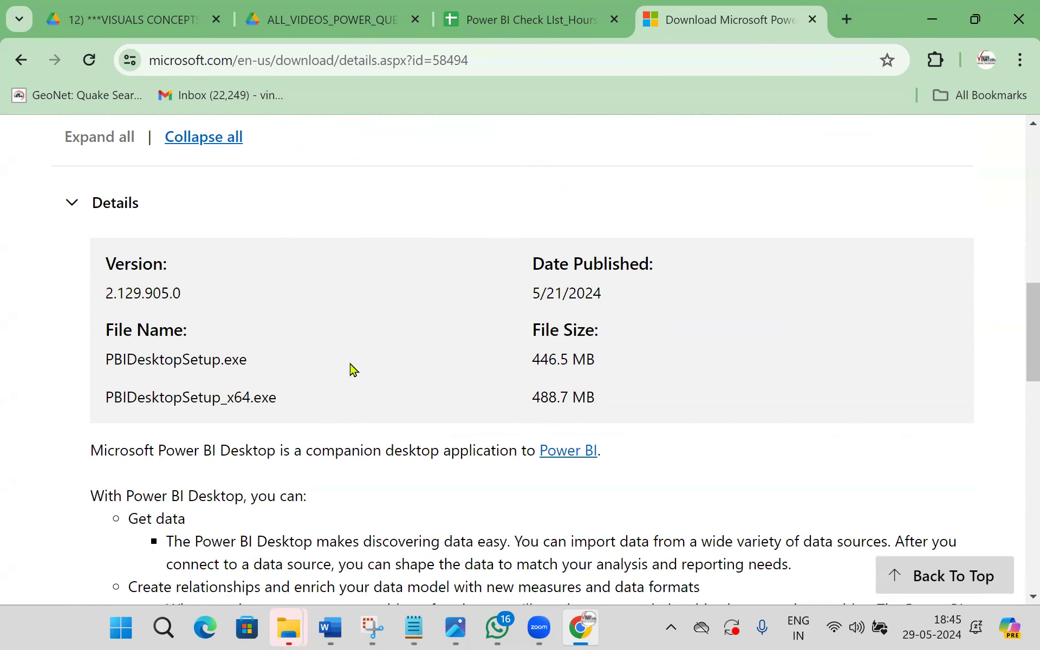
drag(533, 292, 620, 298)
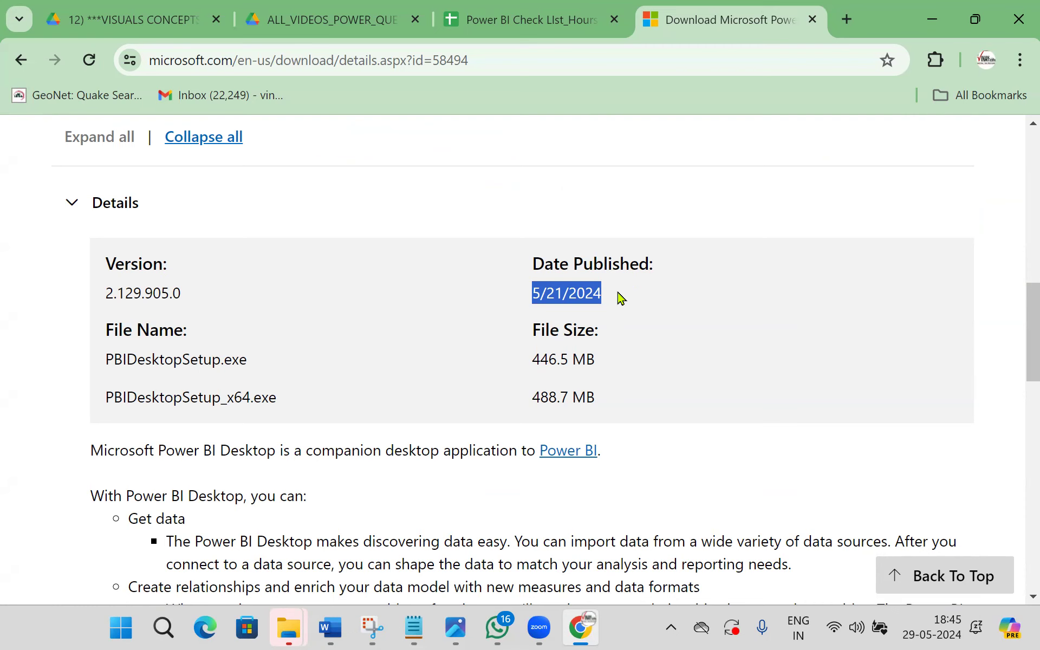
scroll(621, 298, down, 5)
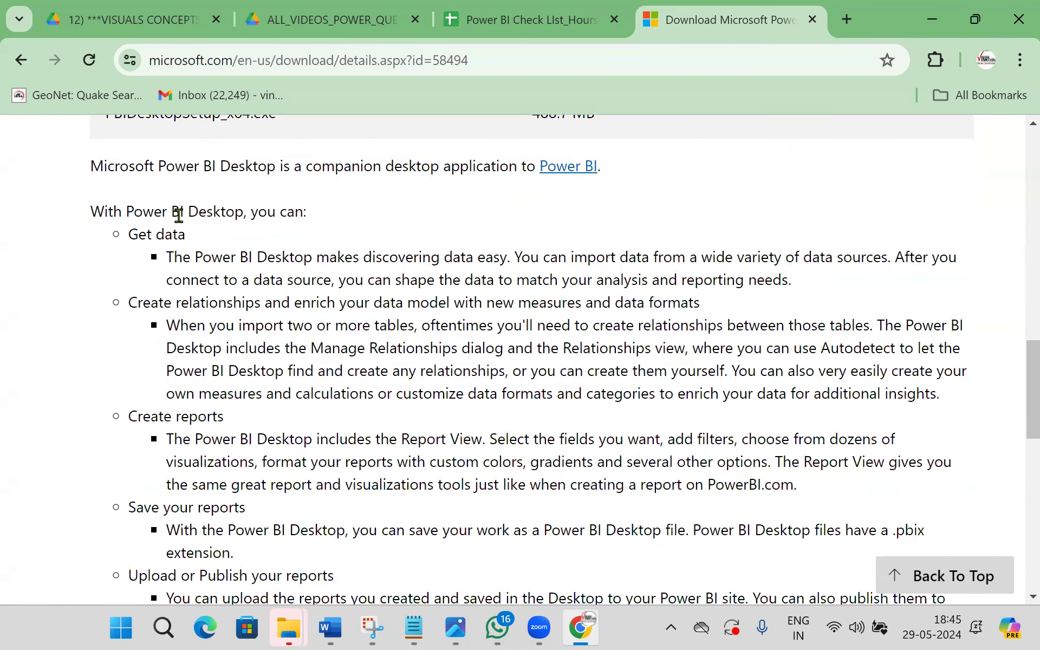
drag(130, 303, 409, 302)
drag(129, 419, 142, 418)
drag(129, 510, 418, 522)
scroll(335, 450, down, 2)
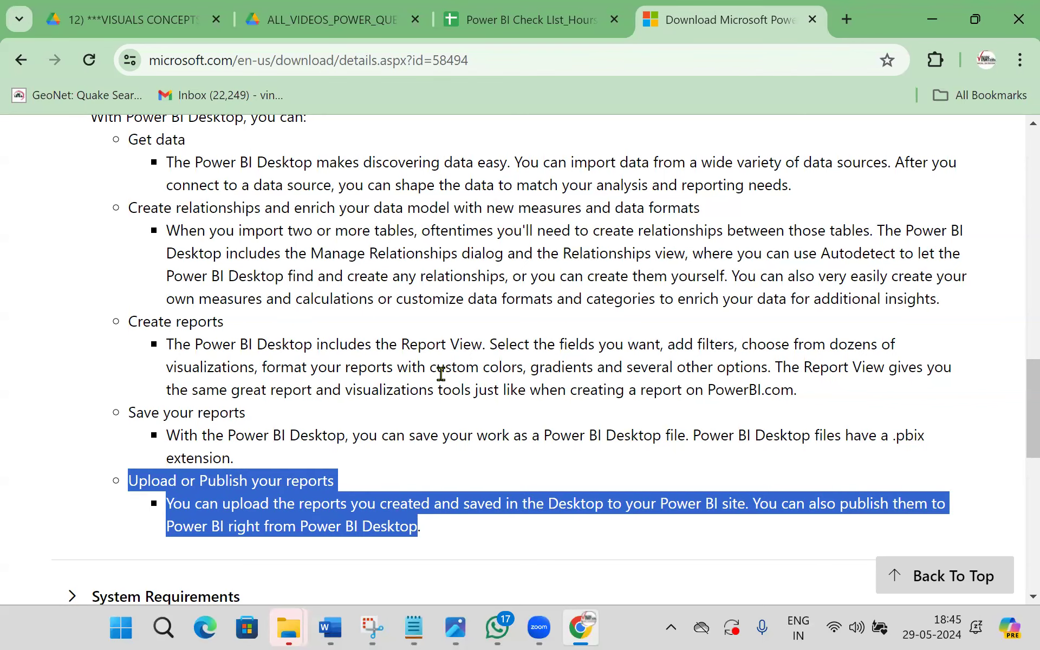
Step: Expand the System Requirements and Install Instructions sections and review the supported operating systems and installation guidance
scroll(441, 374, down, 5)
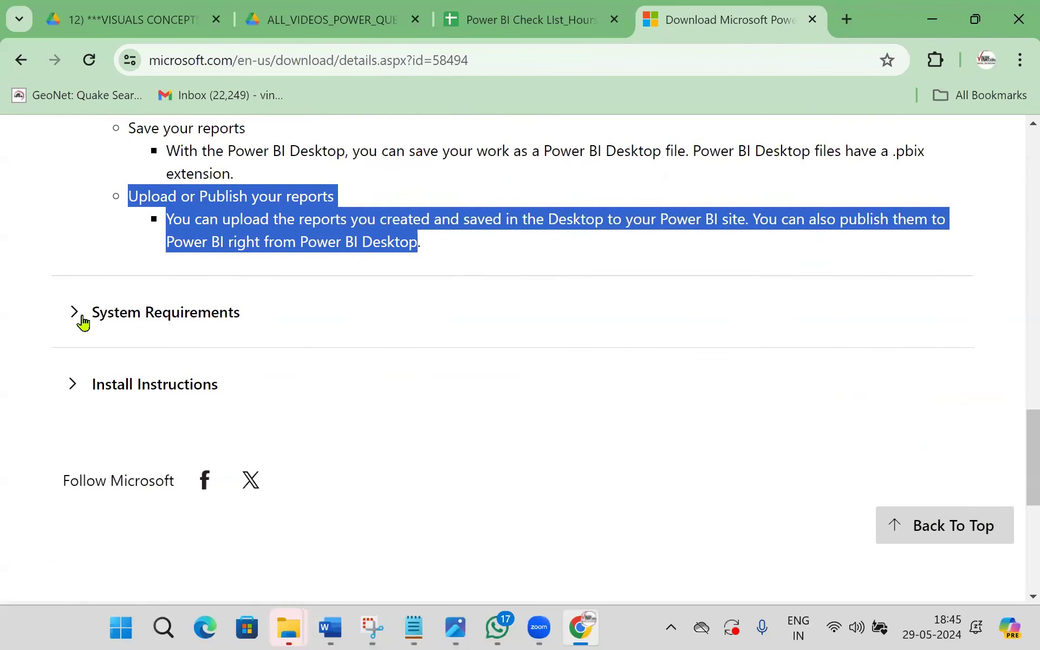
click(82, 314)
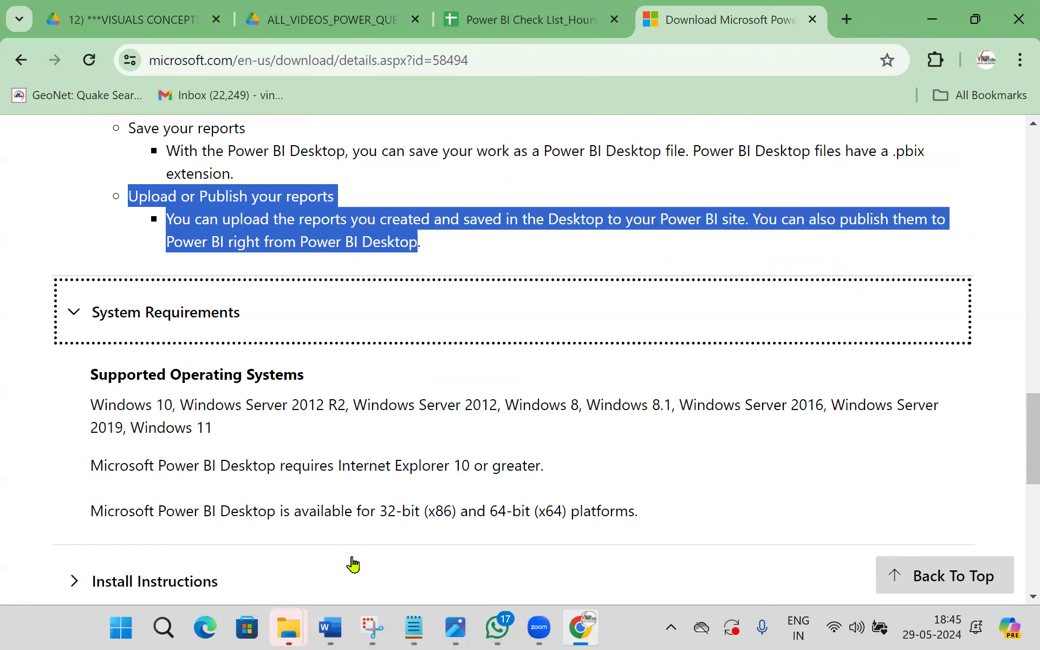
click(86, 583)
scroll(227, 492, down, 2)
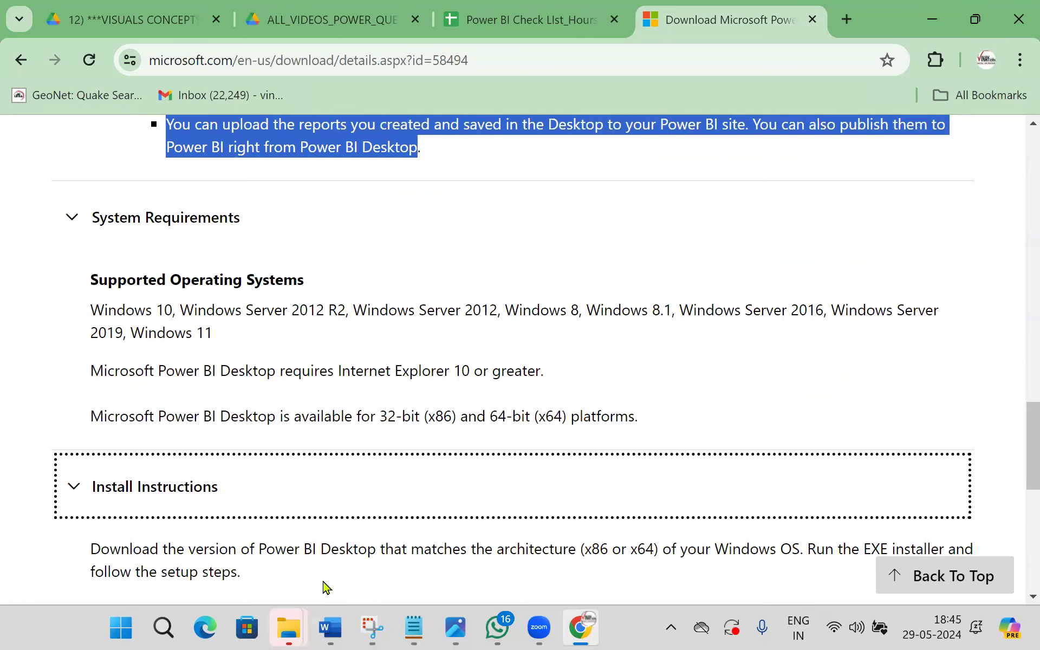
Step: Open the English download's file choices, select PBIDesktopSetup_x64.exe and clear that selection again
scroll(495, 339, up, 15)
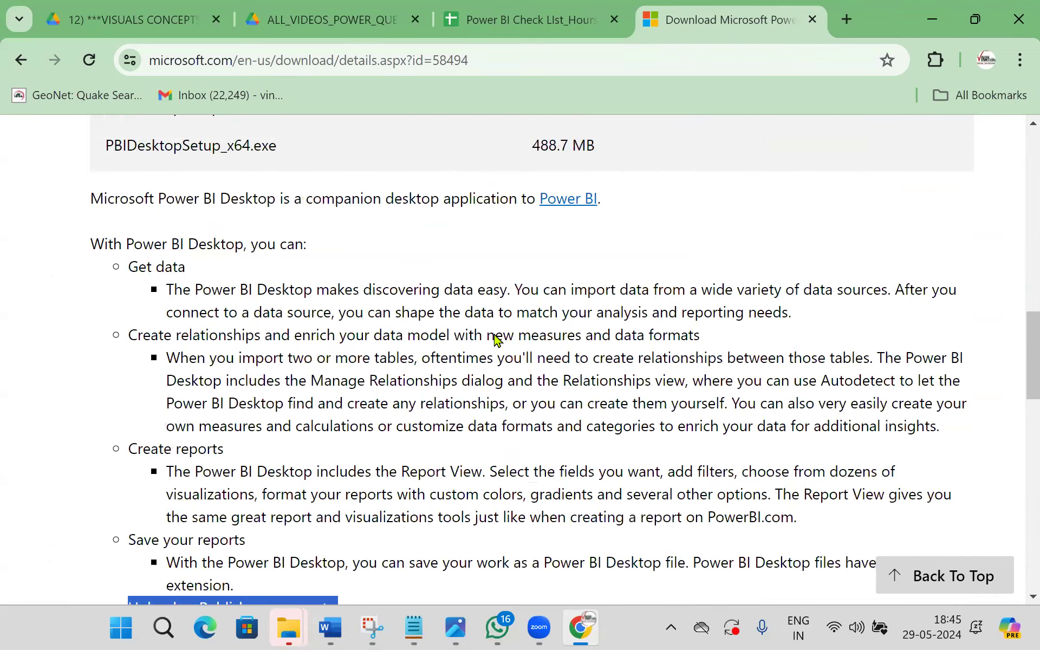
click(662, 327)
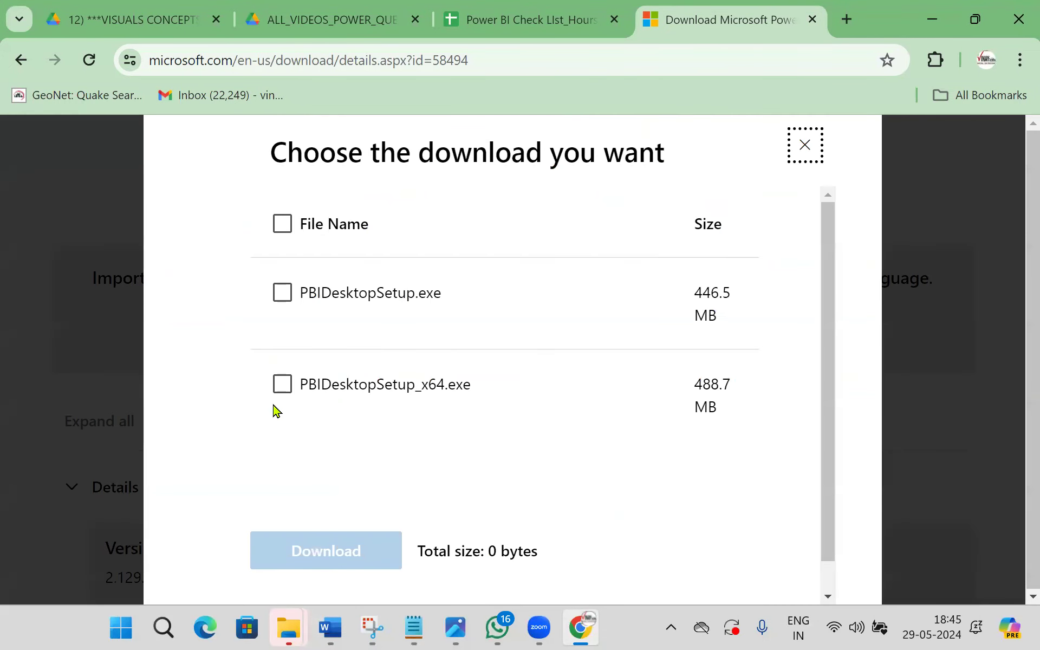
click(282, 386)
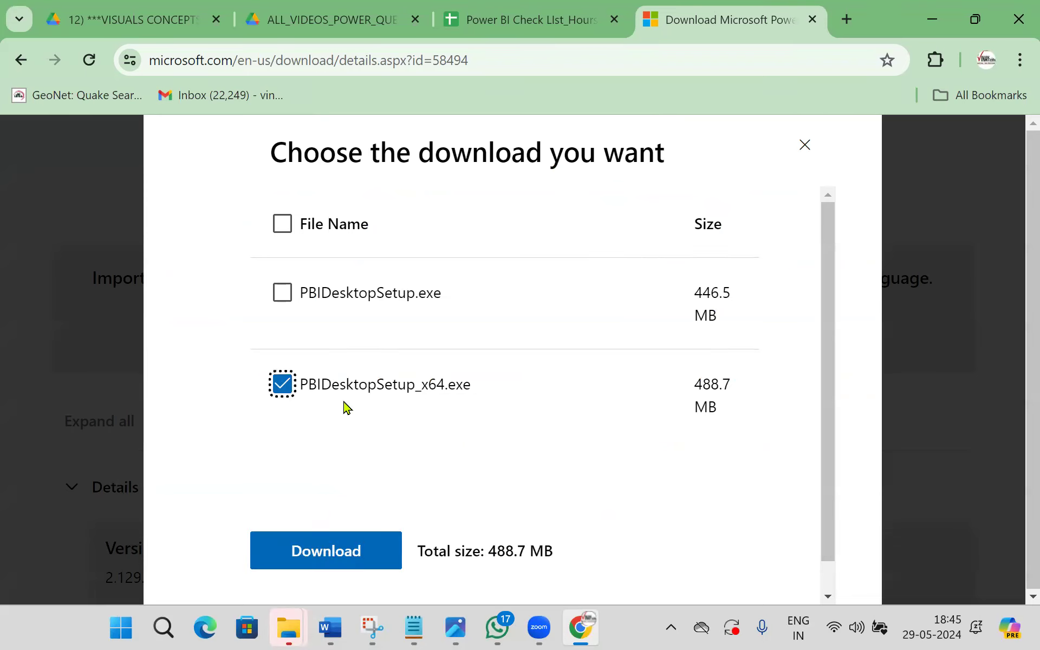
click(282, 392)
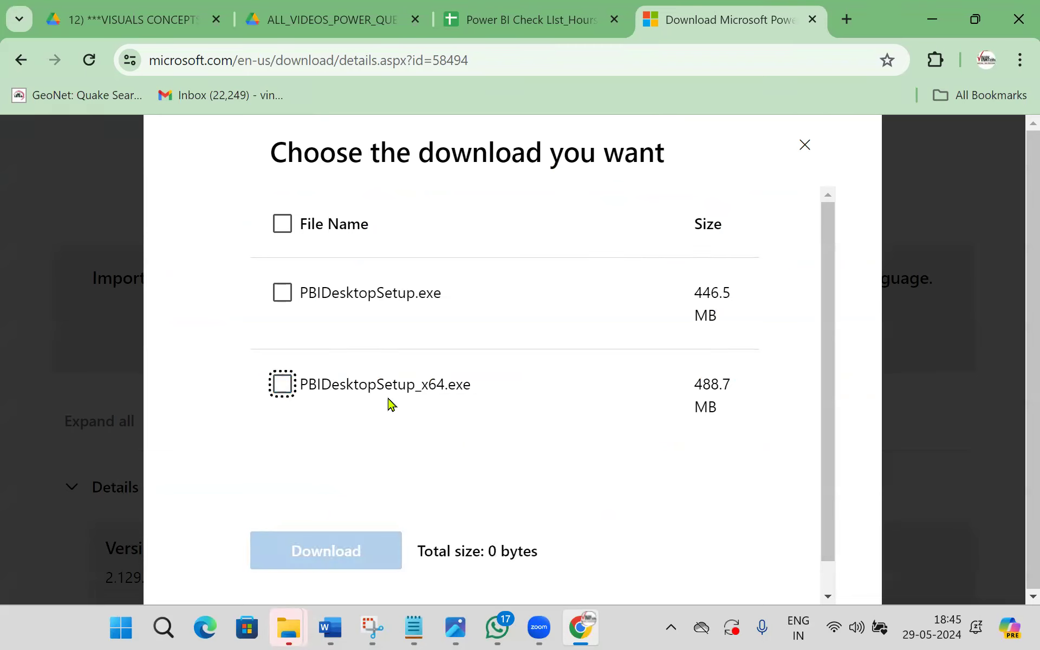
Step: Annotate PBIDesktopSetup.exe with "32 bit", circle the x64 file's suffix, label it "64 bit", and clear the annotations
mouse_move(383, 276)
mouse_down()
mouse_move(443, 240)
mouse_move(507, 246)
mouse_move(533, 232)
mouse_up()
mouse_move(528, 201)
mouse_down()
mouse_move(549, 230)
mouse_move(572, 238)
mouse_up()
drag(560, 226, 581, 208)
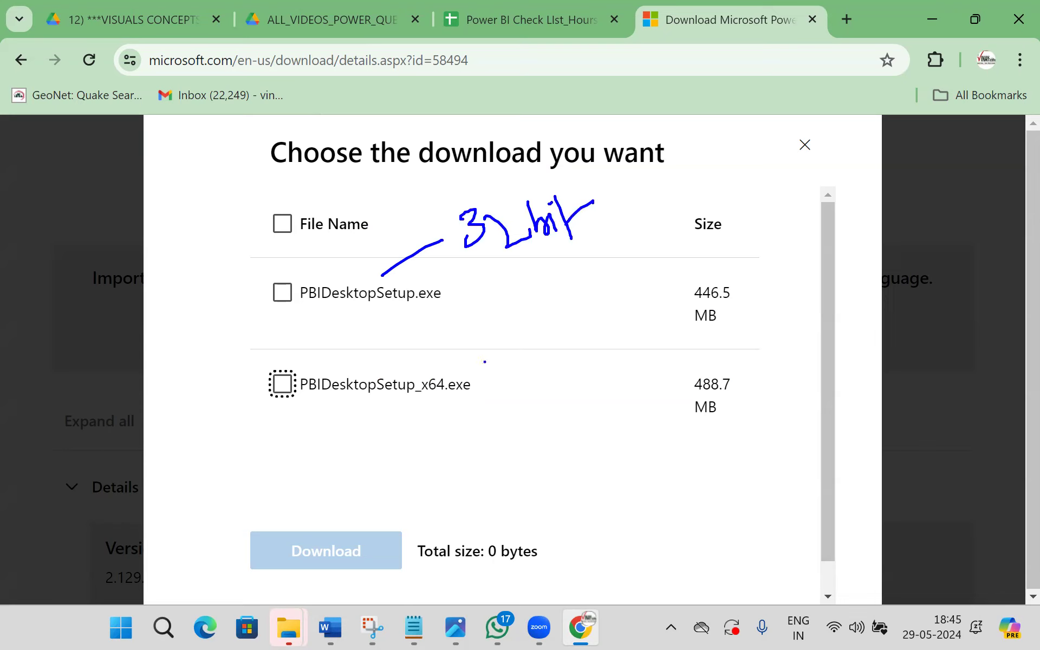
mouse_move(487, 379)
mouse_down()
mouse_move(401, 380)
mouse_move(489, 374)
mouse_up()
mouse_move(418, 419)
mouse_down()
mouse_move(401, 490)
mouse_move(394, 461)
mouse_up()
mouse_move(438, 436)
mouse_down()
mouse_move(439, 475)
mouse_move(466, 470)
mouse_up()
drag(464, 451, 468, 503)
drag(480, 406, 481, 451)
drag(481, 436, 491, 458)
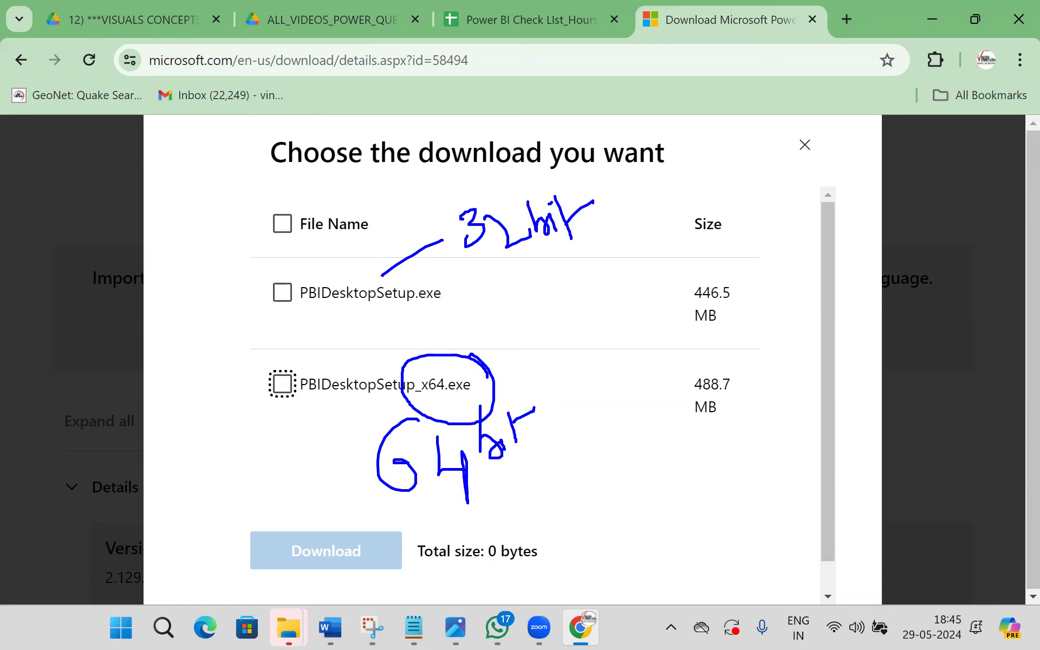
key(Escape)
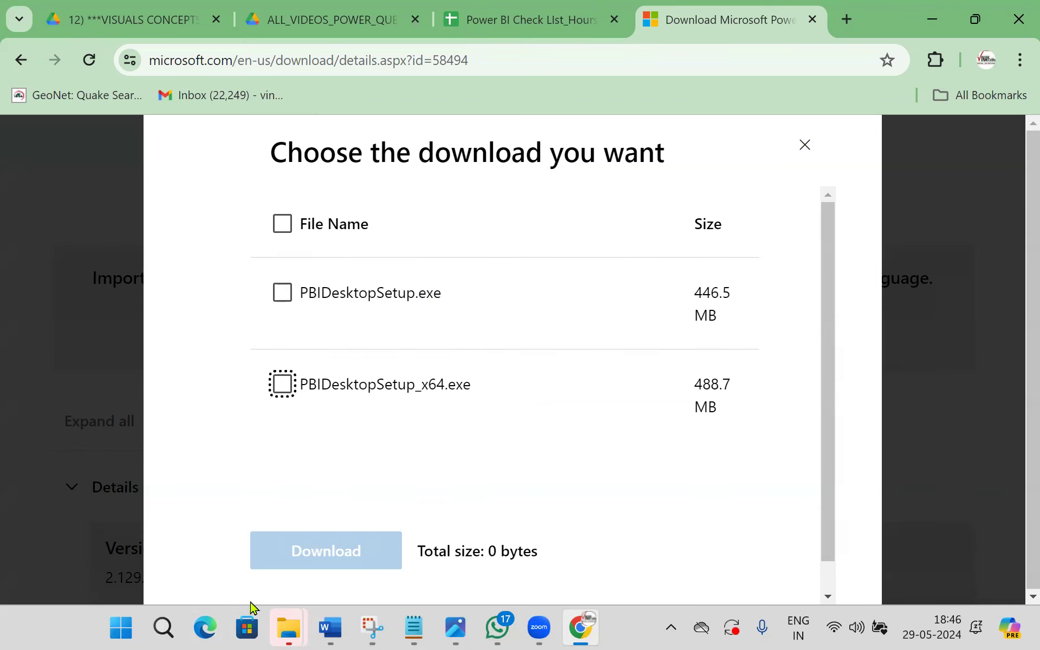
Step: Search Windows for "sysinfo", open System Information in a maximized window and check the System Type entry
click(162, 628)
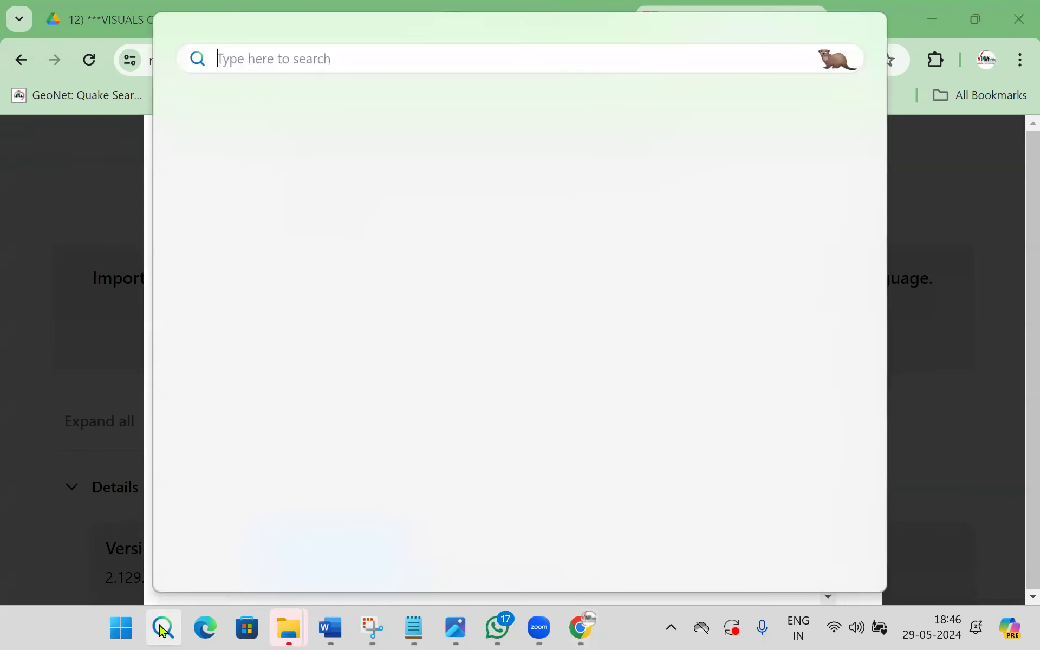
text(sysinfo)
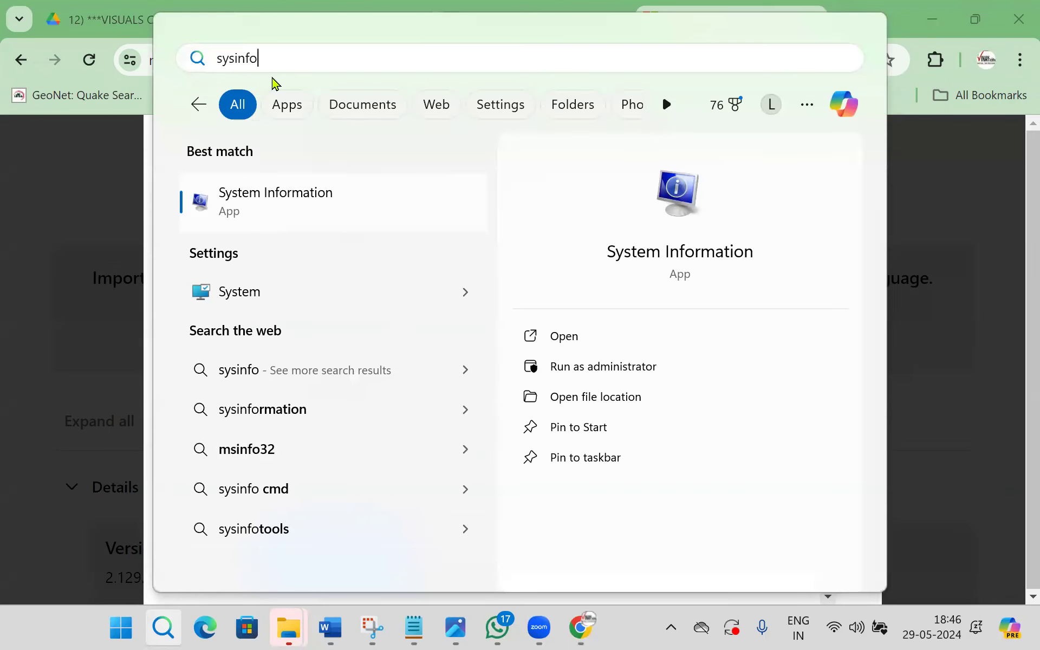
click(280, 214)
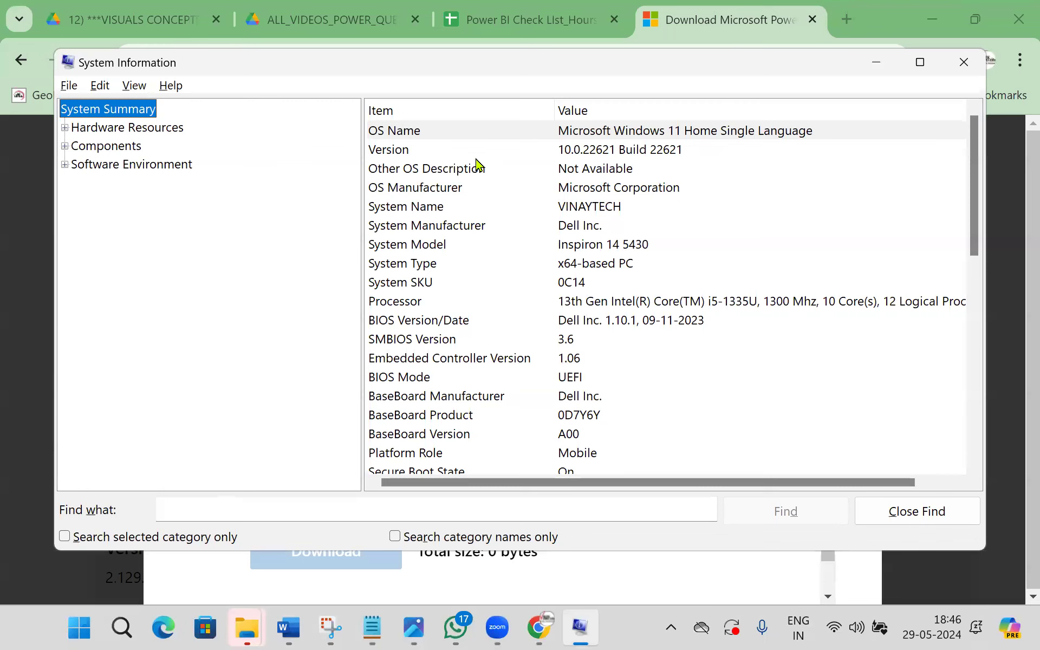
click(920, 62)
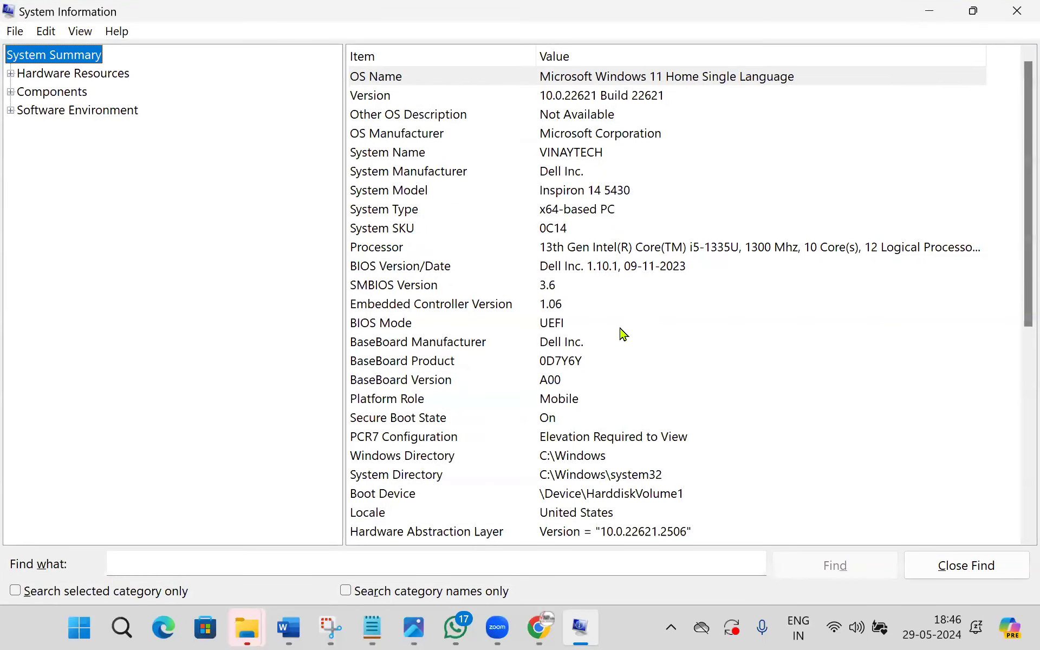
click(564, 211)
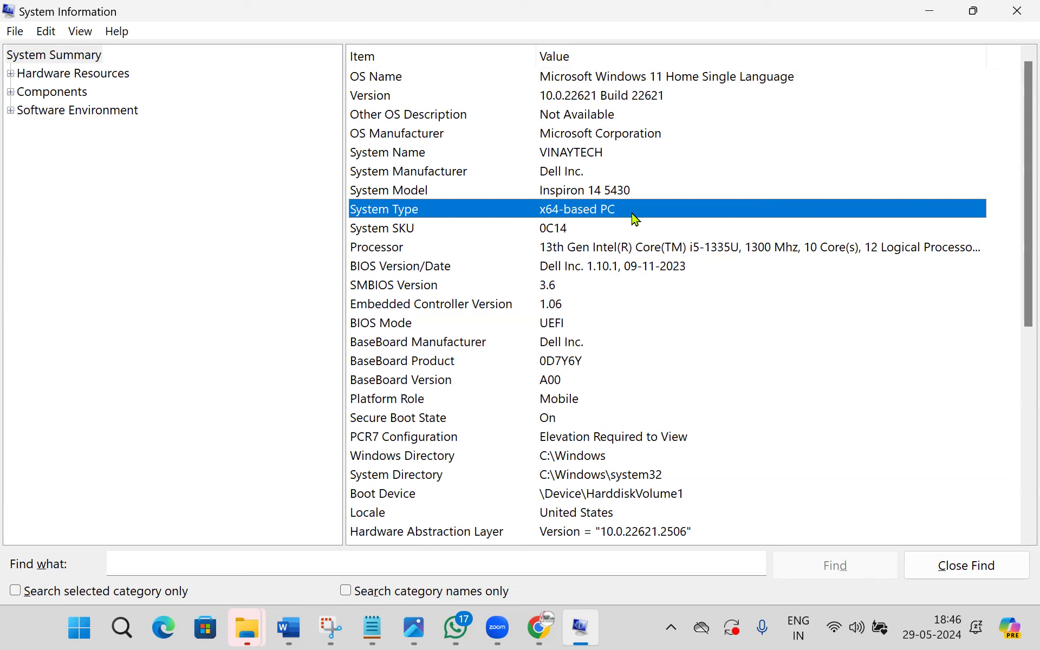
Step: Switch back to Chrome, close System Information and leave PBIDesktopSetup_x64.exe selected for download
click(539, 627)
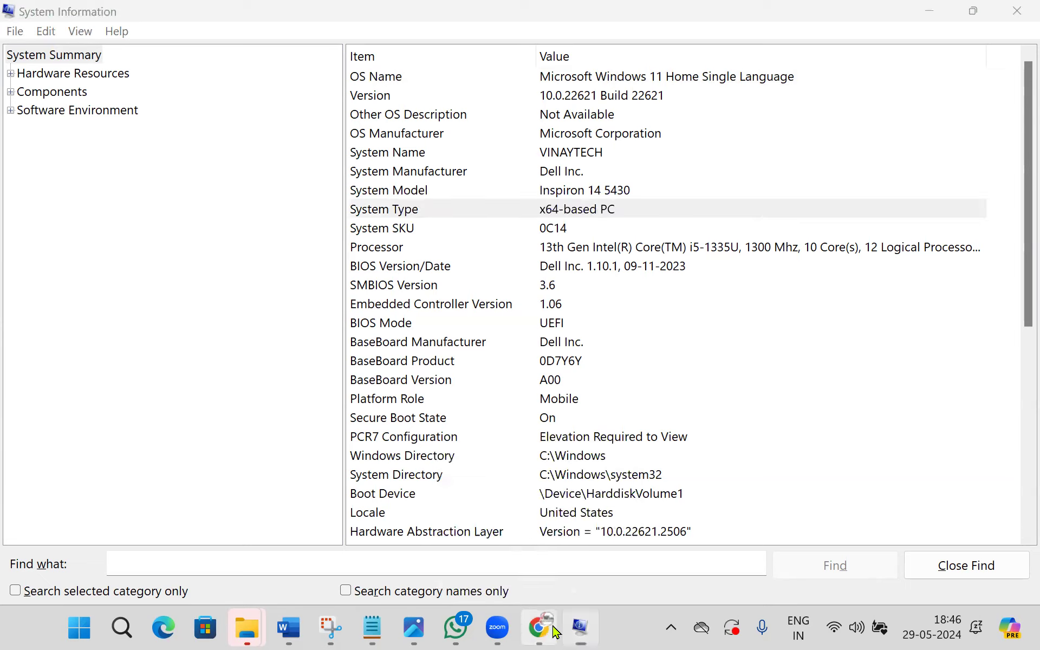
click(281, 384)
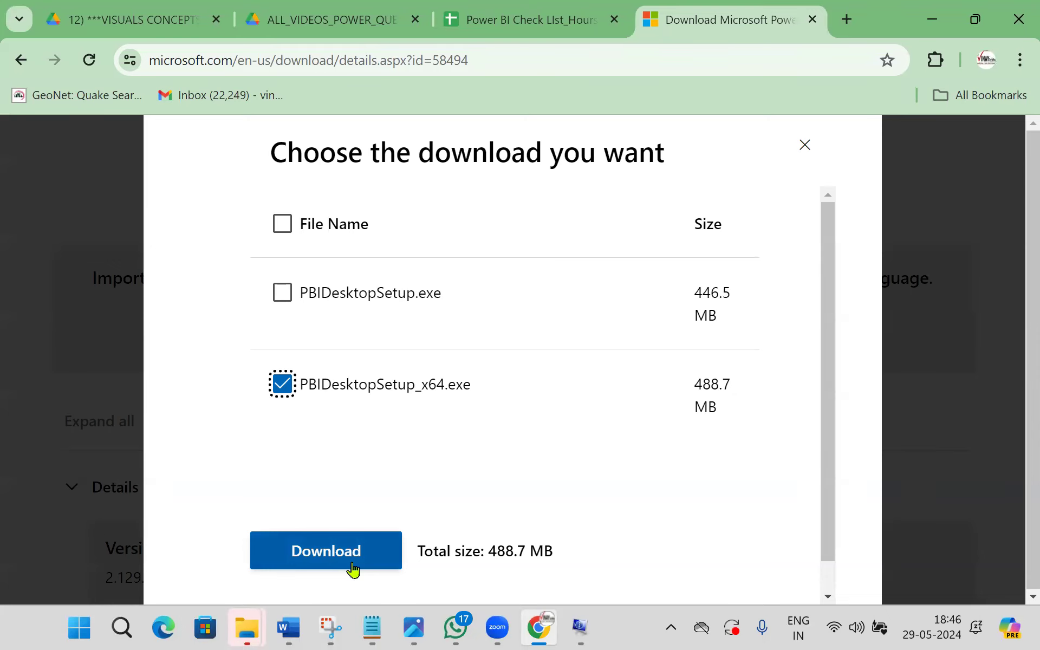
right_click(580, 627)
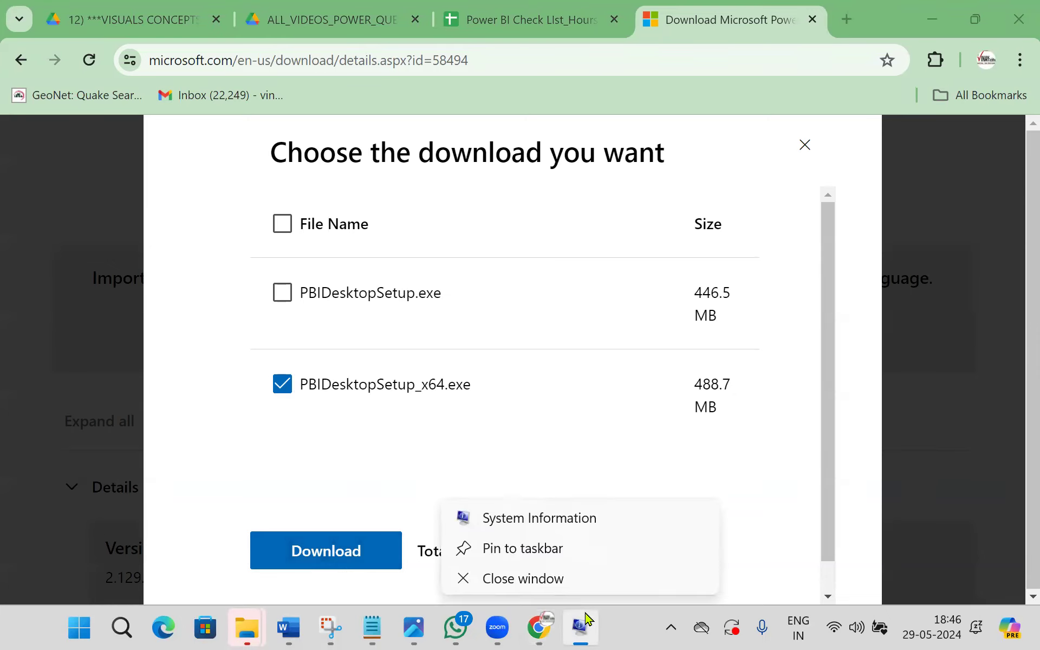
click(524, 576)
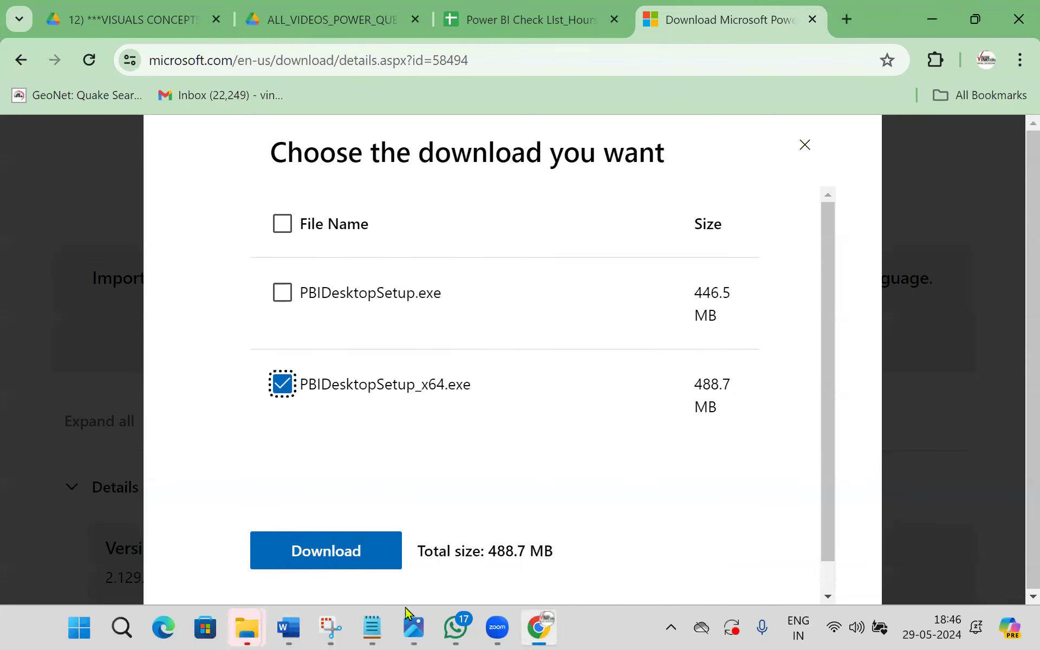
click(282, 385)
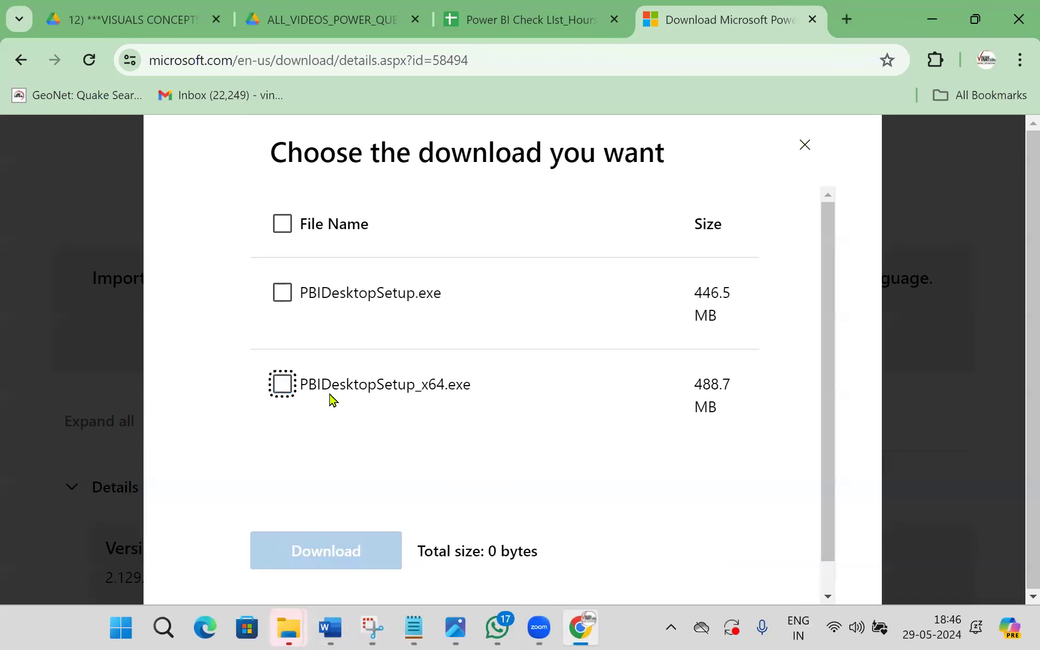
click(281, 385)
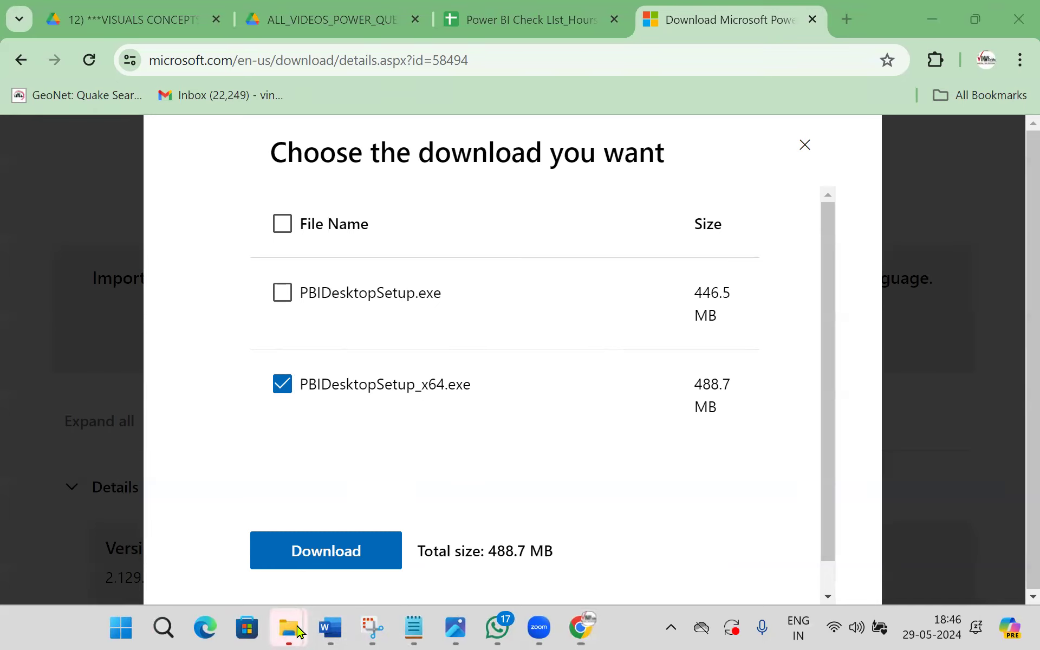
Step: Switch to File Explorer, open the VINAYAKA_SOFTWARES folder on New Volume (D:) and select the PBIDesktopSetup_x64 installer
mouse_move(289, 629)
click(477, 546)
scroll(162, 552, down, 2)
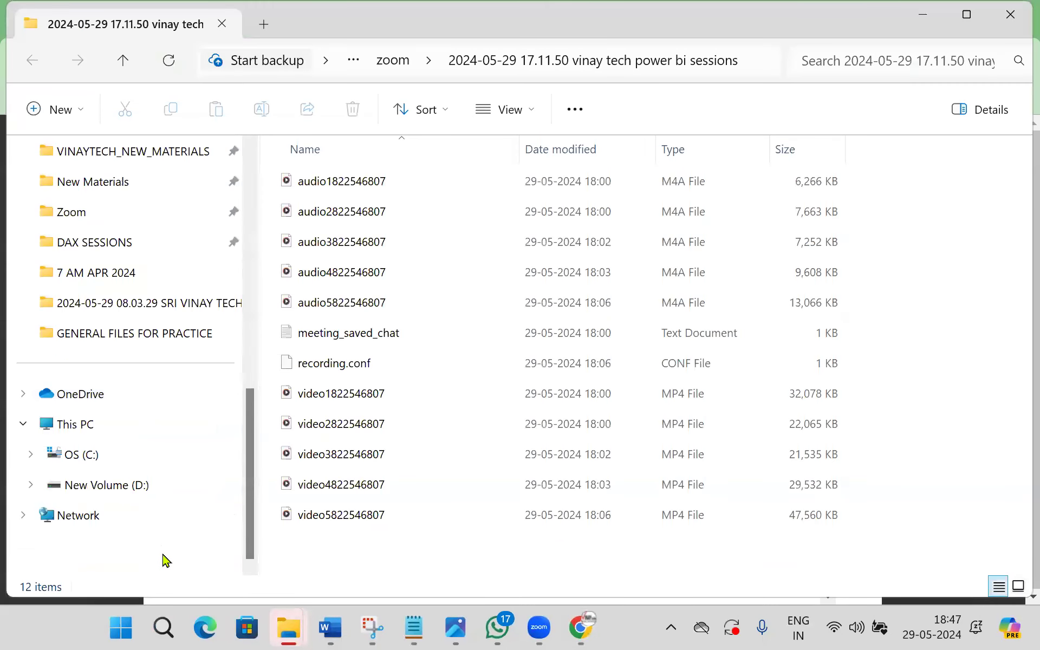
click(128, 485)
scroll(553, 367, down, 3)
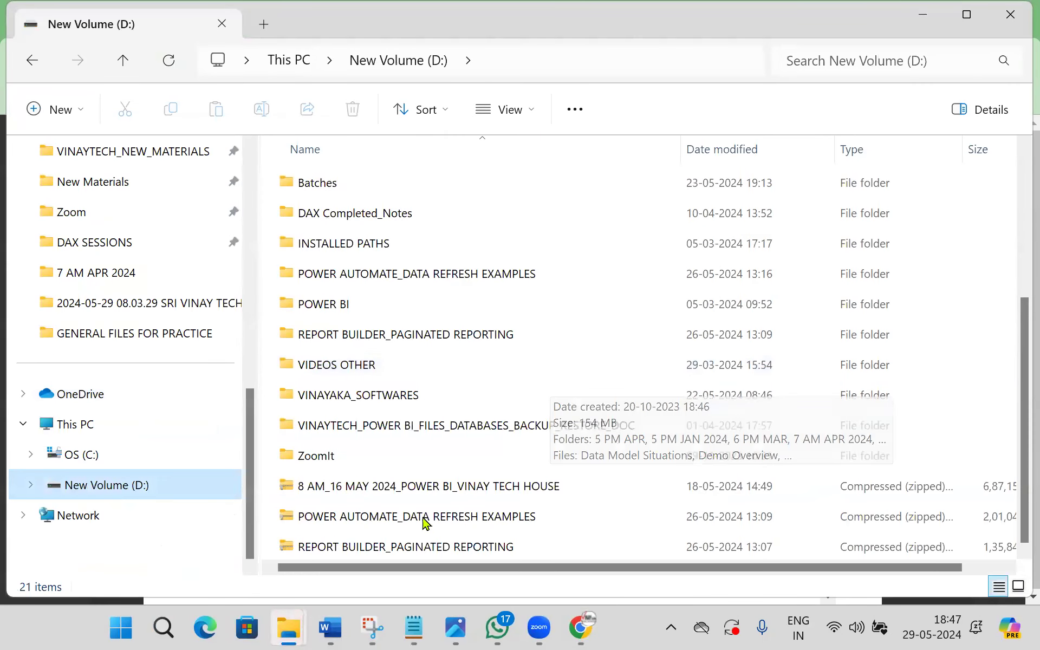
double_click(383, 400)
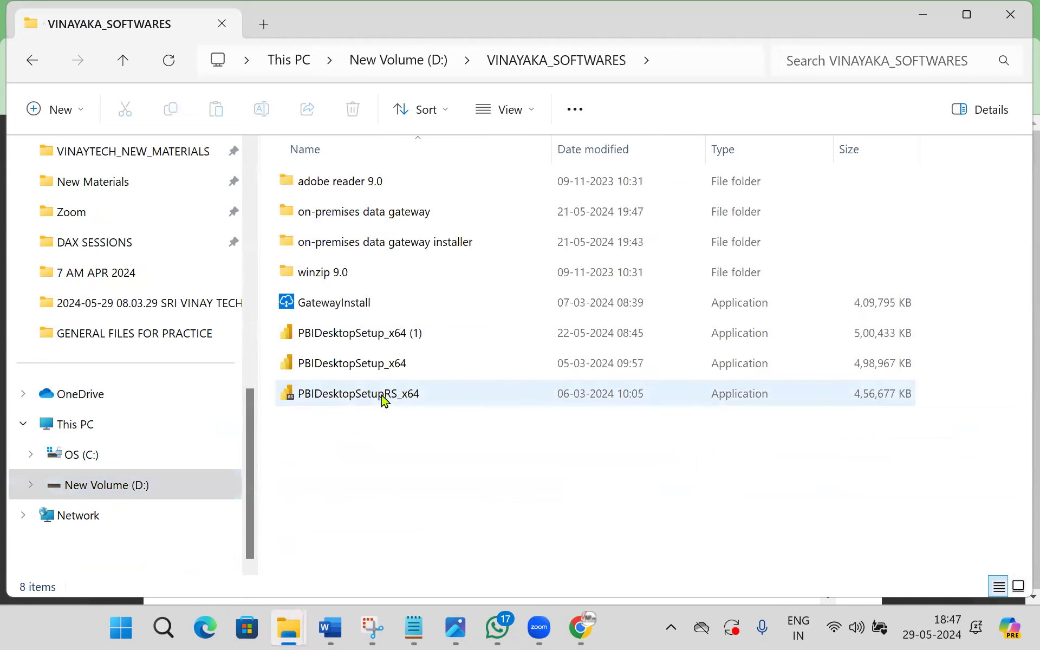
click(342, 366)
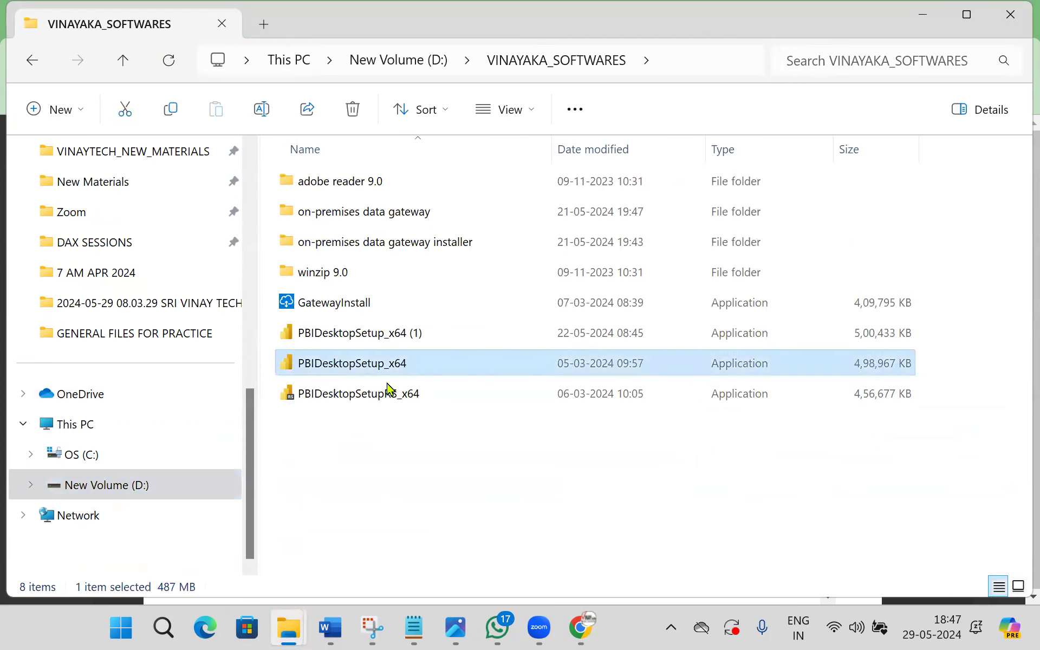
Step: Annotate the PBIDesktopSetup_x64 installer with a line and the text "next next finish [where do you want to install]", and clear the annotation
drag(391, 363, 400, 446)
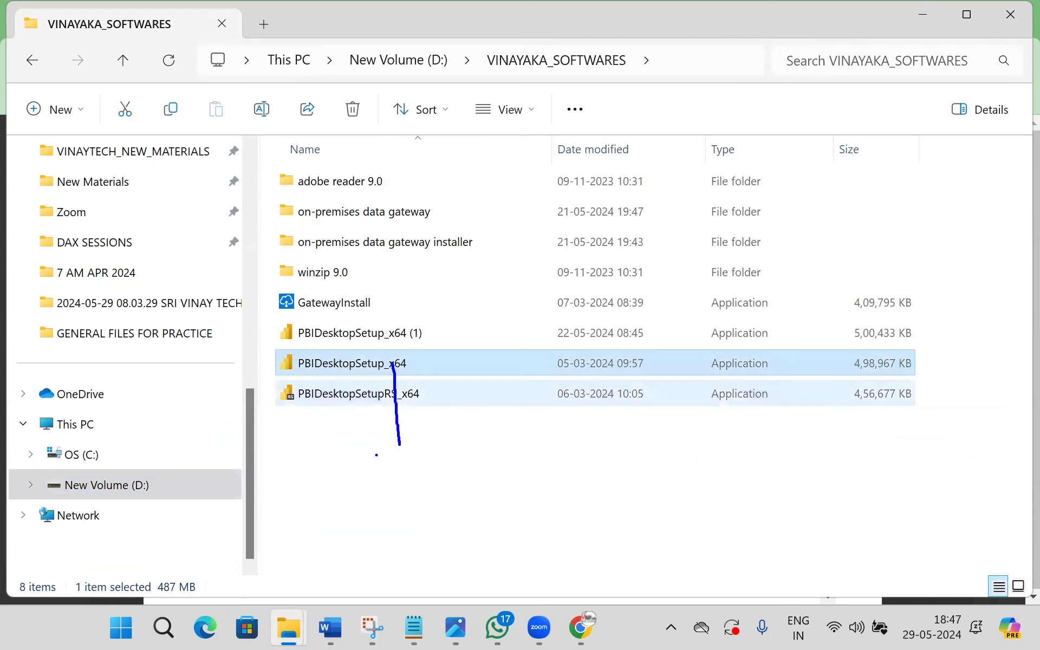
text(next next finish)
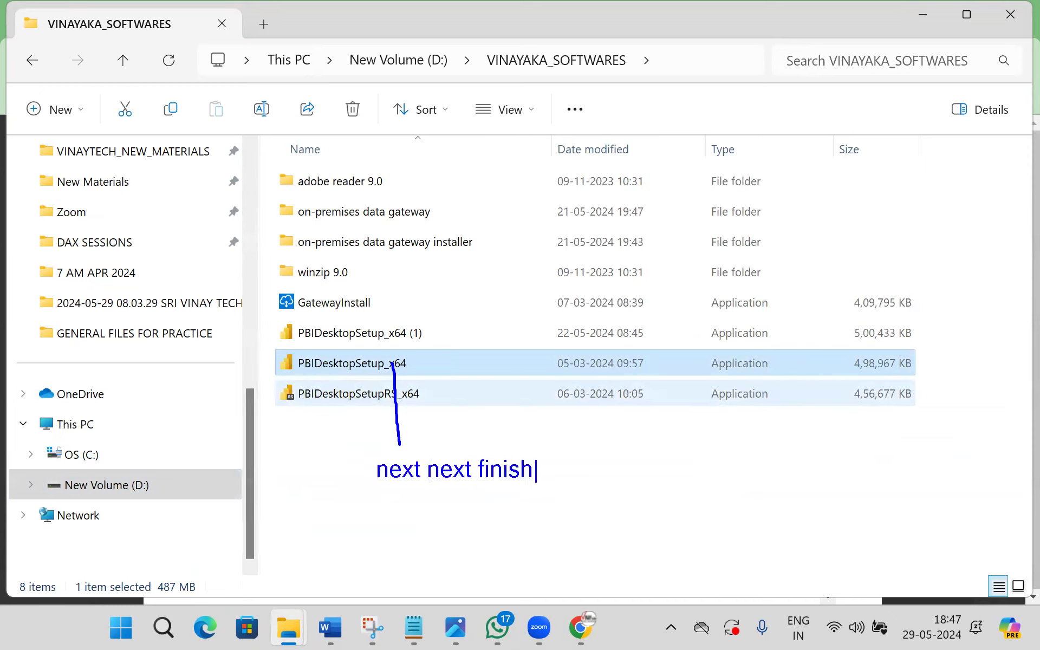
text( [where do you want )
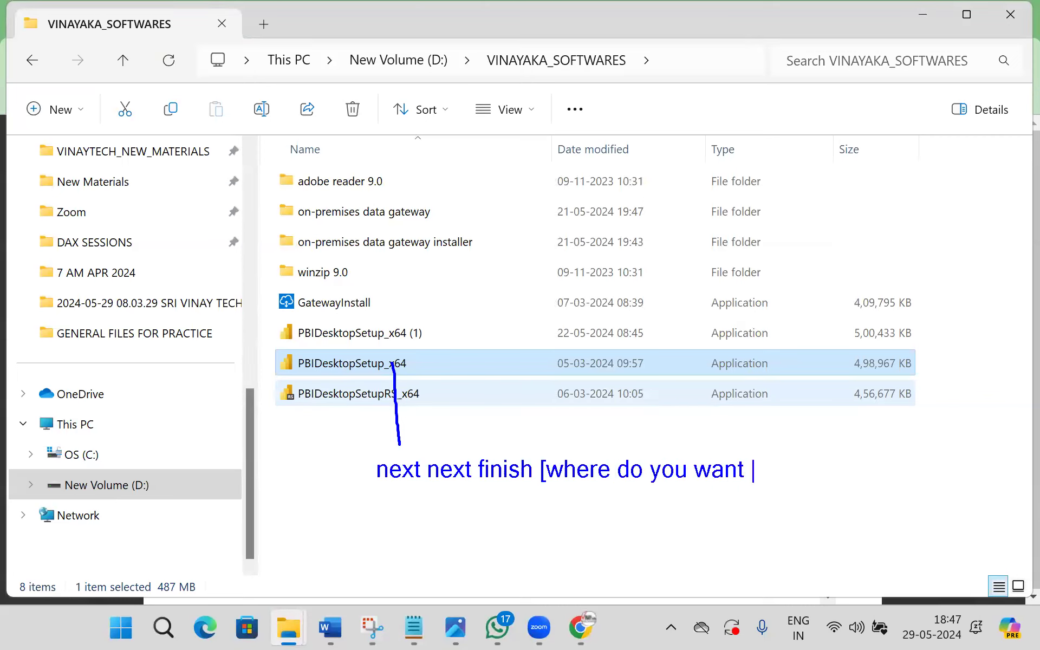
text(to insta;l)
key(BackSpace)
key(BackSpace)
text(ll]])
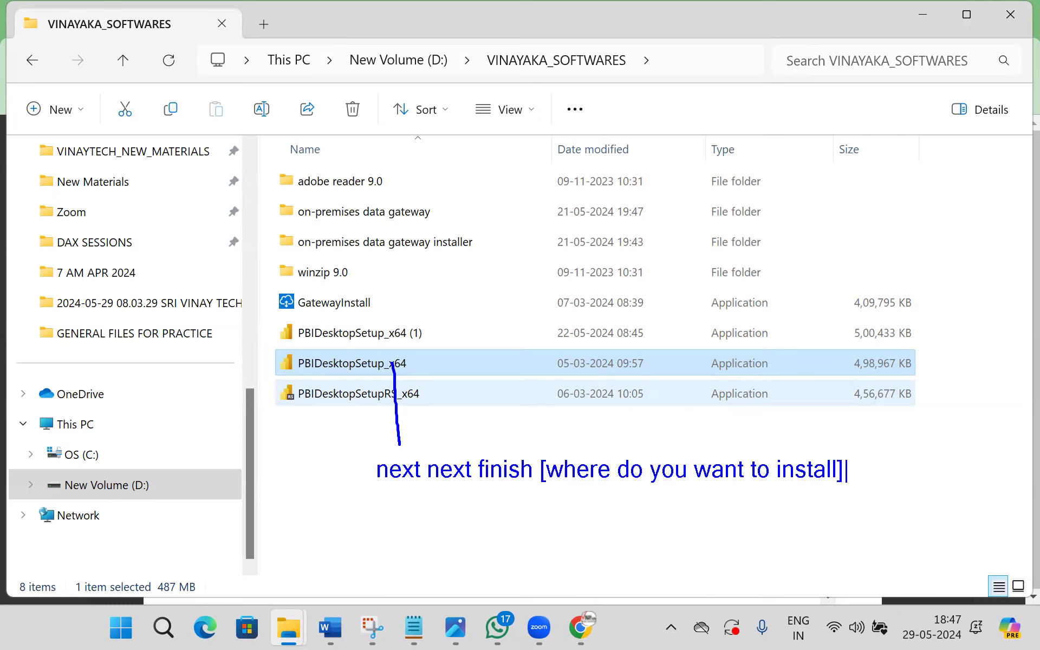
key(Escape)
key(Escape)
click(708, 172)
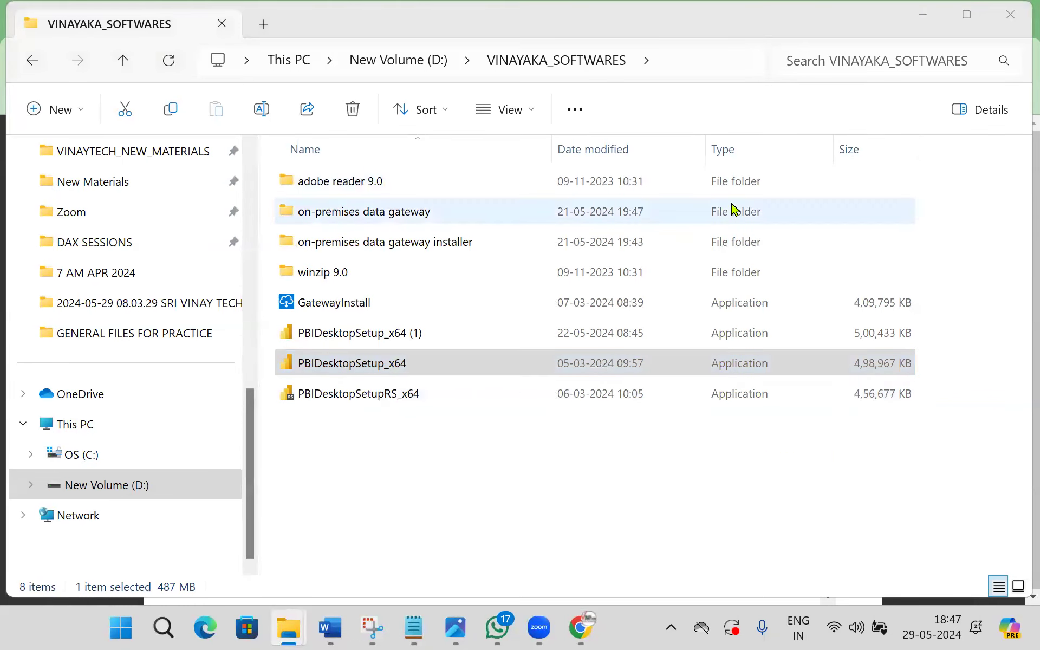
Step: Minimize the open File Explorer windows to reveal the Power BI Desktop shortcut on the desktop
click(411, 374)
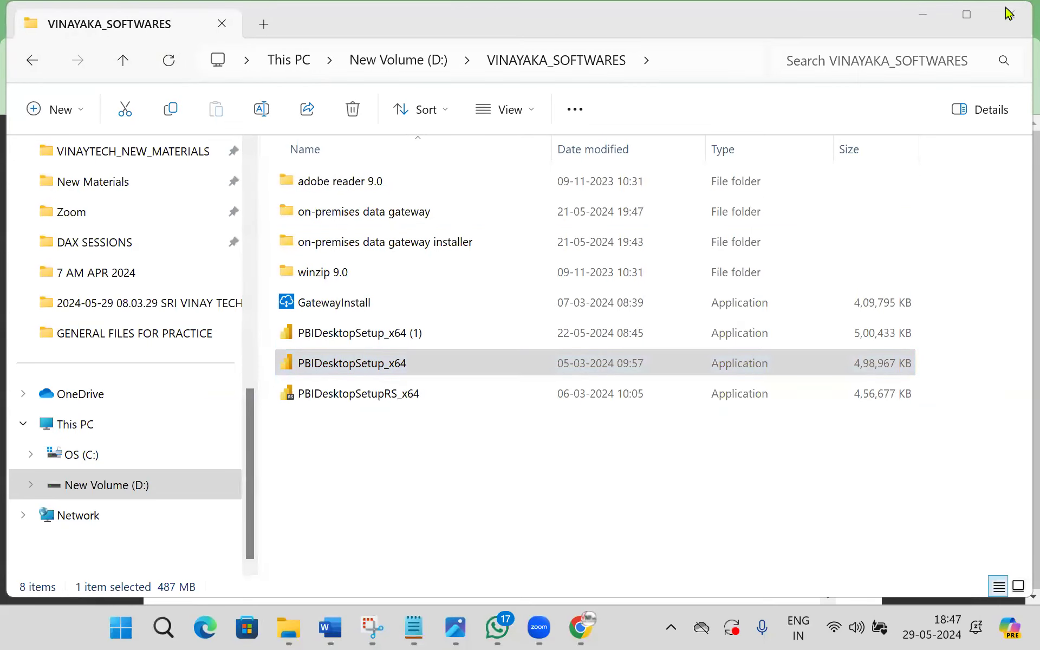
click(936, 20)
click(936, 20)
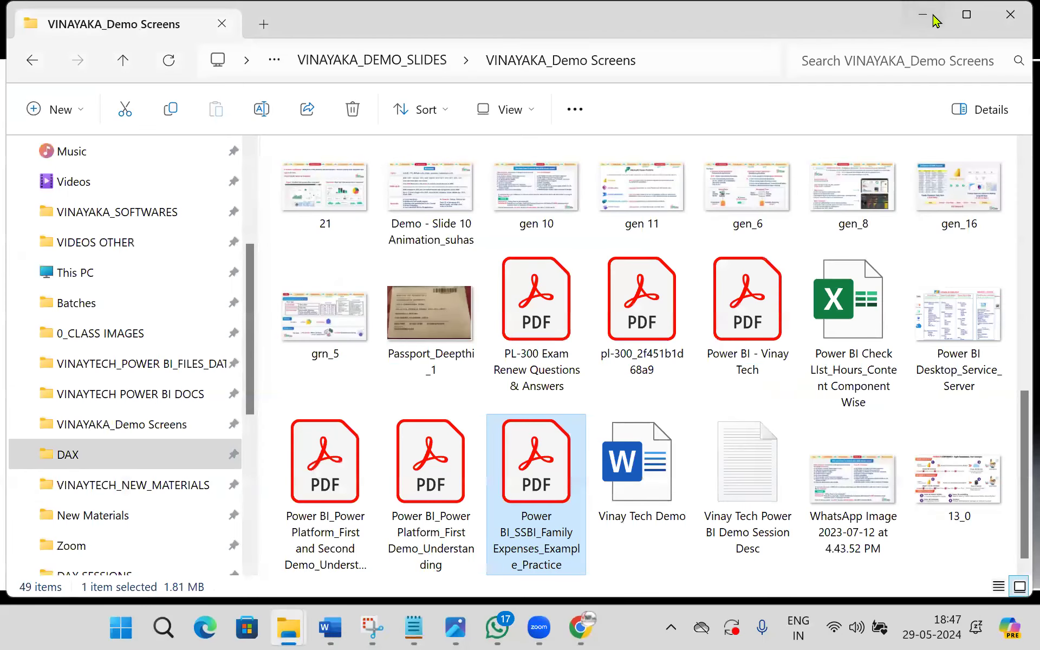
click(936, 20)
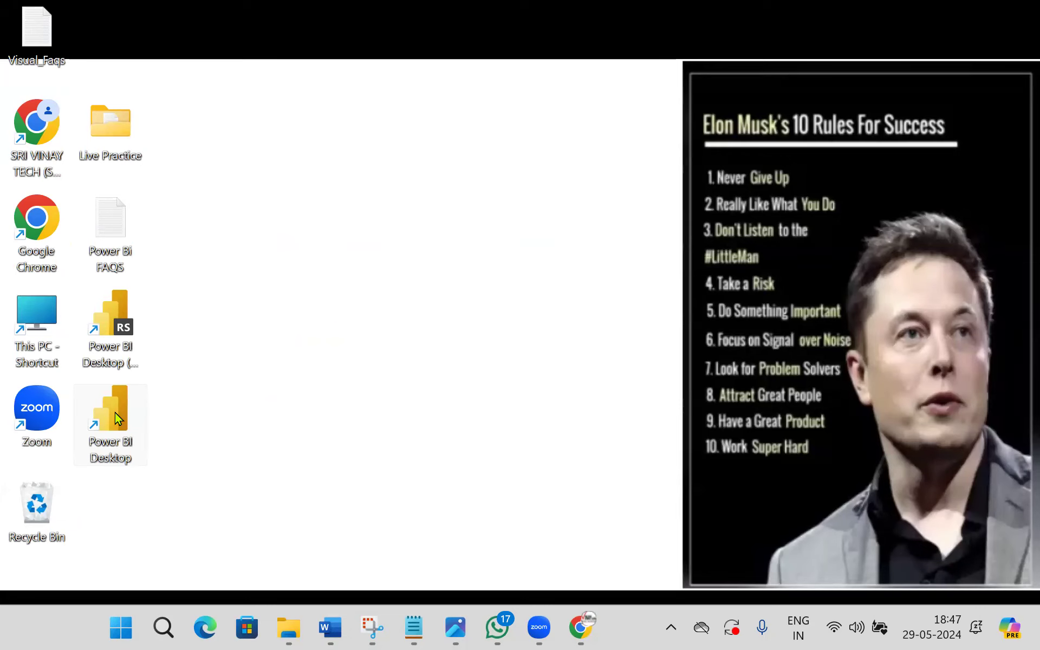
Step: Open Family_Expenses_Daily_Data from the VINAYTECH_POWER BI_FILES_DATABASES_BACKUP_RESTORE_DOC folder on New Volume (D:) and select its description and rendered-date rows in turn
mouse_move(279, 628)
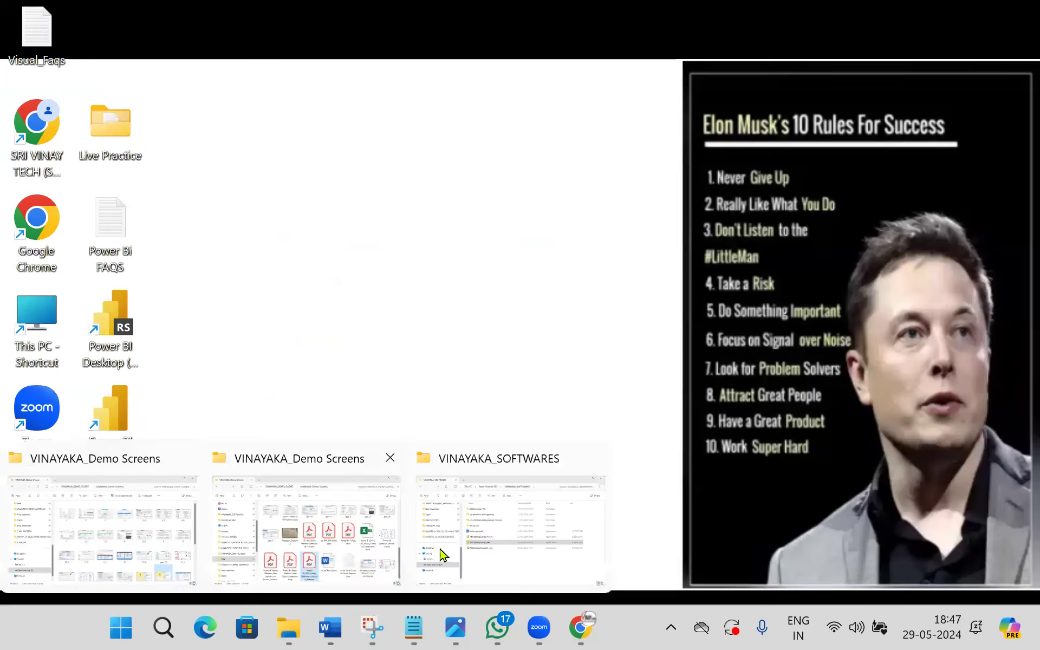
click(477, 542)
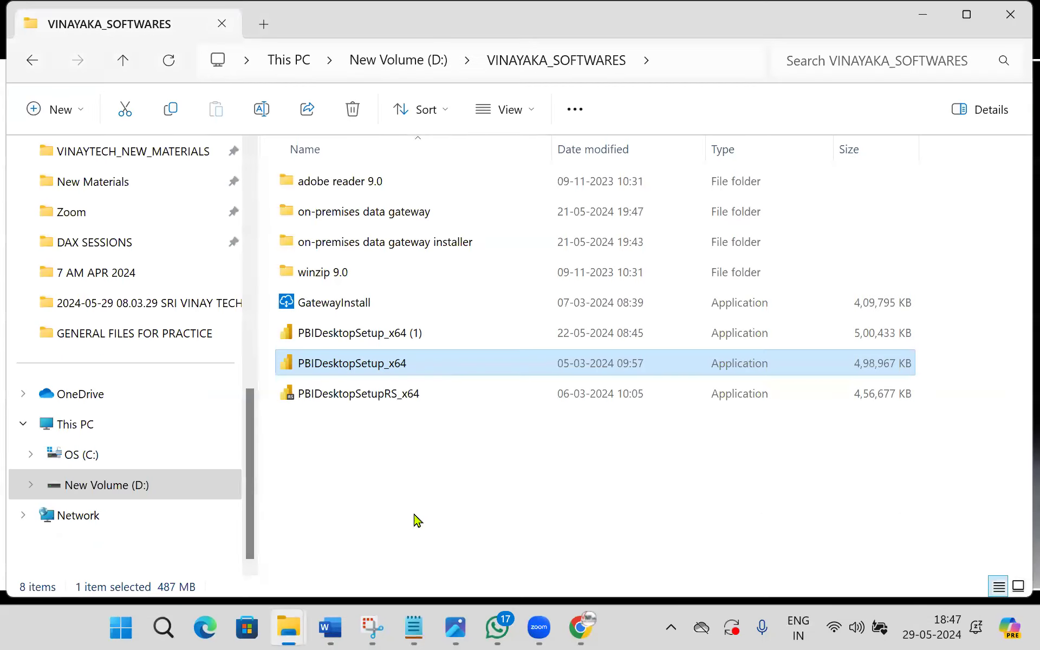
click(128, 490)
scroll(591, 477, down, 2)
double_click(544, 432)
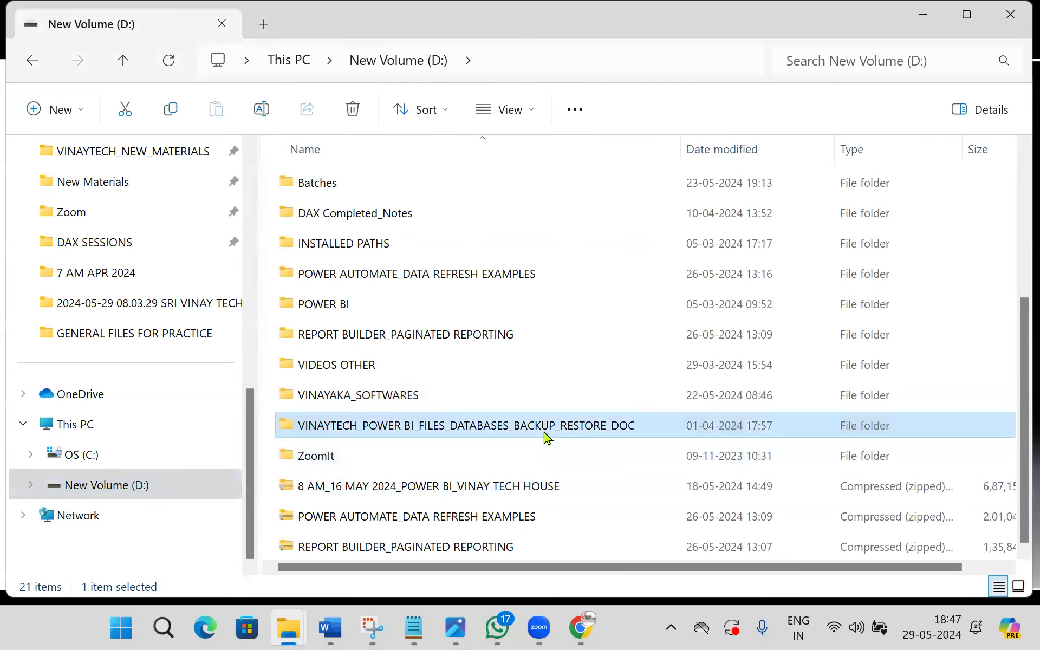
double_click(383, 302)
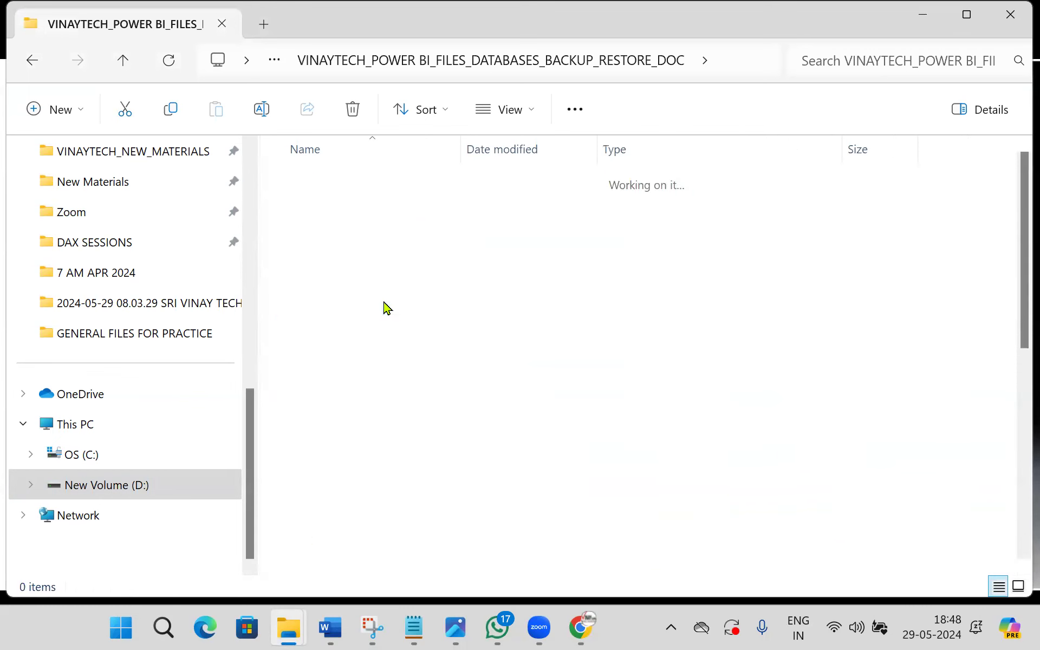
double_click(403, 302)
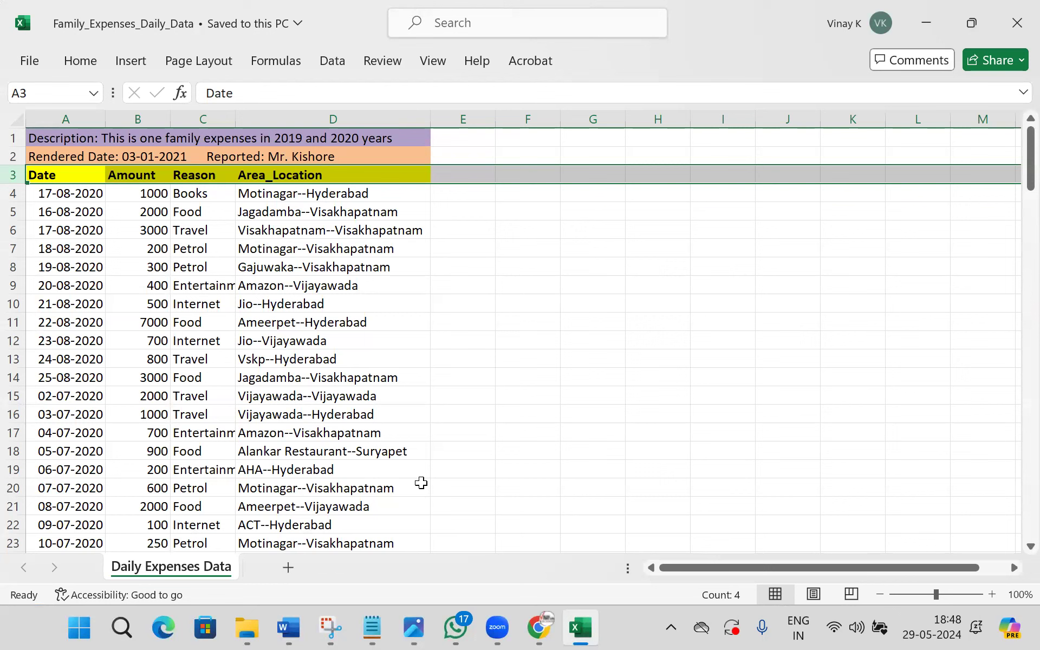
click(70, 137)
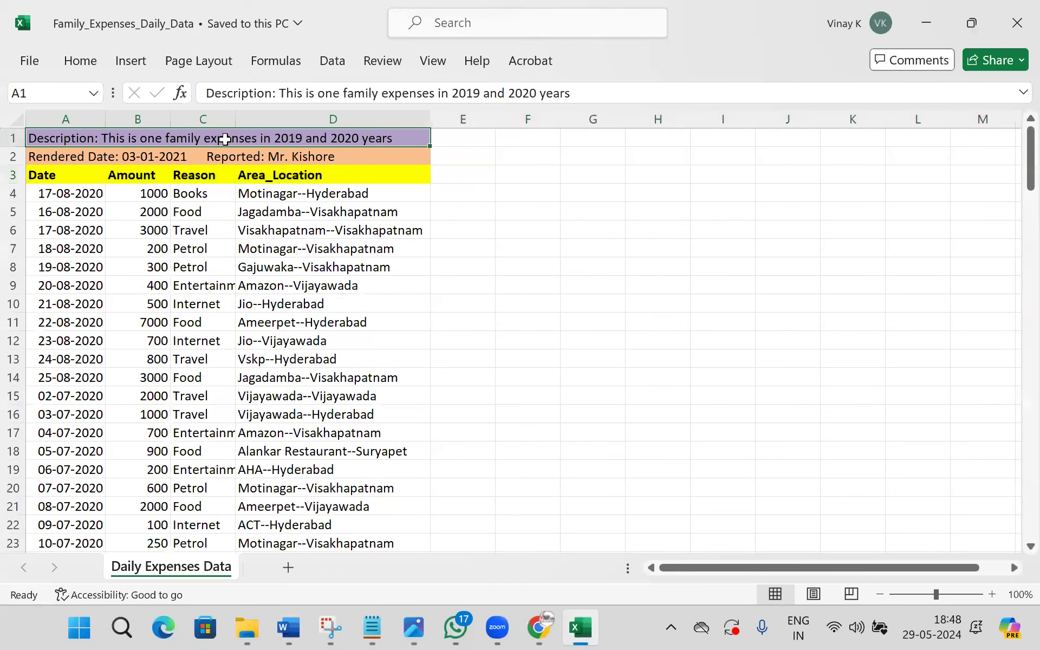
click(86, 156)
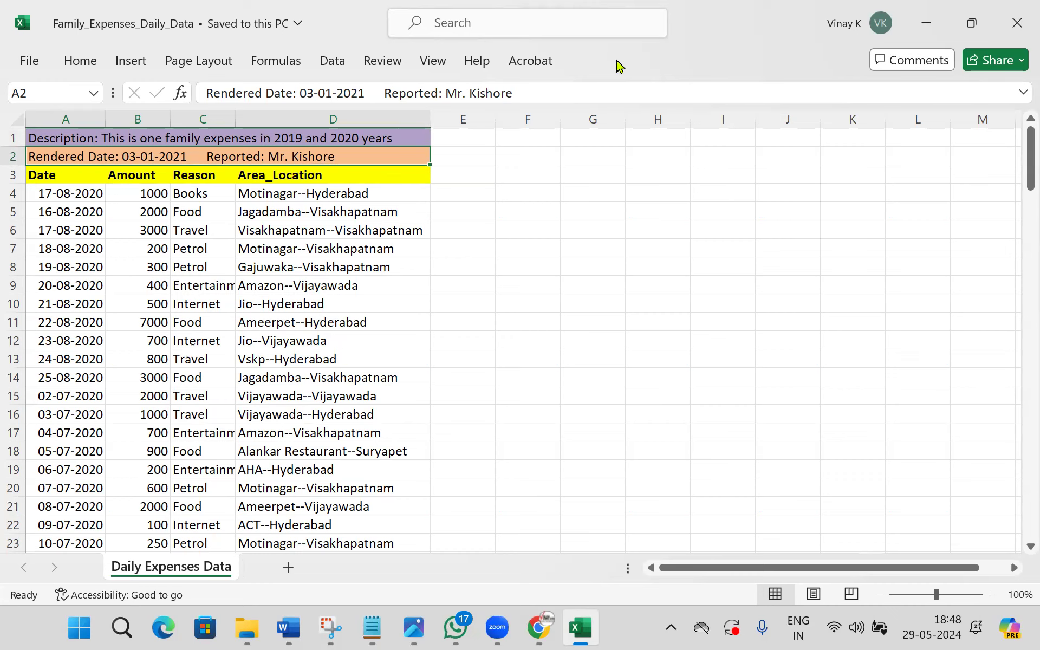
Step: Minimize the workbook, launch Power BI Desktop from its desktop shortcut and start a blank report
click(927, 23)
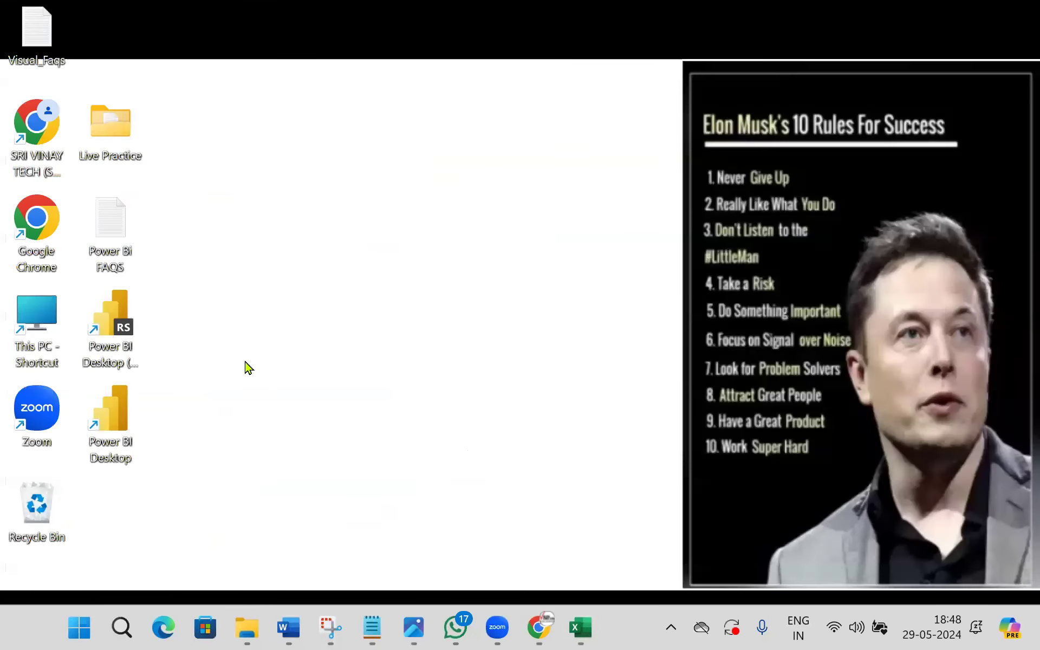
double_click(121, 424)
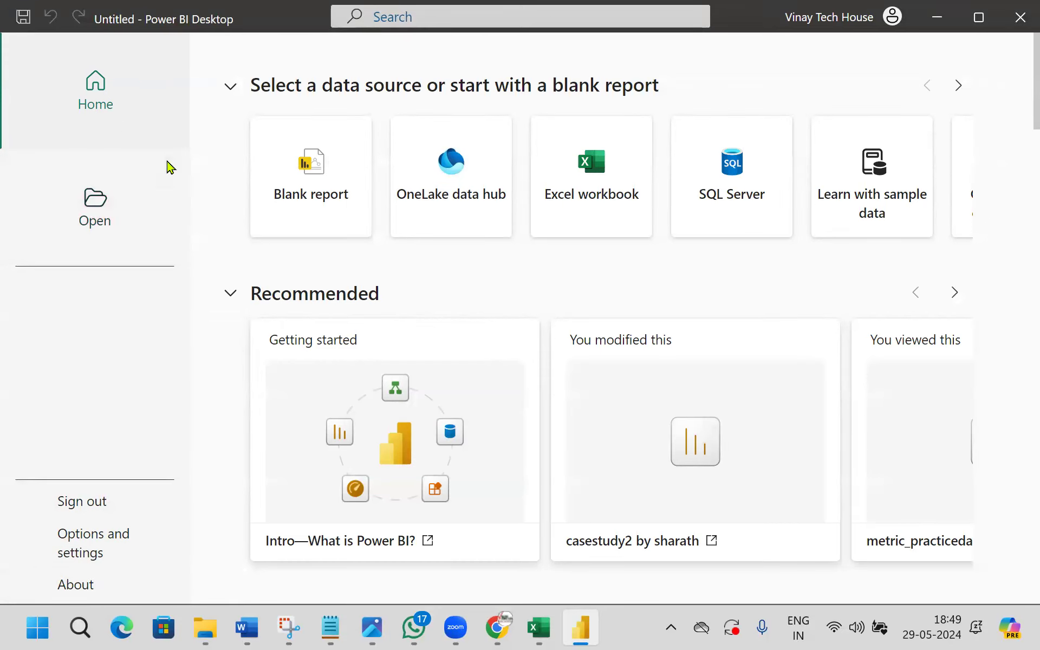
click(314, 186)
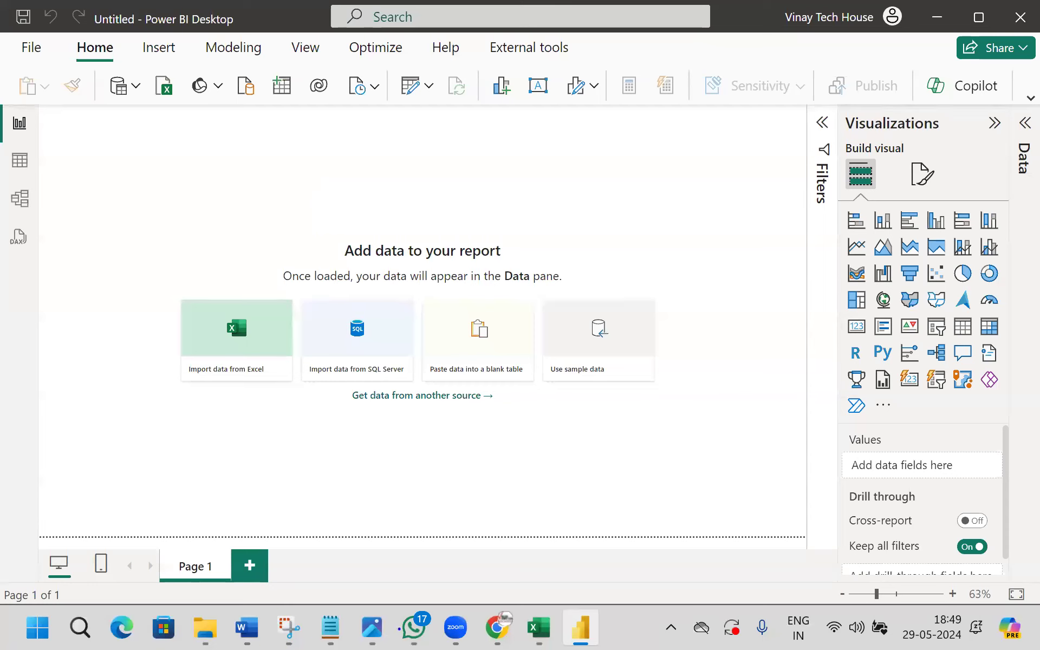
Step: Annotate the blank report with blue strokes and the text lines "Main interface[color blindly interface]" and "SSBi Interface"
drag(404, 599, 373, 629)
drag(431, 543, 387, 587)
text(Main inter)
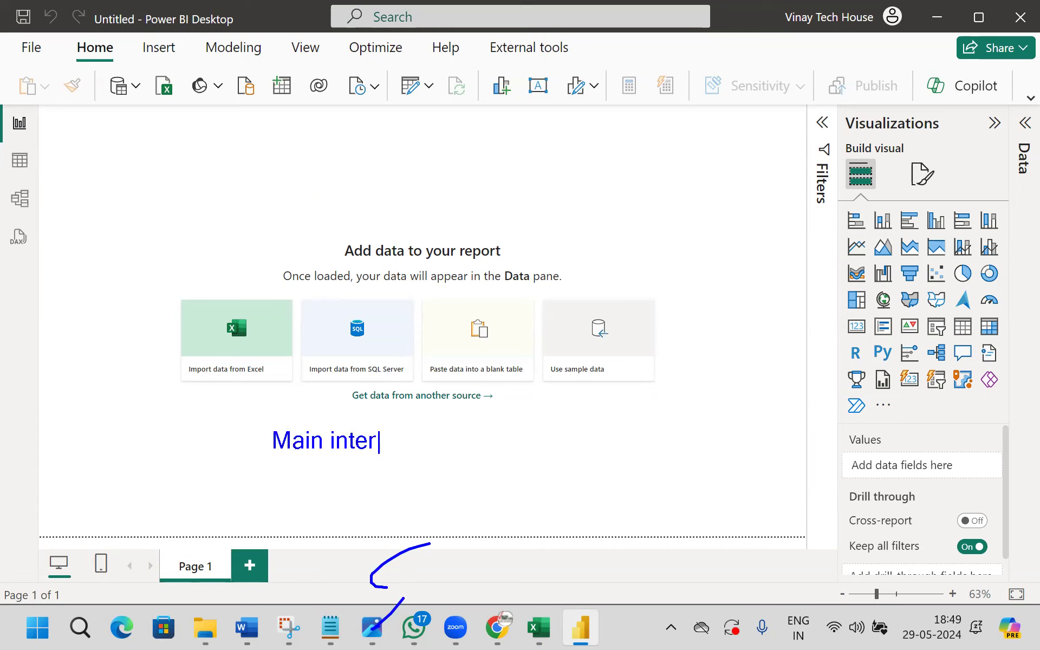
text(face[color)
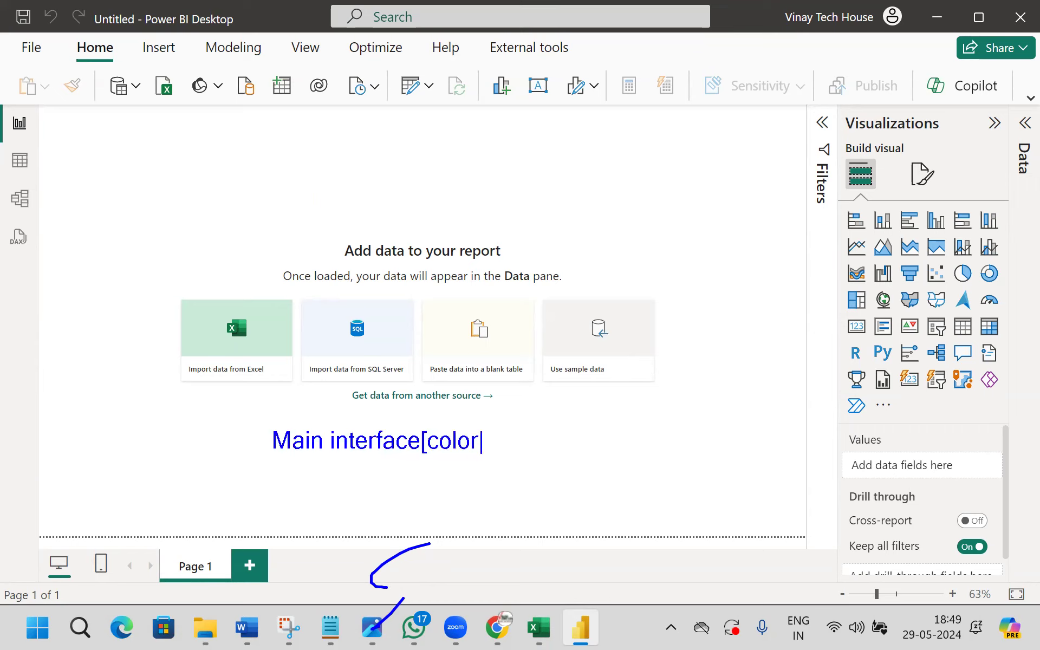
text( blindly interface])
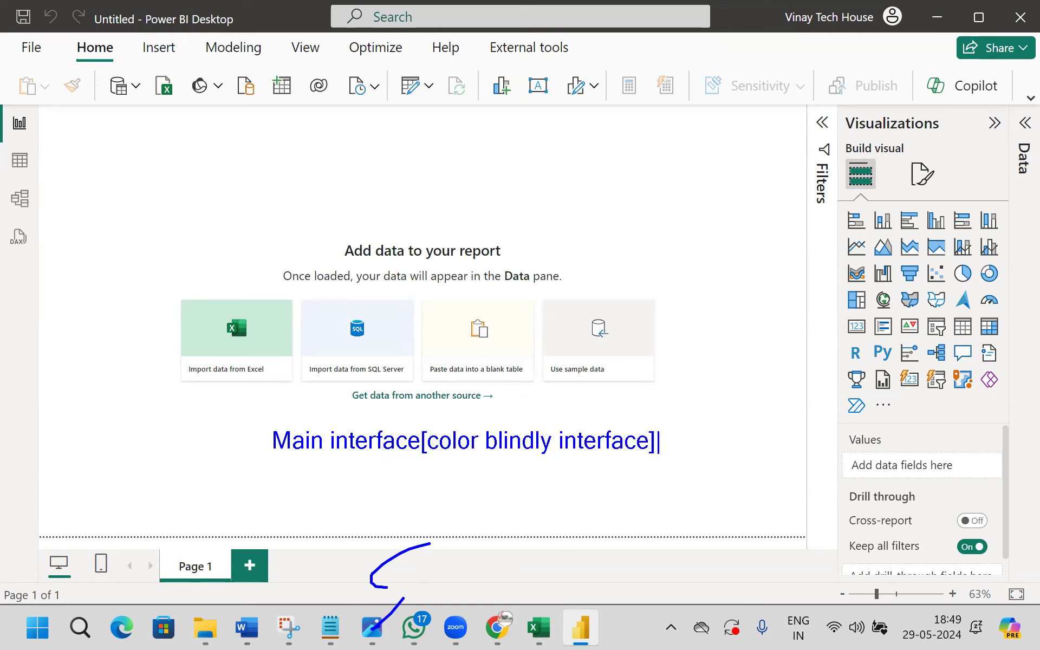
key(Return)
text(SSBi Inte)
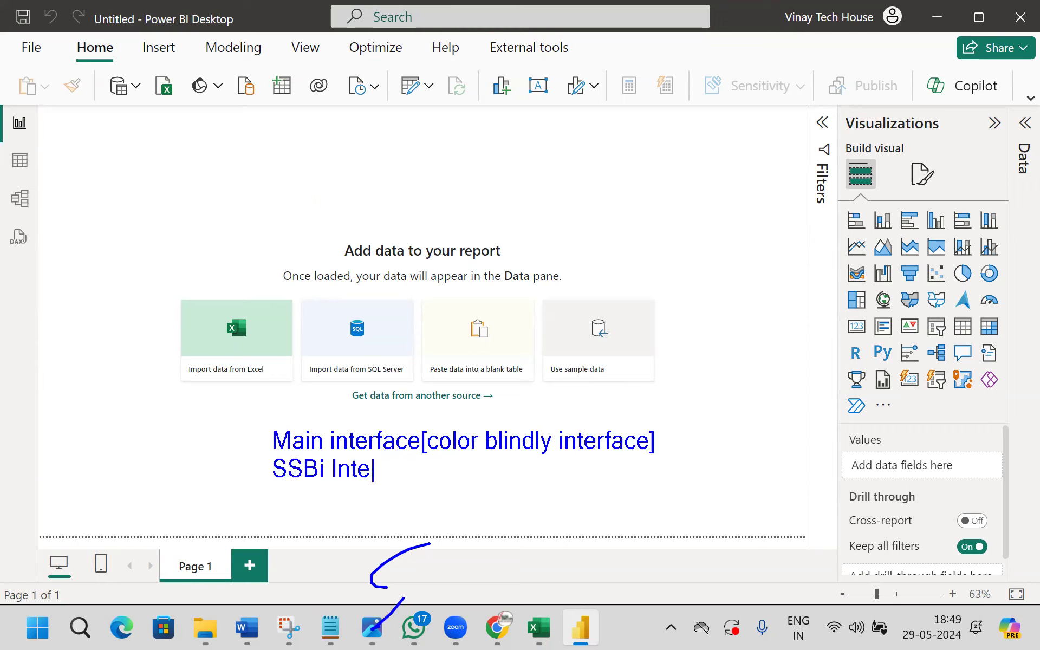
text(rface)
Step: Add the annotation line "Data->Extract->Transform->model->Secure->Visualize->BI Data" under the SSBi Interface text
key(Return)
text(Extrac)
key(BackSpace)
key(BackSpace)
key(BackSpace)
key(BackSpace)
key(BackSpace)
key(BackSpace)
text(Data)
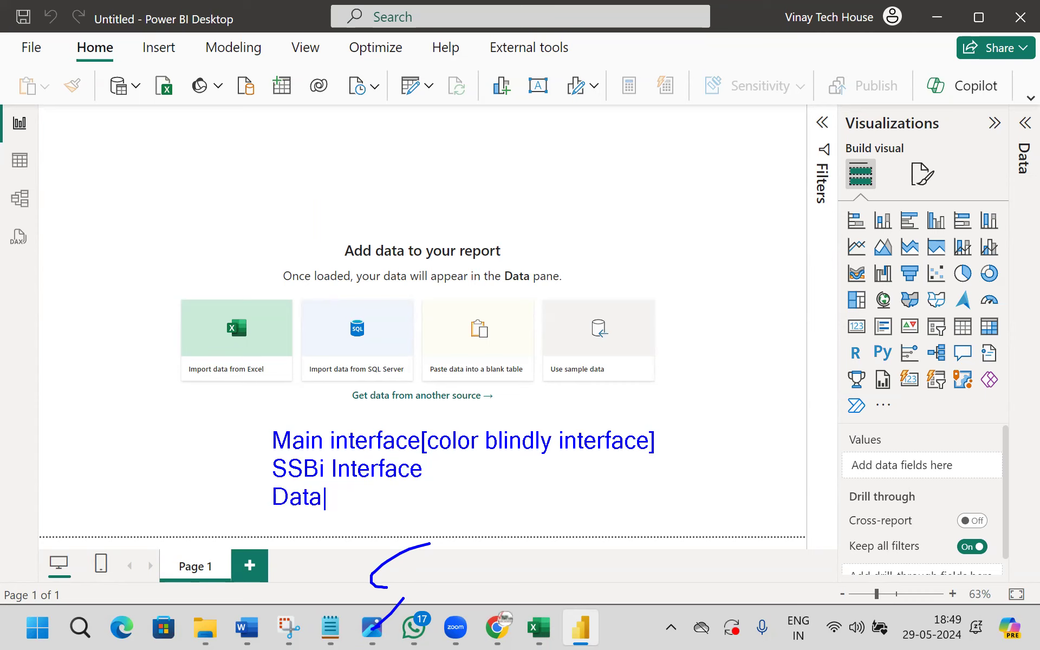
text(->Extract-)
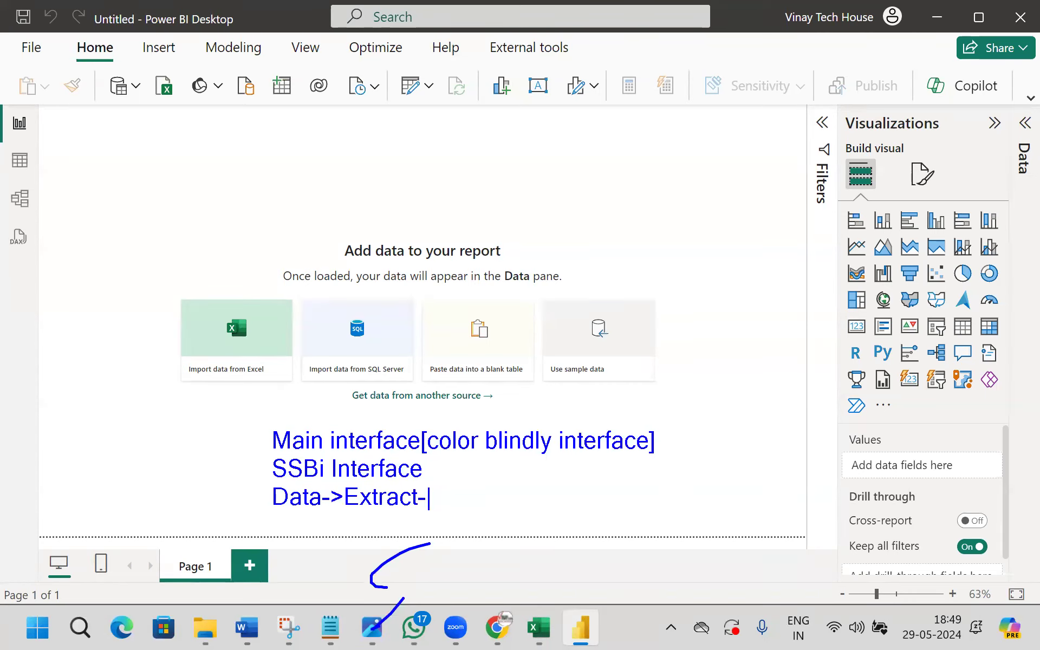
text(>Transform)
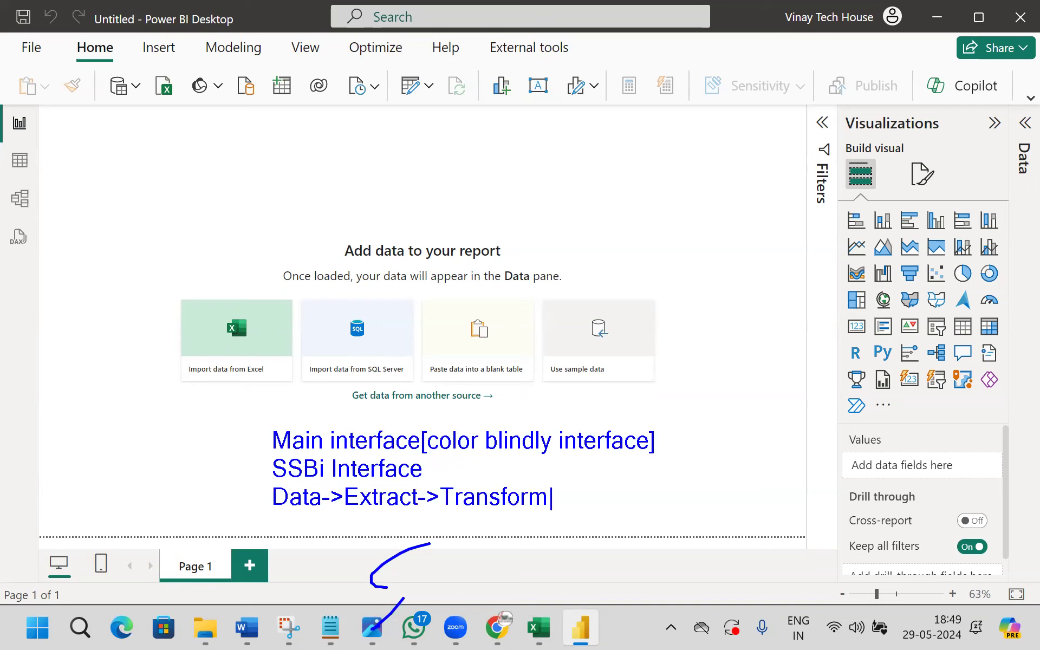
text(->model;)
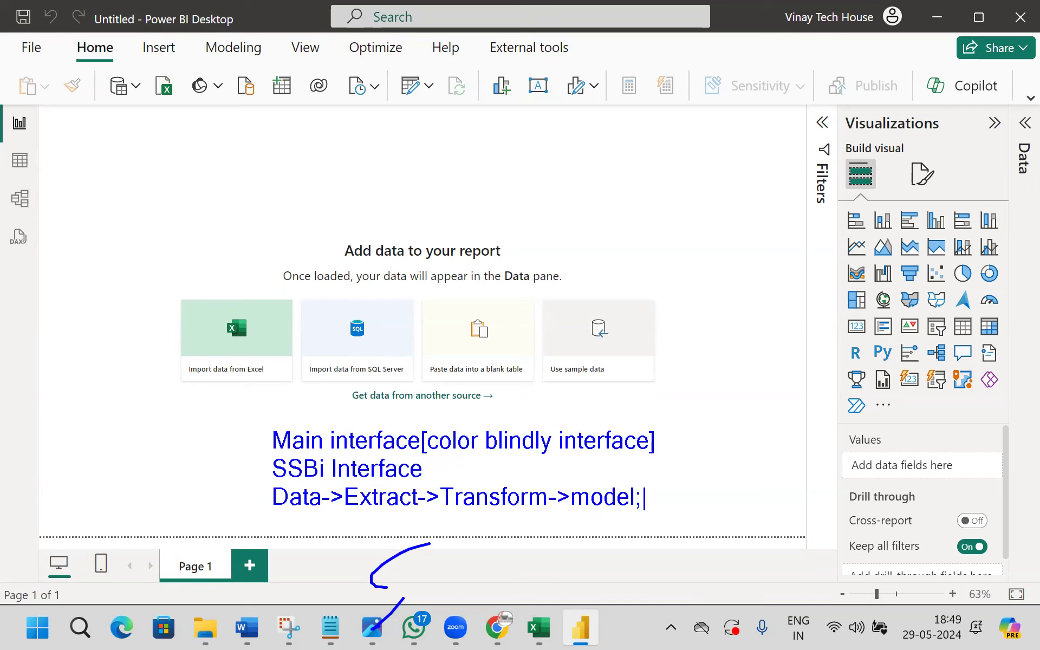
key(BackSpace)
text(->Secur)
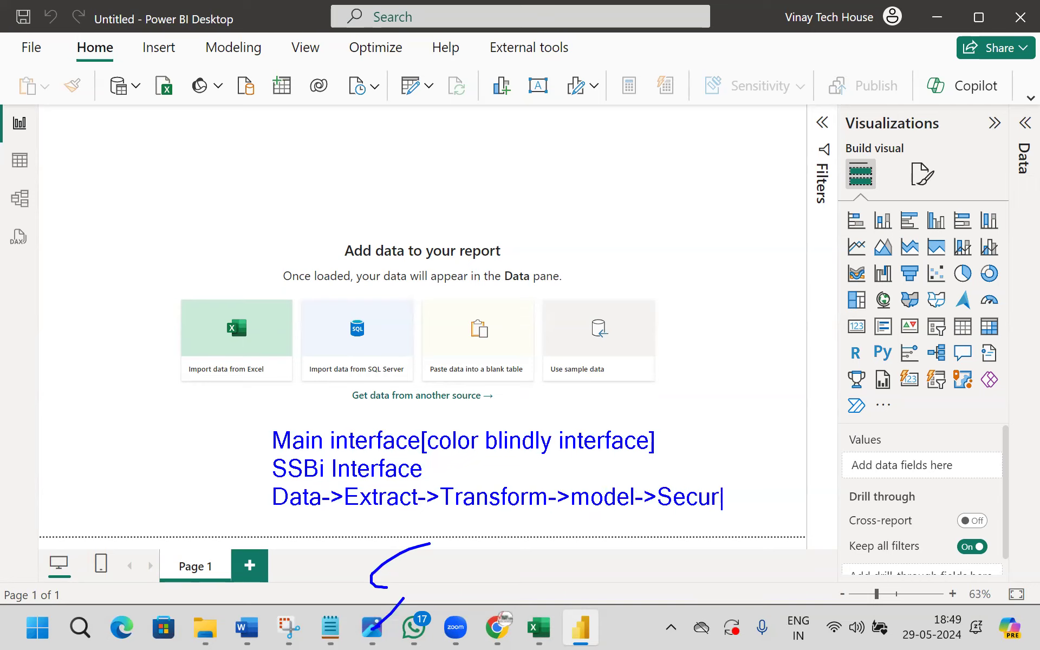
text(e->Visuali)
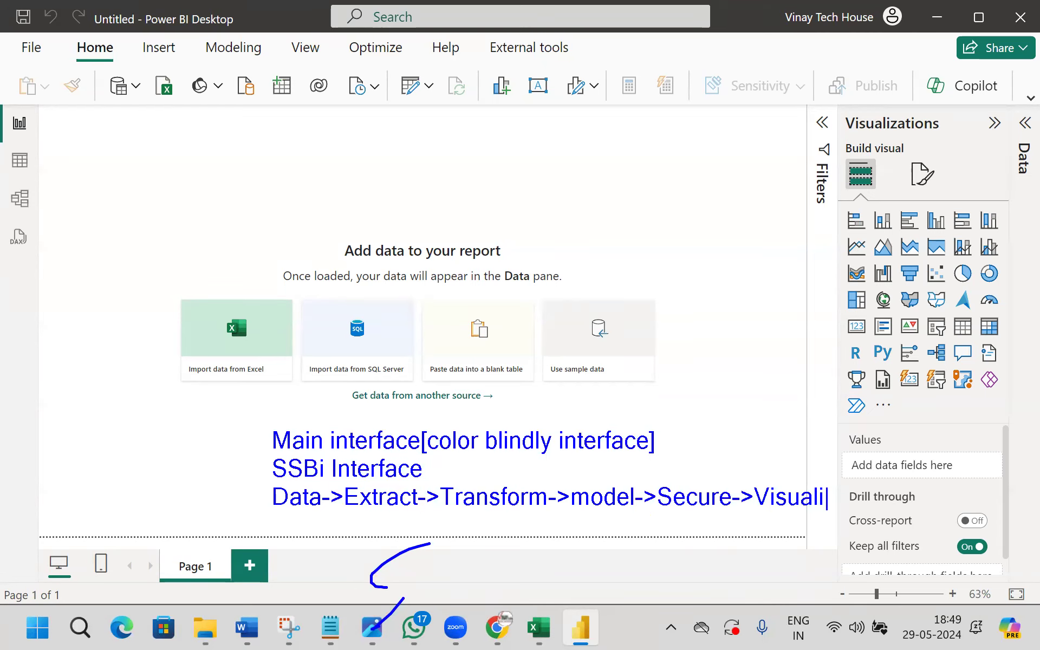
text(ze->BI Data)
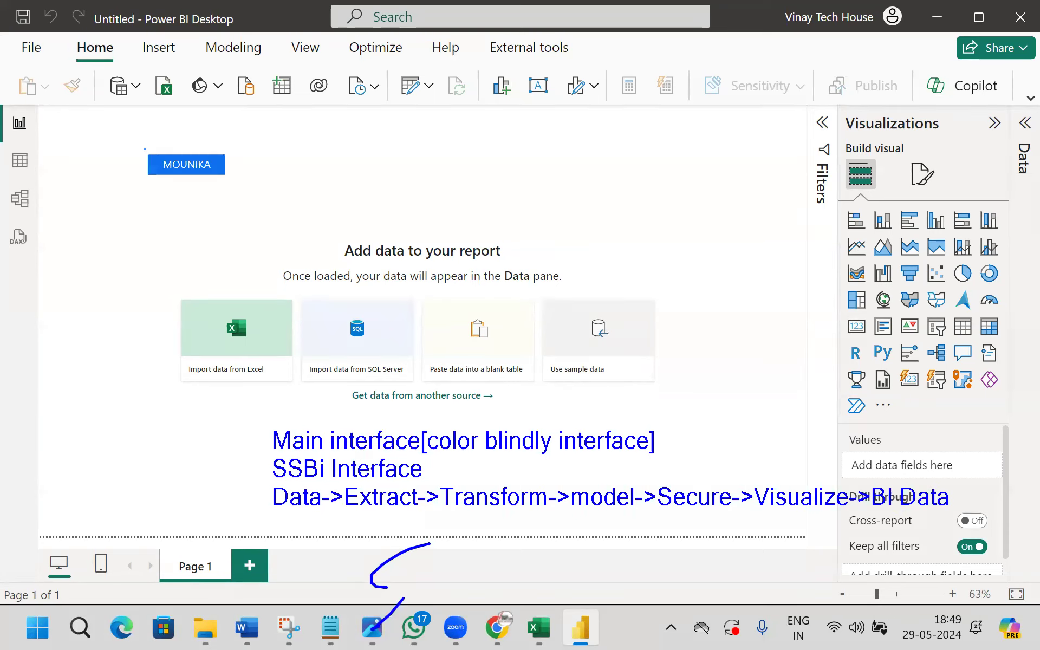
Step: Number the annotated stages Extract, Transform, model, Secure and Visualize from 1 to 5 in red beneath the text
drag(382, 518, 382, 529)
drag(477, 511, 507, 518)
drag(604, 512, 607, 533)
mouse_move(690, 515)
mouse_down()
mouse_move(686, 530)
mouse_move(703, 527)
mouse_up()
drag(701, 521, 699, 543)
drag(783, 517, 775, 538)
drag(776, 517, 791, 511)
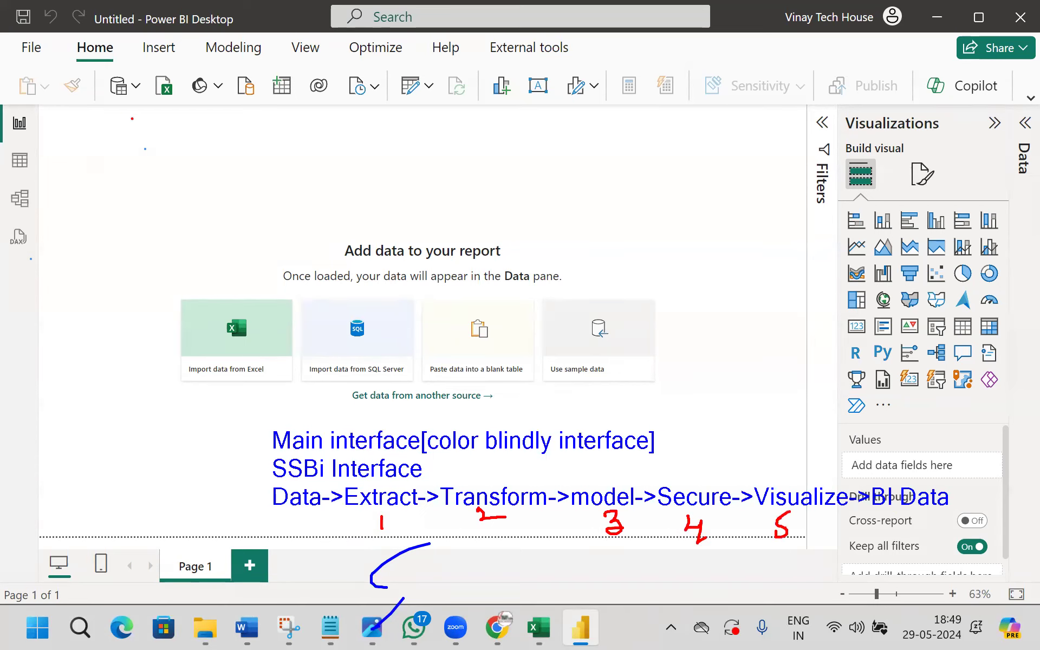
Step: Write the matching red numbers at Get data (1), Transform data (2), Model view (3), Modeling (4) and the report canvas (5)
drag(124, 99, 127, 118)
drag(414, 96, 436, 108)
mouse_move(37, 191)
mouse_down()
mouse_move(44, 198)
mouse_move(33, 208)
mouse_up()
drag(234, 56, 249, 64)
drag(244, 60, 242, 82)
mouse_move(350, 139)
mouse_down()
mouse_move(347, 167)
mouse_move(361, 142)
mouse_up()
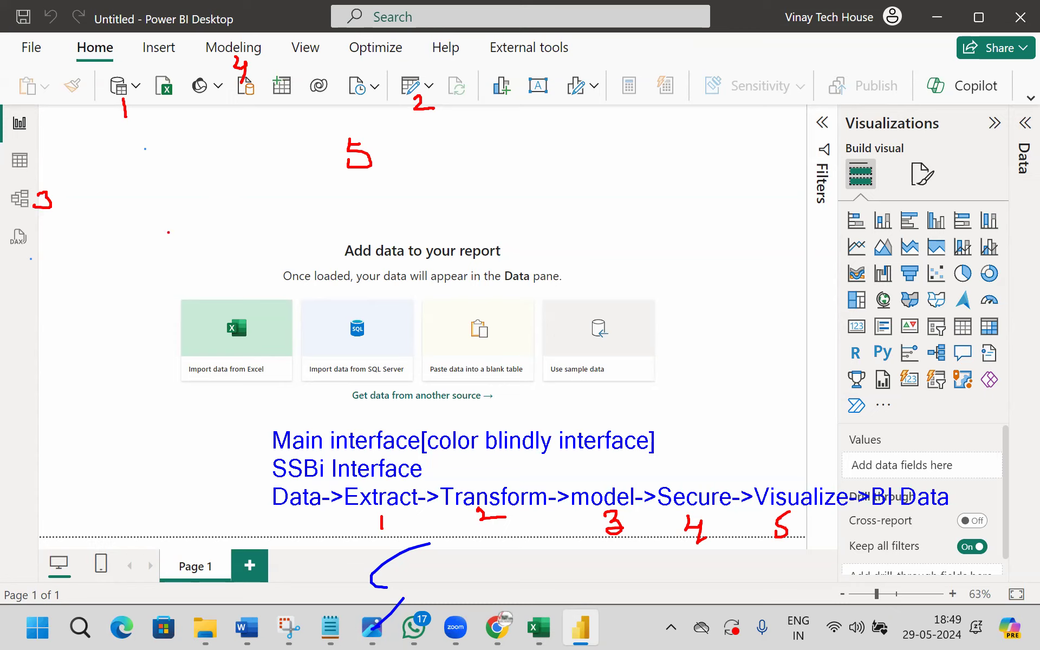
Step: Mark up the title bar by circling Save and the window controls and ticking undo/redo, the file title and the account name
mouse_move(48, 6)
mouse_down()
mouse_move(3, 14)
mouse_move(8, 30)
mouse_move(51, 23)
mouse_up()
drag(50, 18, 103, 2)
drag(228, 17, 272, 5)
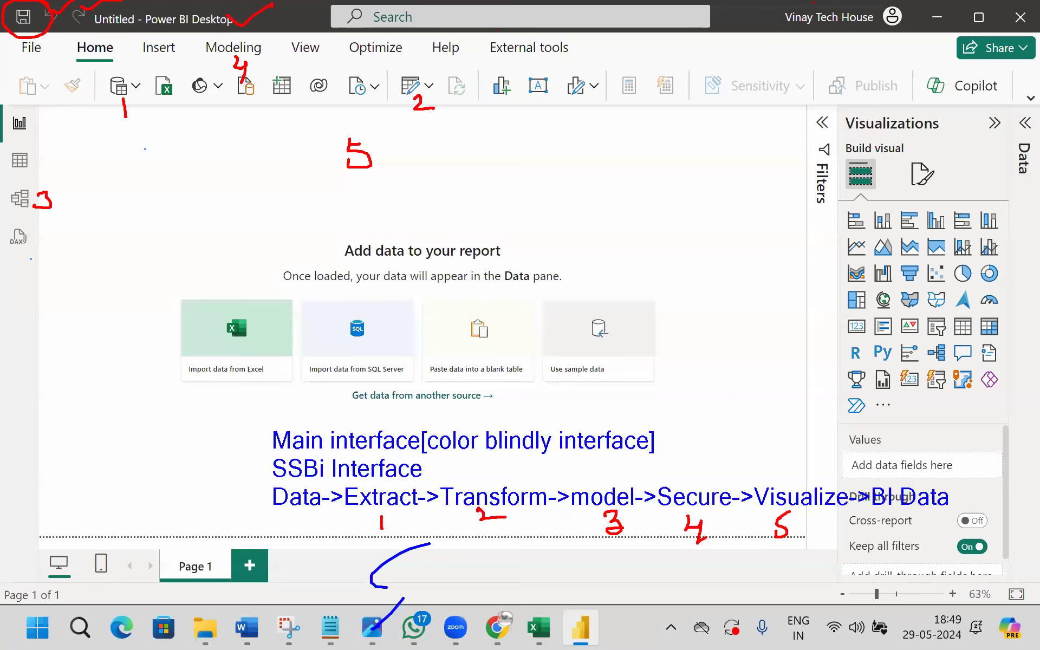
mouse_move(765, 17)
mouse_down()
mouse_move(778, 30)
mouse_move(807, 10)
mouse_up()
mouse_move(934, 1)
mouse_down()
mouse_move(913, 24)
mouse_move(969, 11)
mouse_move(957, 1)
mouse_move(993, 32)
mouse_move(997, 5)
mouse_move(1011, 36)
mouse_move(1038, 22)
mouse_up()
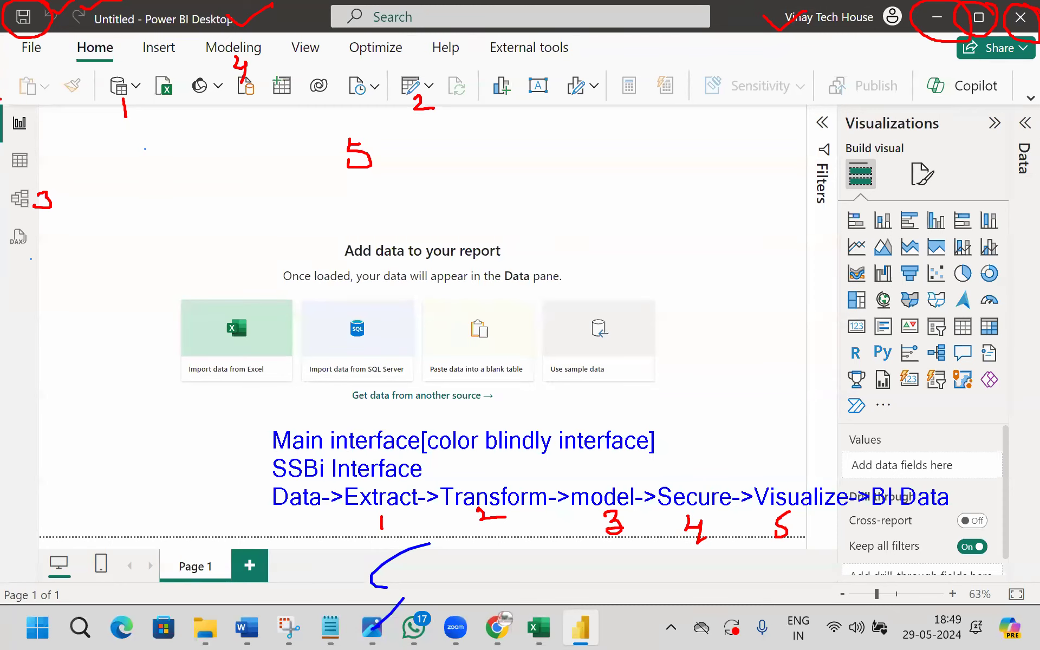
Step: Box the row from File to External tools, label it "menu tabs", and circle Home with the label "home ribbon options"
mouse_move(7, 32)
mouse_down()
mouse_move(465, 77)
mouse_move(582, 74)
mouse_move(596, 35)
mouse_up()
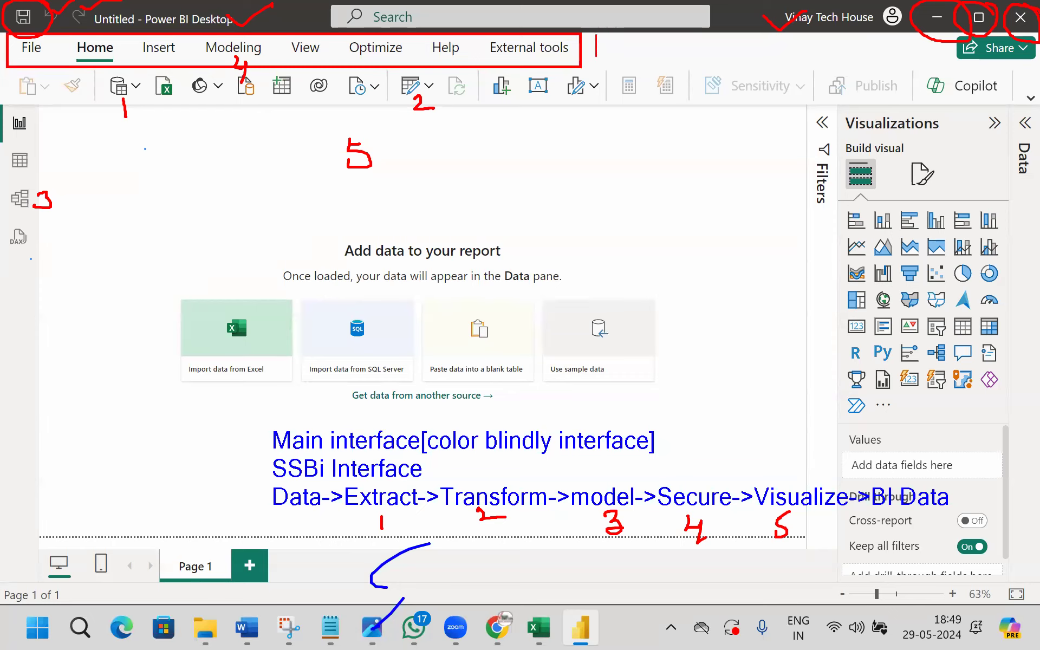
text(menu tabs)
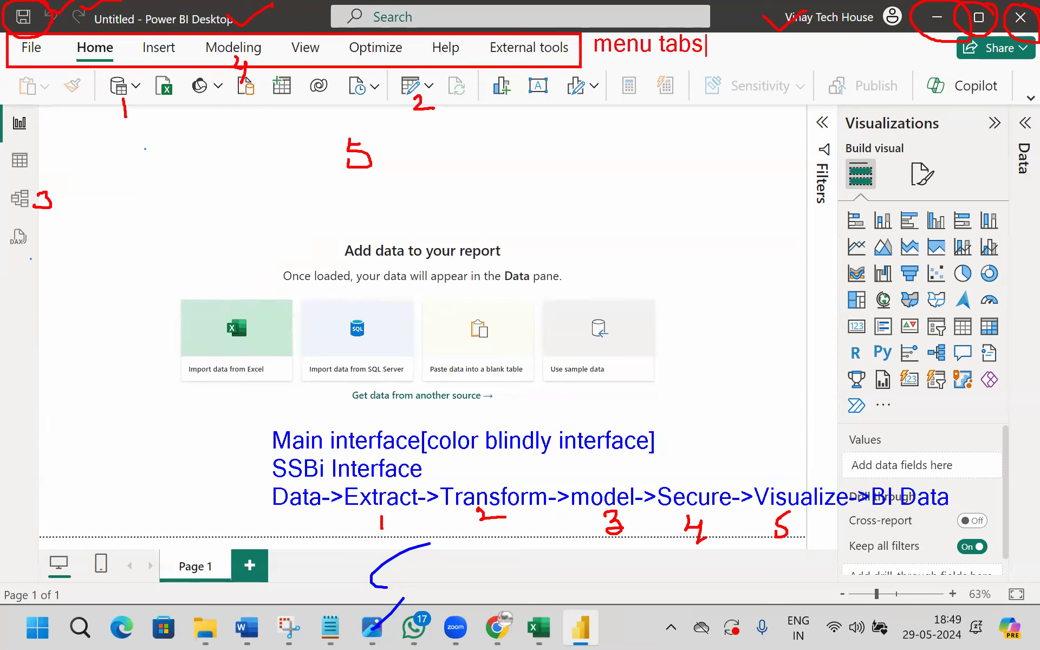
mouse_move(117, 46)
mouse_down()
mouse_move(107, 35)
mouse_move(60, 64)
mouse_move(120, 43)
mouse_up()
text(t)
text(home ribbon )
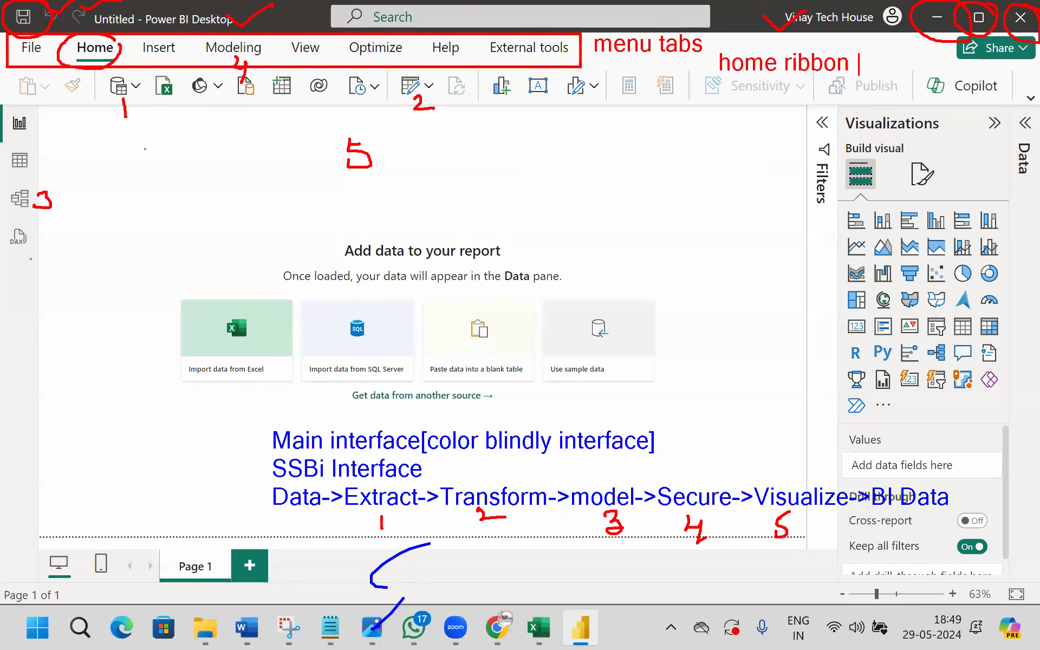
text(options)
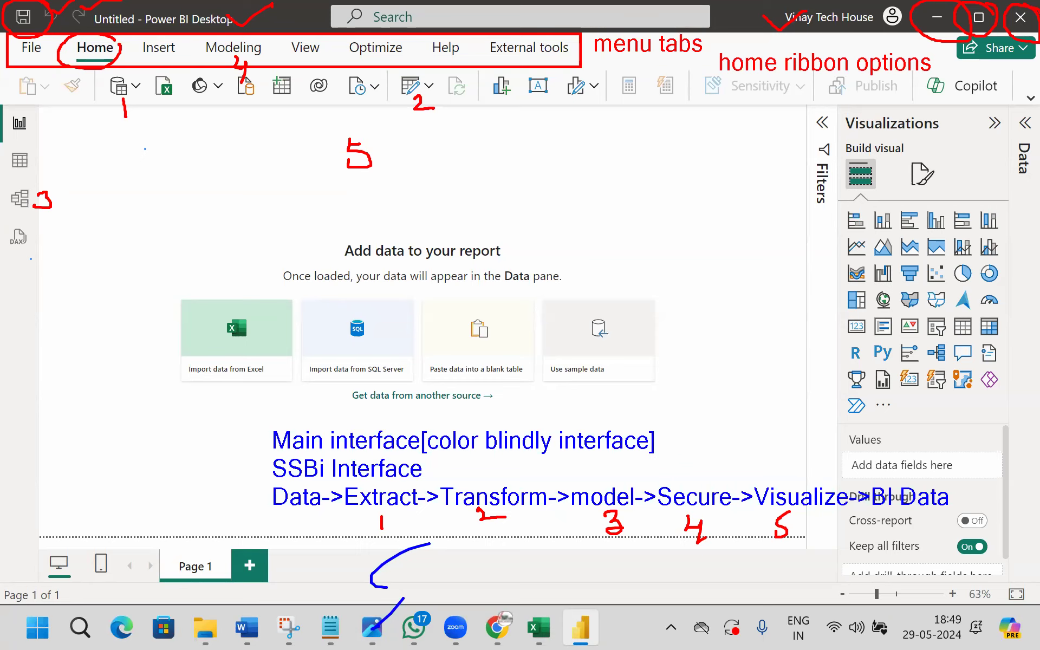
Step: Box the view icons with the label "views" and draw an arrow from Report view to the label "Report view [Power View]: Visuals+Data"
mouse_move(2, 105)
mouse_down()
mouse_move(25, 248)
mouse_move(50, 287)
mouse_up()
text(views)
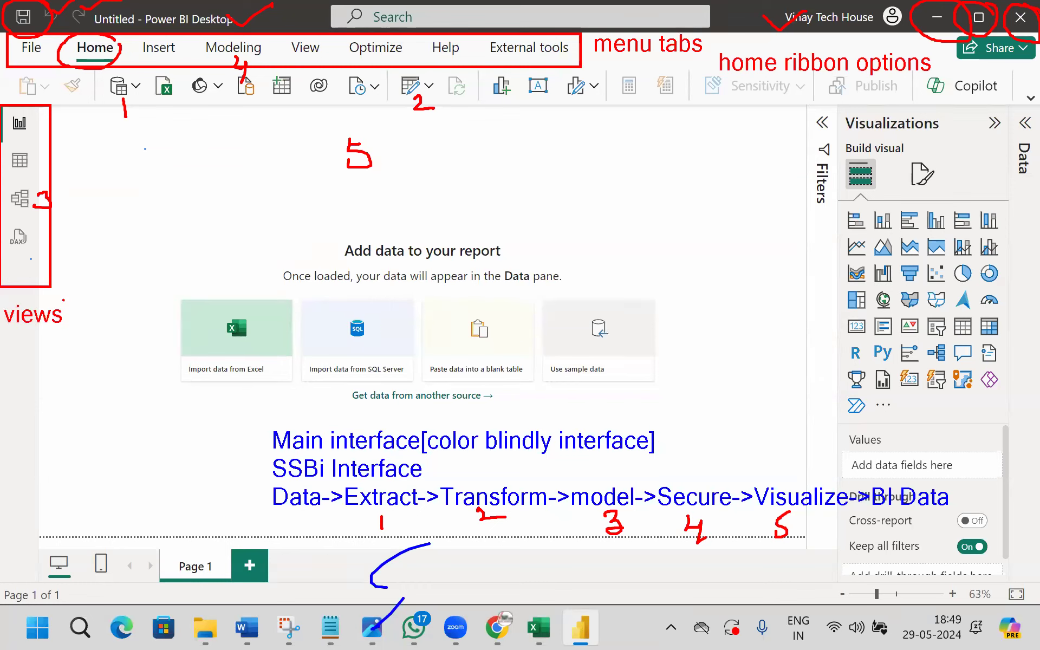
mouse_move(30, 127)
mouse_down()
mouse_move(215, 142)
mouse_move(209, 155)
mouse_up()
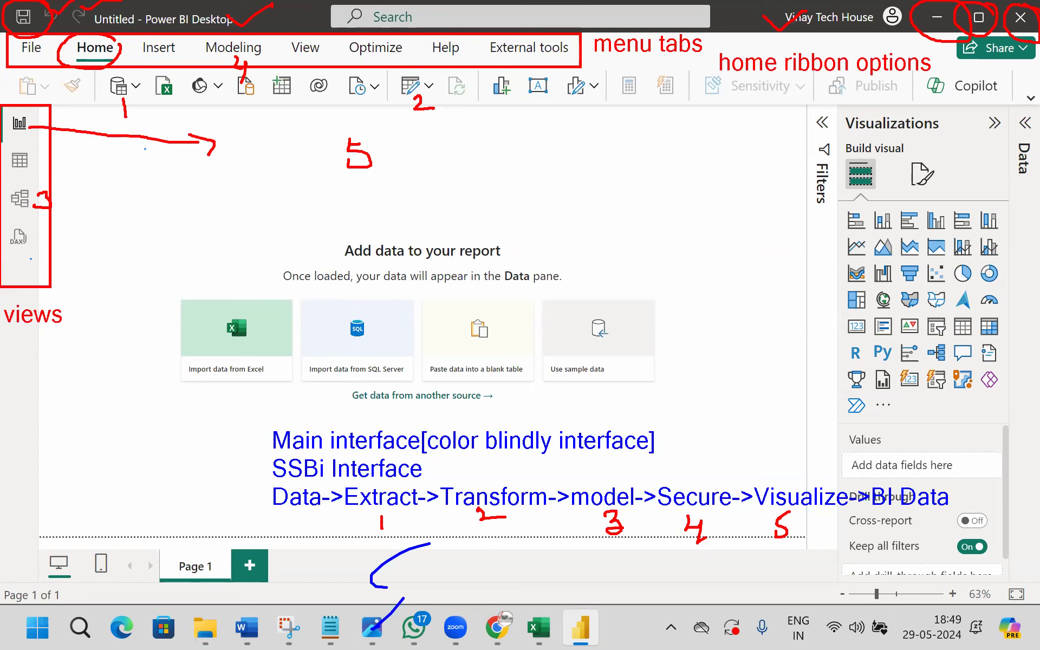
text(t)
text(Report vi)
text(ew )
text([Powe)
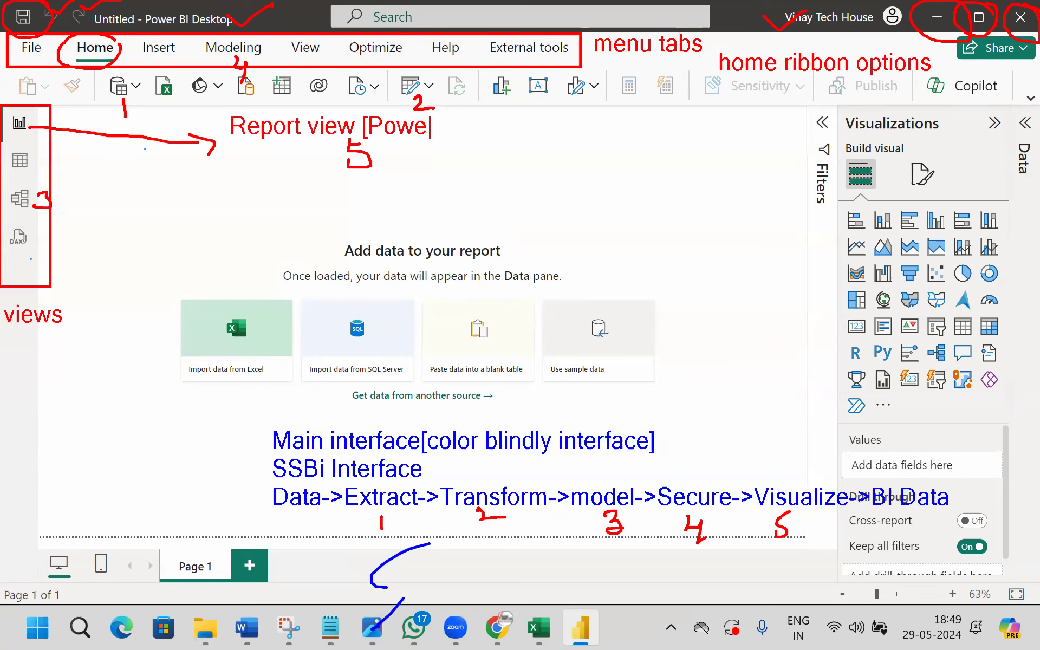
text(r View])
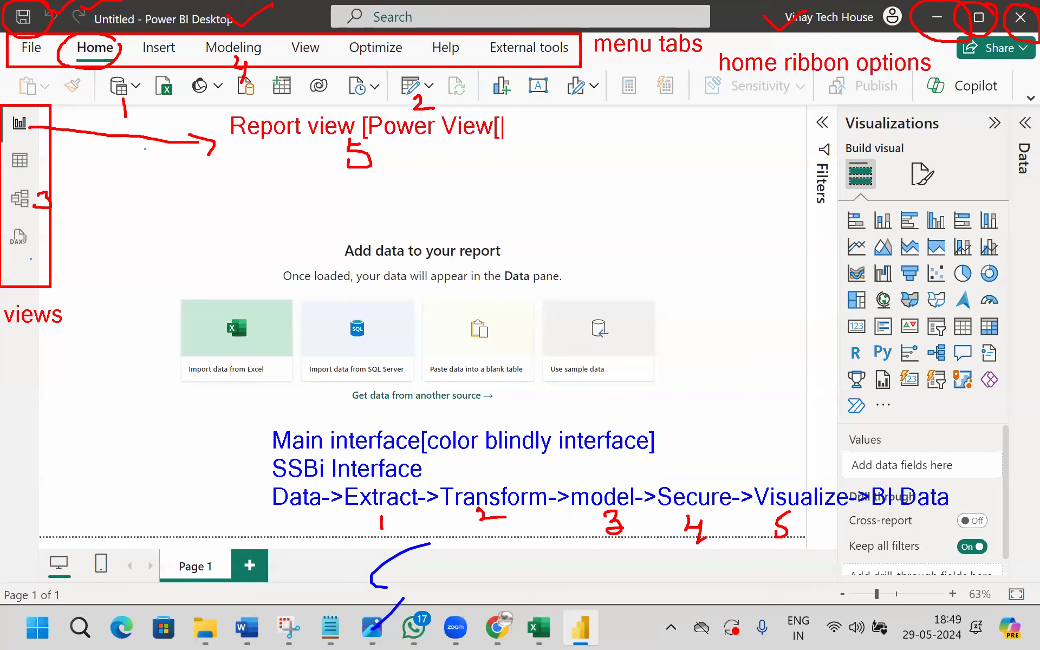
text(: Visuals+Data)
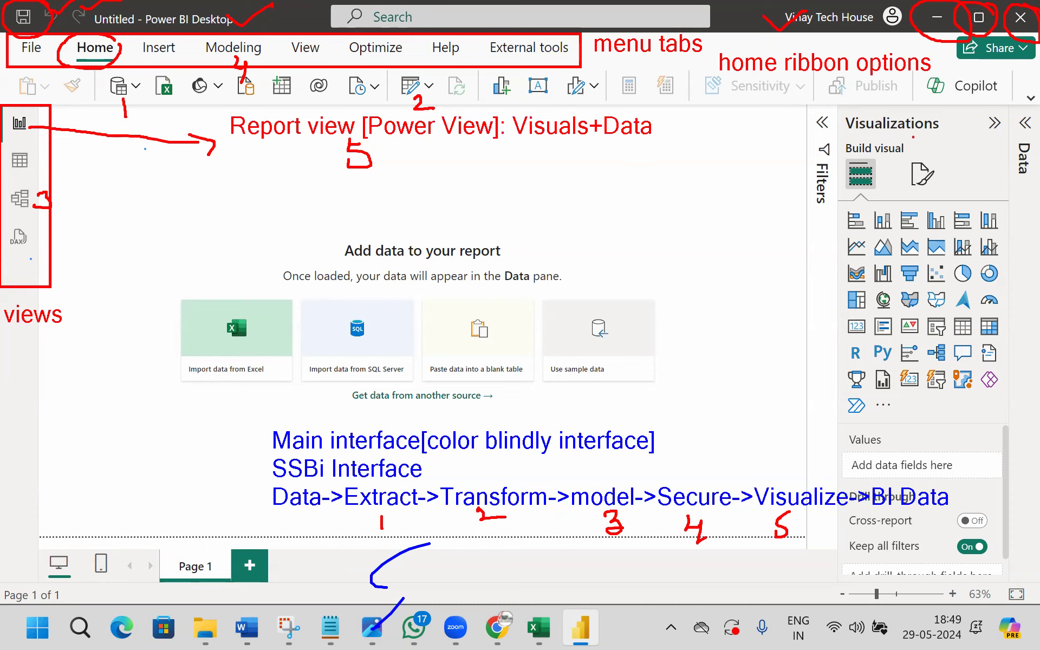
Step: Label the Visualizations "Pane" and the "Data pane", with red arrows linking them to "Visuals" and "Data" in the Report view note
click(910, 145)
text(Pane)
mouse_move(870, 133)
mouse_down()
mouse_move(751, 197)
mouse_move(567, 162)
mouse_move(589, 149)
mouse_up()
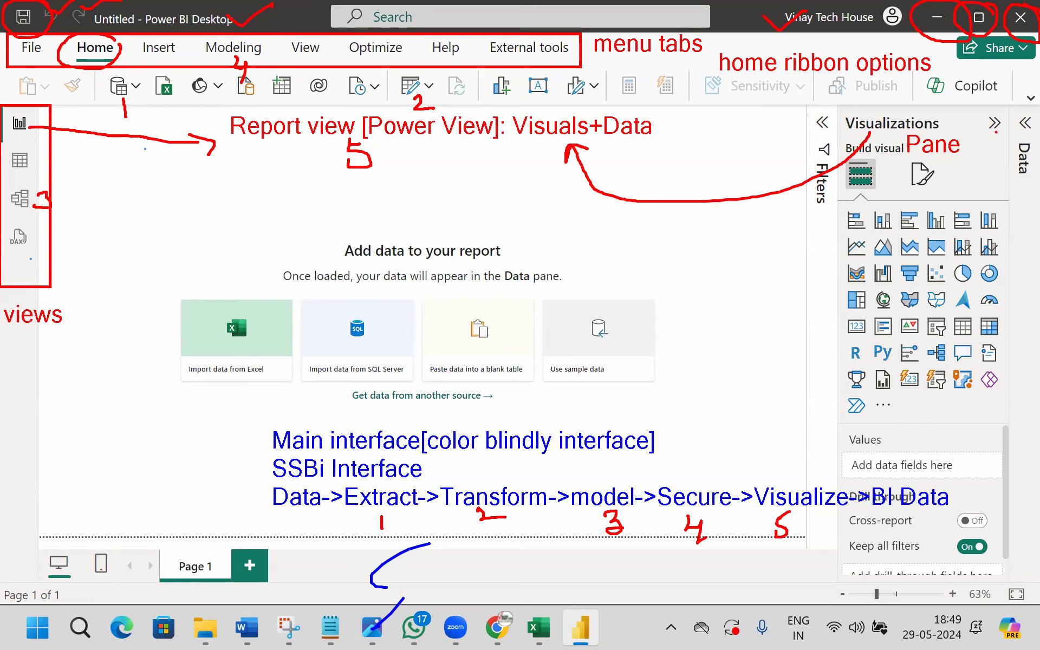
mouse_move(1026, 120)
mouse_down()
mouse_move(827, 86)
mouse_move(608, 104)
mouse_move(635, 116)
mouse_up()
drag(989, 168, 990, 191)
drag(1013, 177, 1023, 190)
drag(1017, 176, 1027, 177)
mouse_move(1035, 177)
mouse_down()
mouse_move(1036, 191)
mouse_move(989, 213)
mouse_up()
drag(1001, 195, 1001, 219)
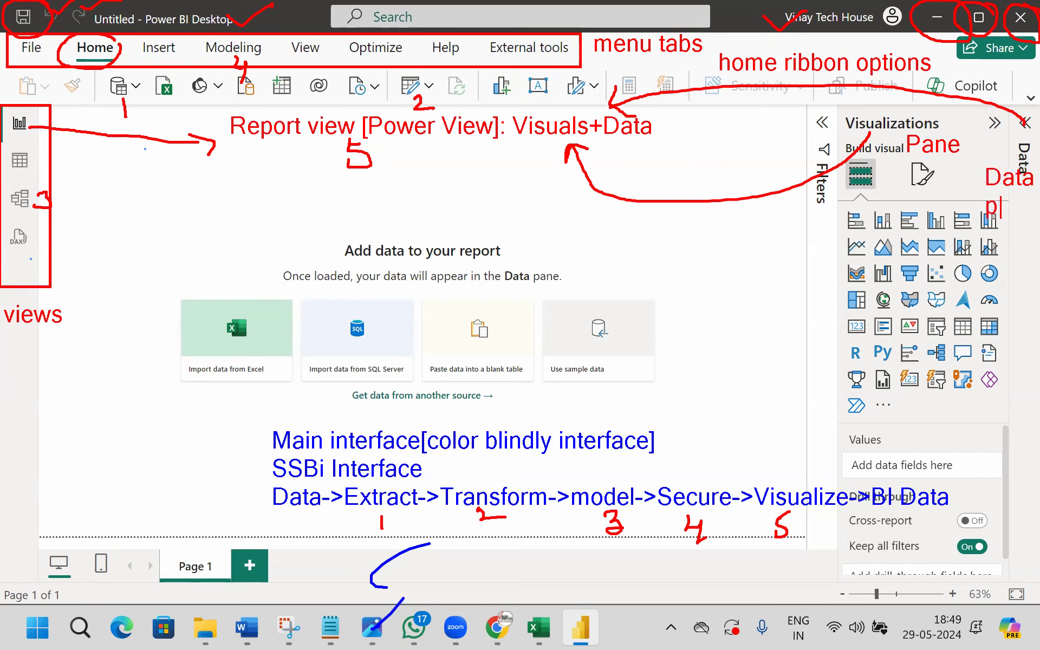
text(ane)
Step: Draw an arrow from Table view to the label "Table view: To see table data" and another to that label from the Data pane
mouse_move(30, 167)
mouse_down()
mouse_move(123, 169)
mouse_move(202, 191)
mouse_up()
text(Tab)
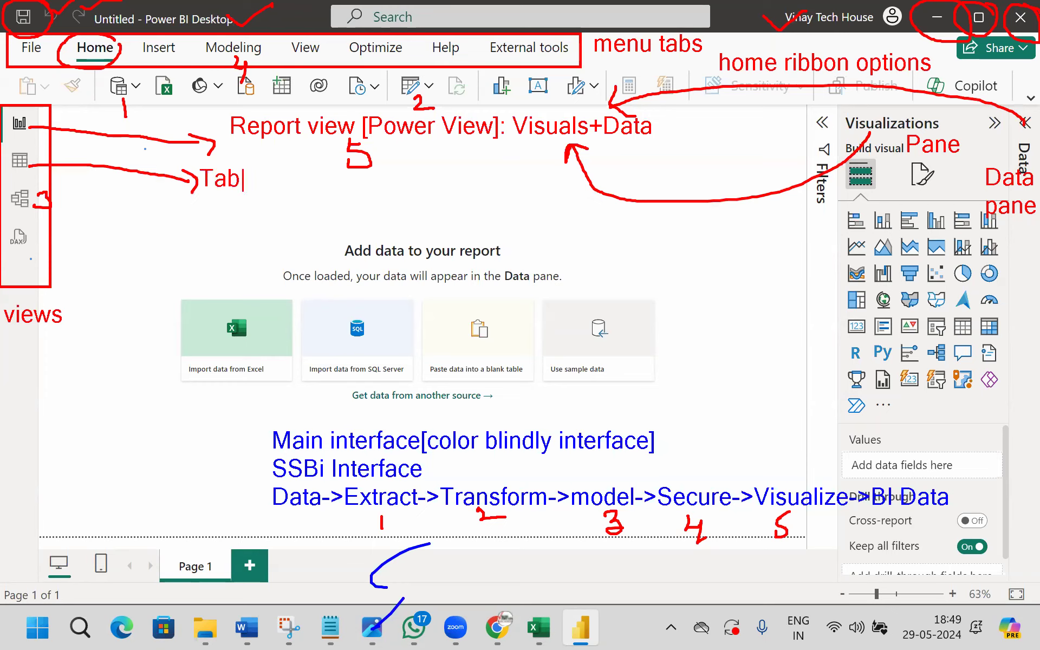
text(le view: T)
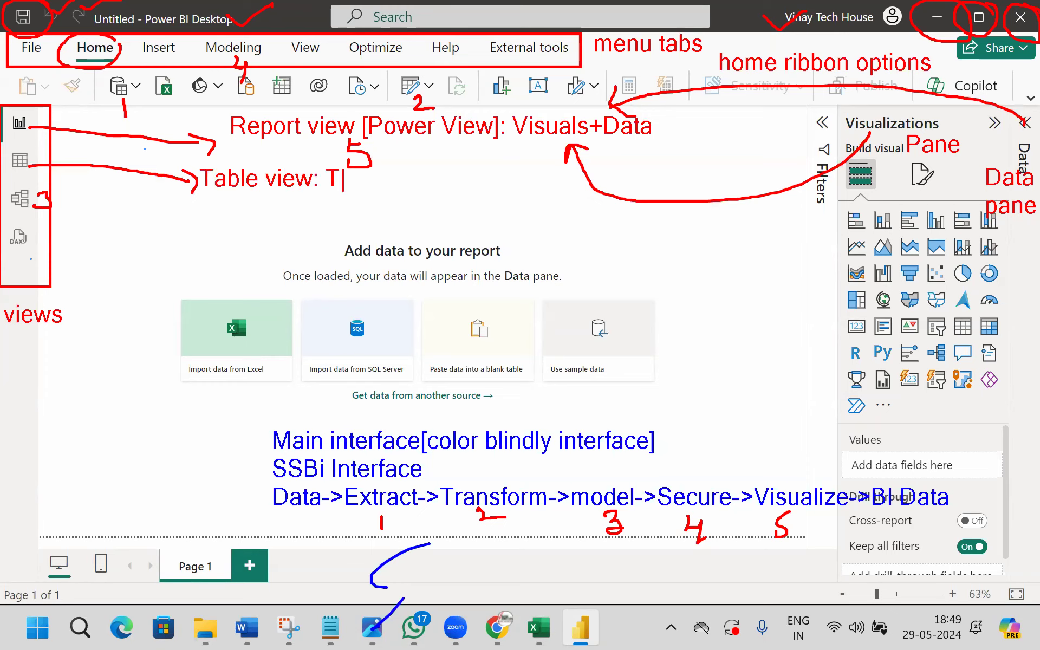
text(o see table data)
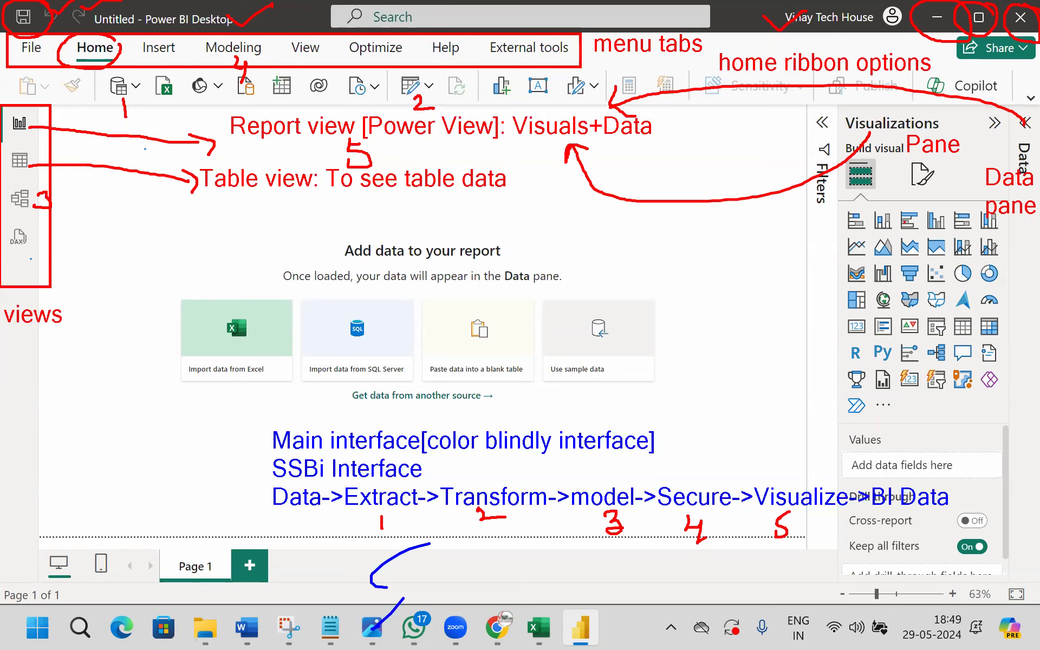
mouse_move(1010, 263)
mouse_down()
mouse_move(1008, 281)
mouse_move(710, 258)
mouse_move(510, 193)
mouse_move(512, 215)
mouse_move(537, 183)
mouse_up()
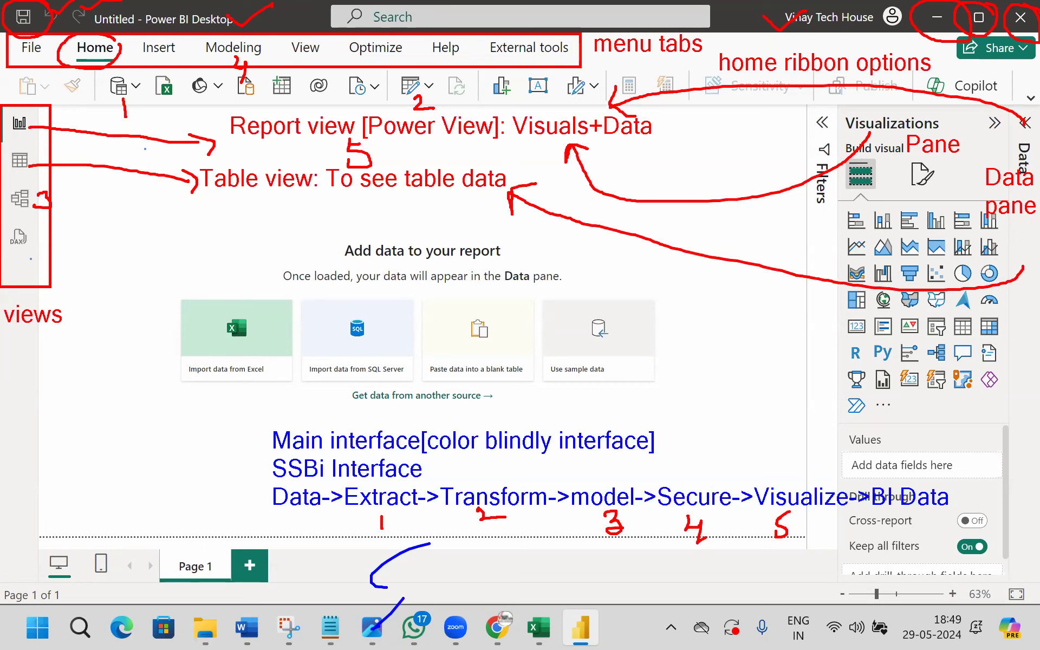
Step: Connect the model view icon to the label "Relationship view" with "tables relationships established" beneath it, and add red ticks and an underline
mouse_move(18, 200)
mouse_down()
mouse_move(105, 209)
mouse_move(188, 241)
mouse_up()
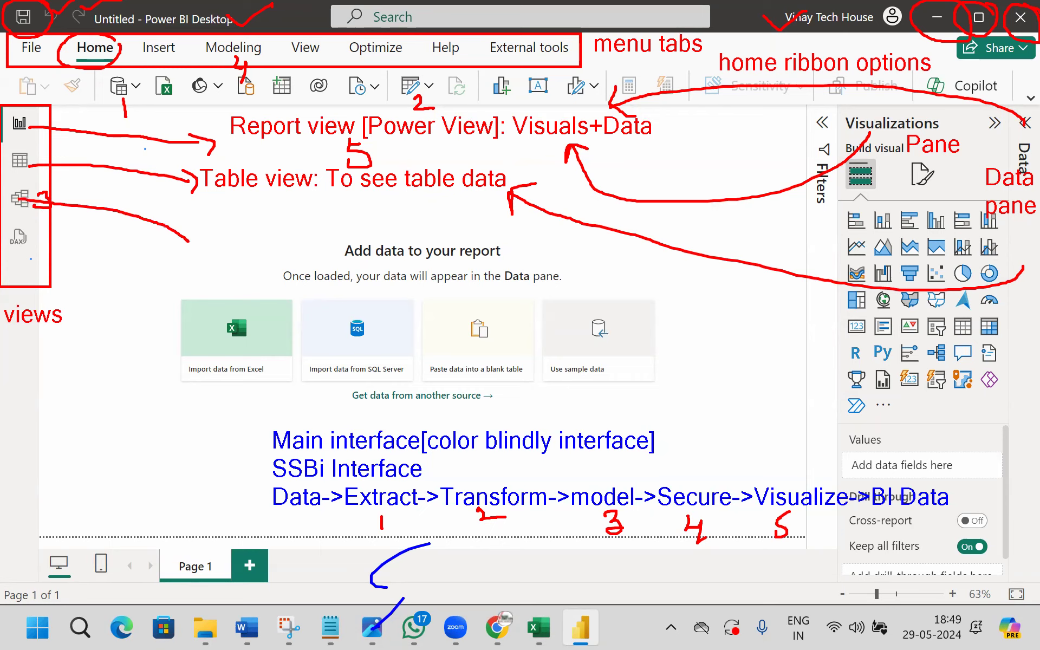
text(tRelationship view)
key(Return)
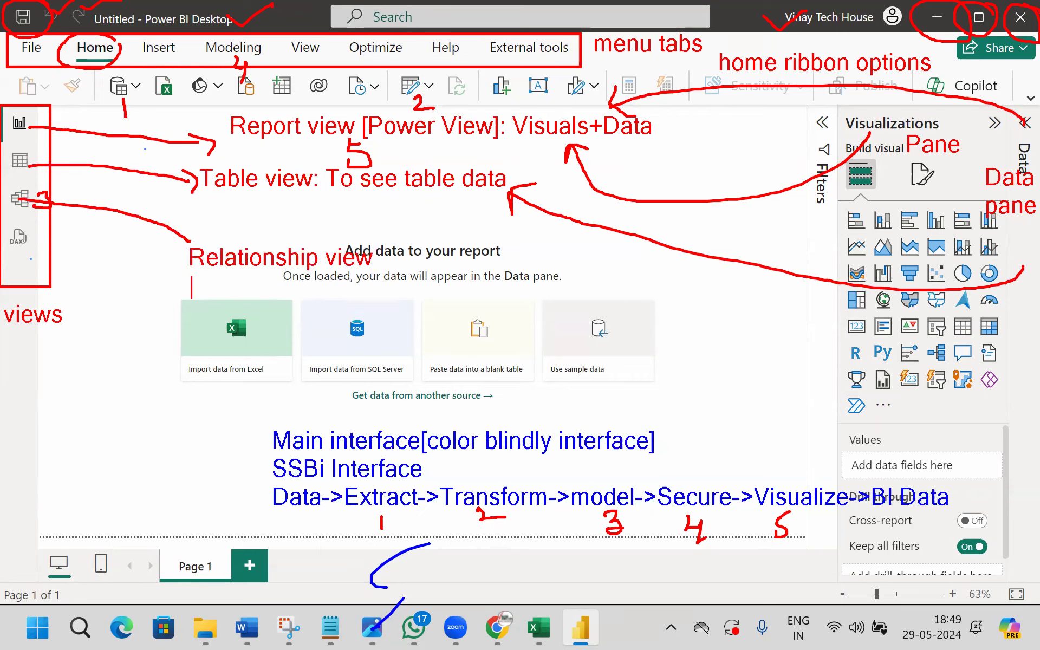
text(tables )
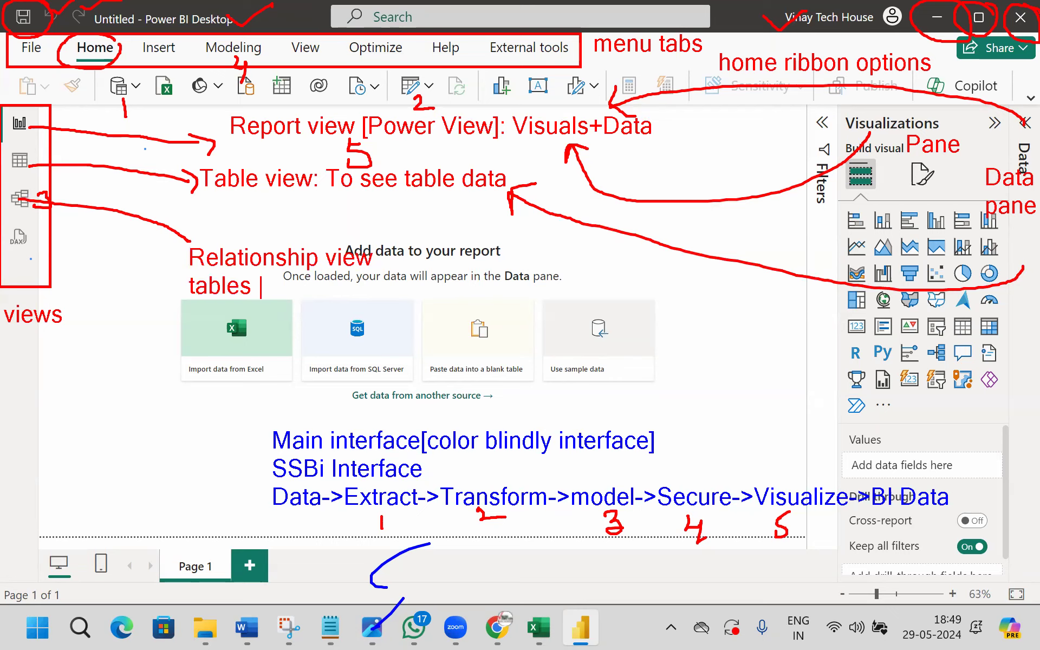
text(relationships )
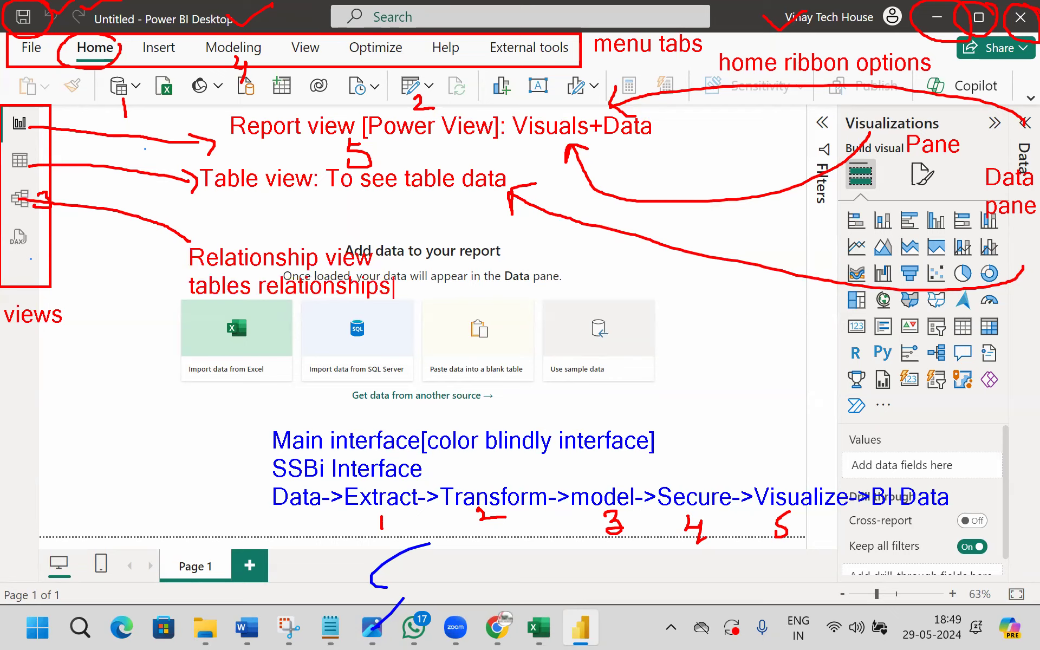
text(establis)
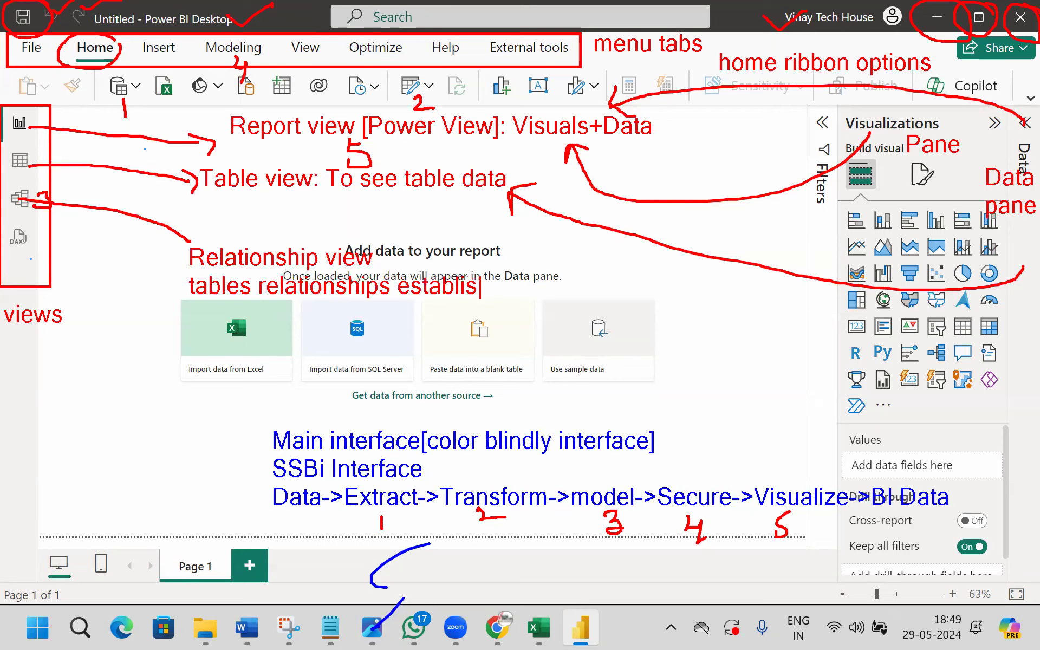
text(hed)
drag(166, 253, 186, 244)
drag(167, 288, 211, 271)
mouse_move(161, 307)
mouse_down()
mouse_move(538, 310)
mouse_move(560, 273)
mouse_up()
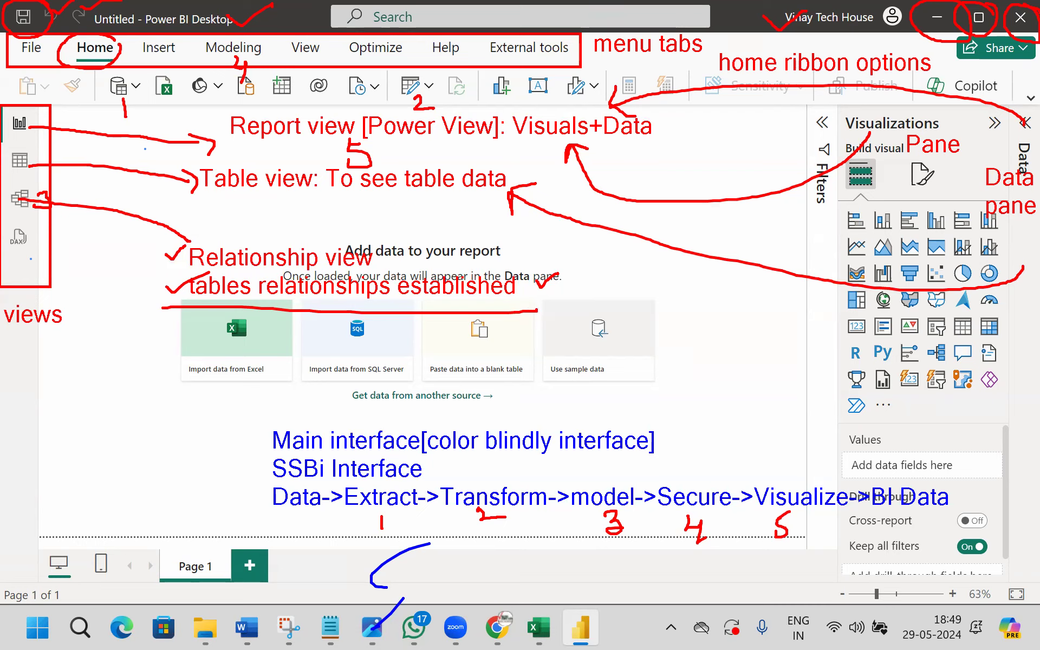
Step: Handwrite "Canvas" in large red letters across the report area
drag(406, 311, 402, 390)
mouse_move(492, 356)
mouse_down()
mouse_move(431, 405)
mouse_move(481, 390)
mouse_move(588, 402)
mouse_up()
mouse_move(596, 341)
mouse_down()
mouse_move(654, 330)
mouse_move(783, 398)
mouse_move(664, 387)
mouse_up()
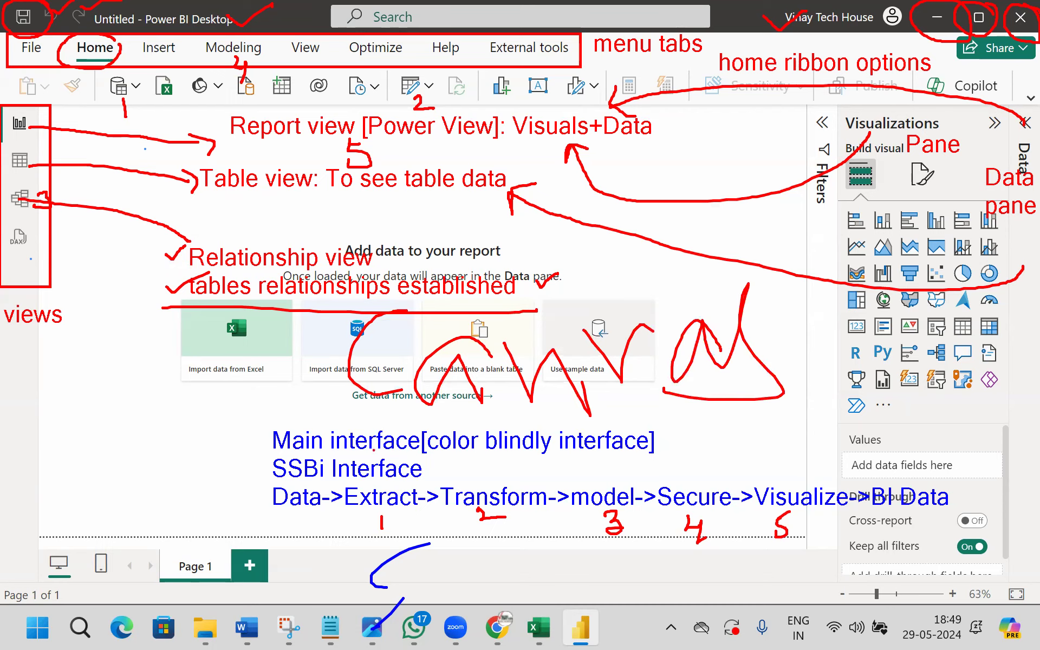
mouse_move(293, 510)
mouse_down()
mouse_move(154, 569)
mouse_move(298, 538)
mouse_move(247, 550)
mouse_move(287, 515)
mouse_up()
drag(381, 563, 329, 586)
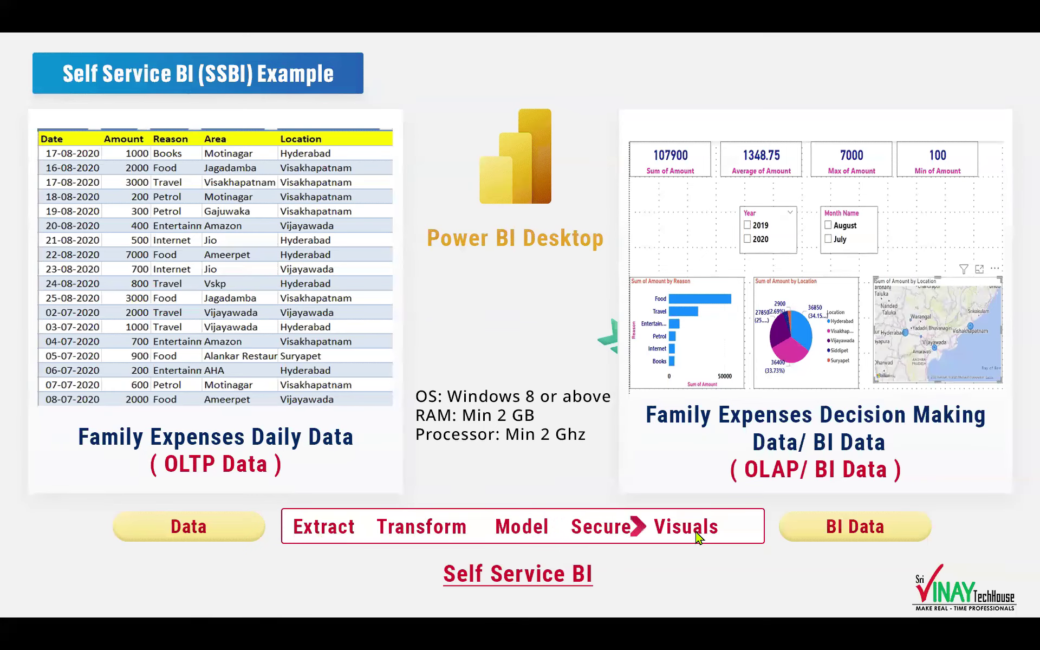
Step: Switch from the slide to Power BI Desktop and number Get data, Transform data, Model view, Modeling and the canvas 1 to 5 in blue
key(alt+Tab)
key(Escape)
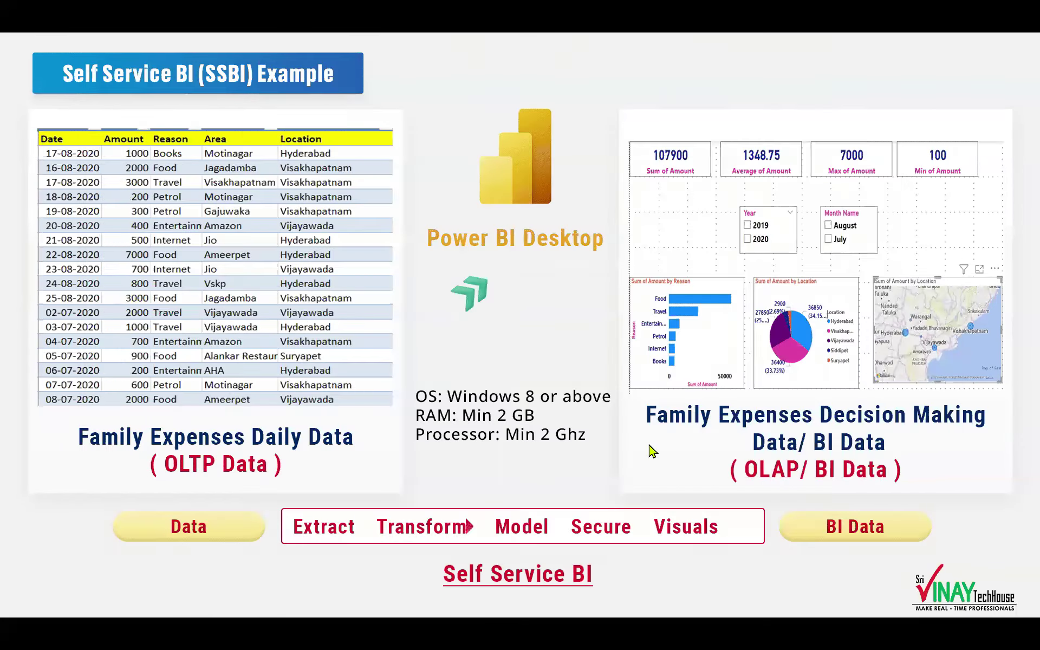
key(alt+Tab)
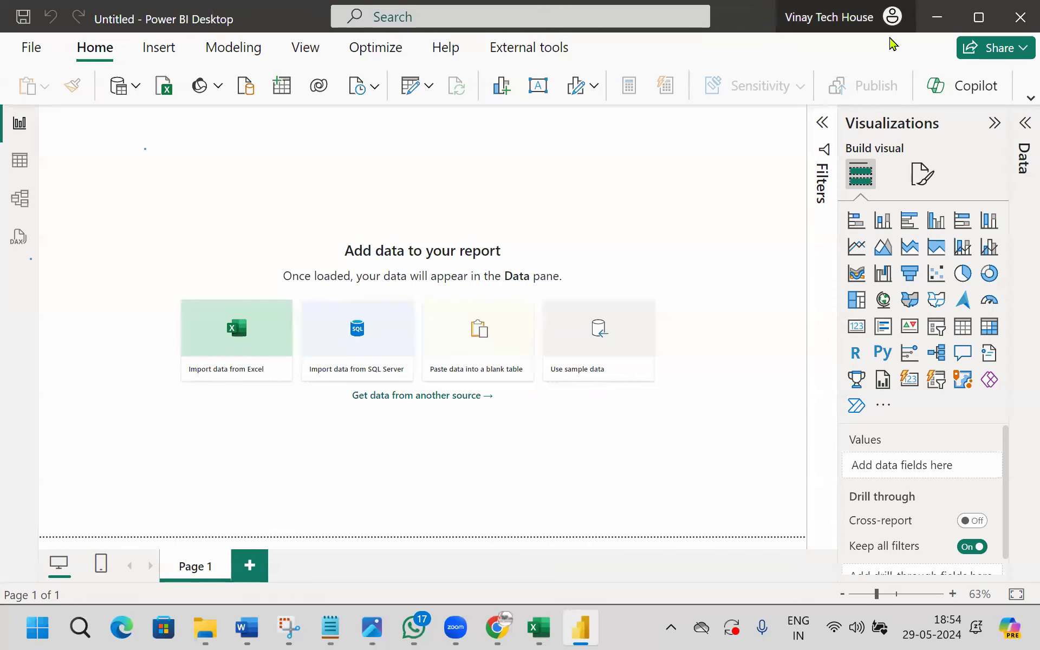
key(ctrl+2)
drag(127, 99, 128, 108)
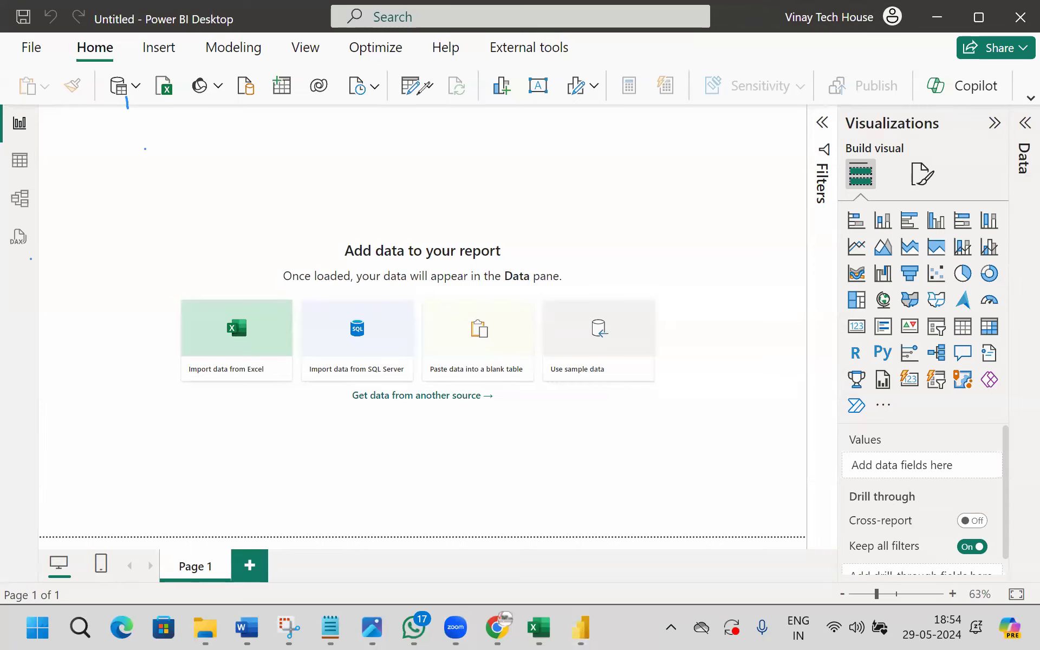
drag(423, 94, 417, 100)
drag(31, 194, 37, 203)
drag(243, 66, 242, 78)
mouse_move(359, 139)
mouse_down()
mouse_move(356, 153)
mouse_move(370, 135)
mouse_up()
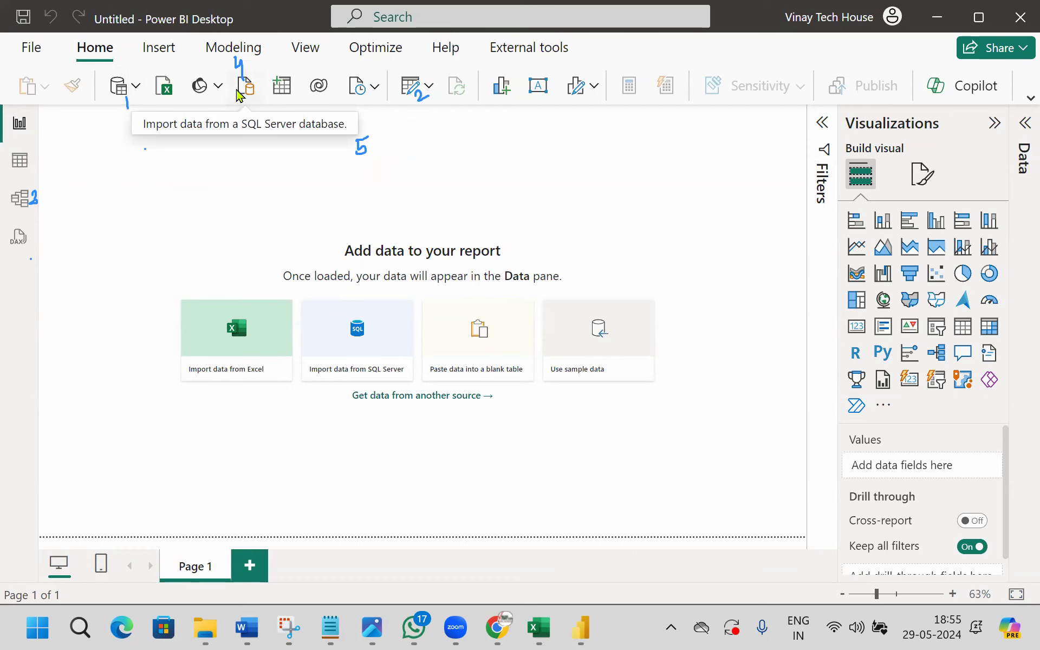
Step: Connect to the Excel workbook Family_Expenses_Daily_Data in the GENERAL FILES FOR PRACTICE folder under VINAYTECH_POWER BI_FILES_DATABASES_BACKUP_RESTORE_DOC on drive D
click(135, 87)
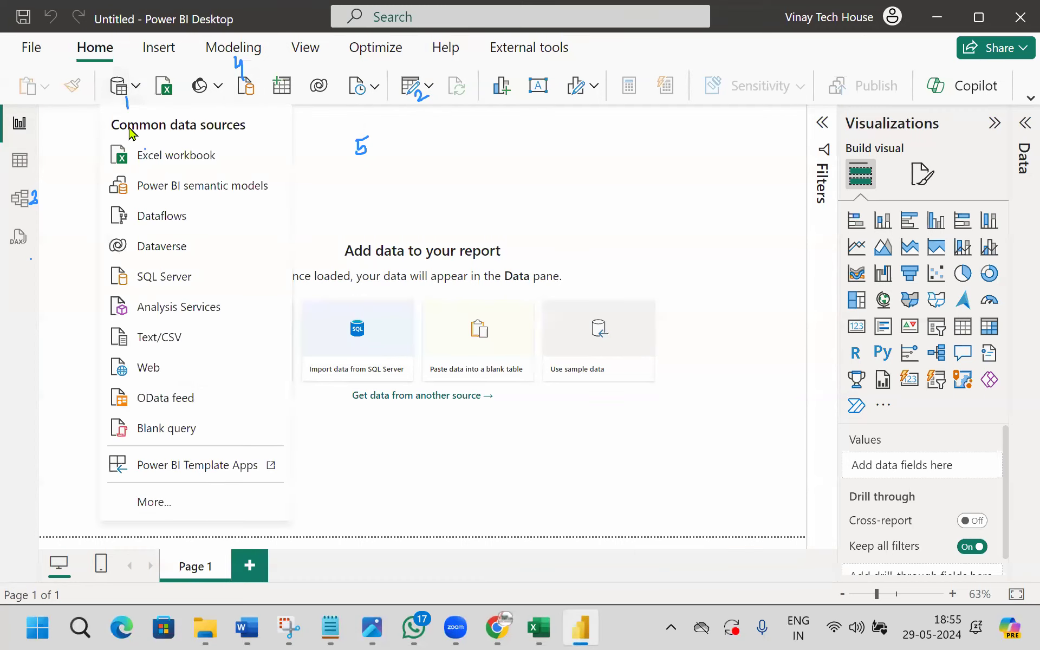
click(174, 161)
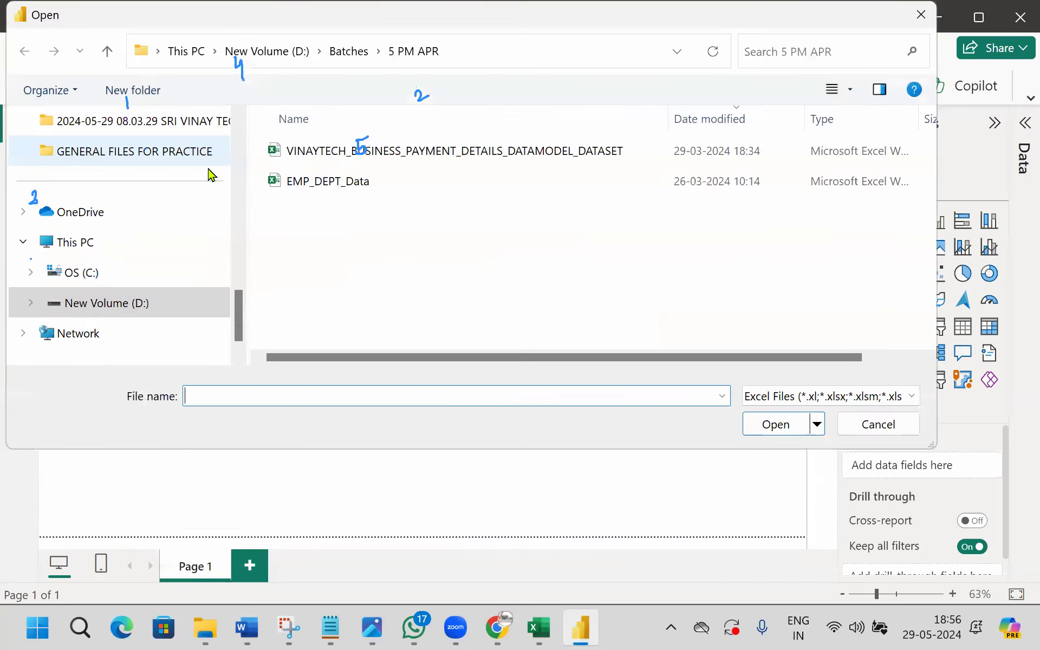
click(125, 302)
scroll(612, 217, down, 3)
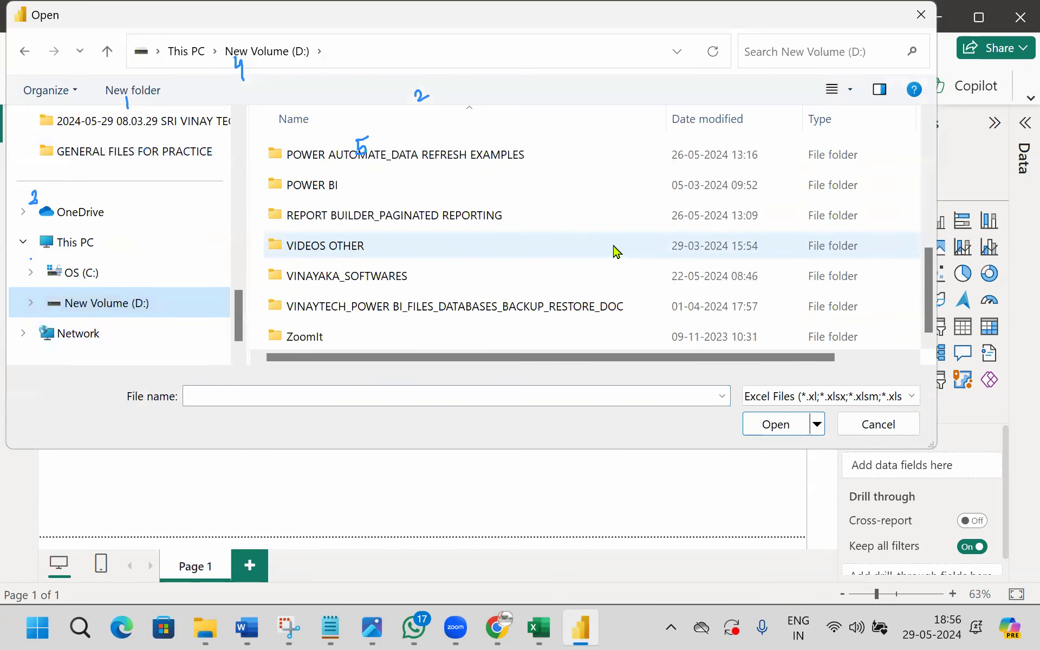
double_click(548, 314)
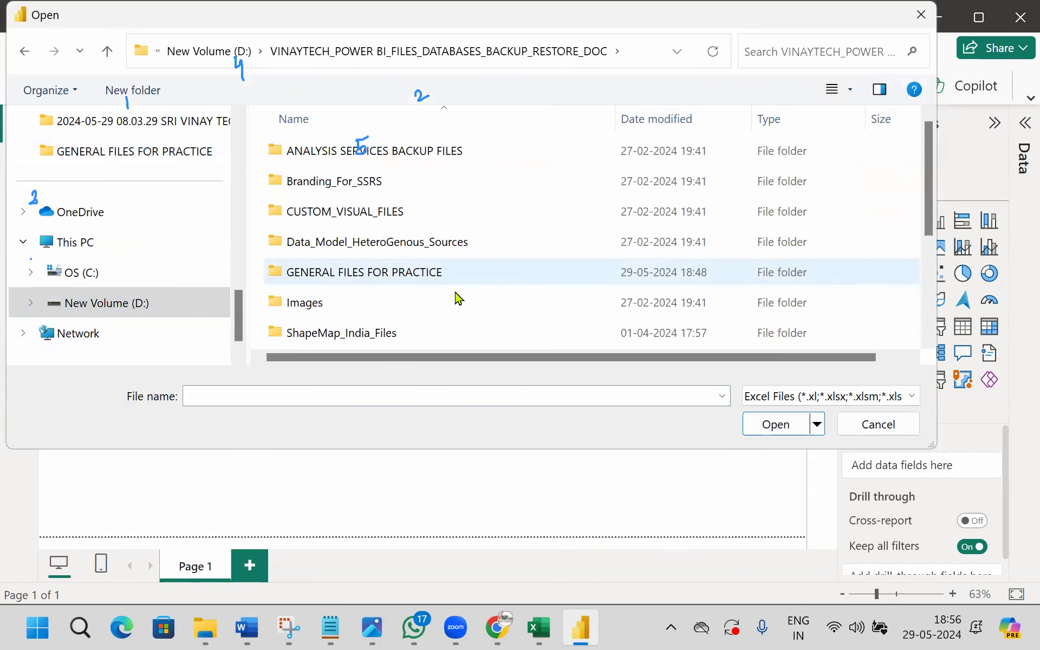
double_click(386, 279)
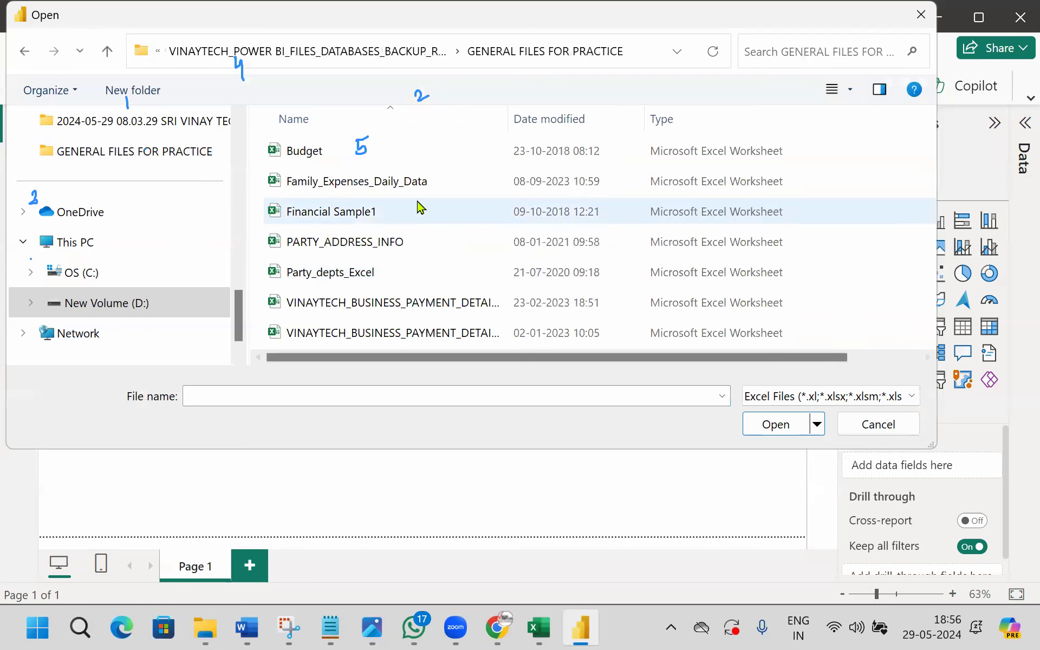
click(419, 184)
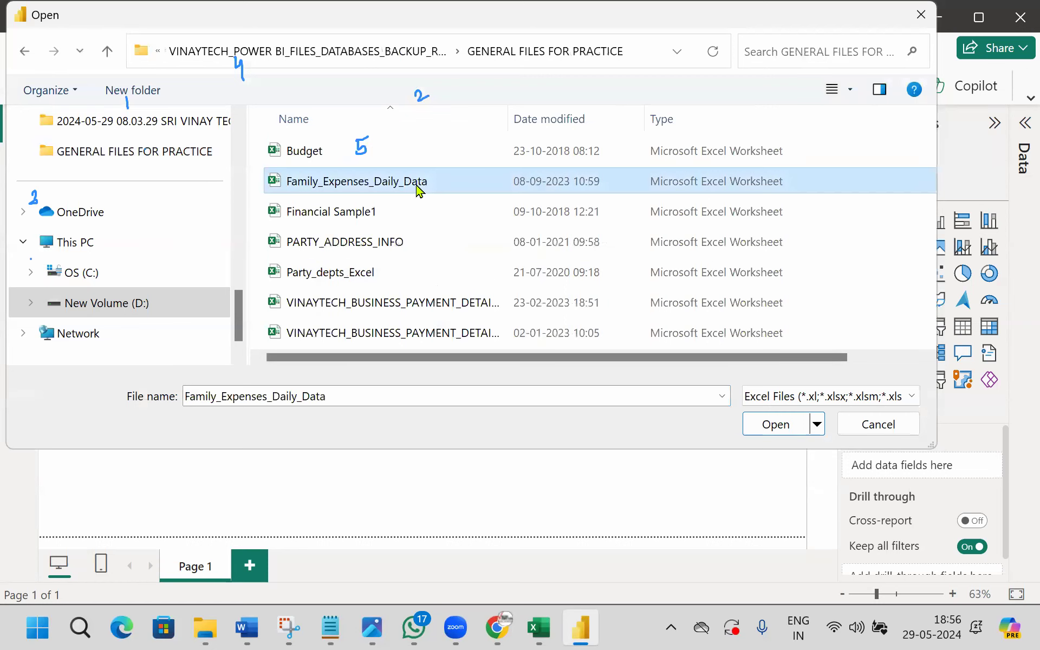
click(775, 424)
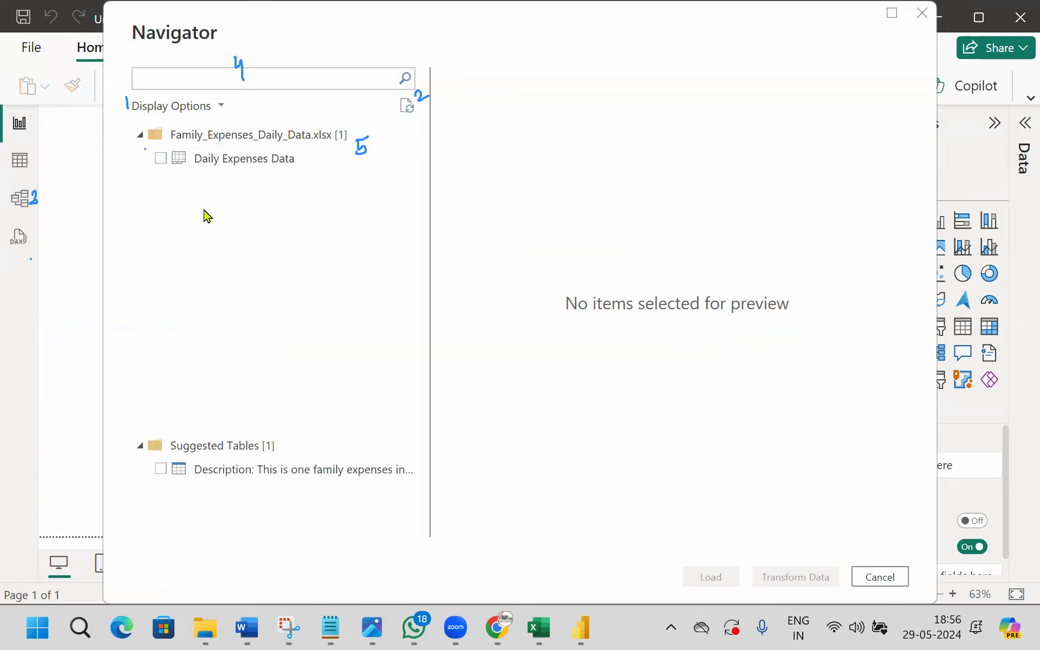
Step: Load the Daily Expenses Data sheet into the report without transforming it
click(162, 162)
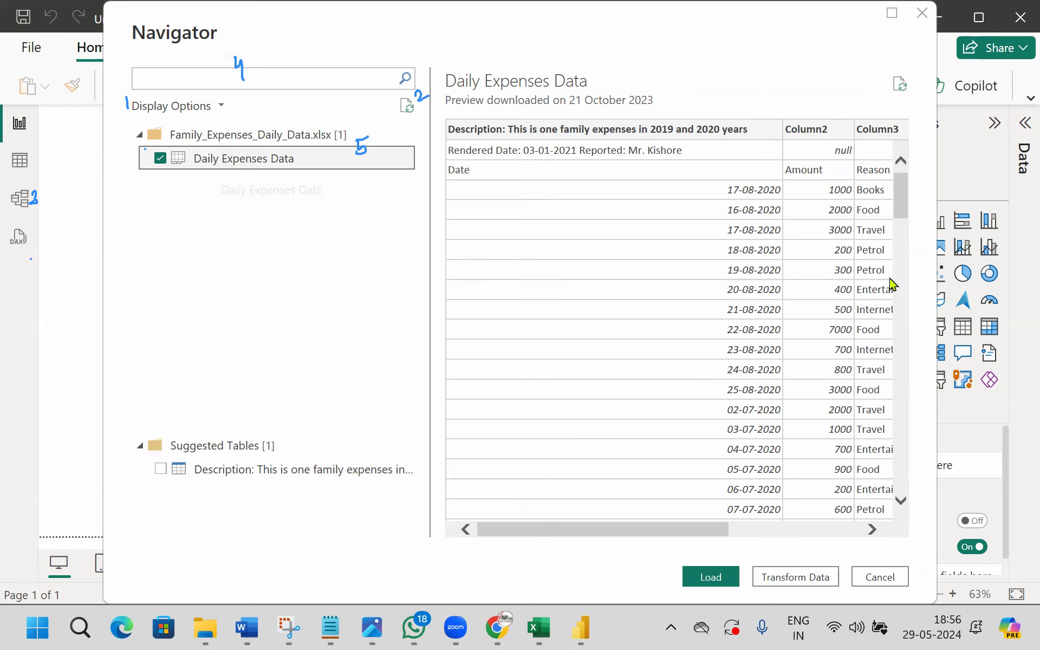
click(710, 577)
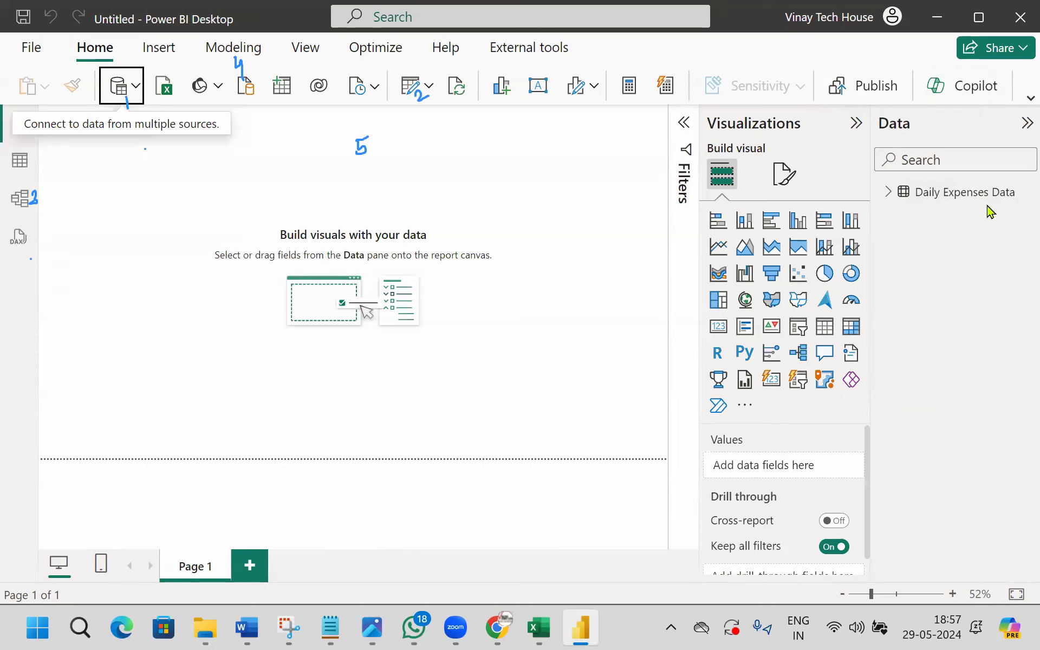
Step: Show the loaded table in Table view and circle its number 1 mark and the Data pane heading in red
click(23, 168)
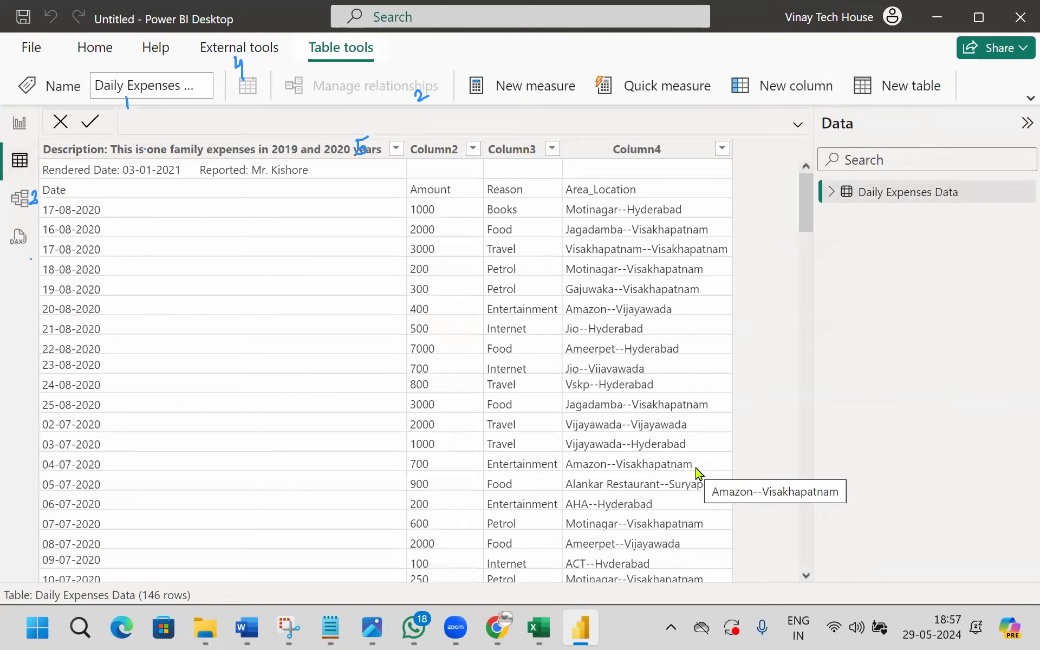
mouse_move(137, 77)
mouse_down()
mouse_move(128, 65)
mouse_move(111, 108)
mouse_move(143, 68)
mouse_move(130, 61)
mouse_up()
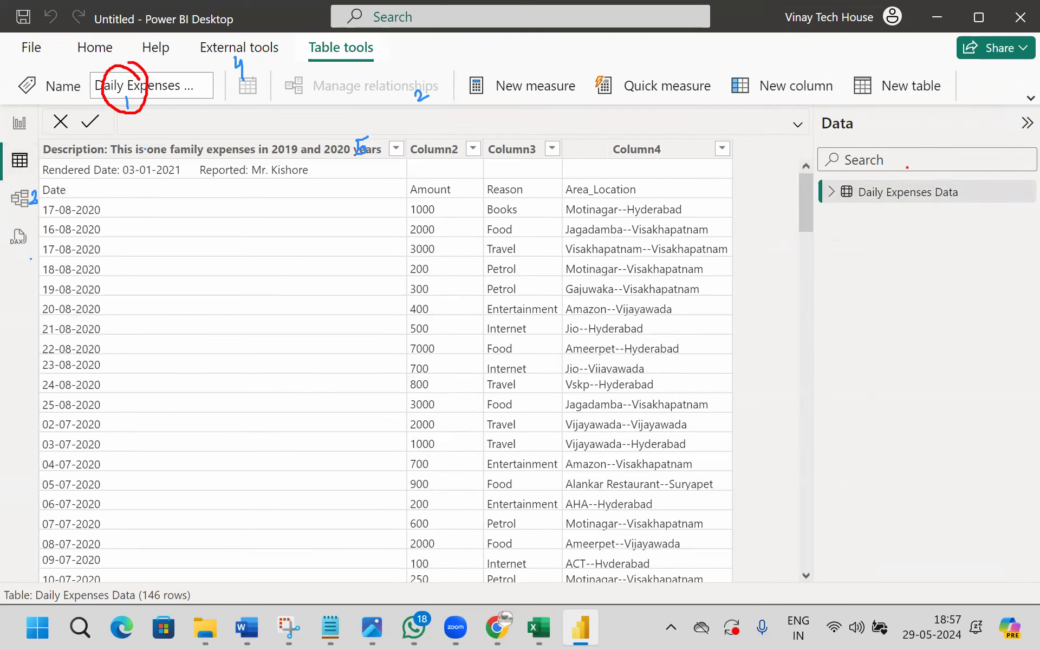
mouse_move(850, 129)
mouse_down()
mouse_move(840, 92)
mouse_move(856, 135)
mouse_up()
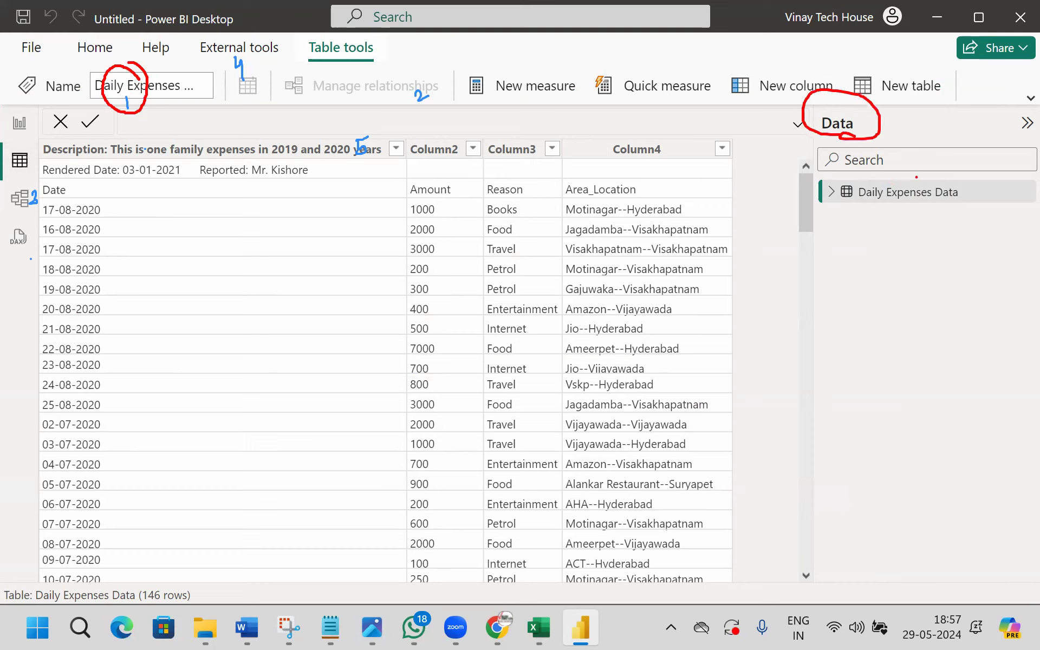
Step: Tick the Daily Expenses Data table in red, draw an arrow from it to the Table view icon, and clear the red drawings
drag(922, 174, 964, 158)
mouse_move(846, 200)
mouse_down()
mouse_move(827, 167)
mouse_move(727, 129)
mouse_move(378, 128)
mouse_move(33, 157)
mouse_up()
mouse_move(39, 145)
mouse_down()
mouse_move(31, 157)
mouse_move(45, 175)
mouse_up()
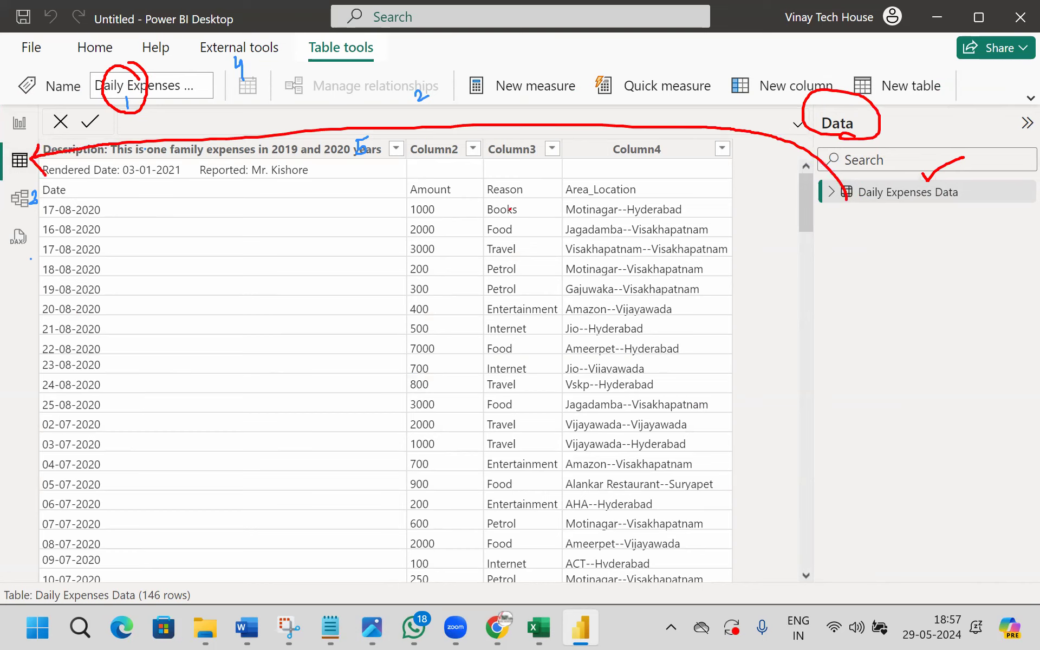
key(Escape)
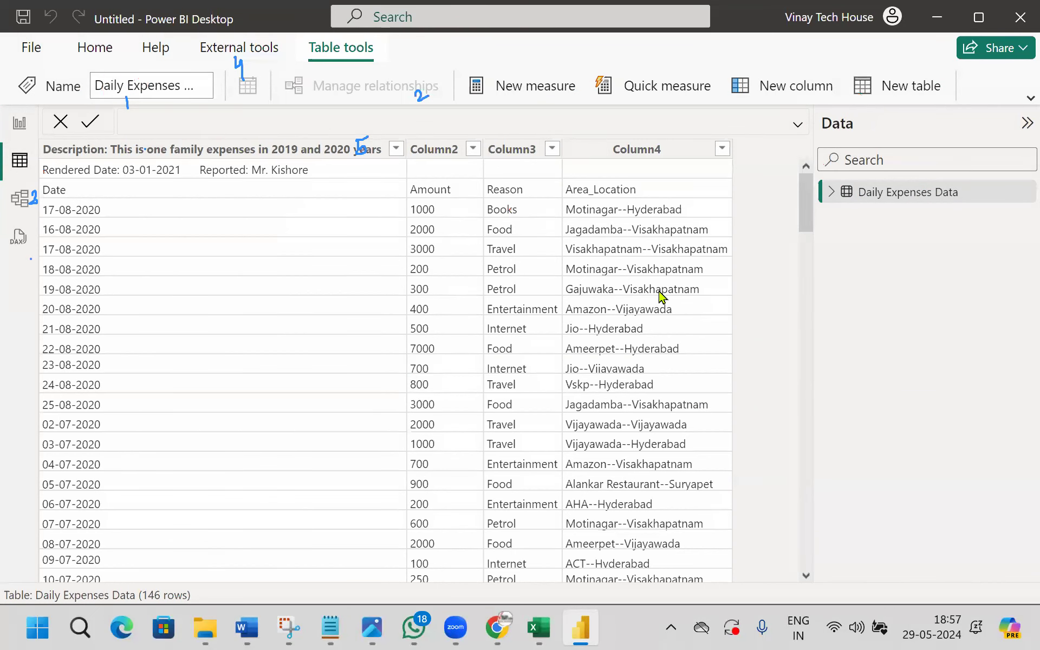
Step: Show the Home commands and start a red text note below Daily Expenses Data reading "Shape indicate" and "Column by column data required"
click(100, 53)
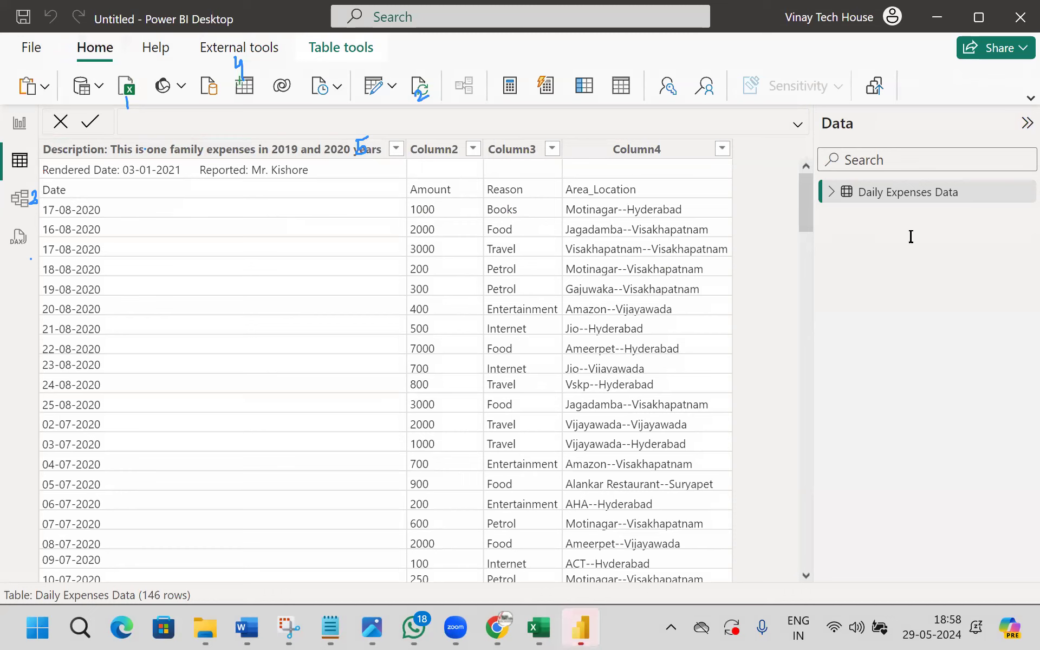
click(836, 224)
text(Shape indicate)
key(Return)
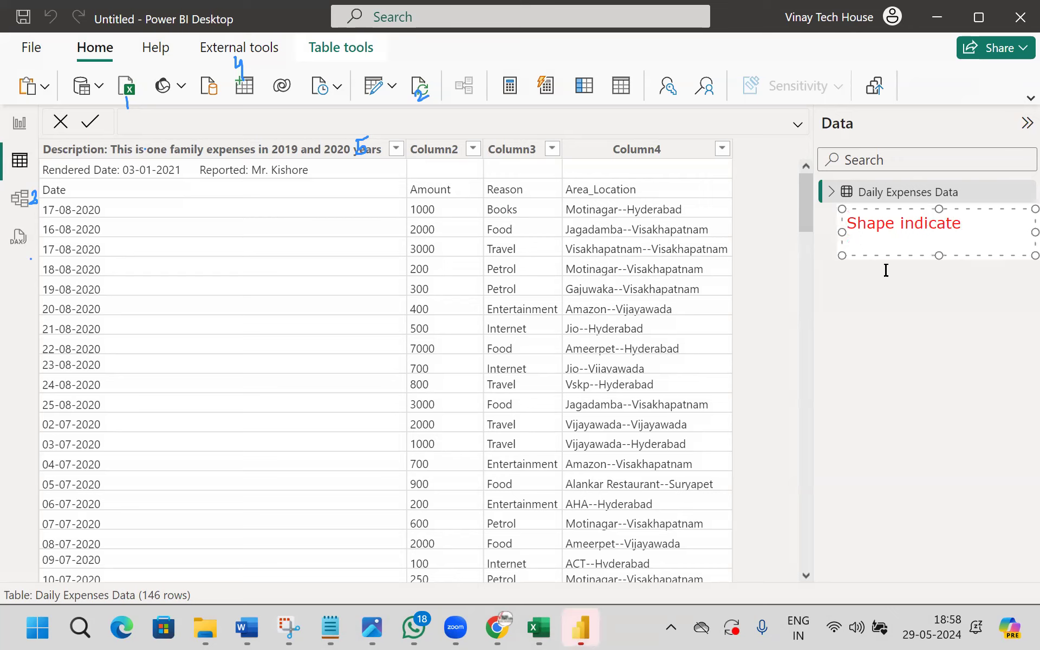
key(Return)
text(Column b)
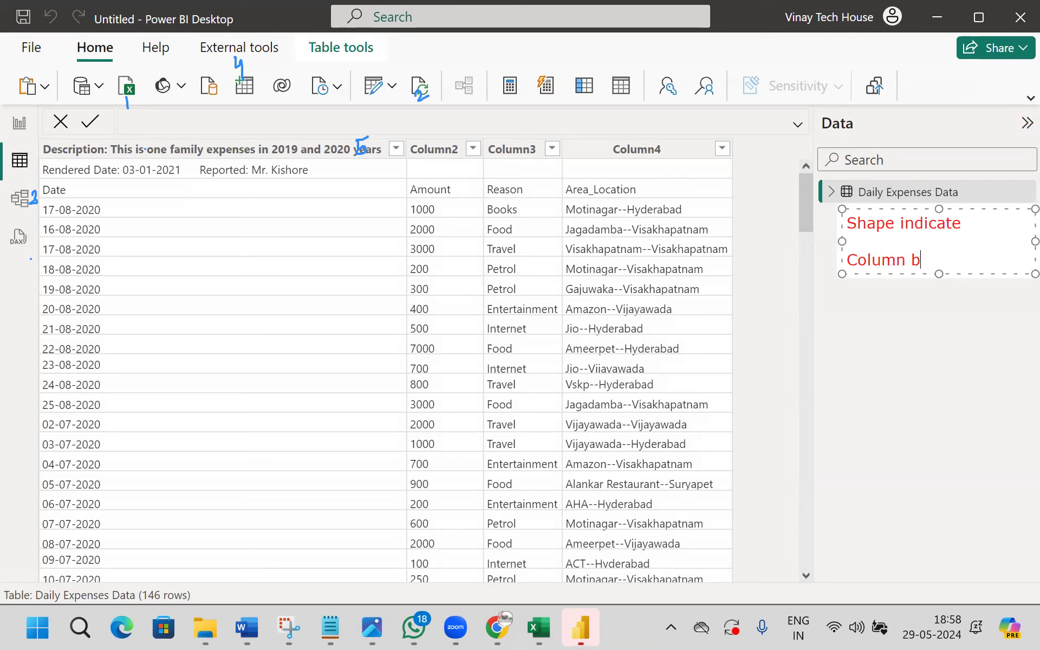
text(y column data )
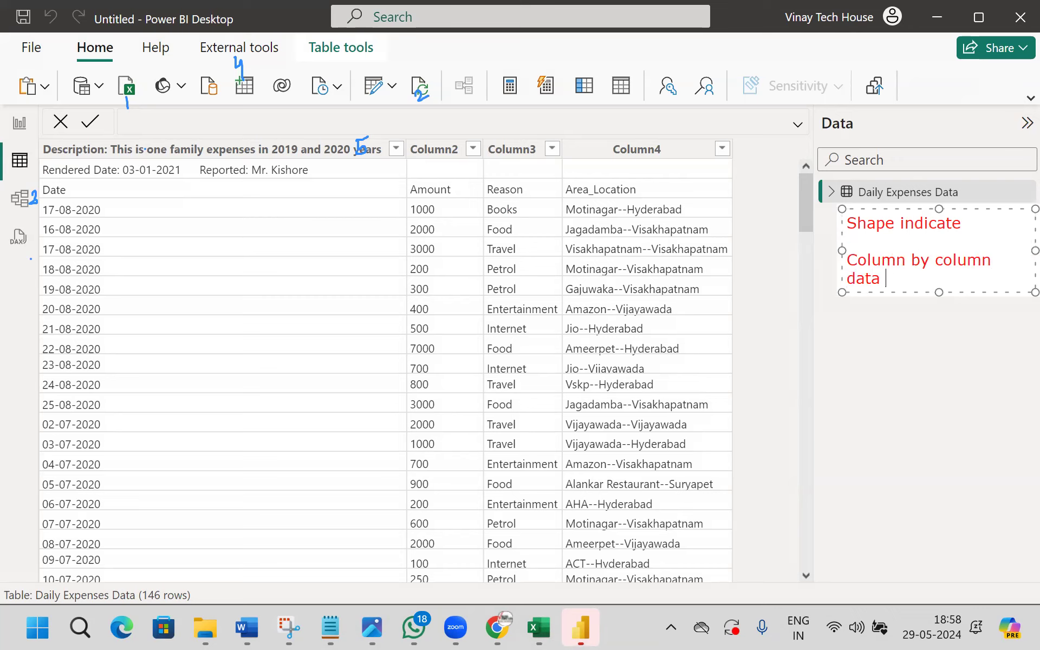
text(required)
key(Return)
key(Return)
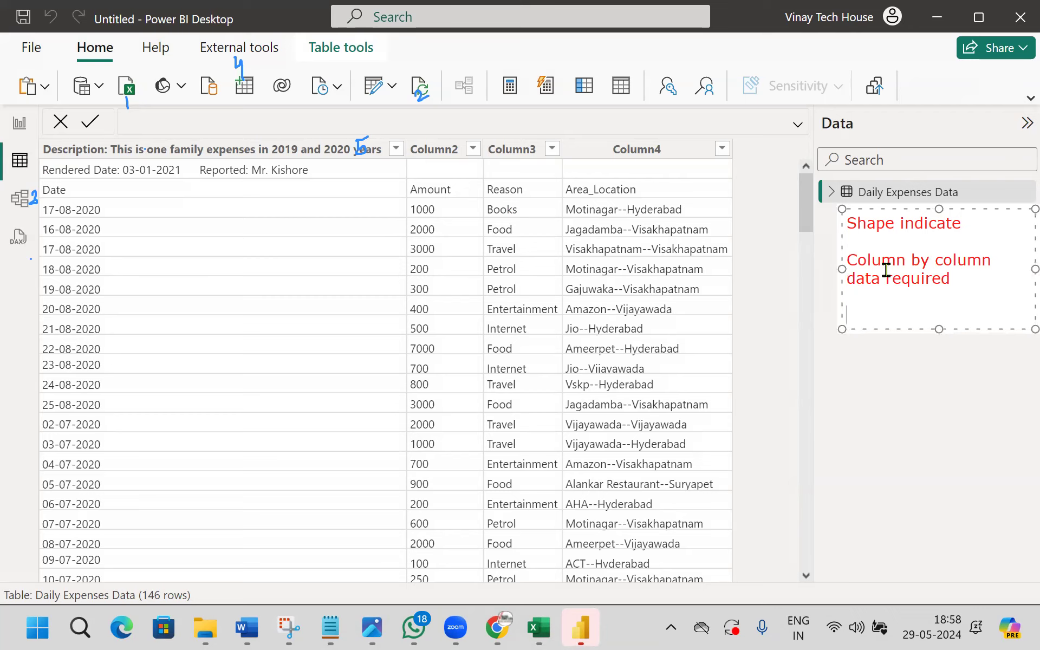
Step: Finish the red text note with the line "Proper columns for analysis required"
text(Proper columns for)
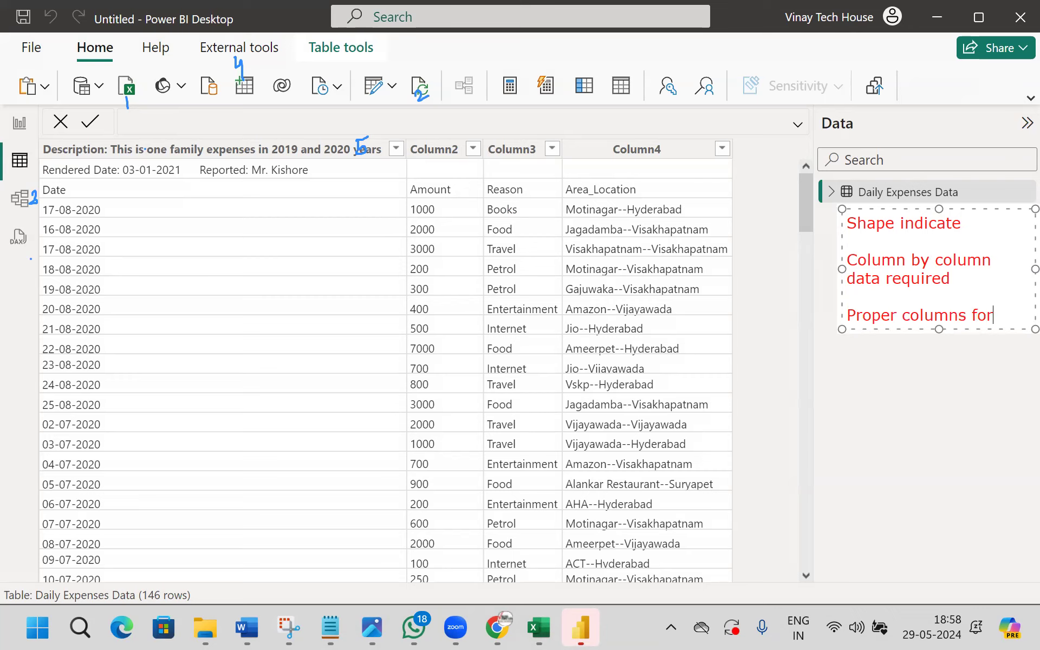
key(Return)
text(analysi)
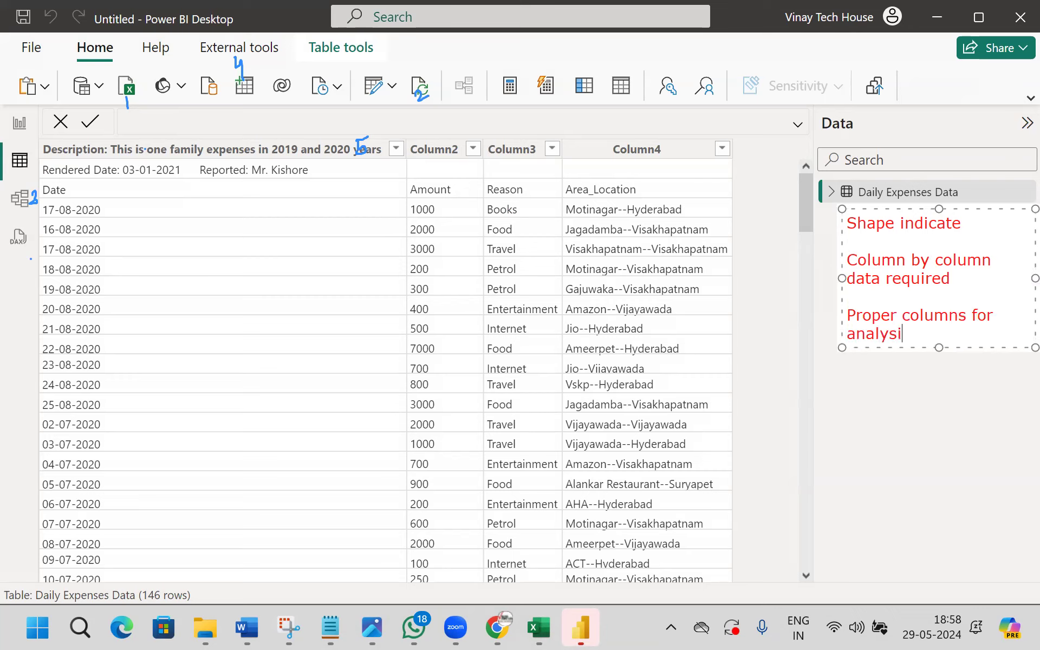
text(s required)
click(910, 415)
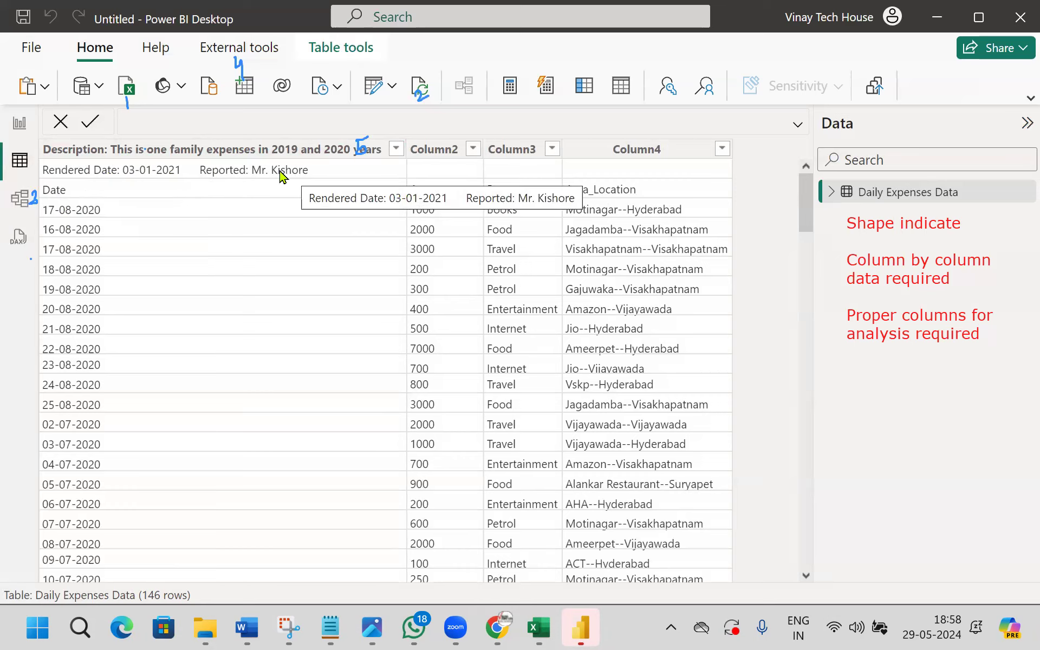
Step: Star and number the Rendered Date row in red, and draw an arrow from the Date row to the header marked 2
mouse_move(209, 159)
mouse_down()
mouse_move(237, 164)
mouse_move(218, 179)
mouse_up()
mouse_move(274, 156)
mouse_down()
mouse_move(276, 172)
mouse_move(260, 158)
mouse_move(210, 163)
mouse_up()
mouse_move(43, 193)
mouse_down()
mouse_move(37, 155)
mouse_move(49, 143)
mouse_move(53, 171)
mouse_move(81, 147)
mouse_move(54, 153)
mouse_move(77, 135)
mouse_up()
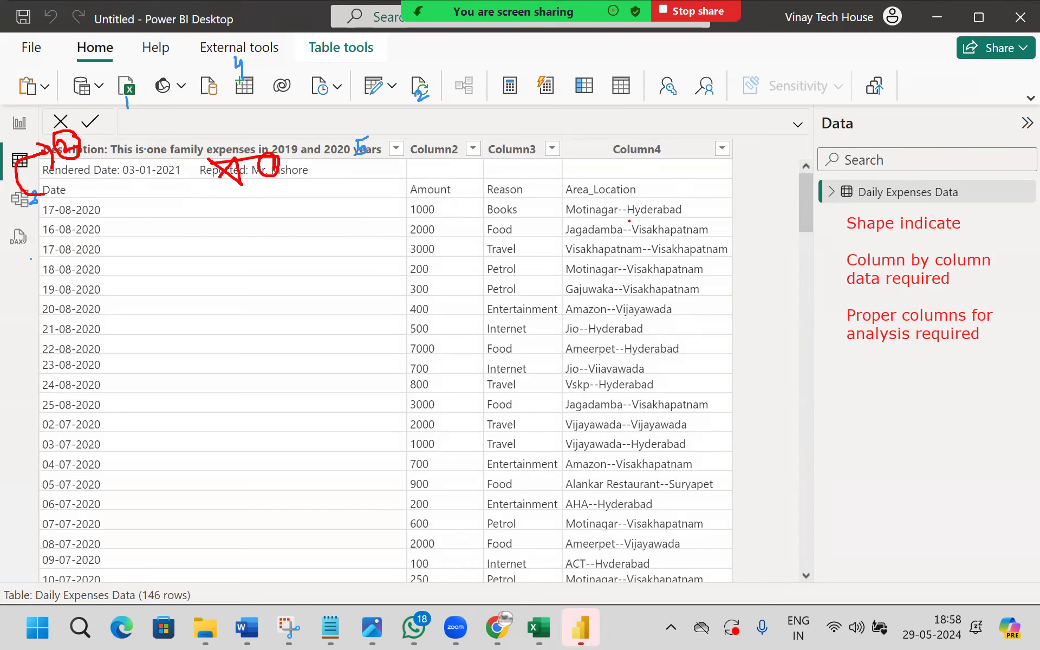
Step: Mark the double hyphens down Column4 in red with a circled 3, underline the Transform data mark, and clear the red drawings
mouse_move(612, 218)
mouse_down()
mouse_move(633, 218)
mouse_move(653, 253)
mouse_move(628, 299)
mouse_up()
mouse_move(614, 182)
mouse_down()
mouse_move(628, 249)
mouse_move(646, 265)
mouse_move(617, 298)
mouse_move(633, 454)
mouse_move(624, 548)
mouse_up()
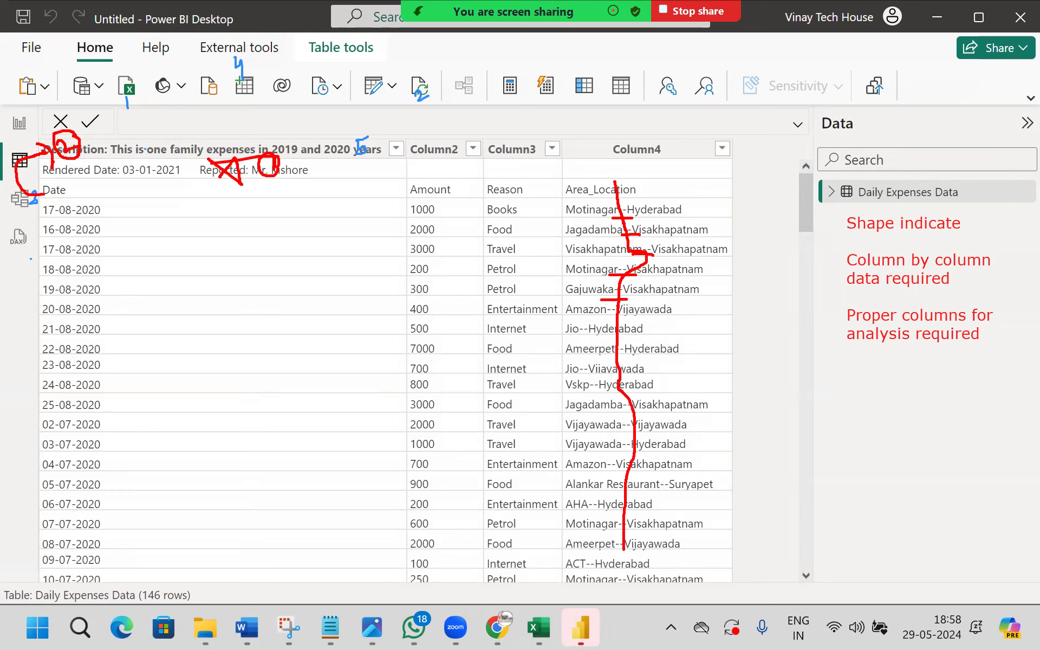
drag(596, 129, 598, 154)
mouse_move(622, 139)
mouse_down()
mouse_move(619, 130)
mouse_move(580, 166)
mouse_move(618, 118)
mouse_up()
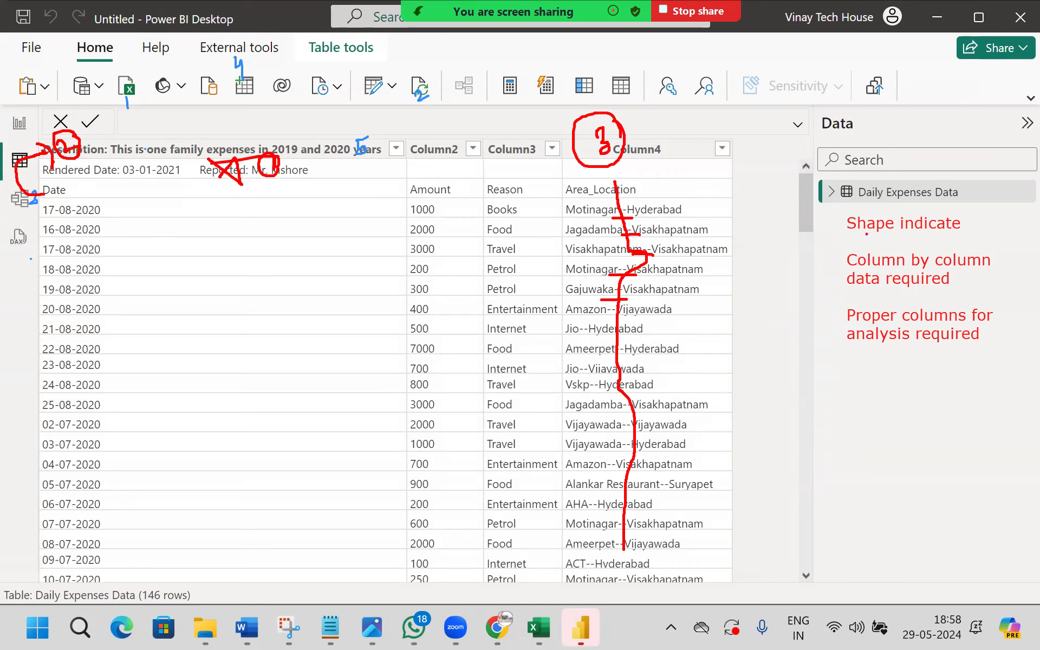
drag(436, 82, 481, 61)
key(Escape)
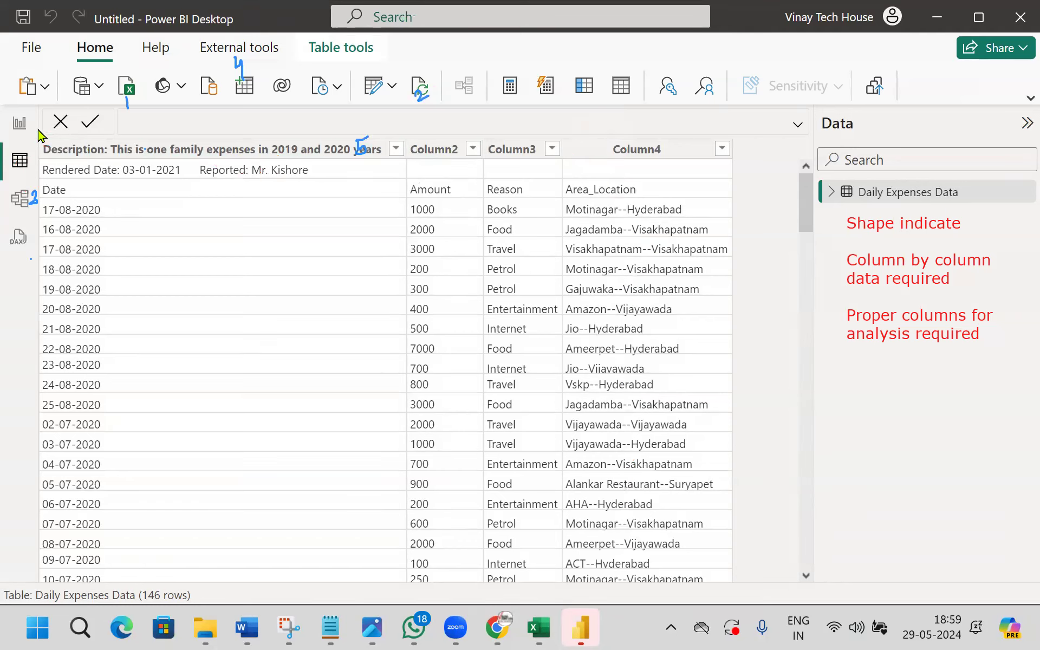
Step: Return to Report view and open the data in a maximized Power Query Editor through Transform data
click(20, 129)
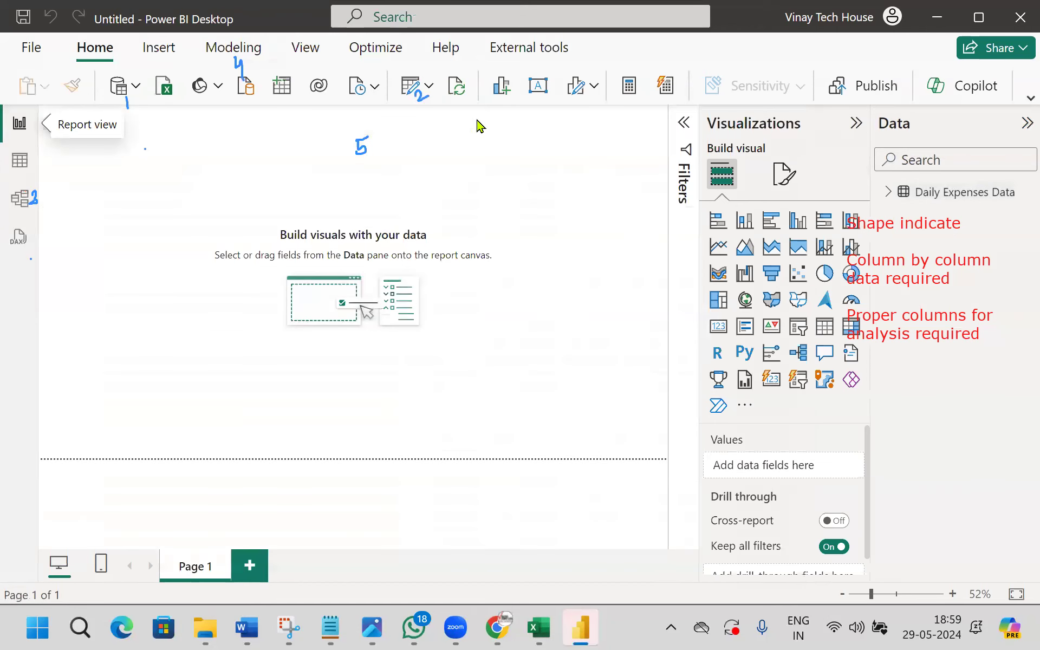
click(429, 87)
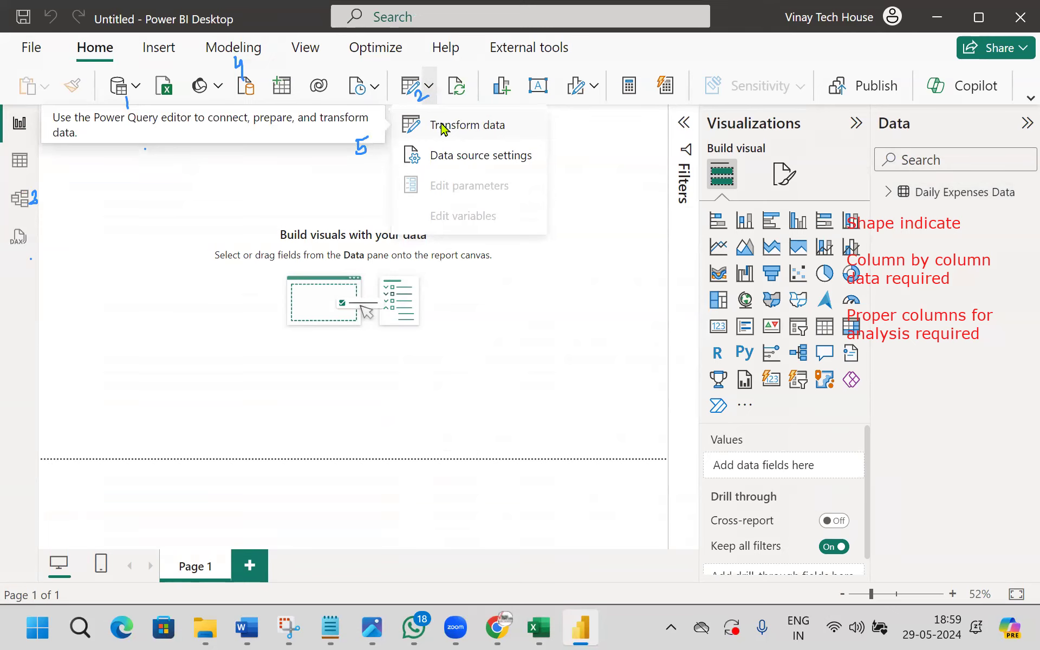
click(443, 126)
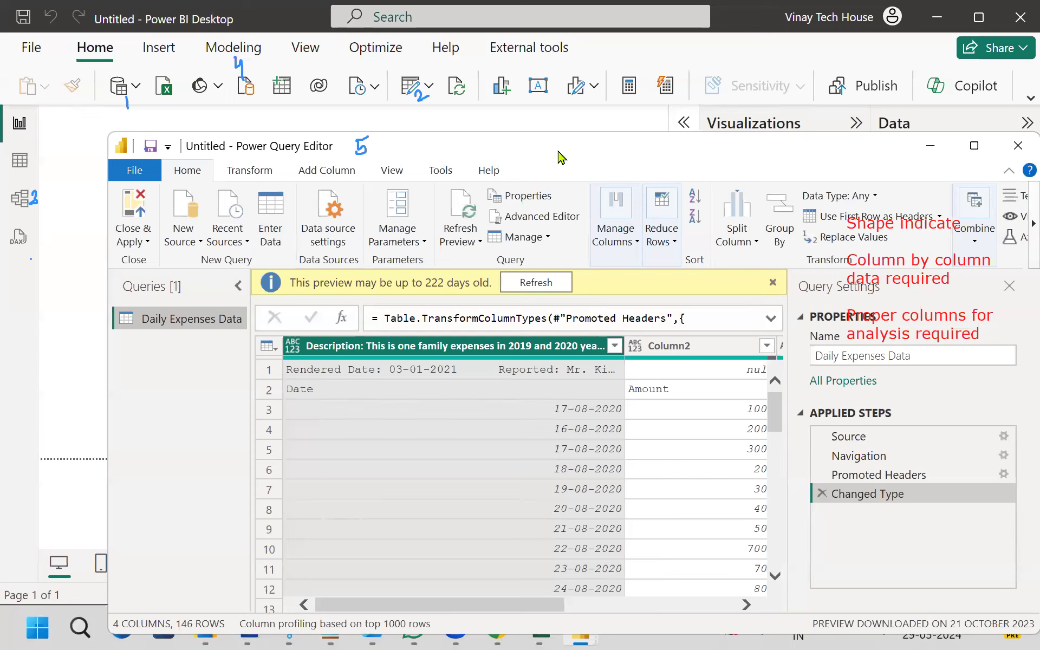
drag(561, 158, 538, 92)
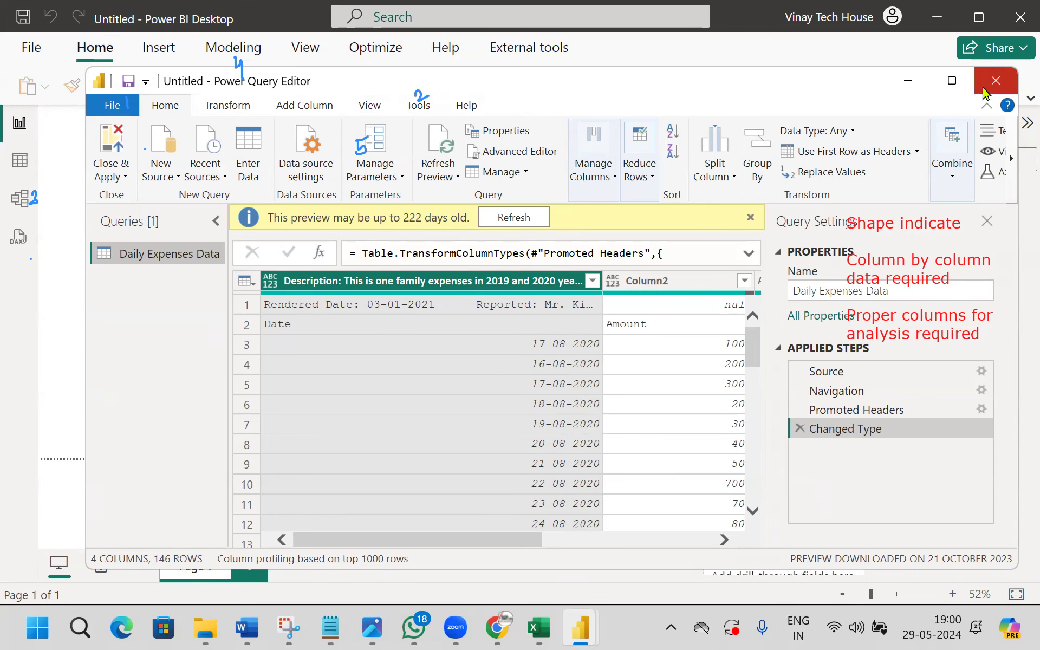
click(952, 81)
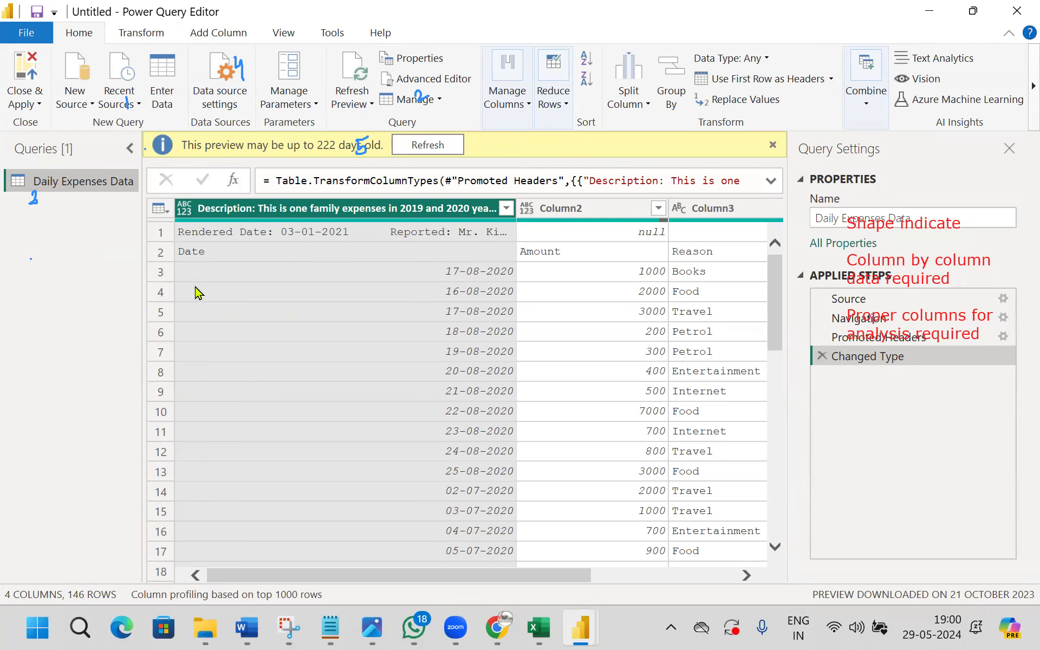
Step: Open and circle the query's table options in red, boxing Remove Top Rows as 1 and Use First Row as Headers as 2
click(162, 213)
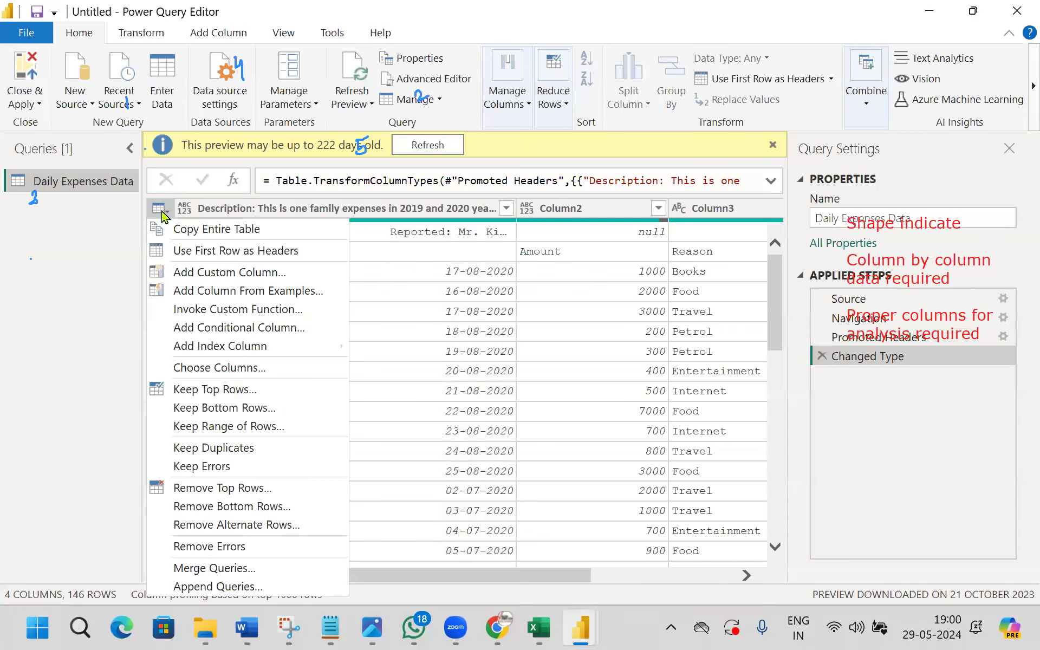
drag(176, 204, 146, 216)
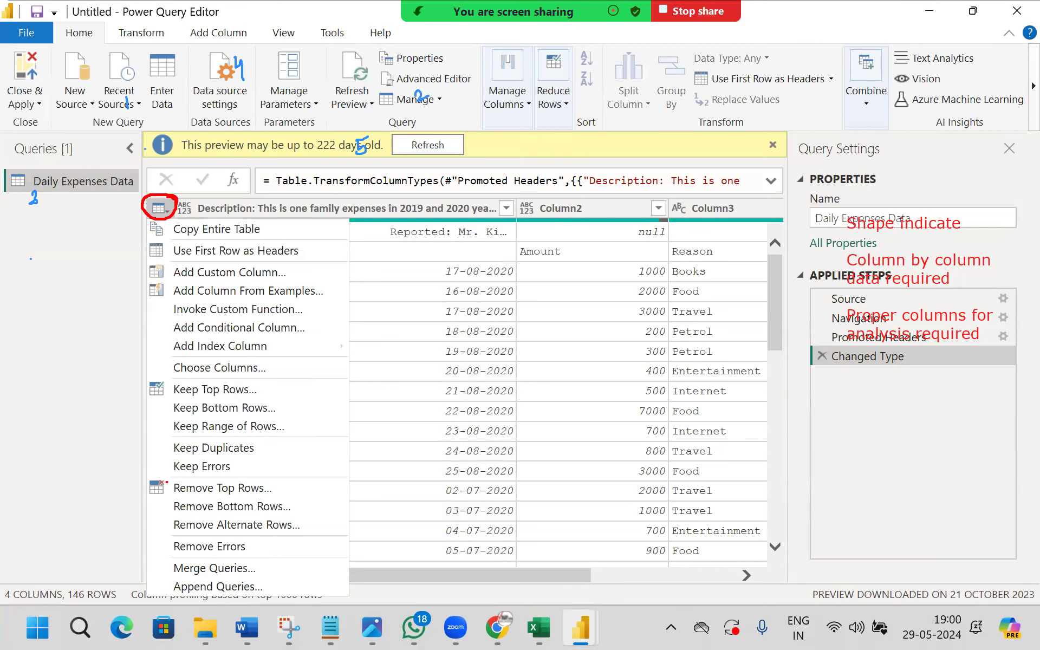
mouse_move(133, 474)
mouse_down()
mouse_move(302, 498)
mouse_move(354, 463)
mouse_up()
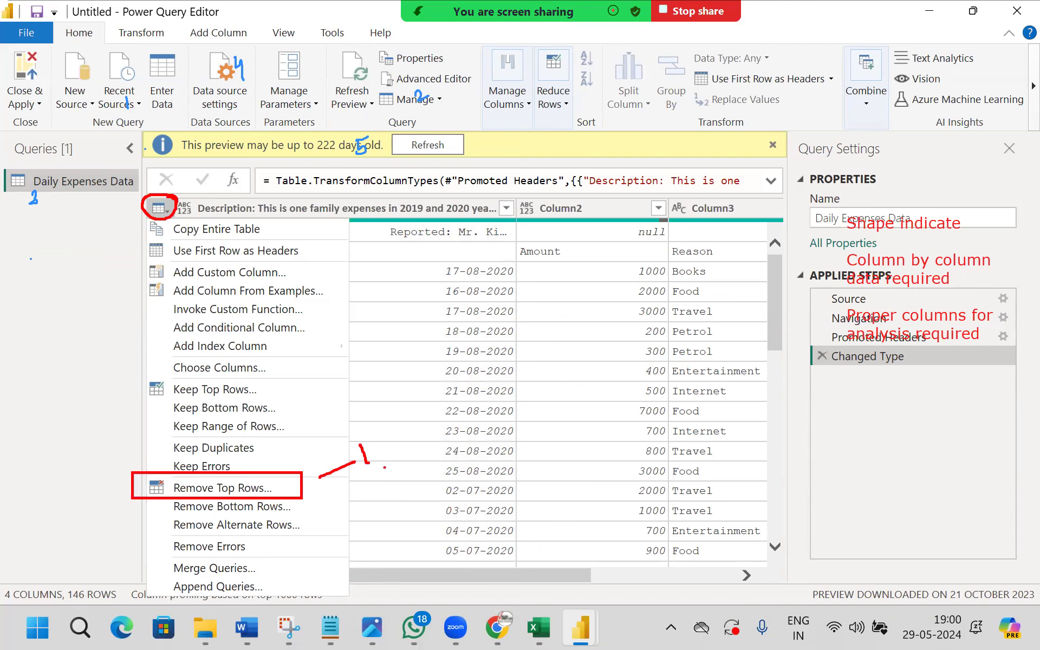
mouse_move(129, 237)
mouse_down()
mouse_move(196, 260)
mouse_move(336, 265)
mouse_move(389, 255)
mouse_up()
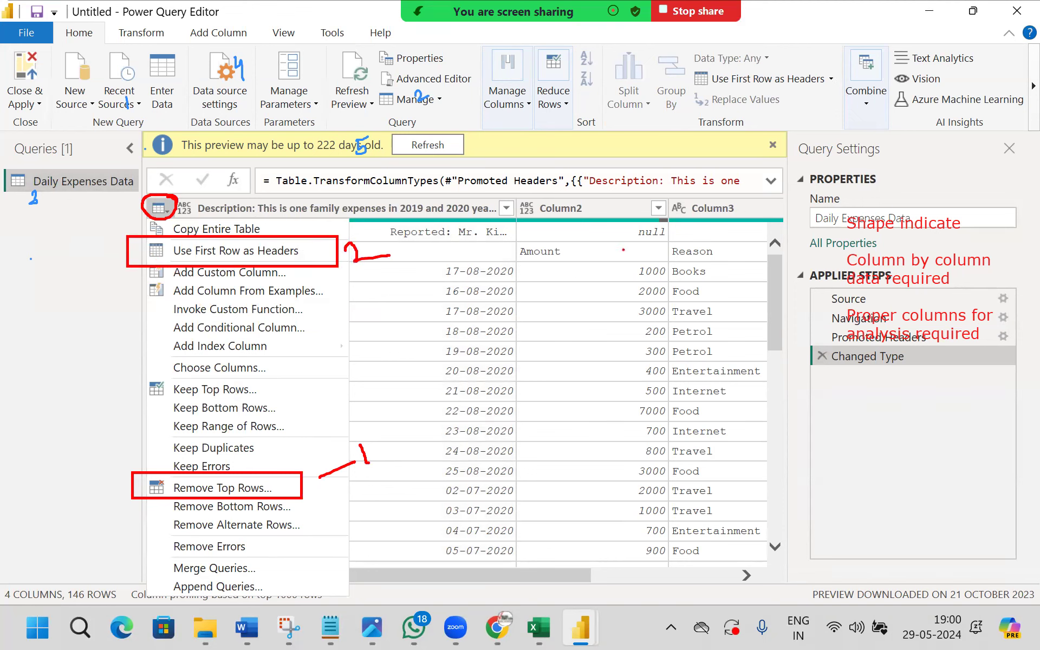
Step: Box and label the area beyond Column3 in red, circle and tick Close & Apply, and clear the red drawings
drag(770, 206, 854, 582)
mouse_move(778, 160)
mouse_down()
mouse_move(776, 190)
mouse_move(813, 181)
mouse_up()
drag(813, 165, 846, 175)
mouse_move(861, 141)
mouse_down()
mouse_move(872, 171)
mouse_move(890, 157)
mouse_move(894, 172)
mouse_up()
drag(899, 138, 946, 159)
drag(948, 136, 957, 135)
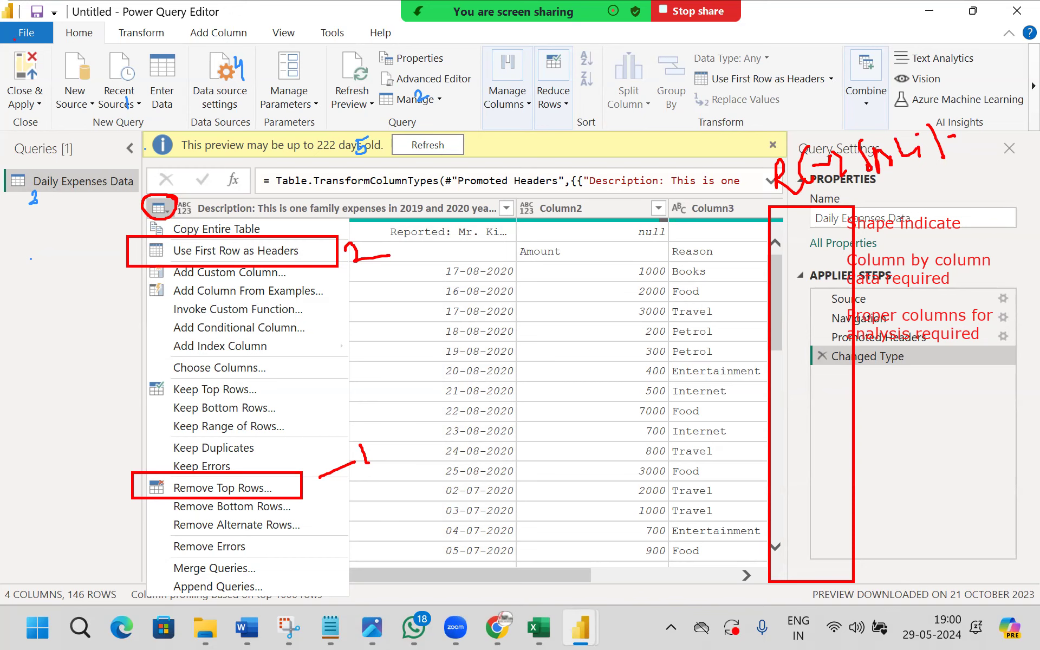
mouse_move(2, 75)
mouse_down()
mouse_move(19, 61)
mouse_move(6, 125)
mouse_move(62, 36)
mouse_move(43, 50)
mouse_up()
mouse_move(51, 82)
mouse_down()
mouse_move(62, 93)
mouse_move(114, 76)
mouse_up()
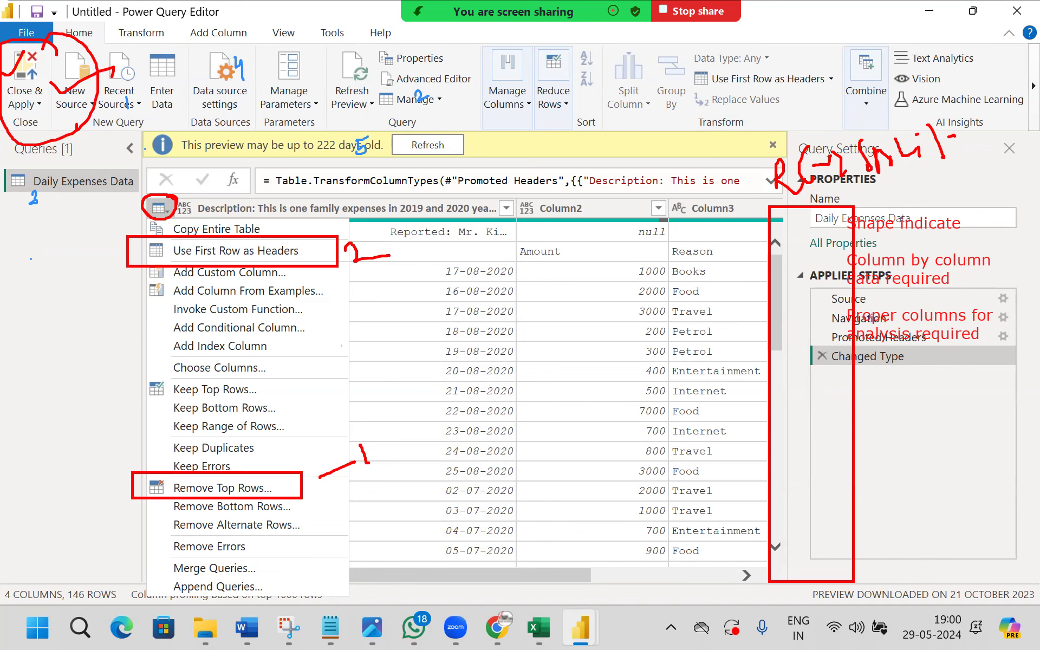
key(Escape)
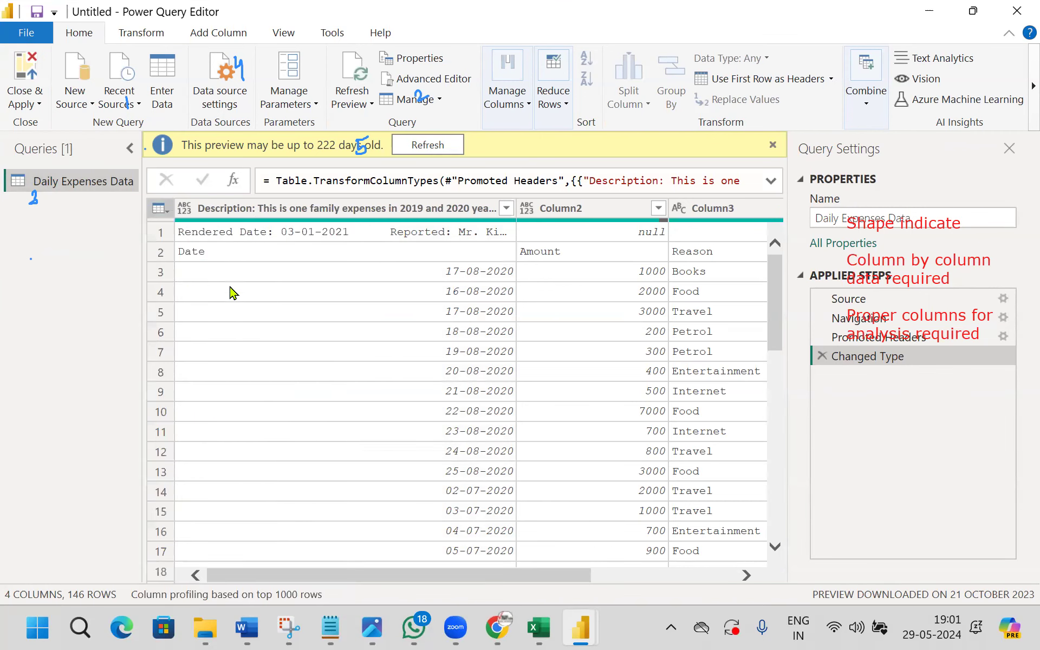
Step: Try removing the top 1 row from the Daily Expenses Data query, and delete the Removed Top Rows applied step
click(160, 209)
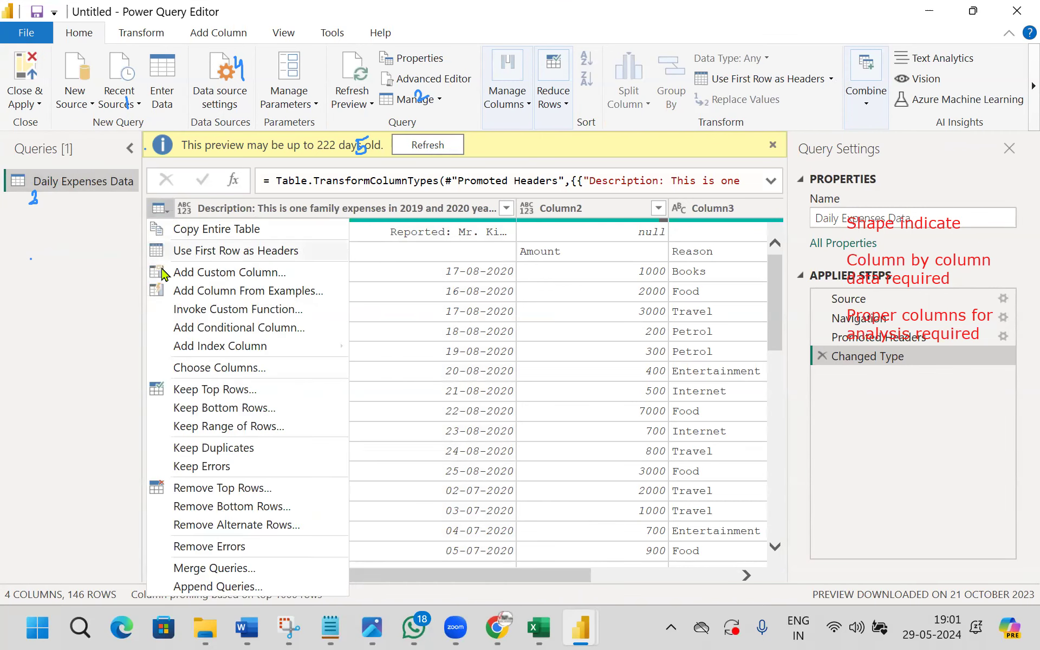
click(401, 372)
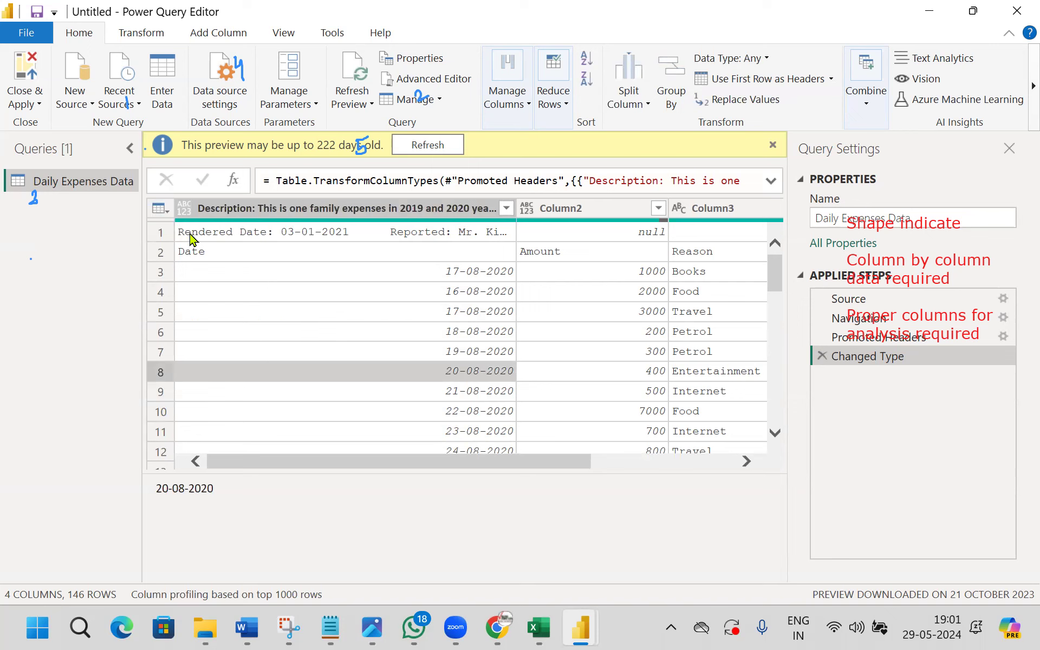
click(161, 209)
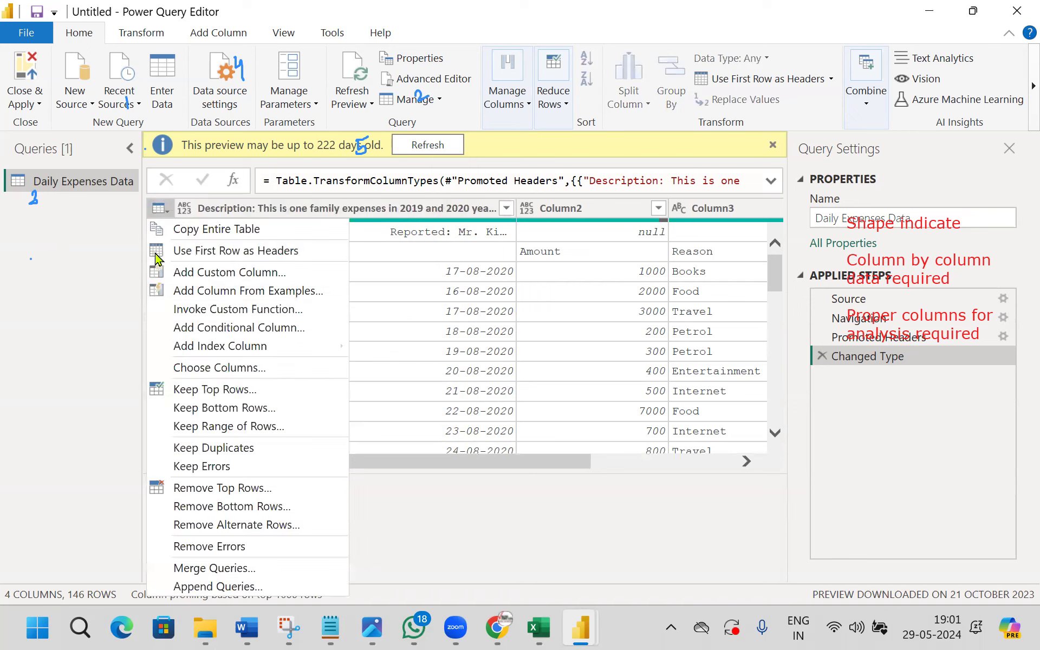
click(208, 490)
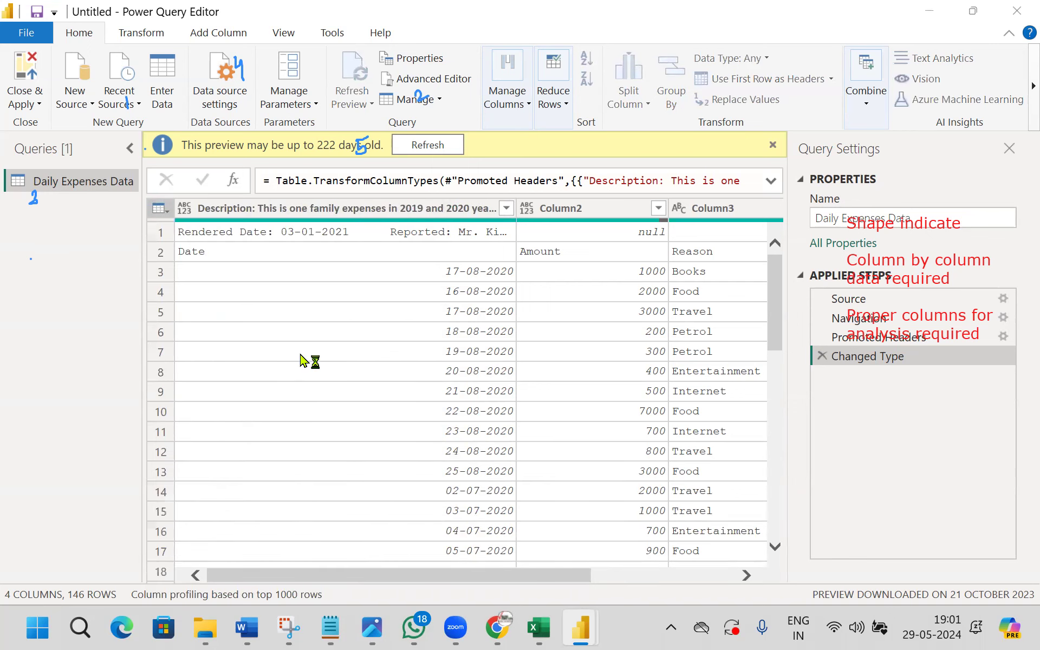
text(1)
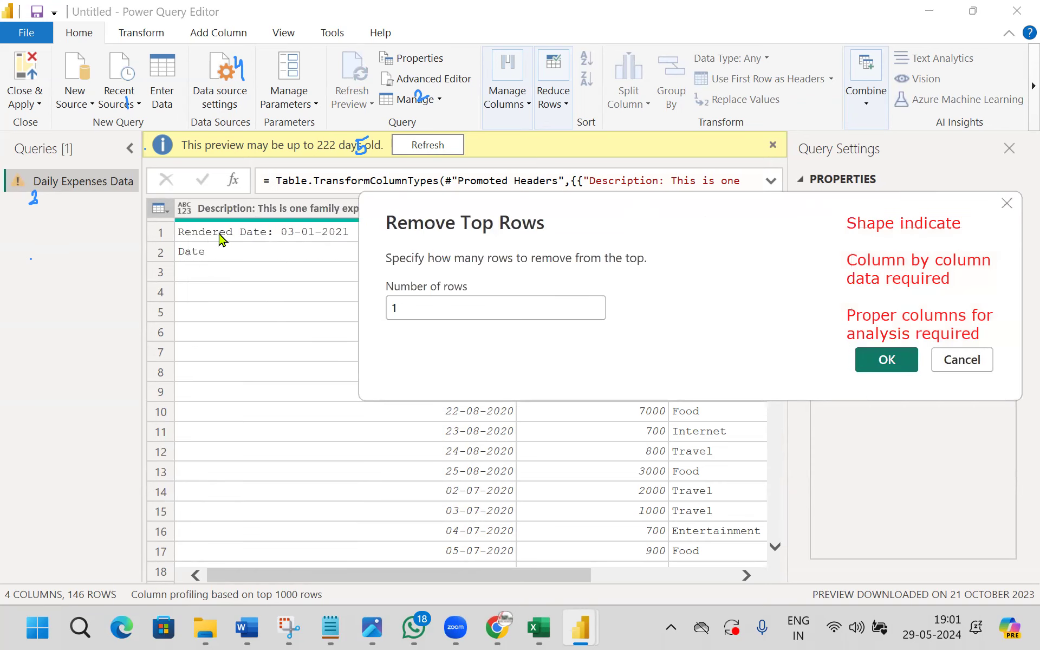
click(873, 363)
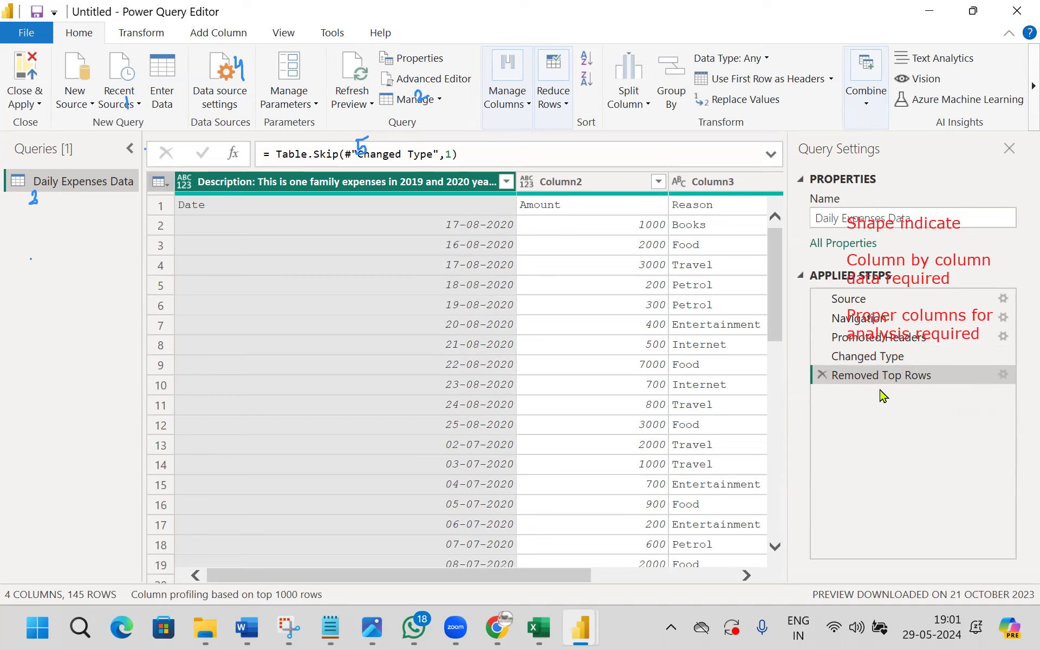
click(822, 375)
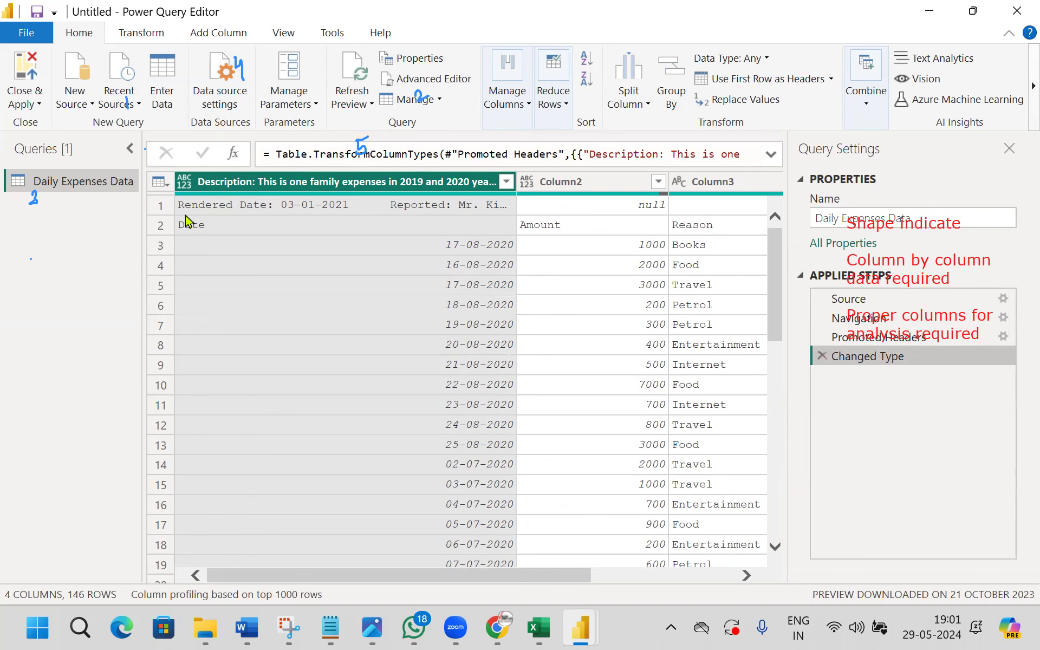
Step: Remove the top 1 row, which holds the rendered date, from the Daily Expenses Data query
click(161, 182)
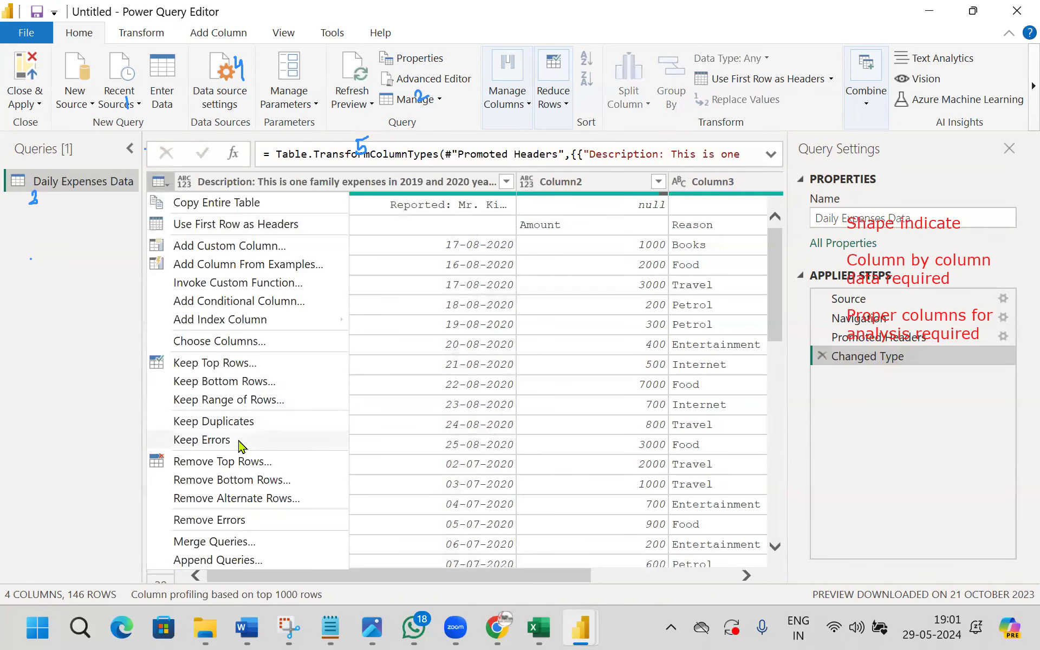
click(241, 461)
text(1)
click(710, 368)
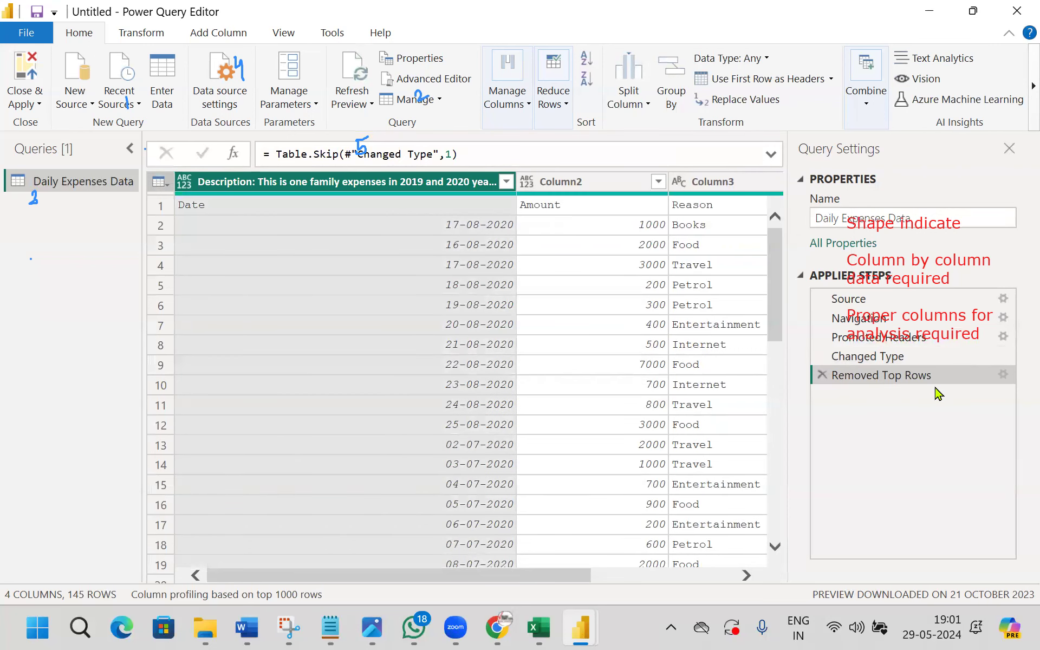
Step: Open the table-wide transformation options of the Daily Expenses Data query
click(161, 186)
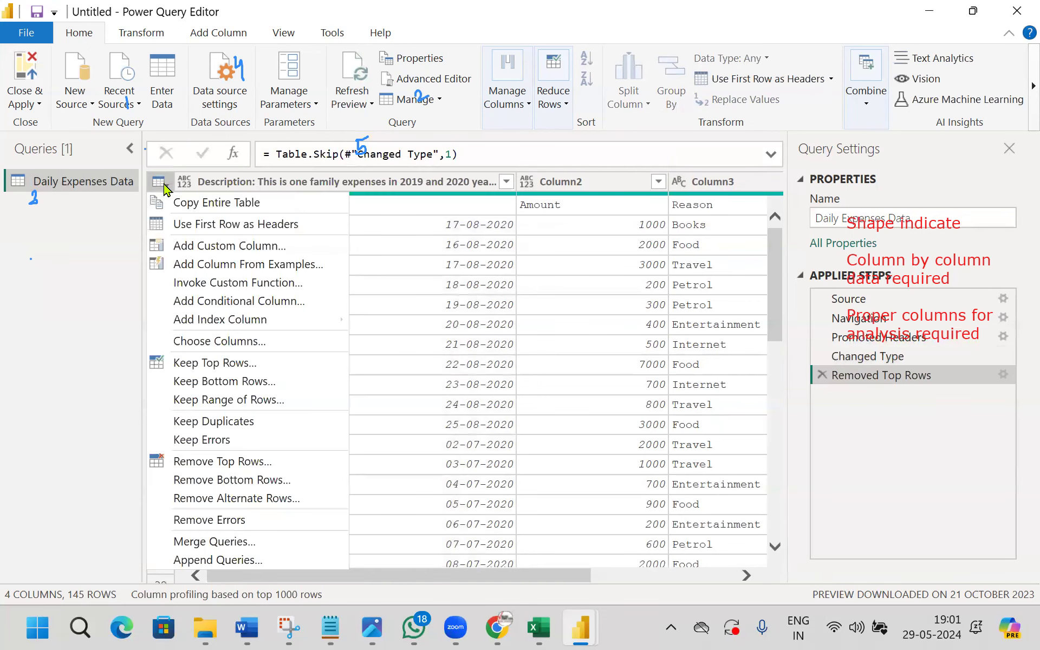
Step: Promote the first row to headers and split the Area_Location column at each occurrence of the custom delimiter "--"
click(209, 224)
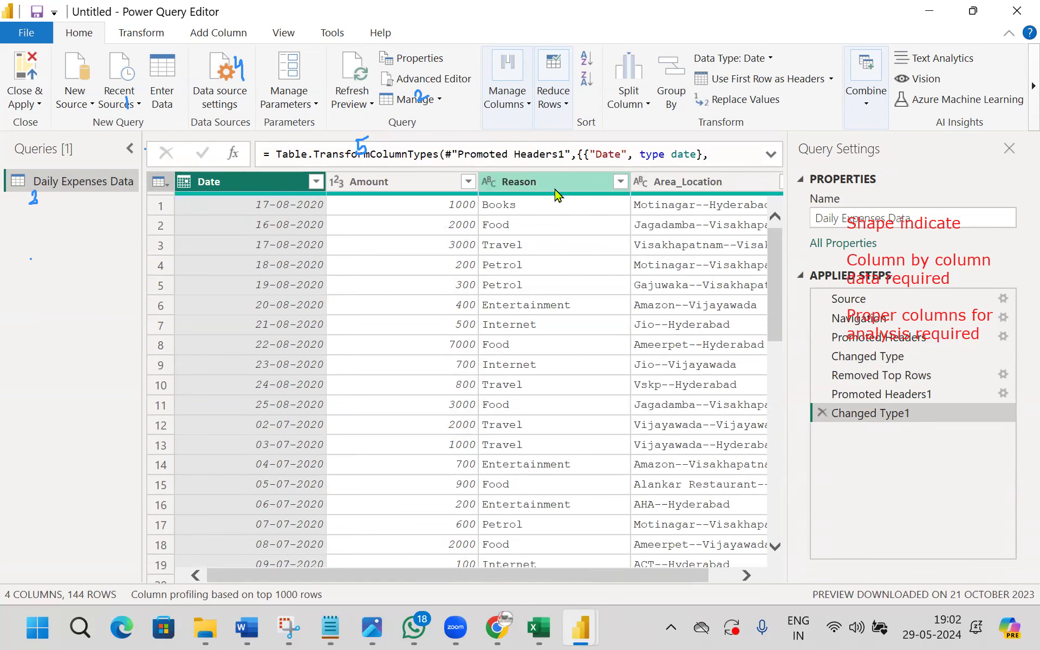
drag(604, 579, 728, 571)
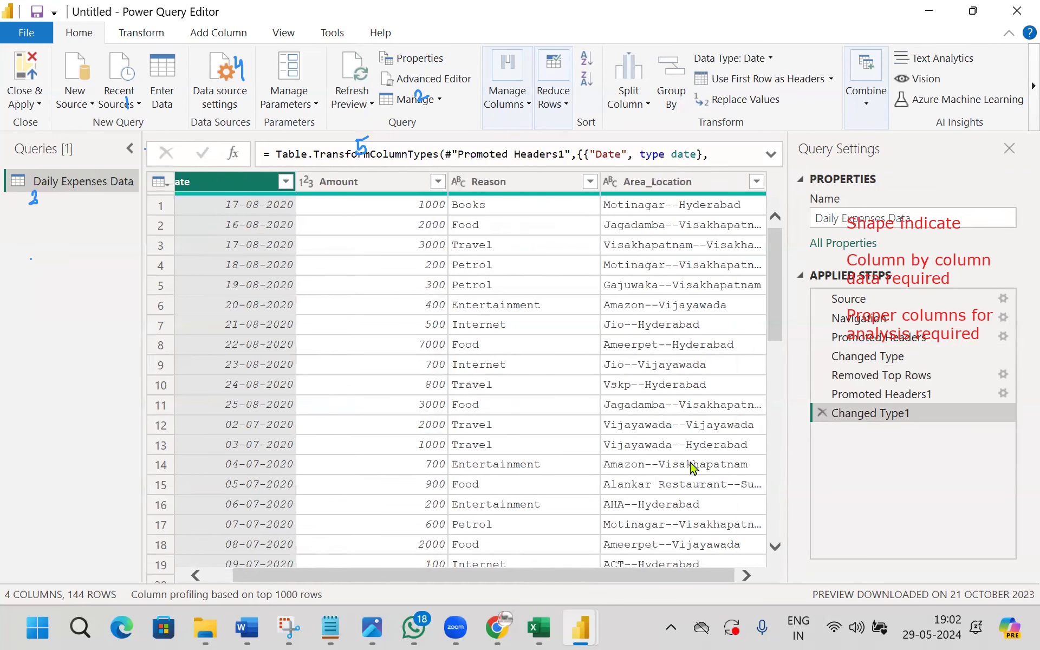
right_click(660, 190)
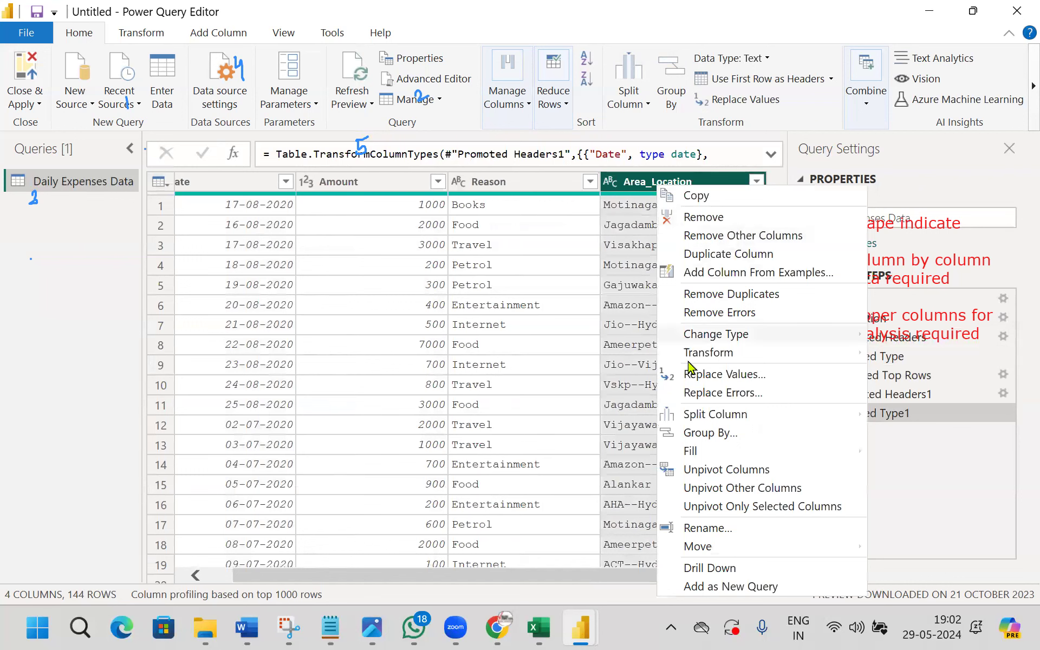
mouse_move(726, 421)
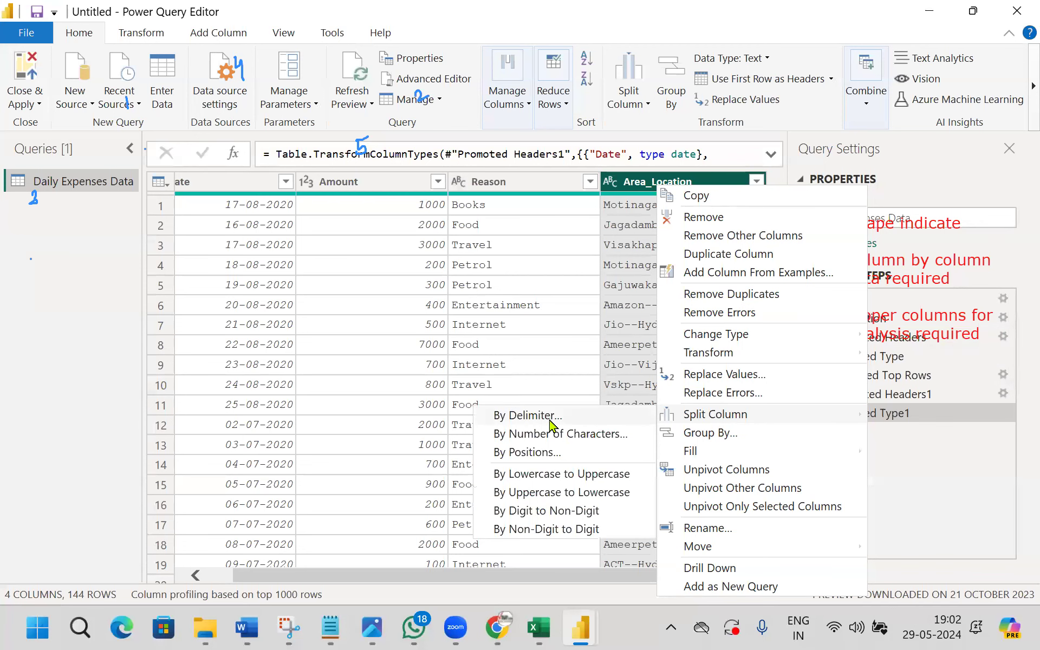
click(550, 422)
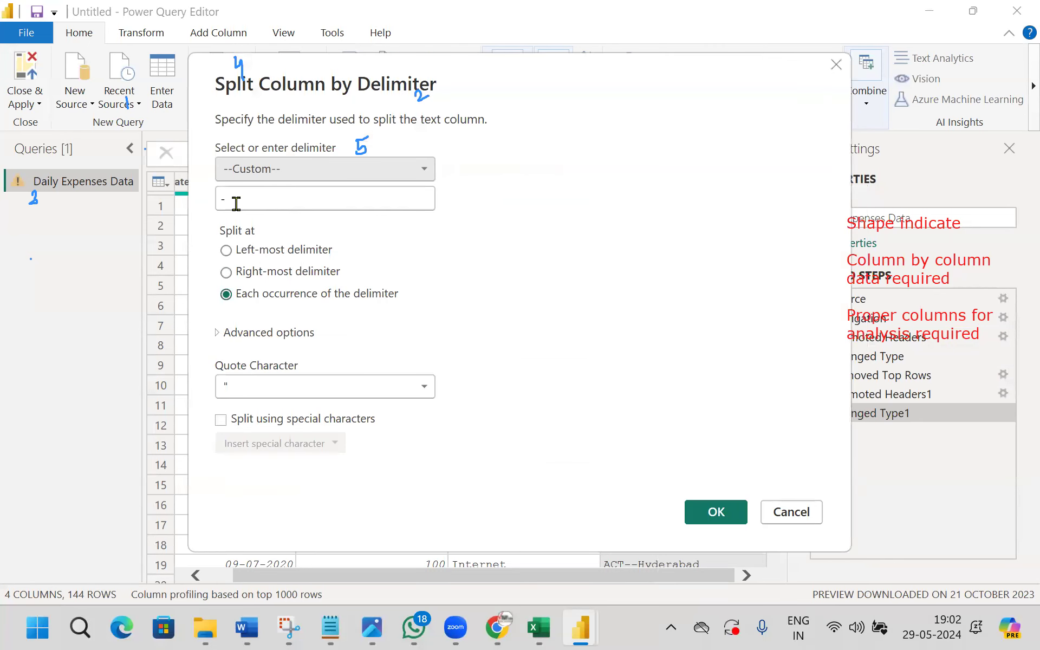
click(249, 203)
text(-)
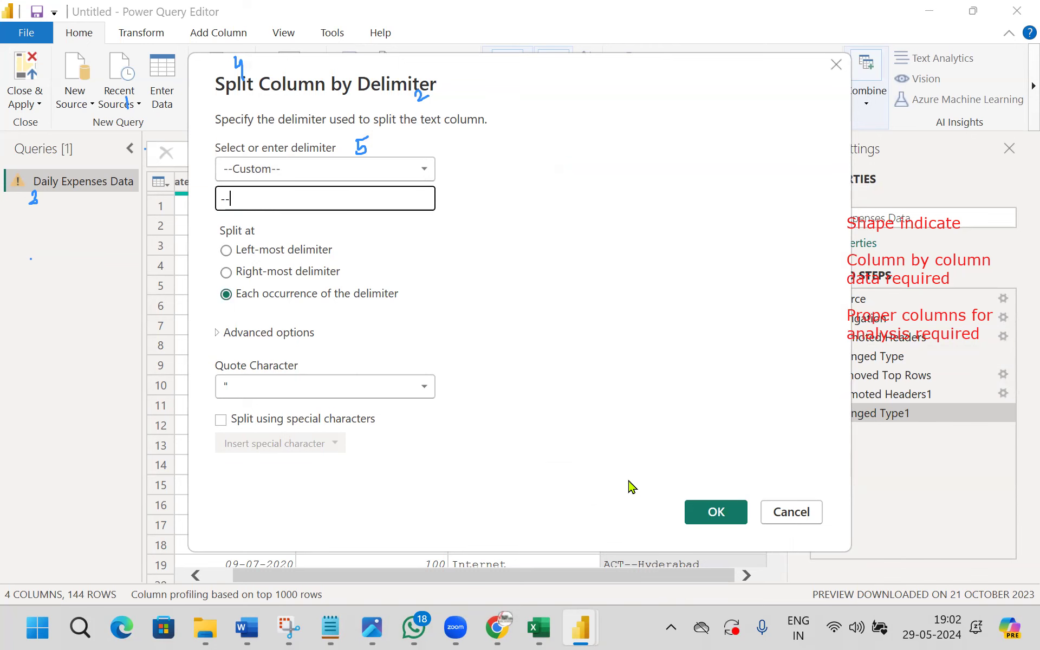
click(706, 515)
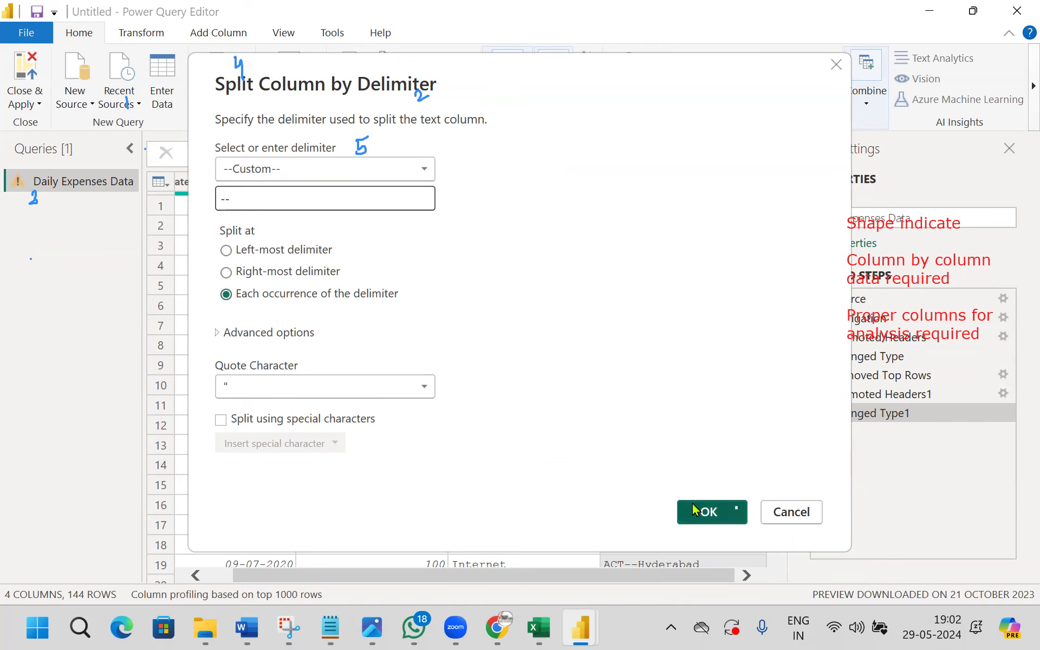
Step: Rename the split columns Area_Location.1 and Area_Location.2 as Area and Location
drag(602, 577, 698, 577)
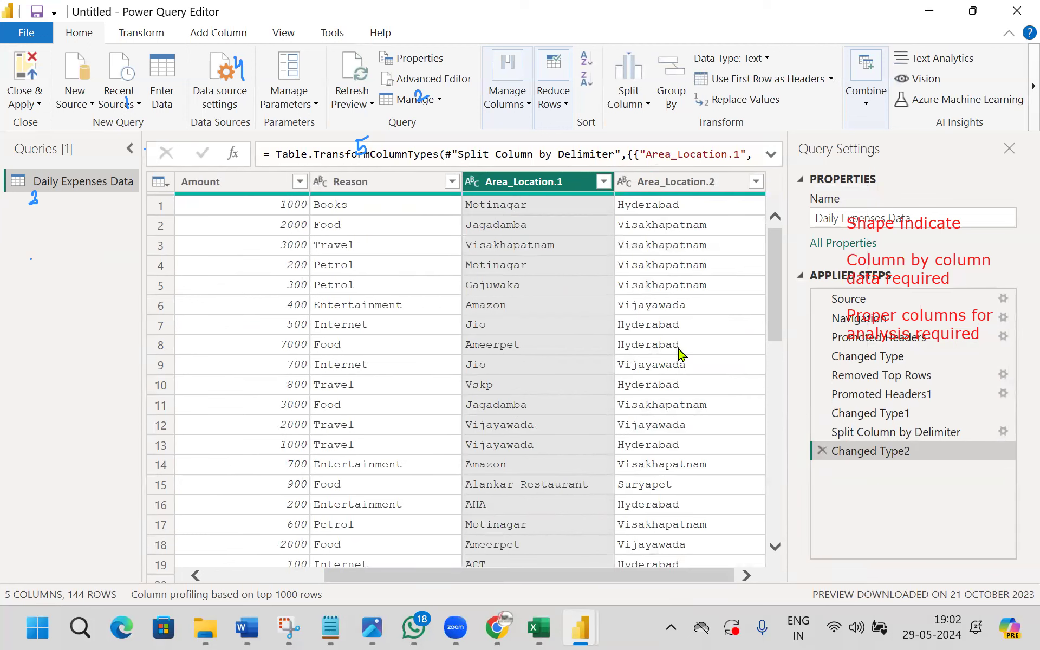
double_click(553, 187)
text(Area)
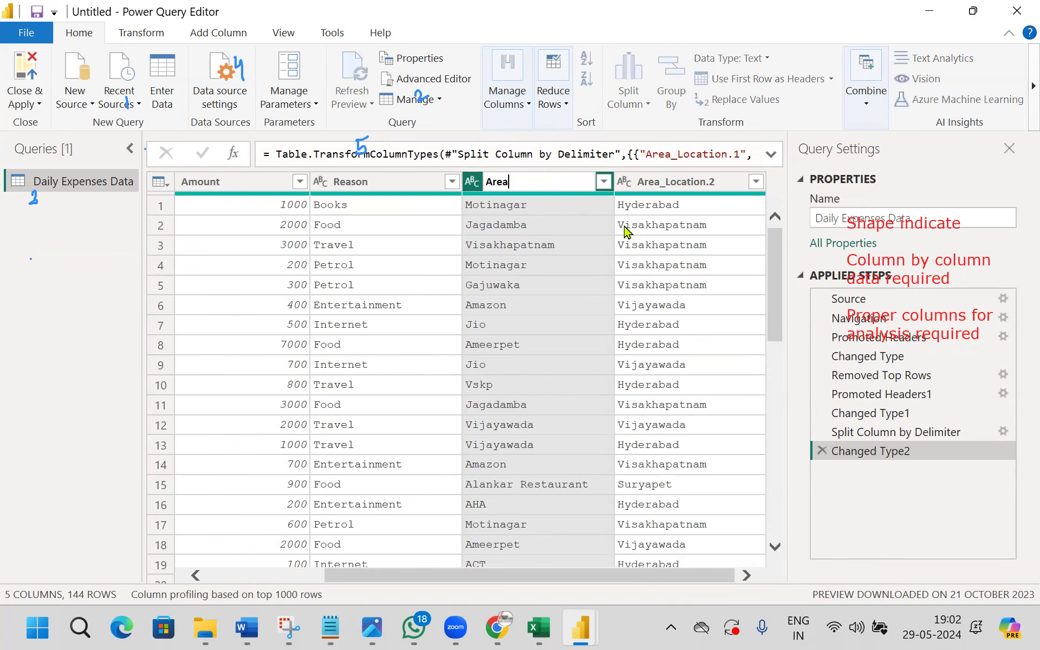
click(676, 184)
double_click(676, 181)
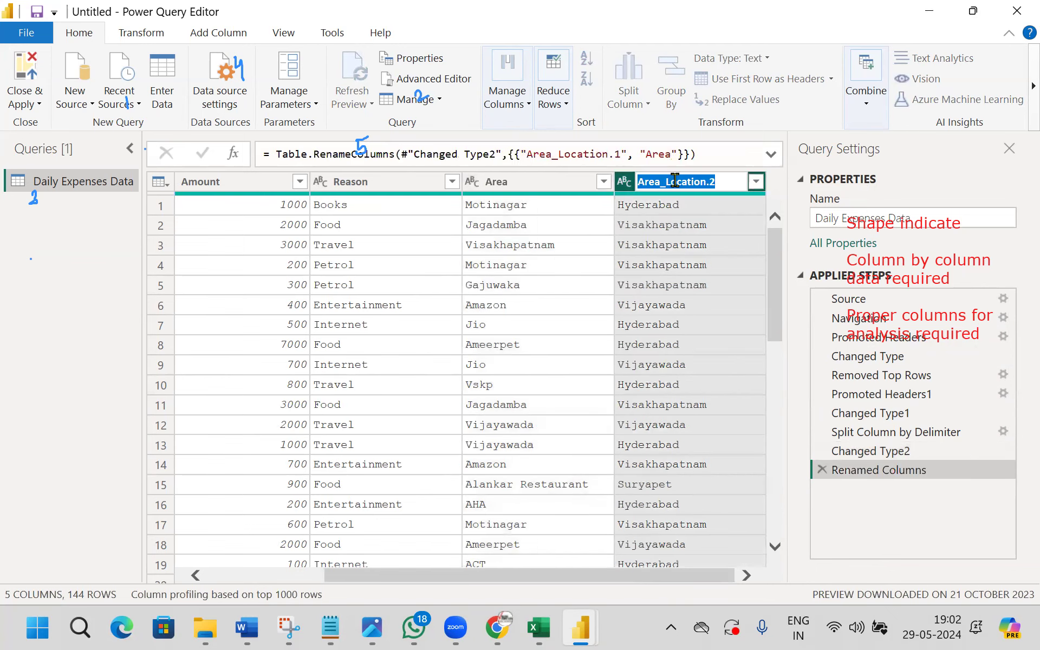
text(Locat)
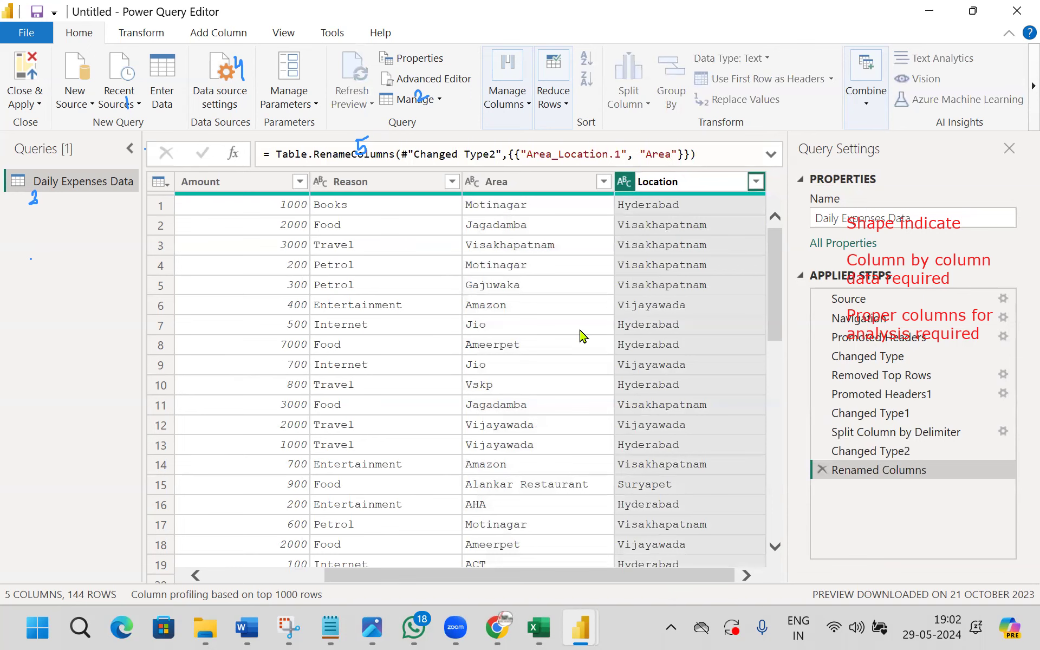
key(Return)
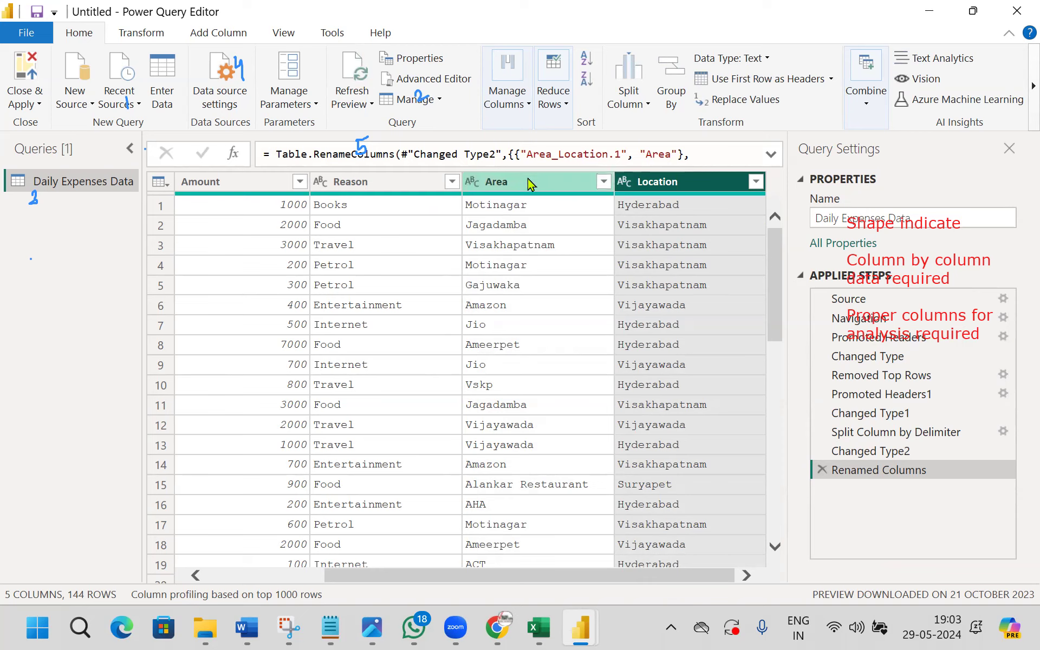
Step: Apply the pending query changes to the Daily Expenses Data table and close the query editor
drag(570, 579, 390, 580)
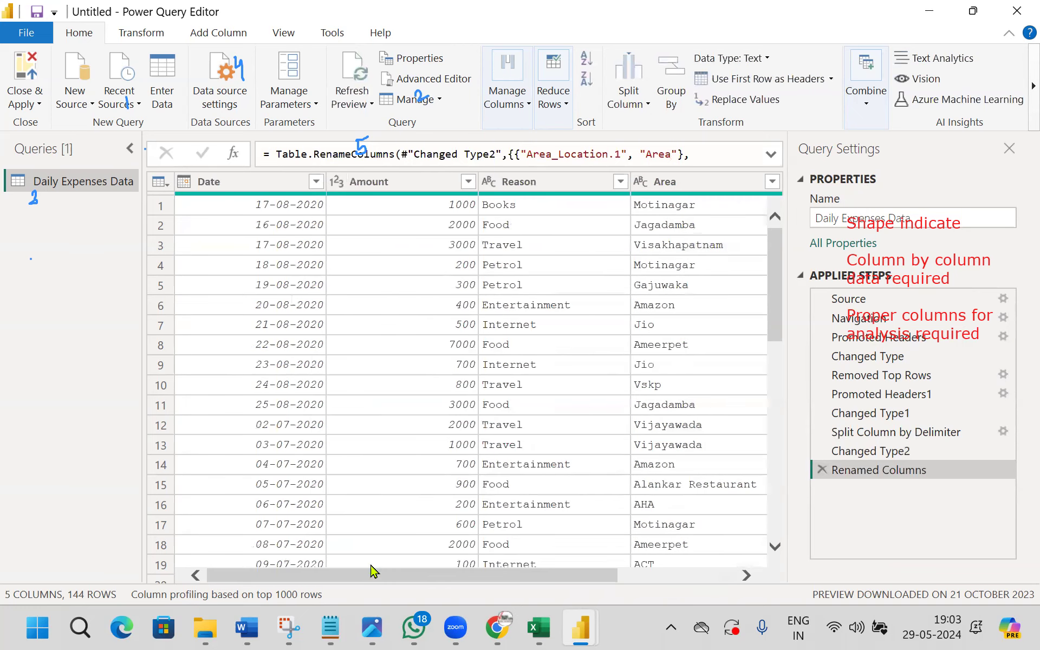
click(26, 110)
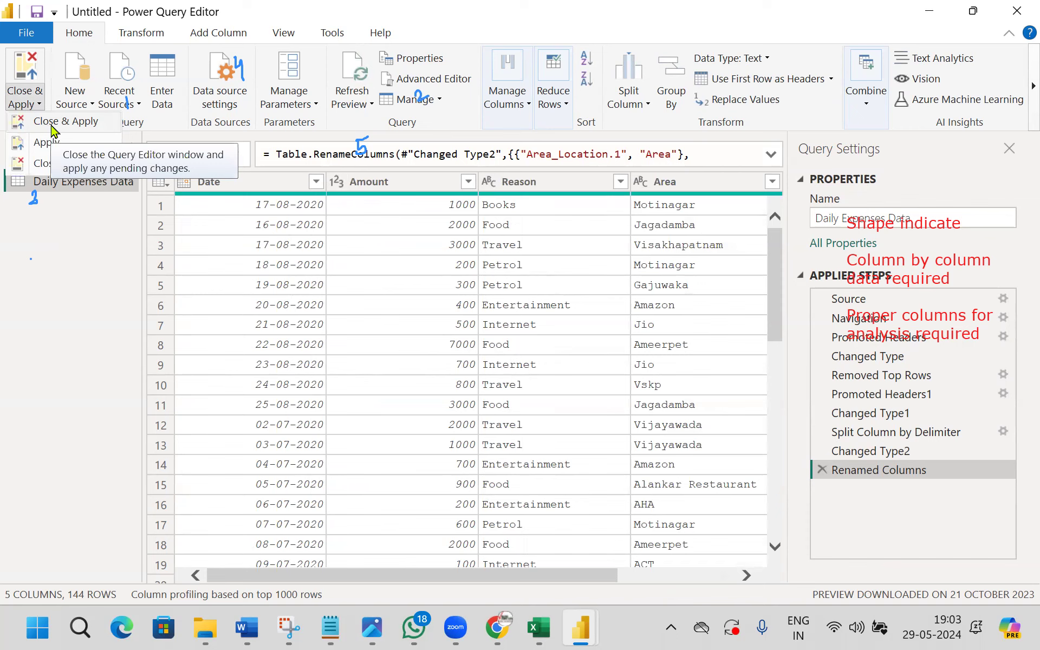
click(53, 130)
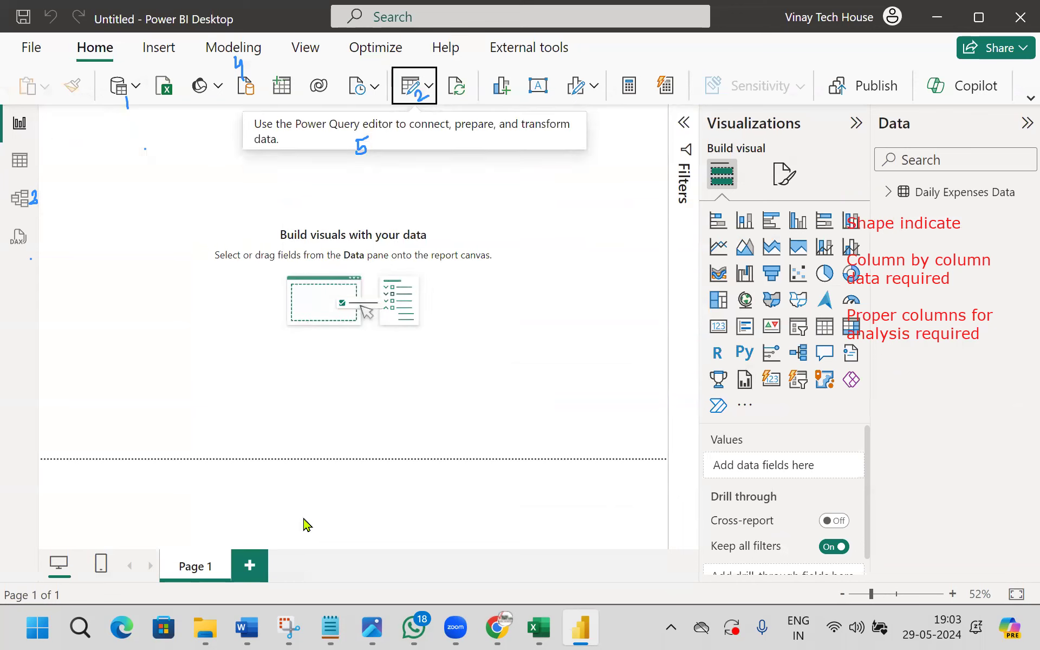
Step: Review the loaded Daily Expenses Data rows in the table view and its fields in the model view, and return to the report view
click(20, 162)
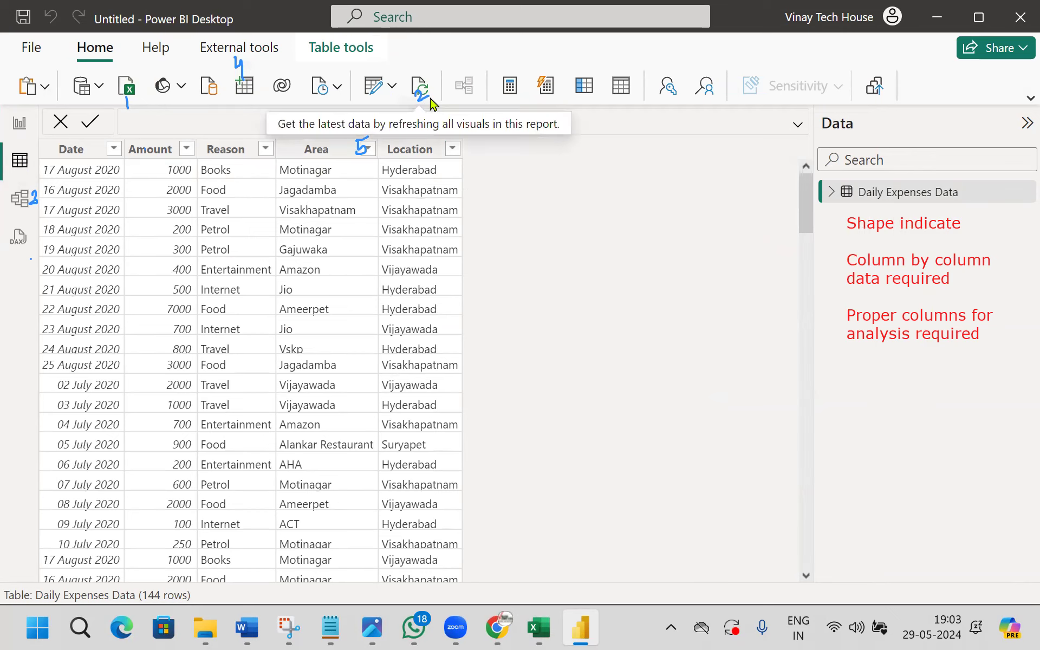
click(27, 199)
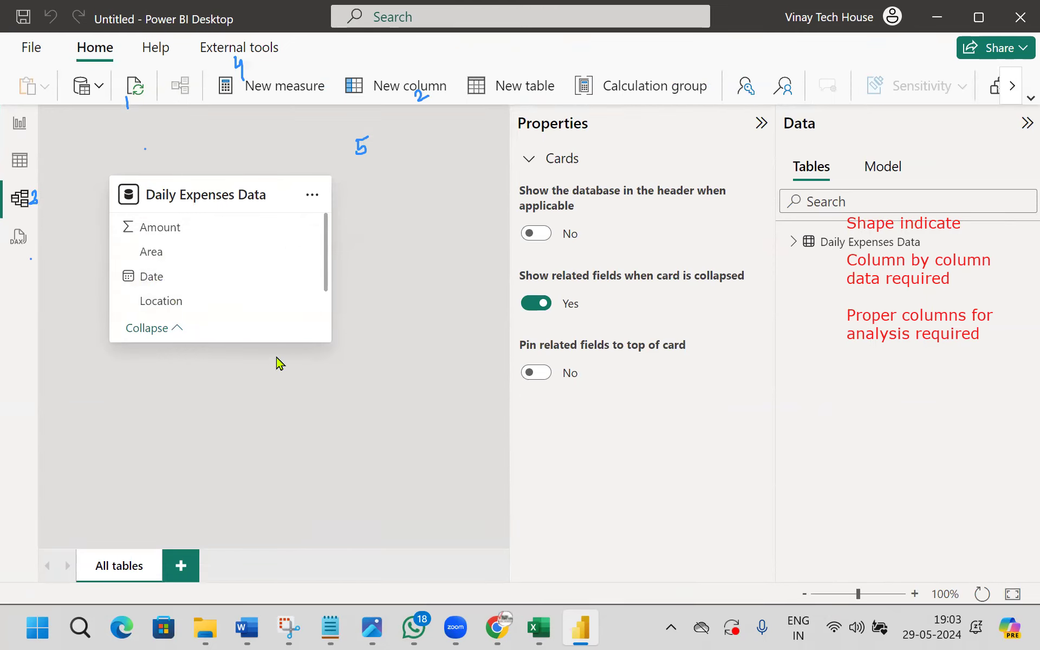
click(20, 125)
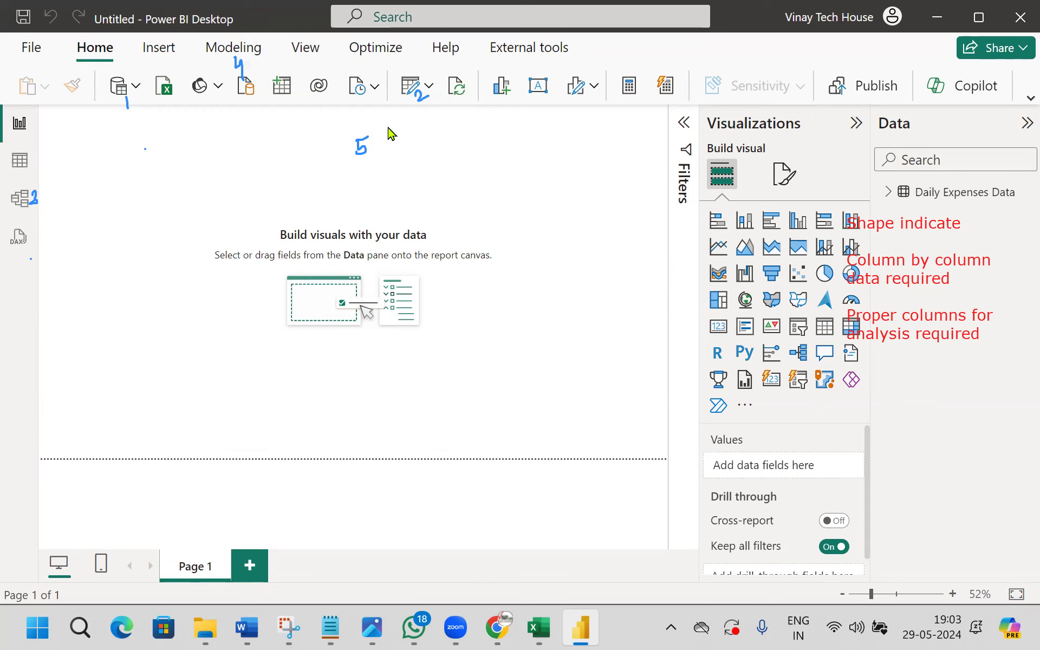
click(733, 33)
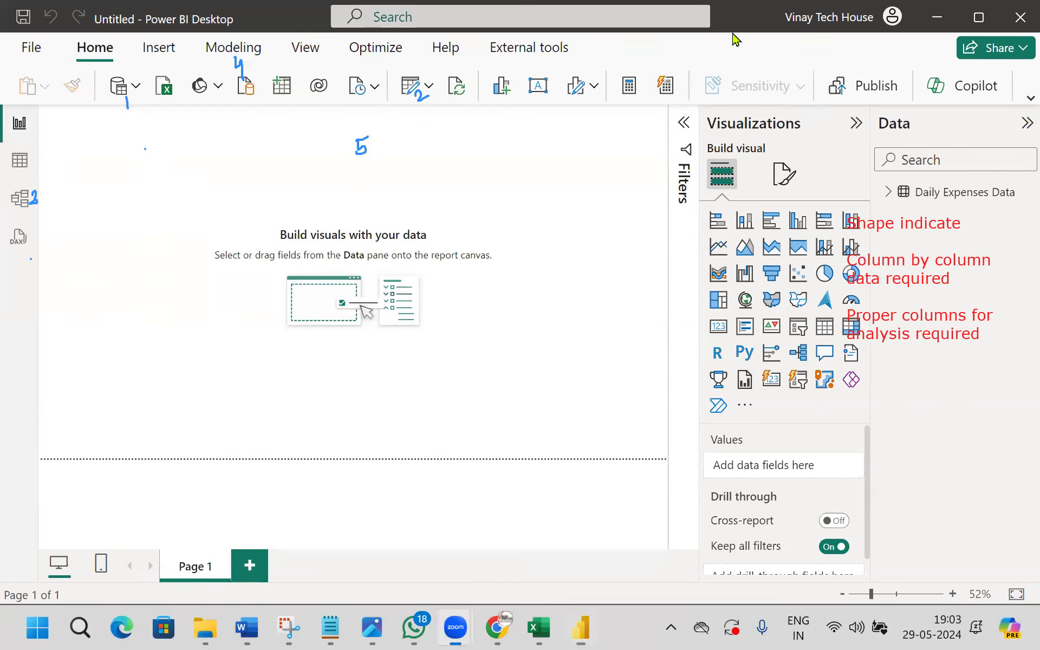
click(950, 101)
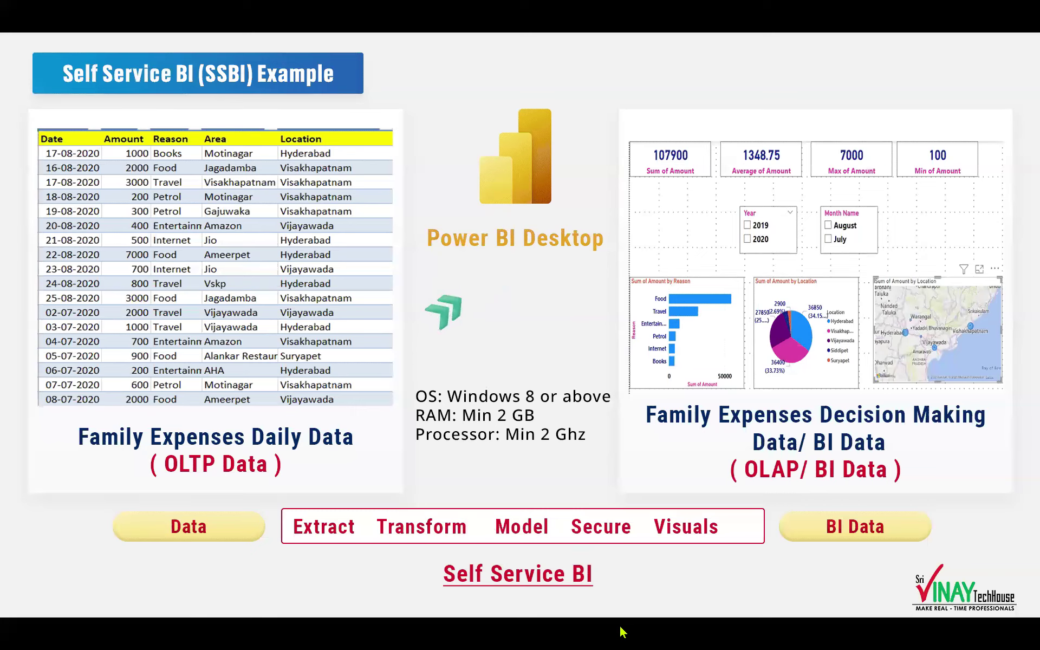
key(alt+Tab)
key(Escape)
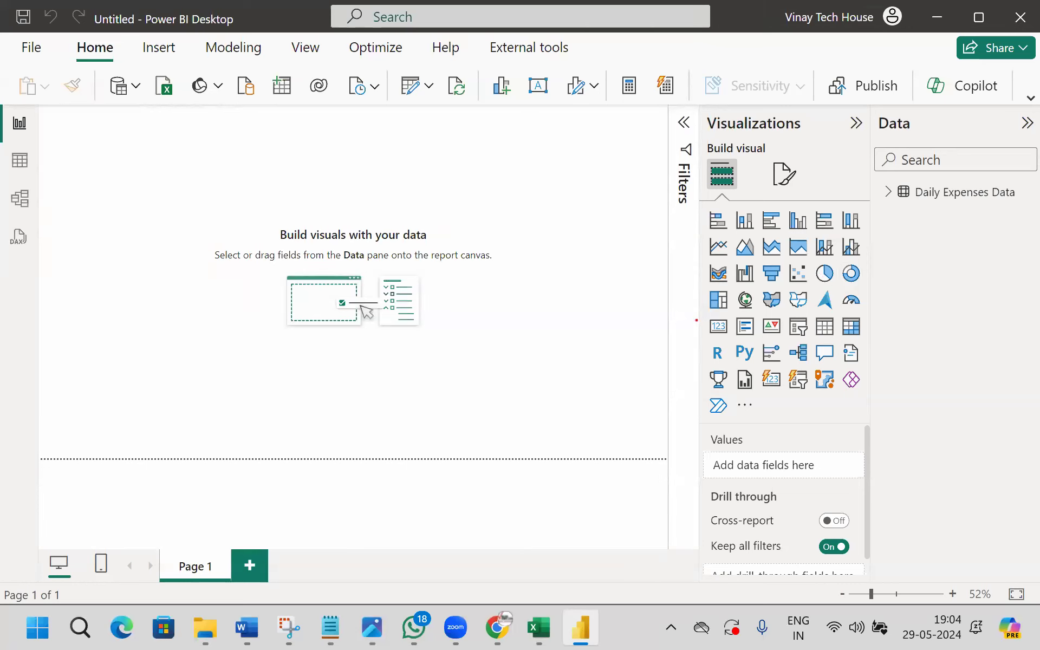
drag(704, 338, 731, 335)
mouse_move(810, 319)
mouse_down()
mouse_move(784, 335)
mouse_move(812, 316)
mouse_move(850, 316)
mouse_up()
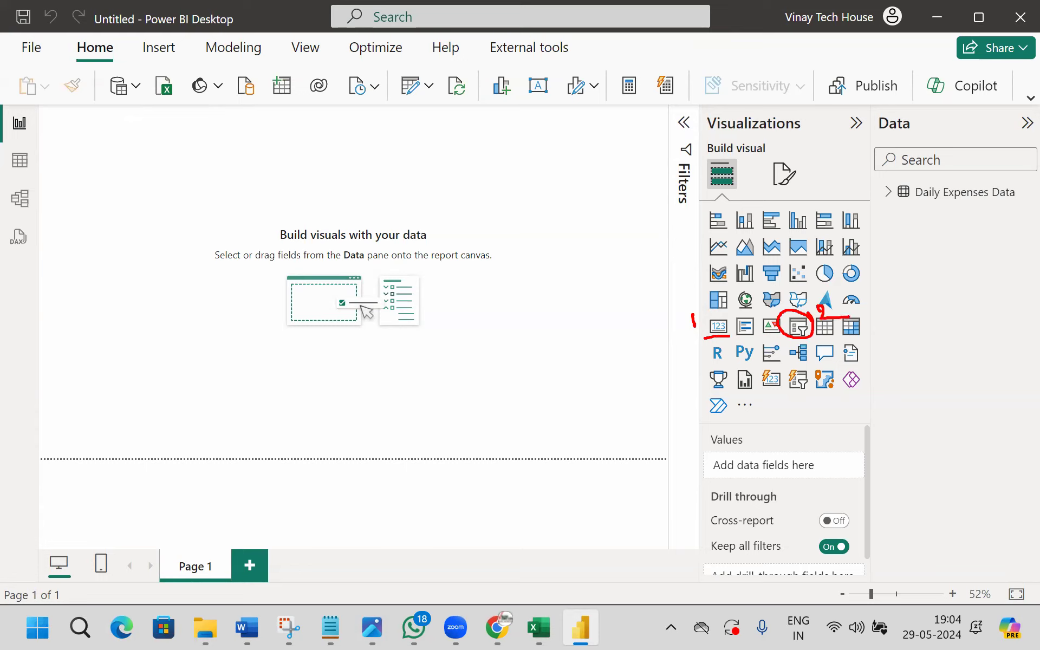
mouse_move(728, 215)
mouse_down()
mouse_move(699, 222)
mouse_move(734, 217)
mouse_up()
mouse_move(668, 213)
mouse_down()
mouse_move(679, 221)
mouse_move(670, 231)
mouse_up()
mouse_move(841, 271)
mouse_down()
mouse_move(816, 251)
mouse_move(831, 279)
mouse_up()
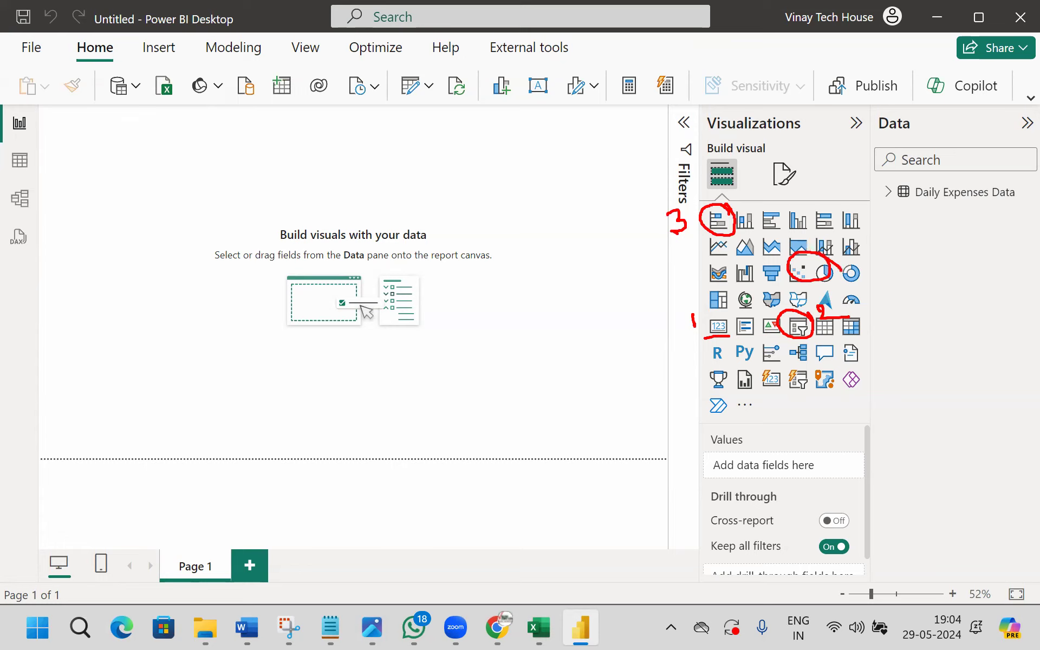
drag(822, 238, 839, 261)
drag(752, 284, 760, 303)
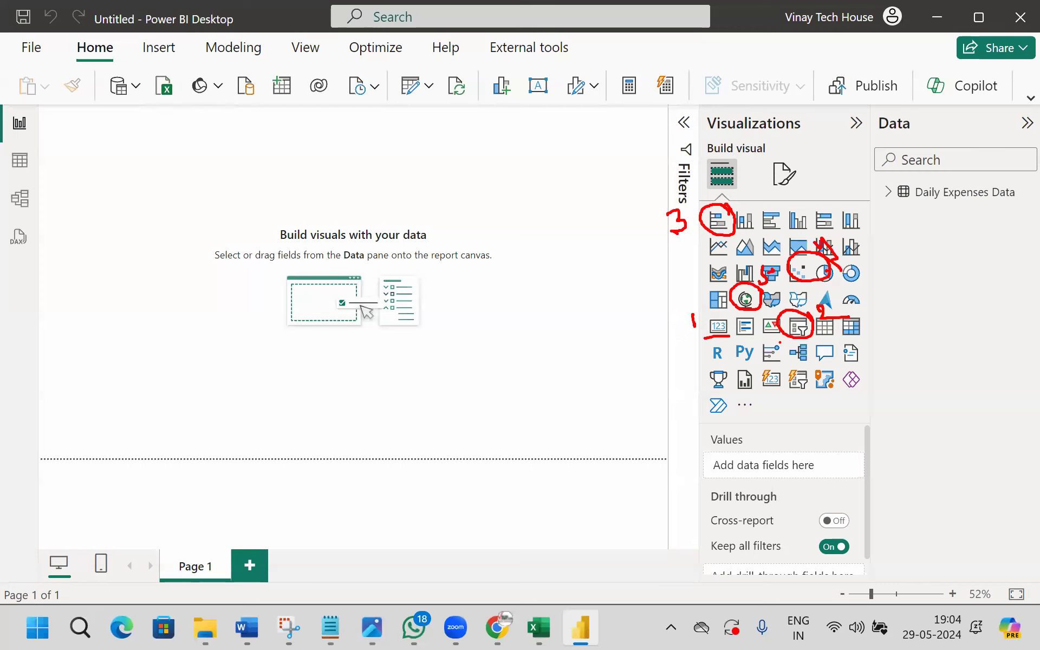
key(Escape)
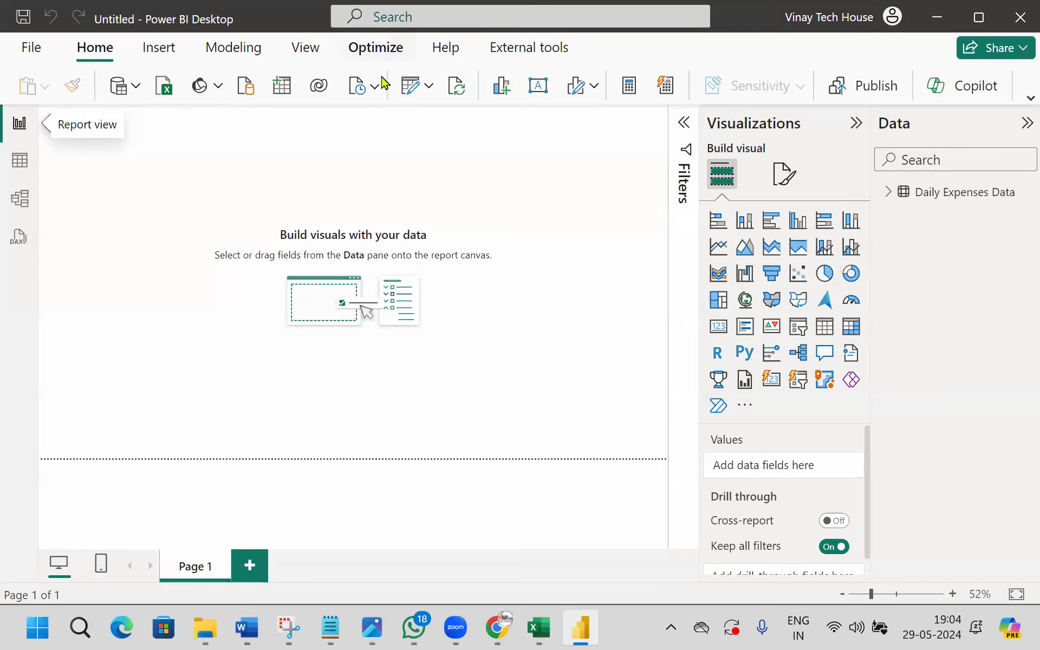
click(382, 77)
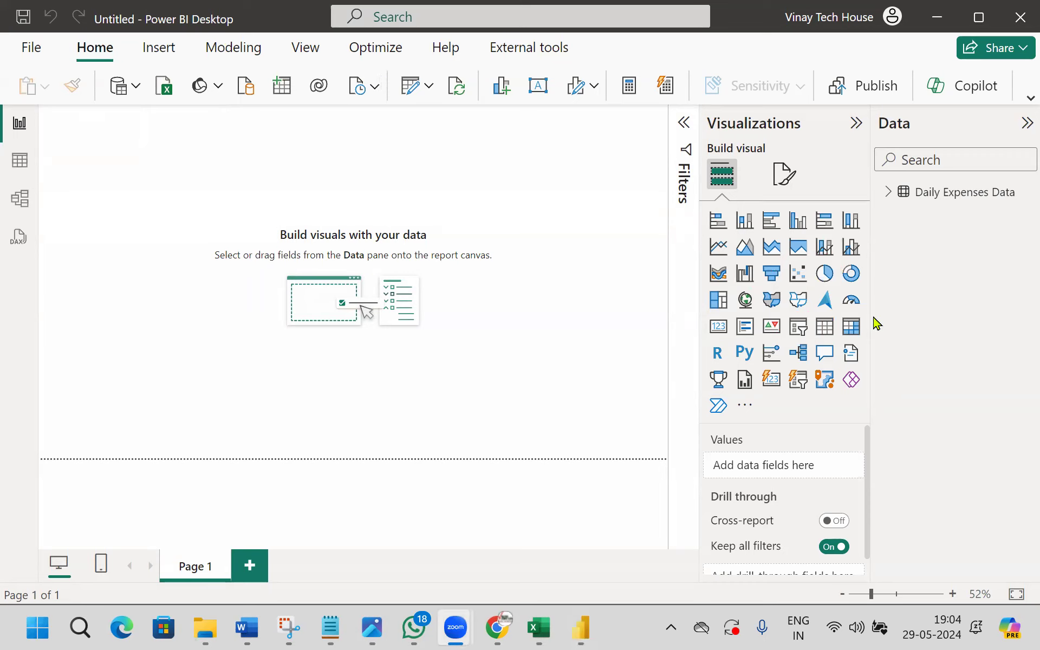
Step: Add a card visual to the blank report page, collapse the filters, and move the card away from the page's upper-left corner
click(718, 327)
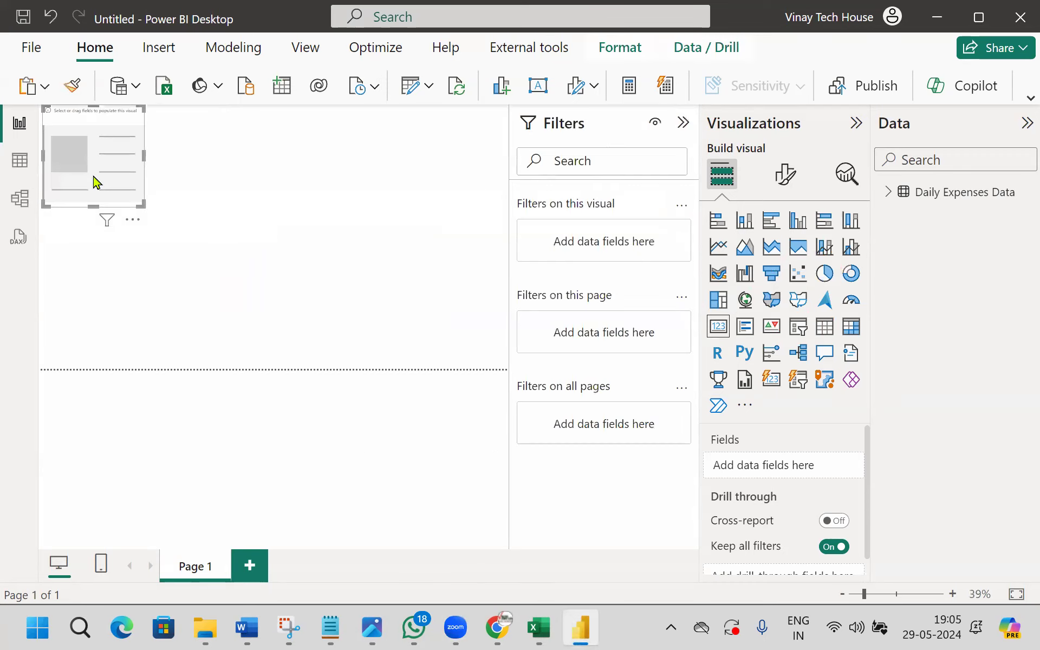
click(684, 124)
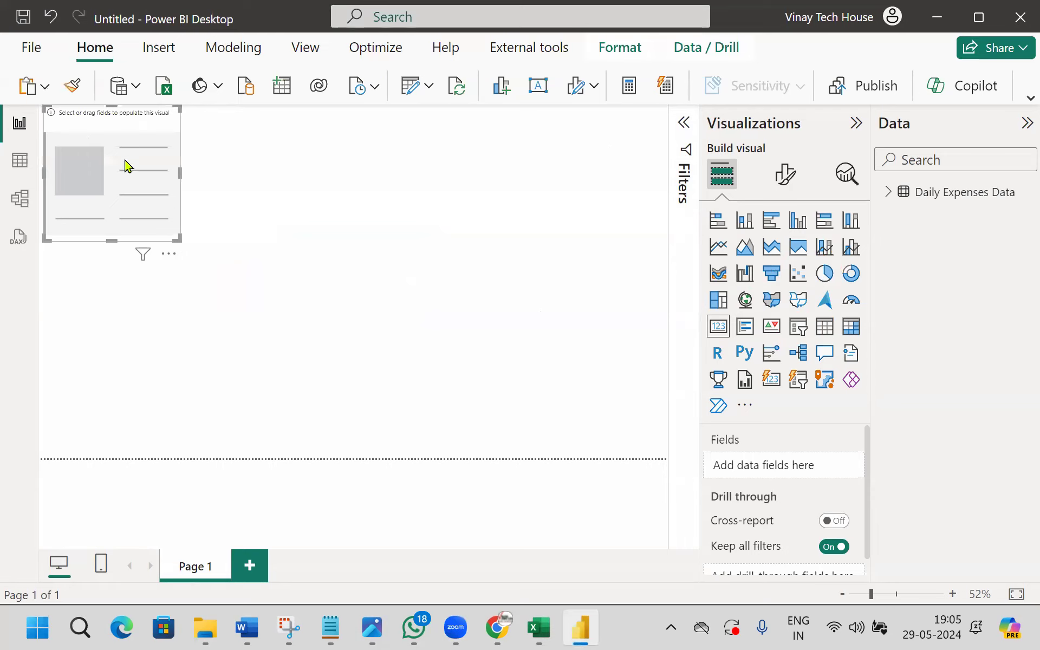
drag(129, 166, 210, 234)
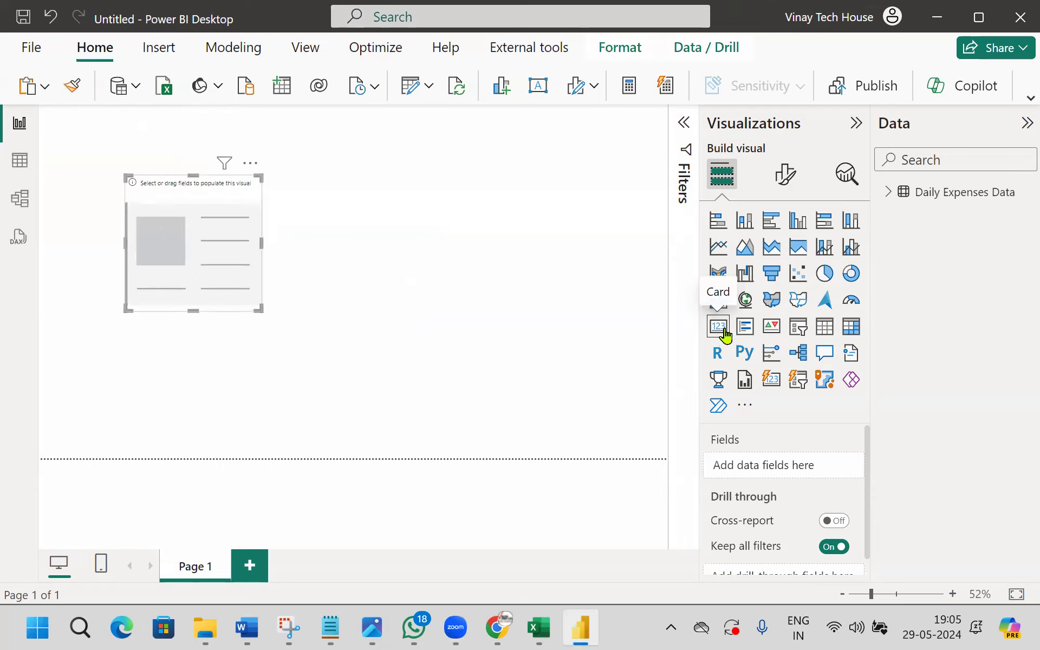
mouse_move(744, 163)
mouse_down()
mouse_move(711, 149)
mouse_move(745, 163)
mouse_move(735, 98)
mouse_up()
drag(728, 125, 798, 108)
mouse_move(797, 175)
mouse_down()
mouse_move(835, 149)
mouse_move(834, 109)
mouse_move(867, 130)
mouse_move(906, 117)
mouse_up()
mouse_move(815, 445)
mouse_down()
mouse_move(704, 495)
mouse_move(812, 433)
mouse_up()
mouse_move(738, 465)
mouse_down()
mouse_move(425, 323)
mouse_move(241, 281)
mouse_move(288, 238)
mouse_up()
drag(783, 184, 810, 176)
drag(776, 199, 805, 189)
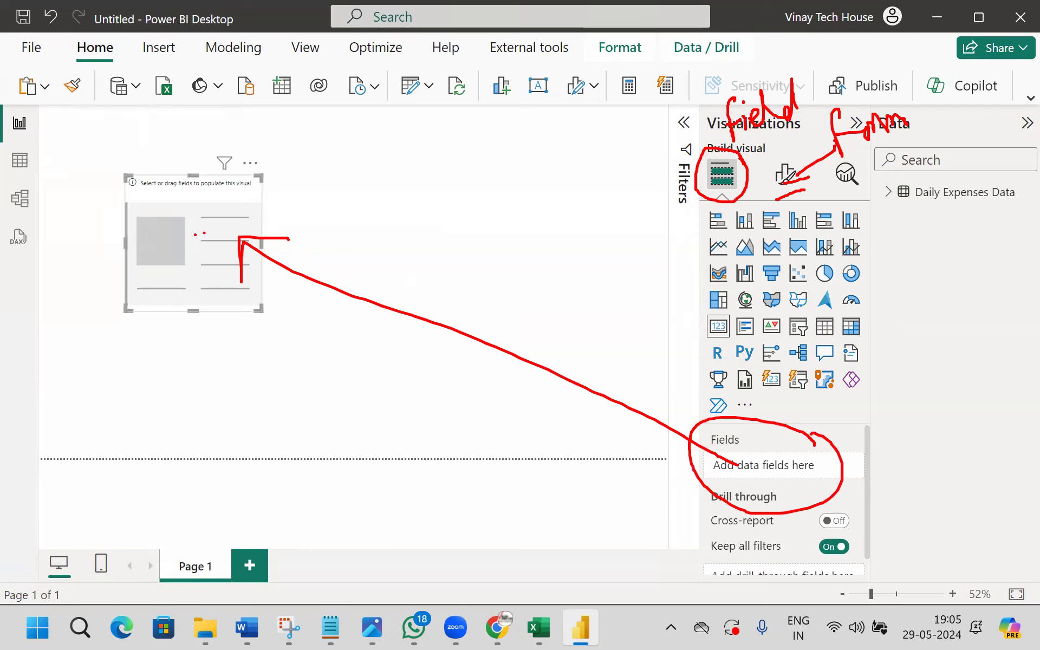
key(Escape)
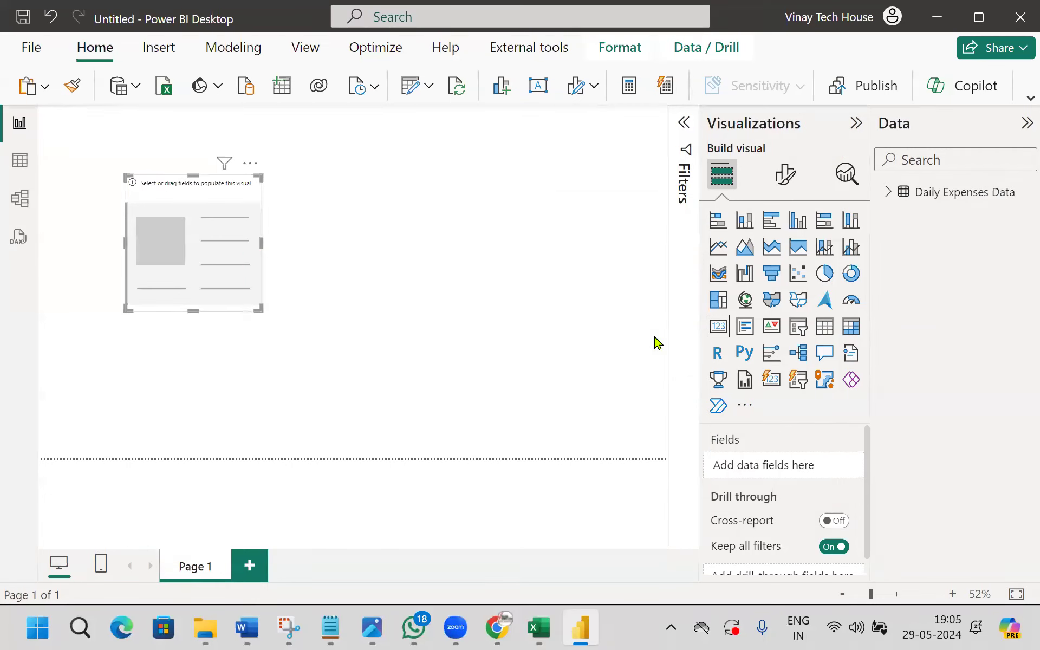
Step: Assign the Amount field from Daily Expenses Data to the empty card so it shows the sum of Amount
click(889, 196)
drag(969, 219, 785, 467)
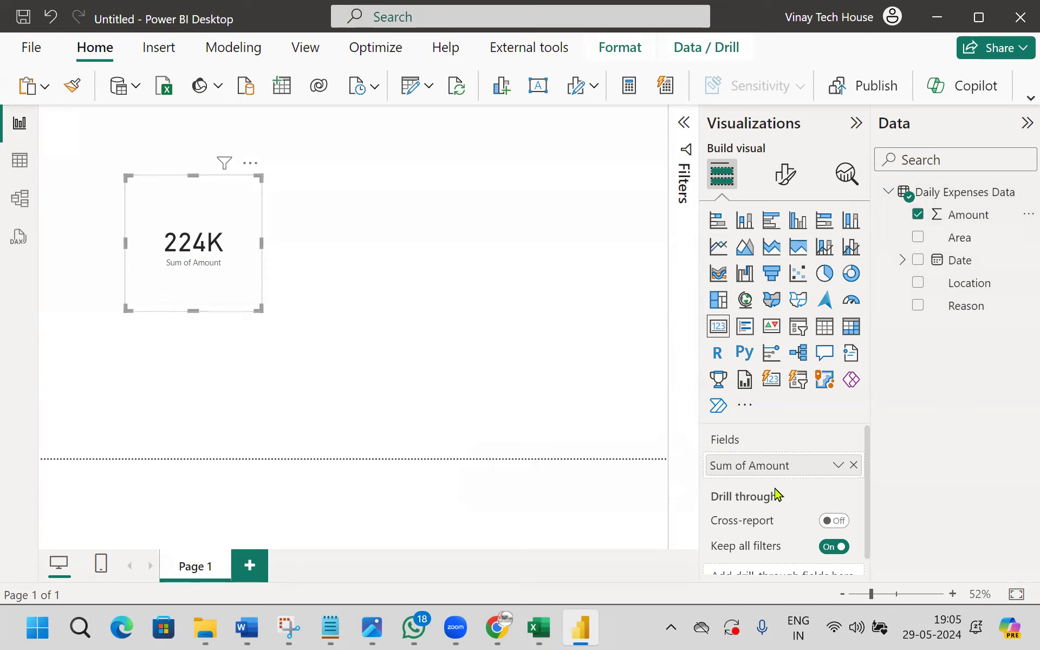
Step: Add a second card to the report page showing the average of Amount
click(459, 259)
click(723, 328)
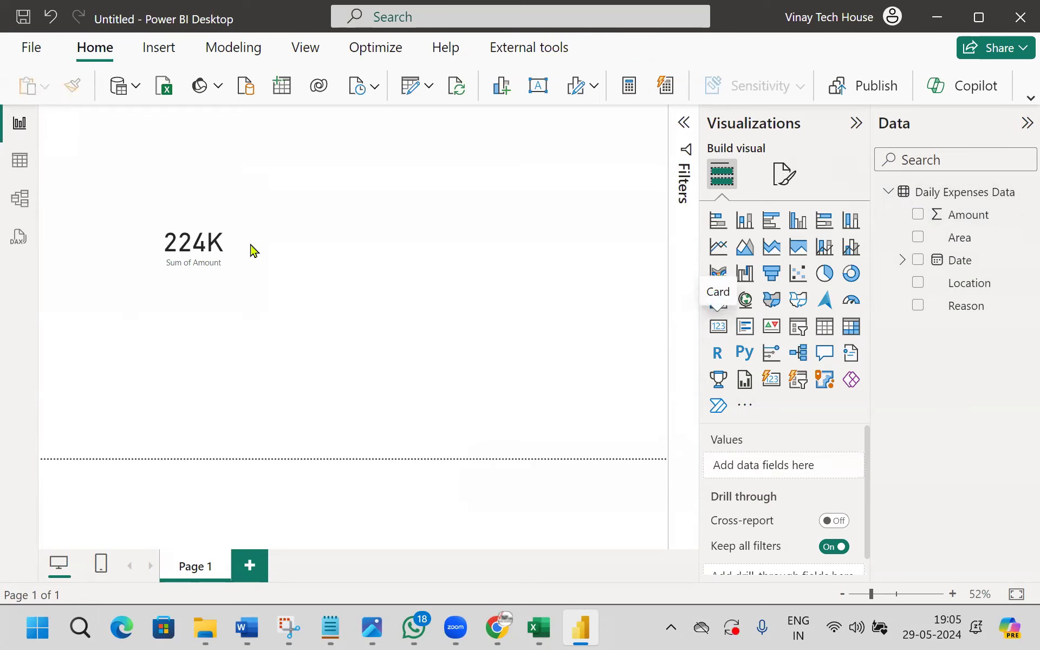
drag(978, 218, 815, 467)
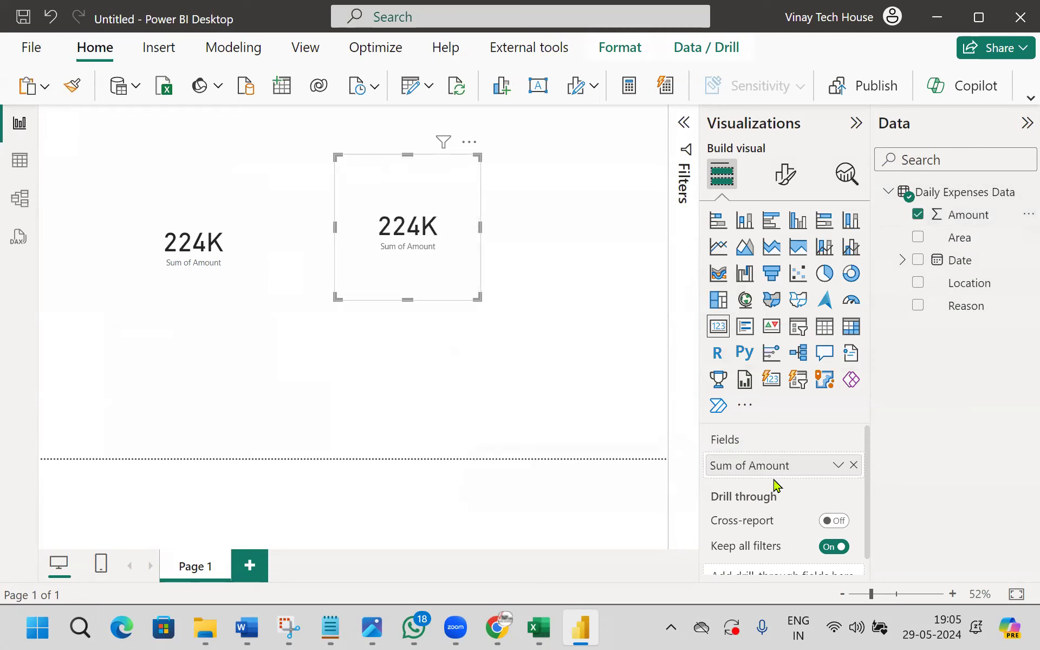
click(837, 468)
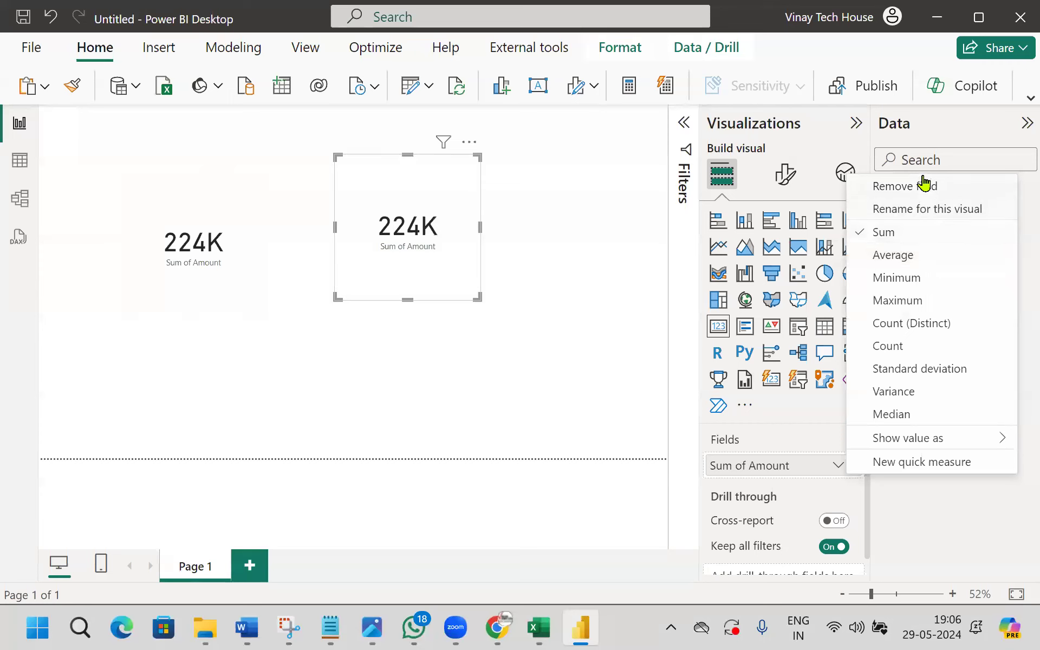
mouse_move(902, 449)
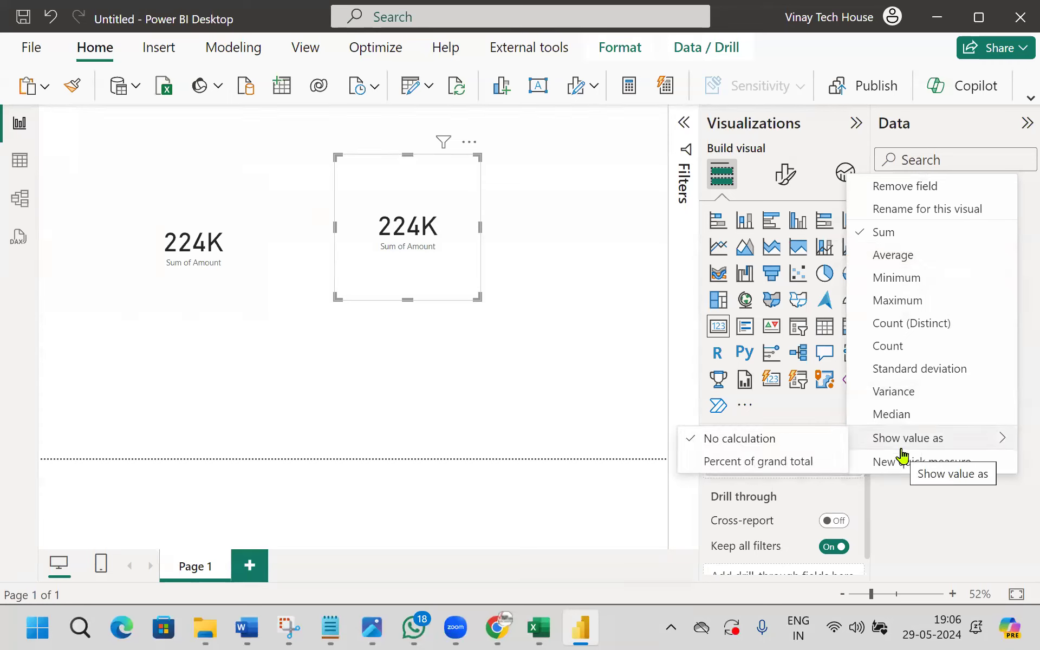
click(905, 257)
Step: Add a third card to the report page showing the maximum of Amount
click(335, 390)
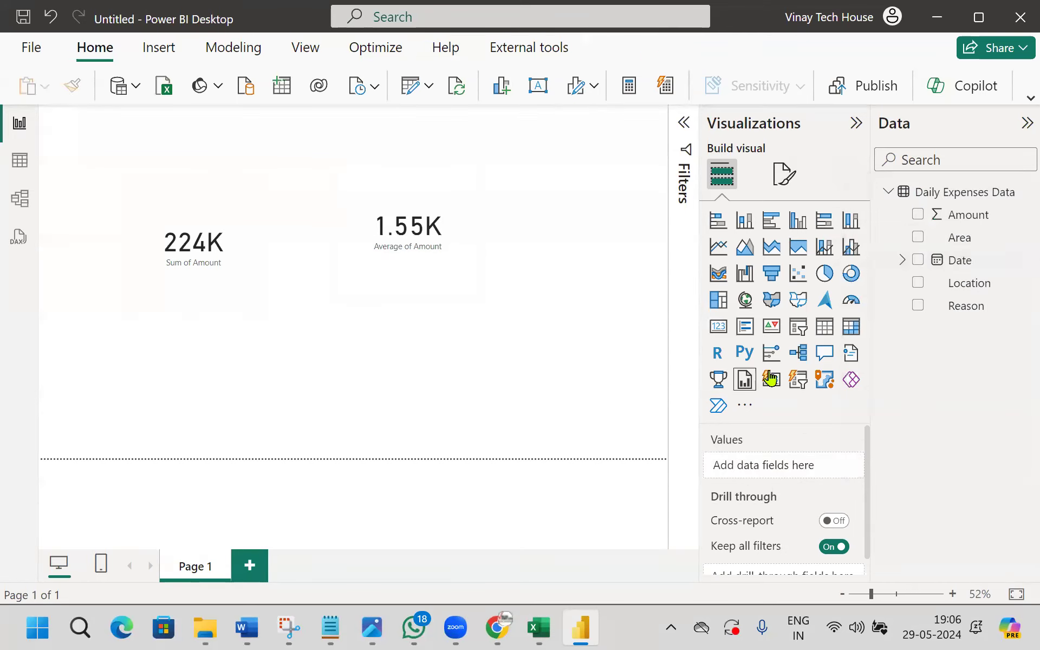
click(718, 326)
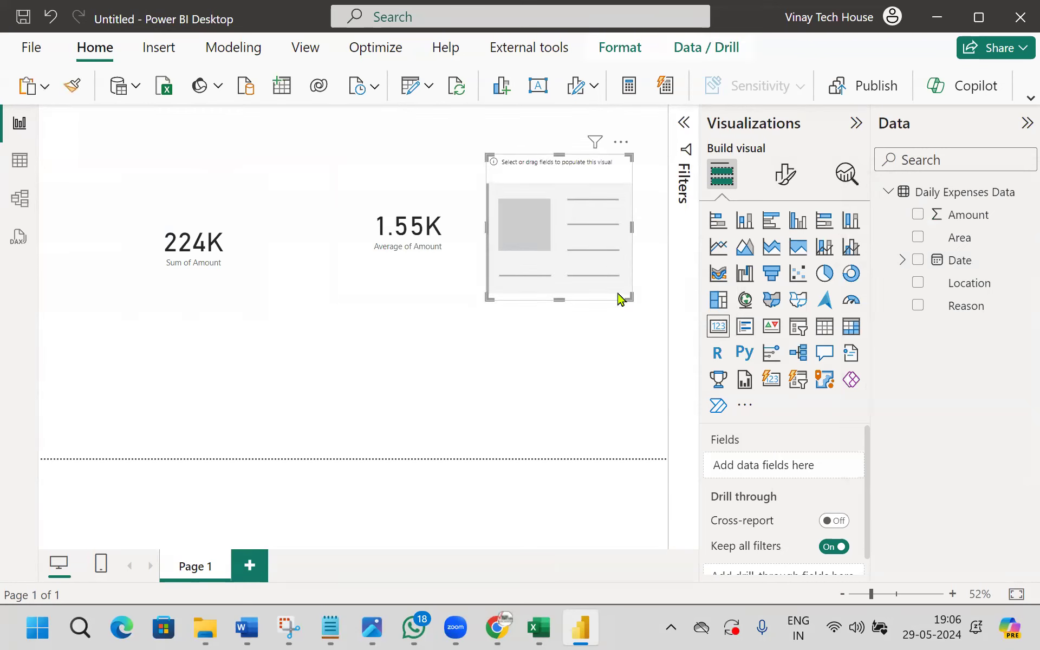
drag(980, 214, 807, 467)
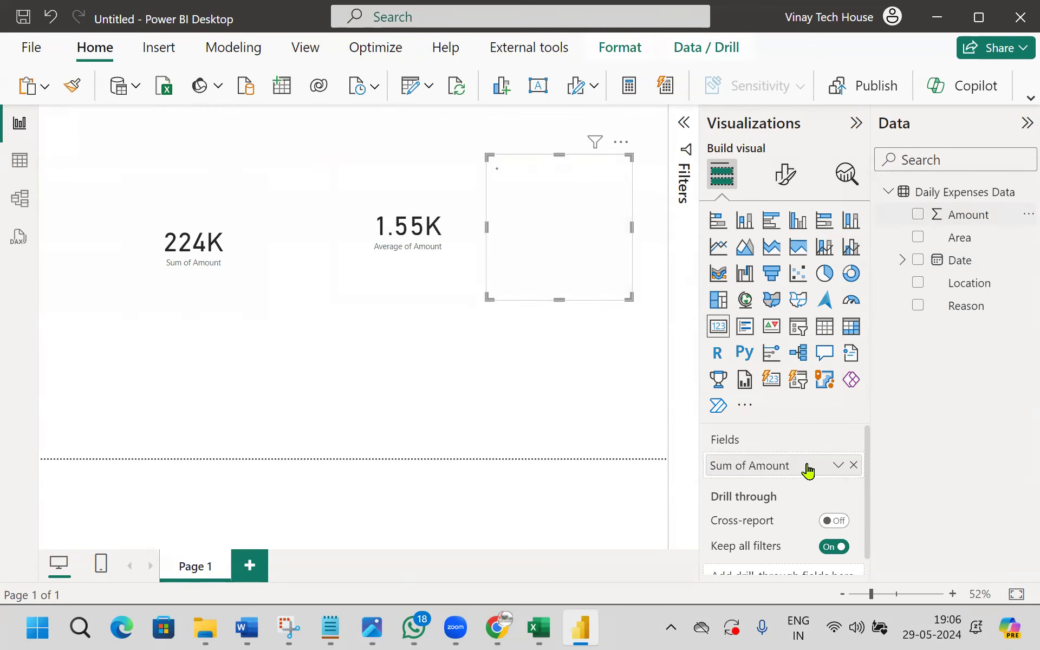
click(838, 467)
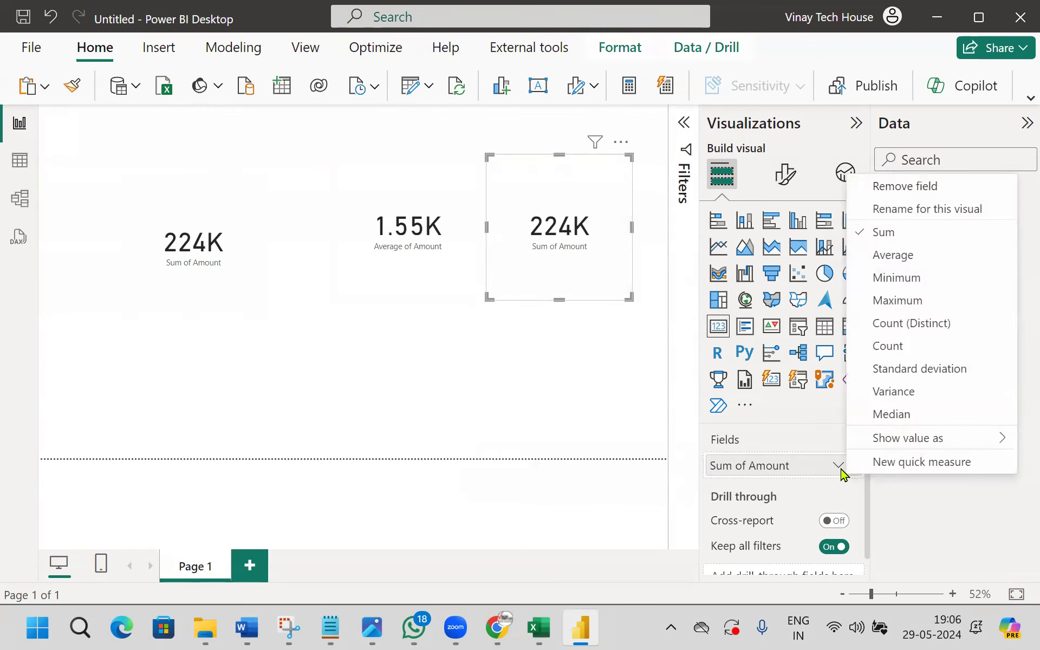
click(917, 301)
Step: Add a fourth card to the report page showing the minimum of Amount
click(332, 362)
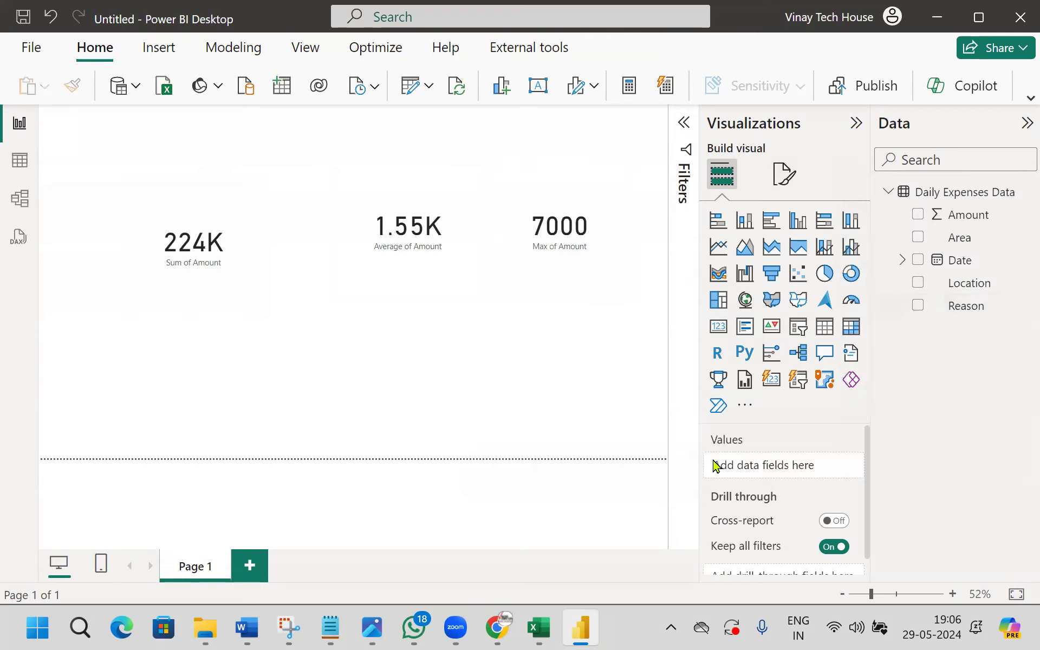
click(722, 331)
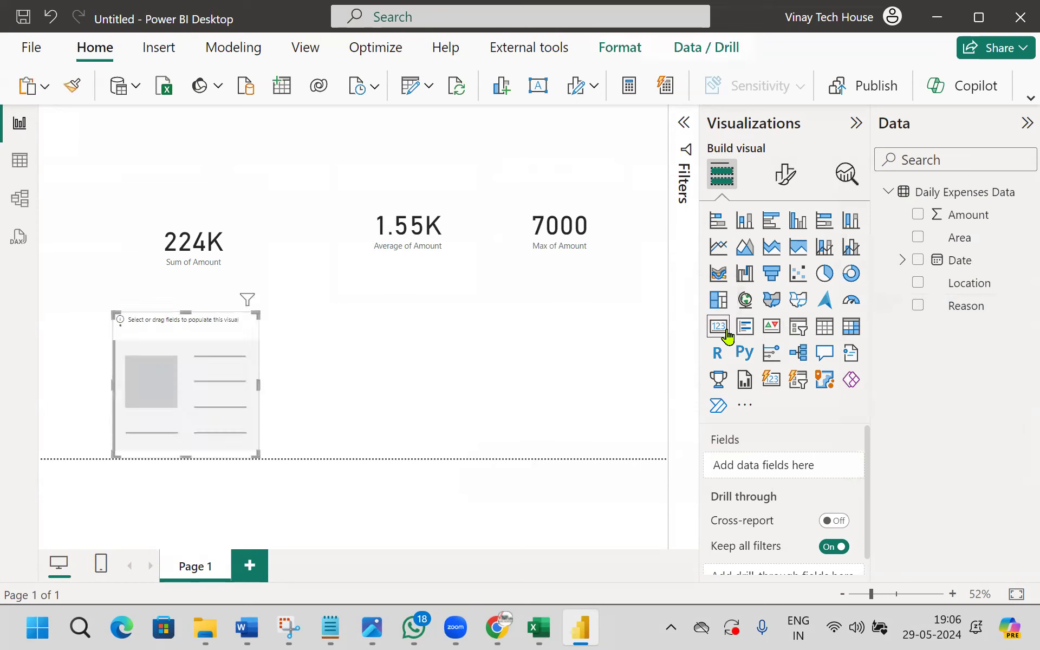
drag(976, 217, 818, 491)
click(838, 465)
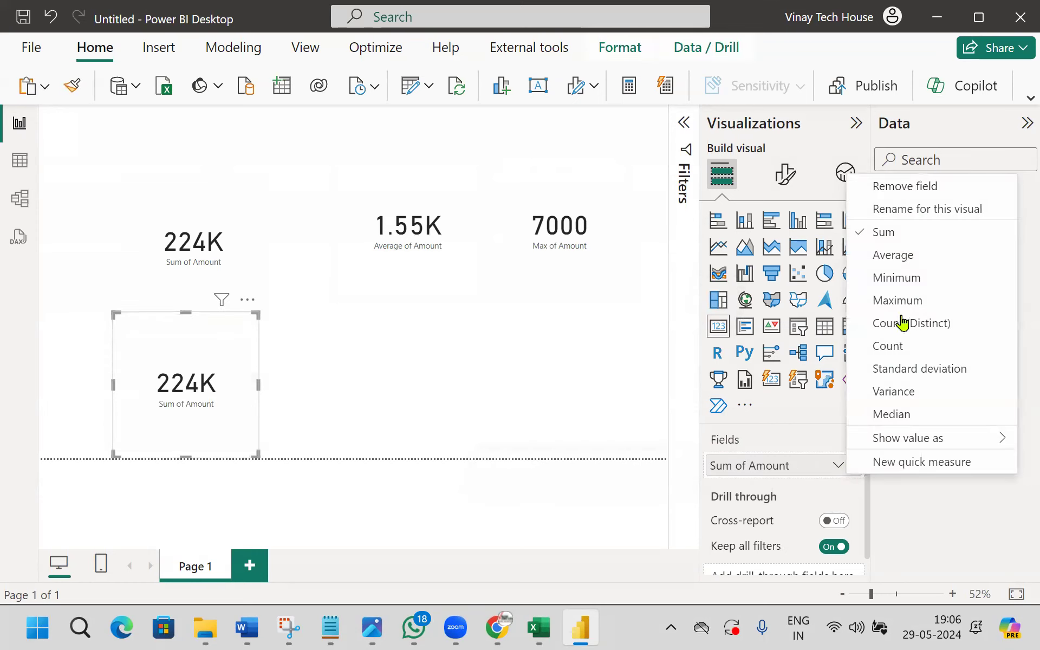
click(897, 277)
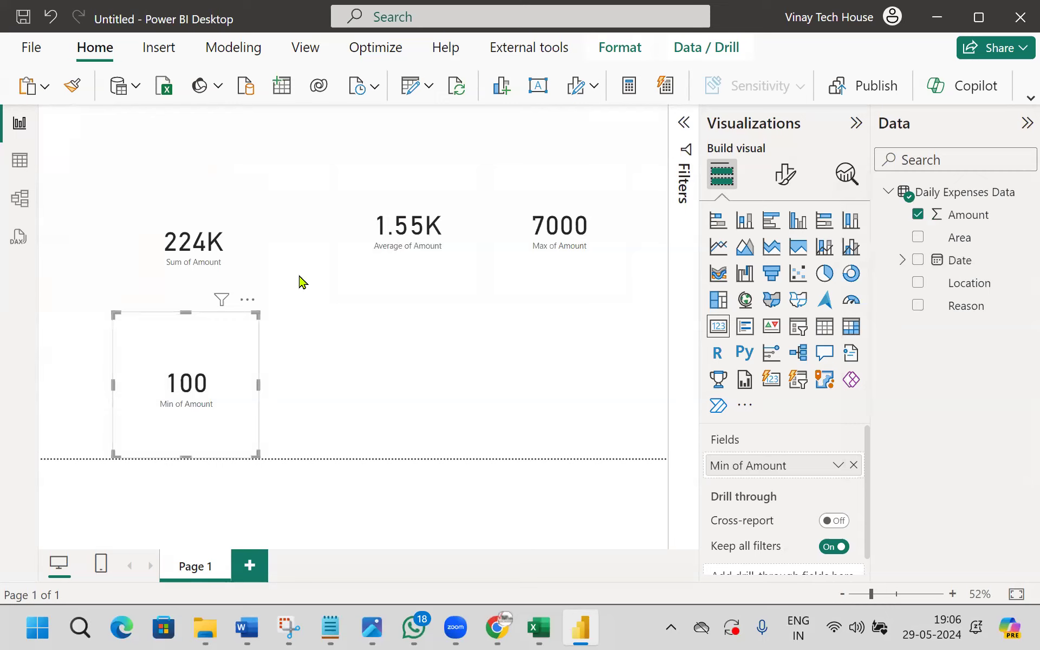
Step: Color the callout value of the Sum of Amount card dark blue
click(225, 264)
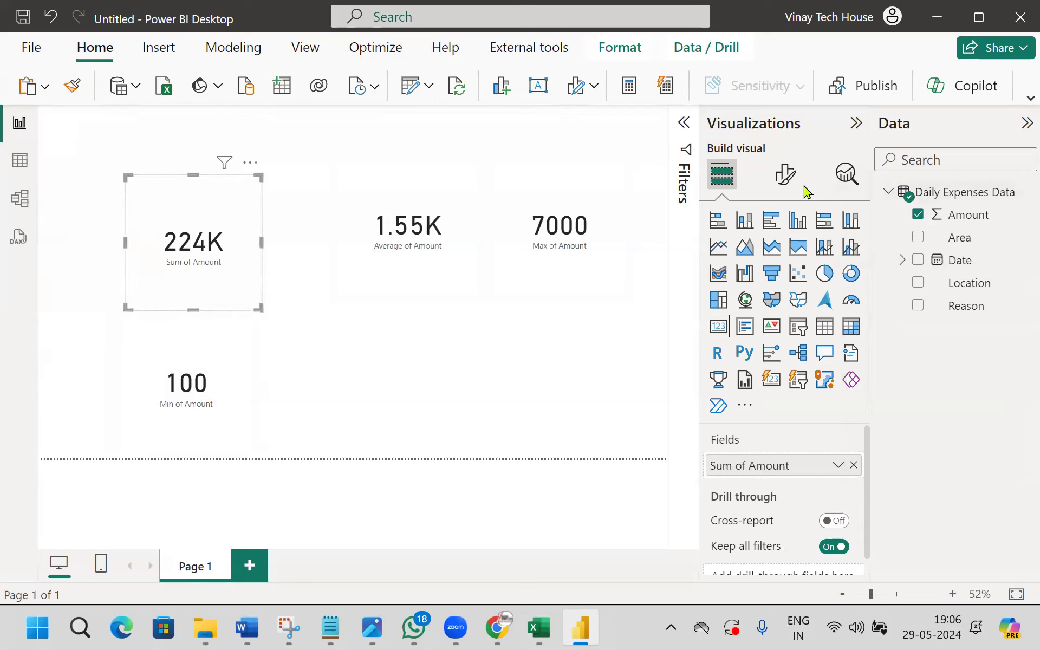
click(784, 184)
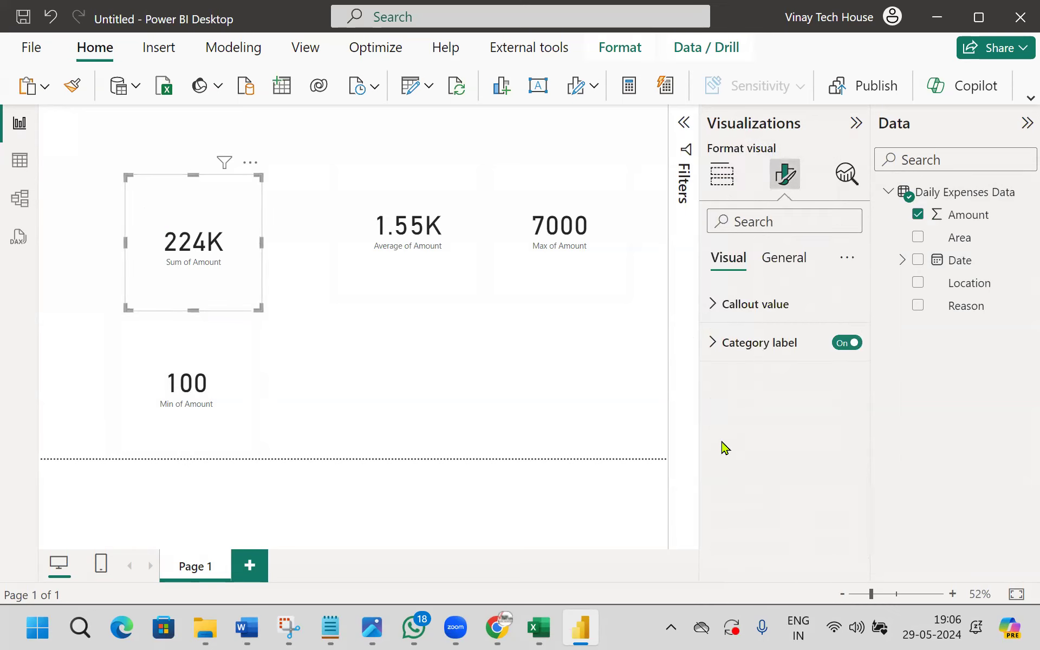
mouse_move(234, 244)
mouse_down()
mouse_move(590, 268)
mouse_move(741, 295)
mouse_up()
mouse_move(228, 266)
mouse_down()
mouse_move(687, 344)
mouse_move(683, 381)
mouse_up()
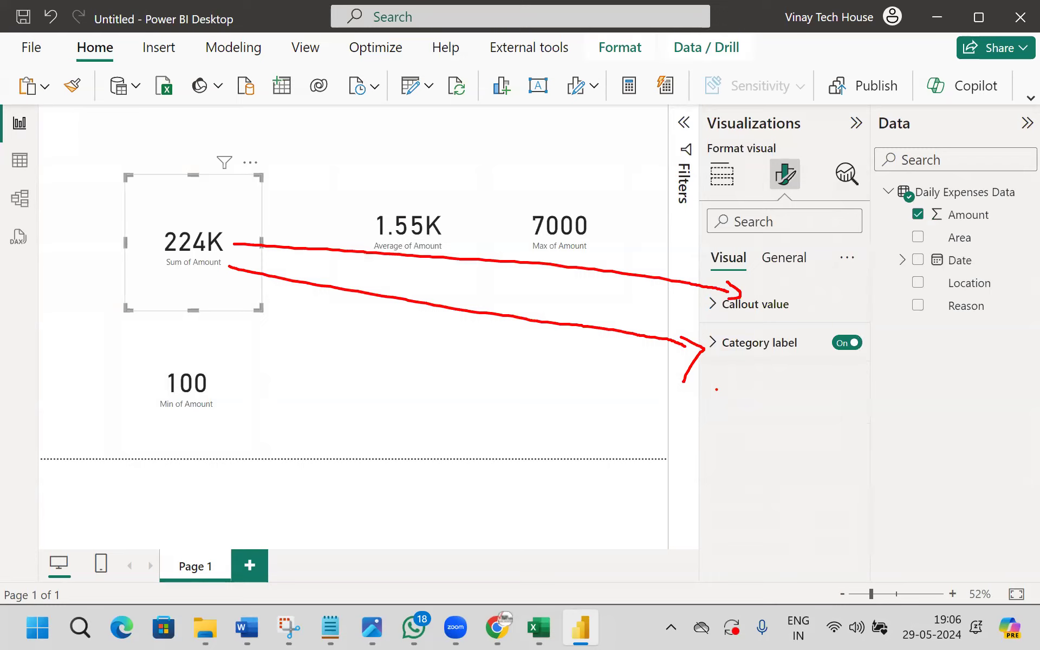
key(Escape)
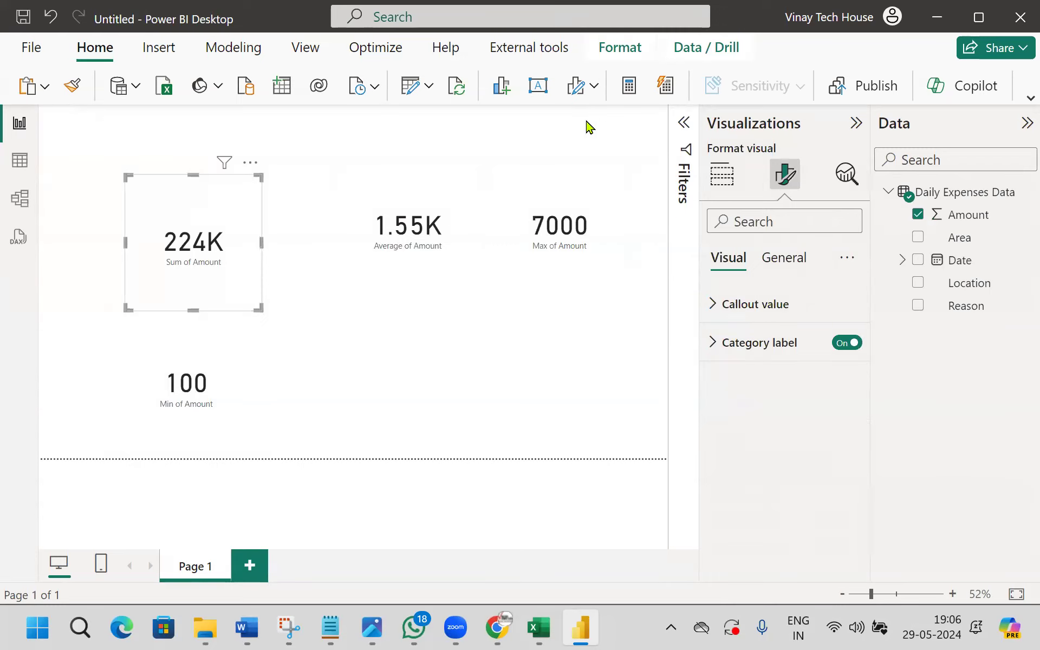
click(714, 307)
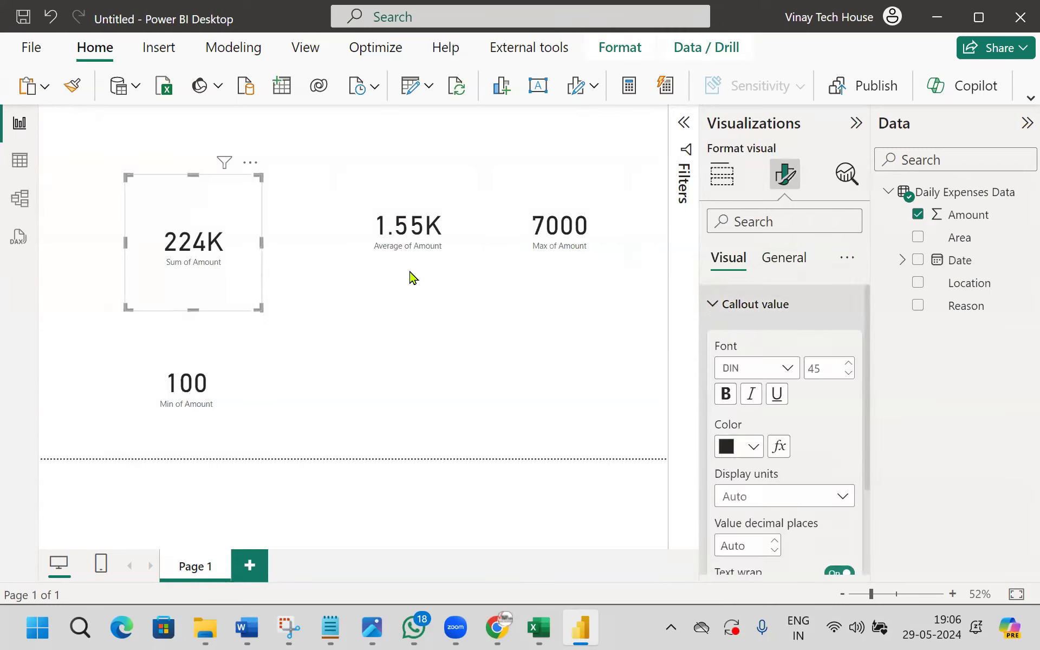
click(744, 449)
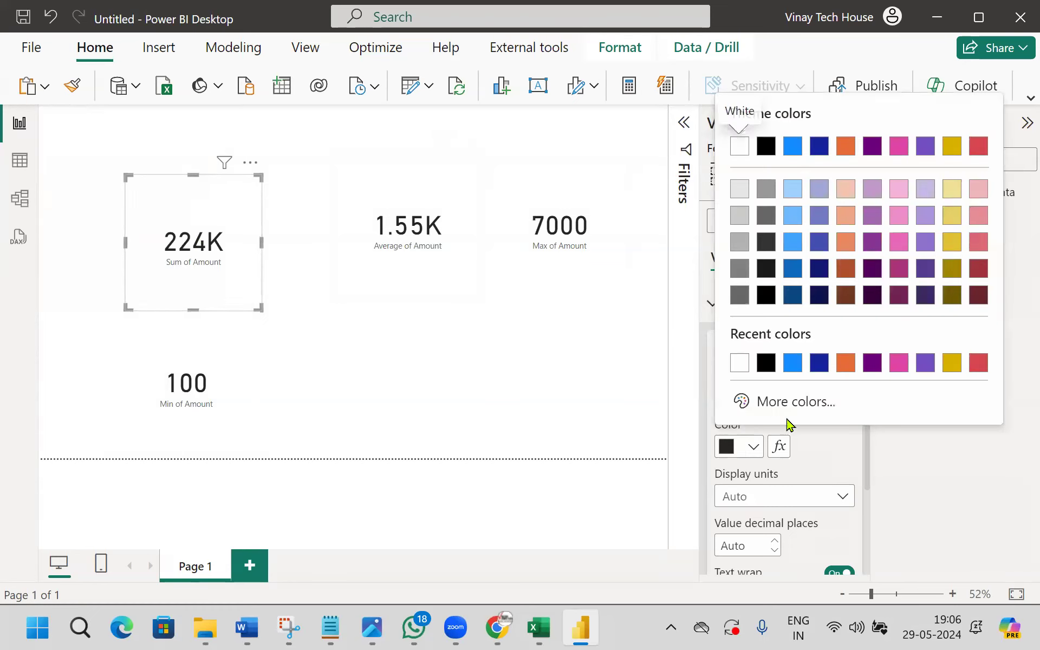
click(823, 363)
Step: Set the Sum of Amount card's callout value to font size 30, bold, with display units None
click(830, 370)
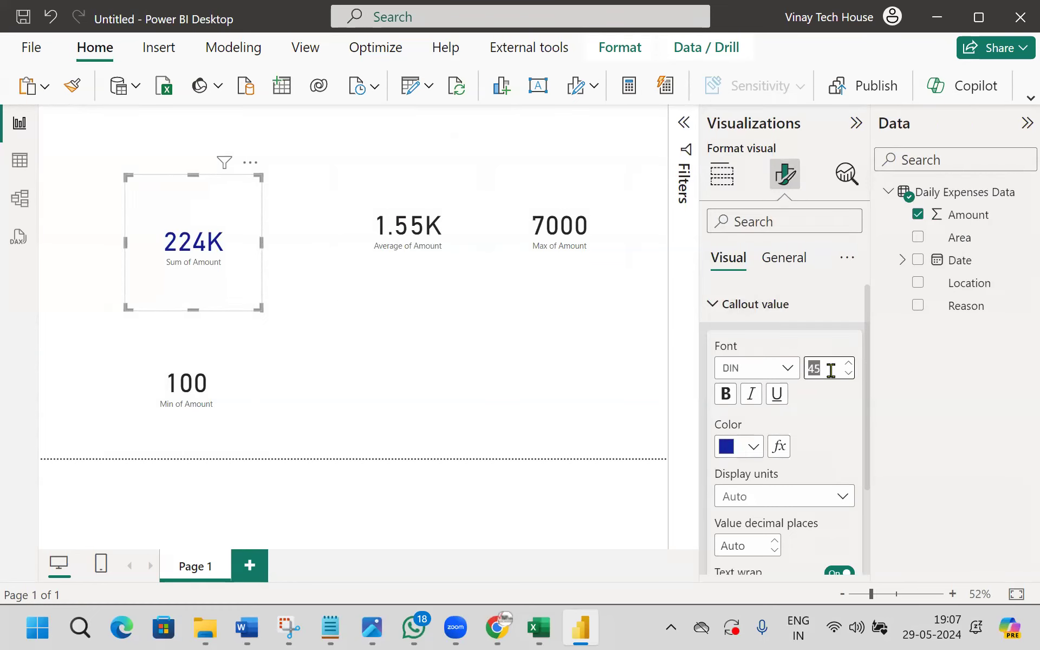
text(30)
key(Return)
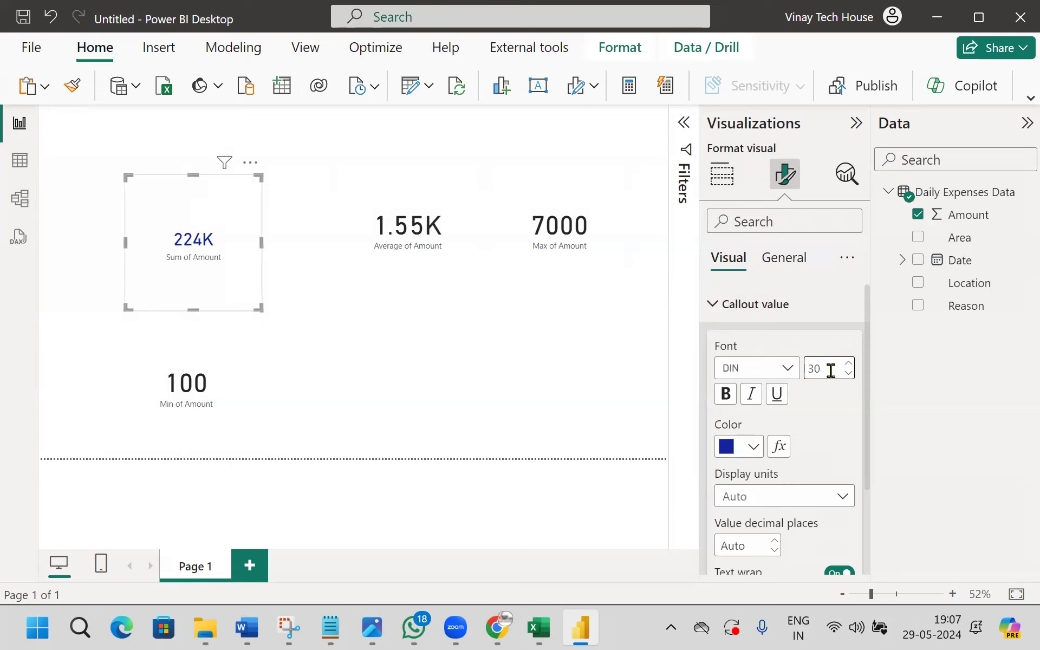
click(726, 394)
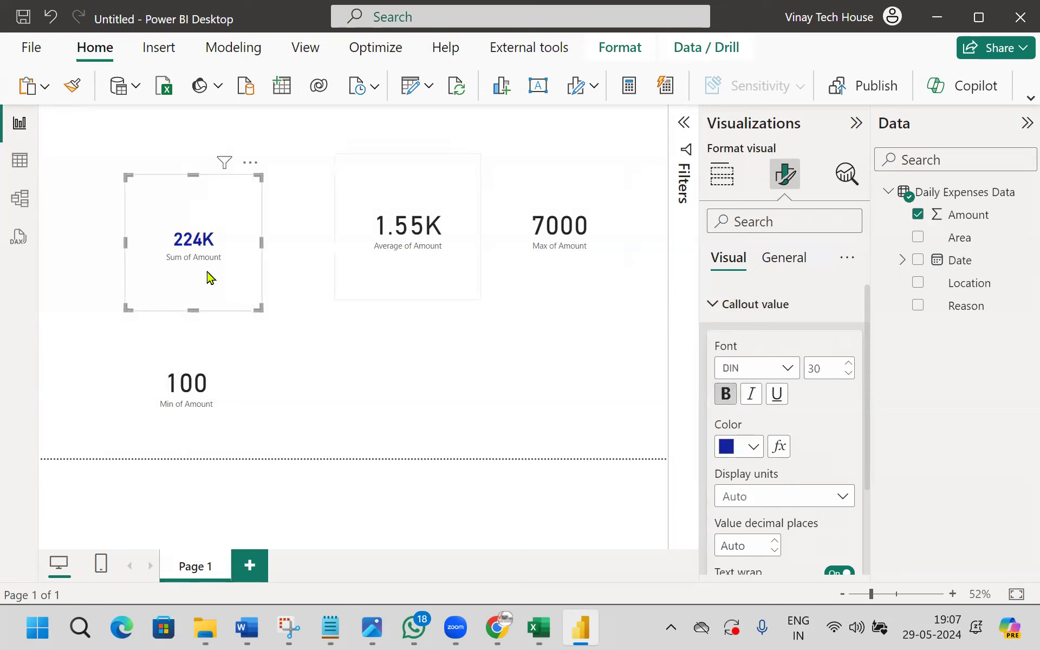
click(782, 498)
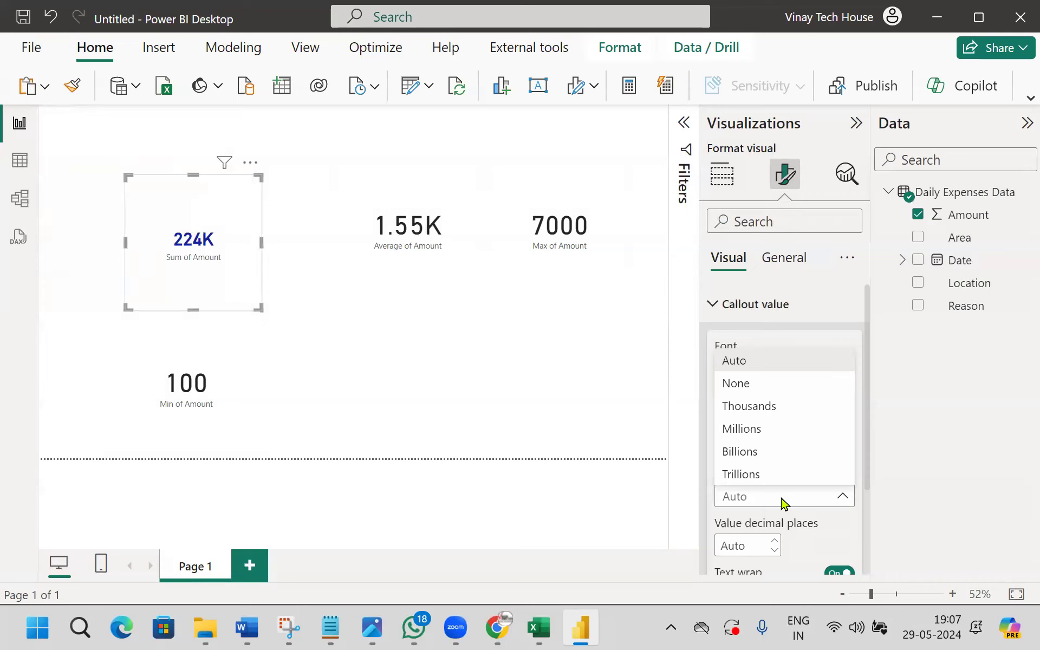
click(735, 383)
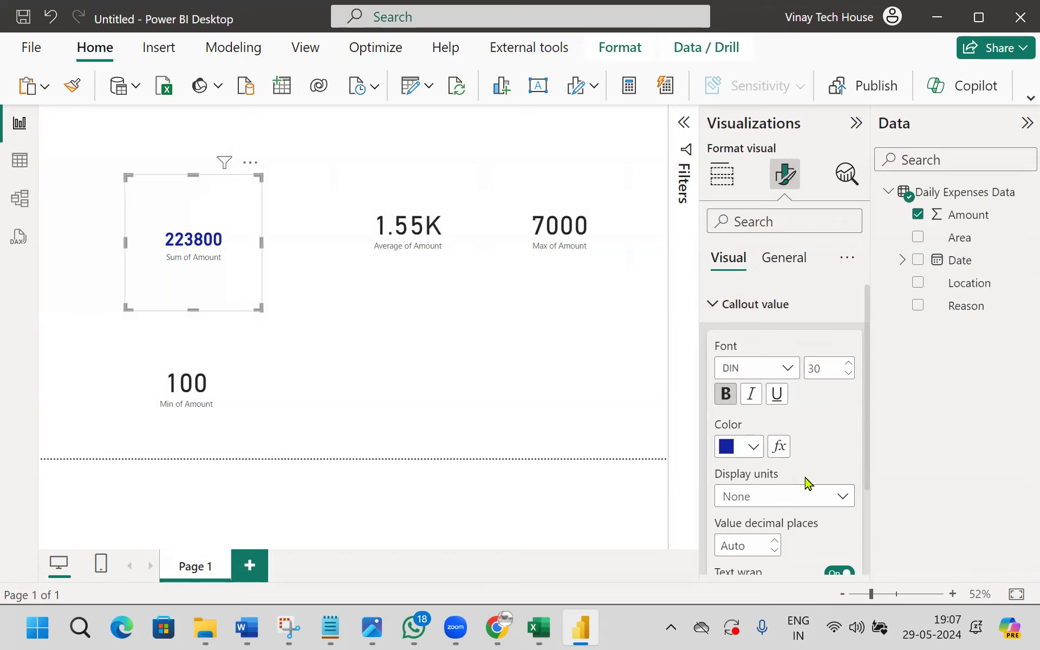
Step: Format the Sum of Amount card's category label as bold, pink, font size 18, and deselect the card
scroll(808, 480, down, 3)
click(717, 557)
click(726, 471)
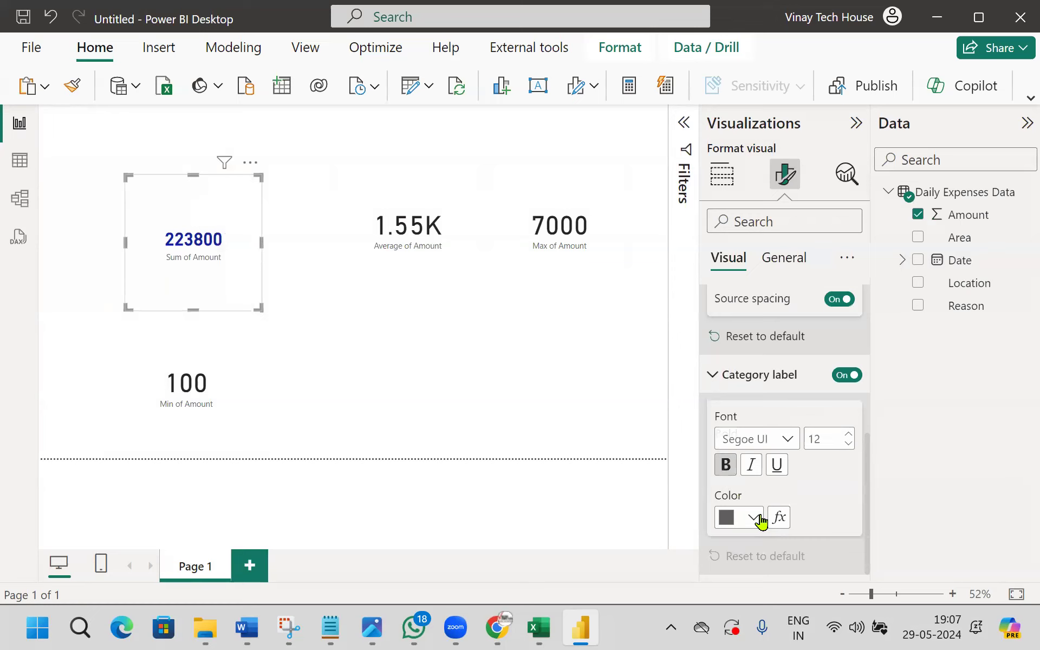
click(753, 517)
click(908, 436)
click(832, 439)
text(18)
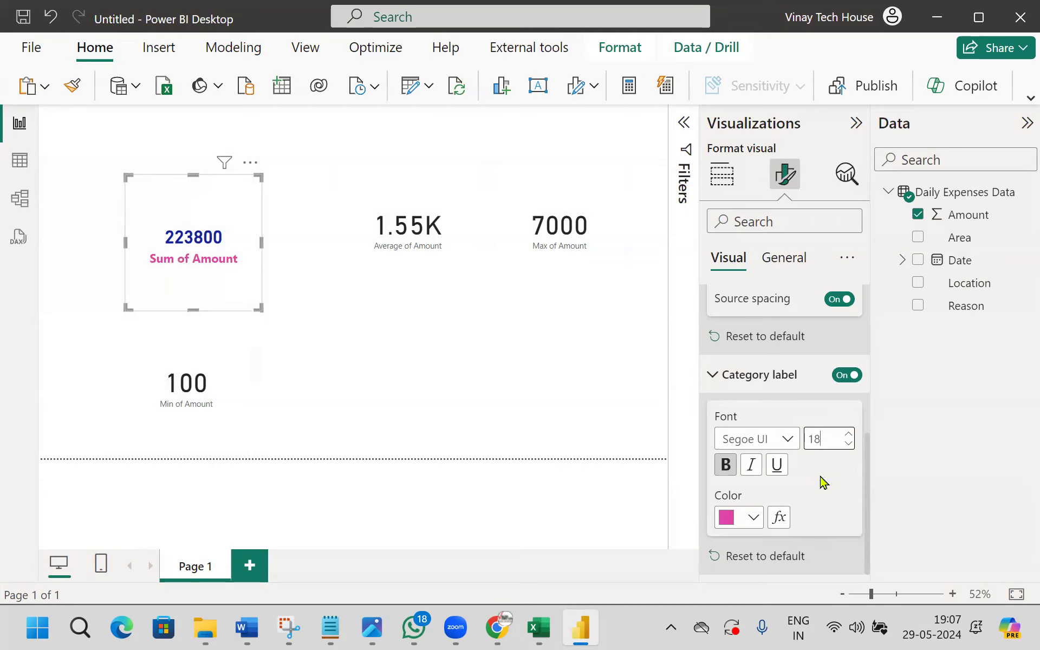
scroll(807, 477, up, 5)
click(717, 320)
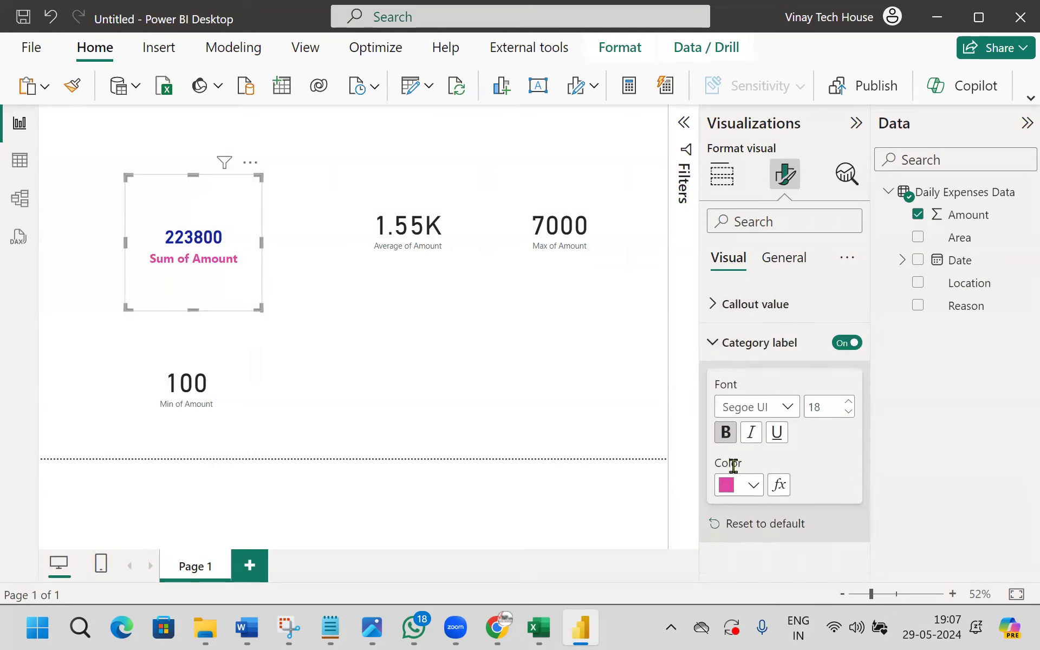
click(715, 345)
click(485, 347)
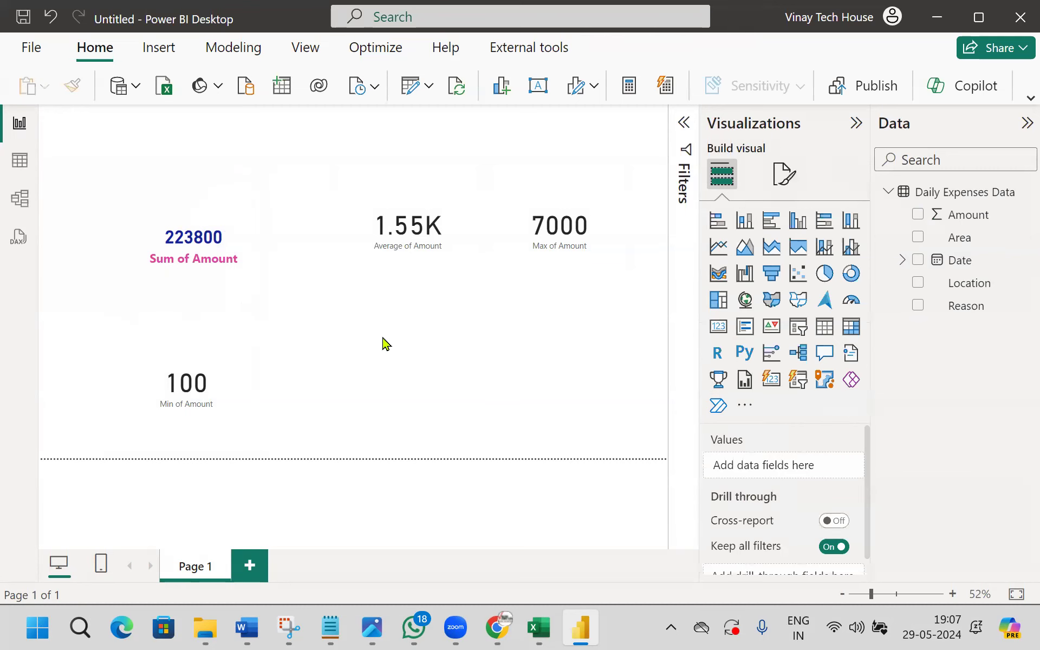
Step: Turn on the visual border of the Sum of Amount card and give it a light gray background
click(176, 257)
click(785, 174)
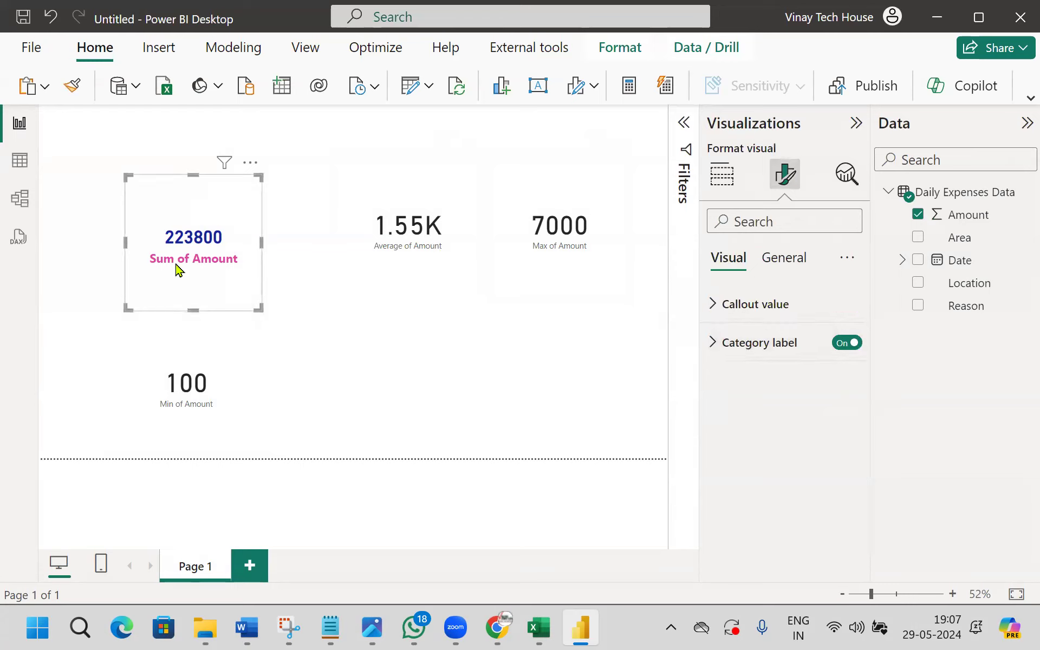
click(794, 261)
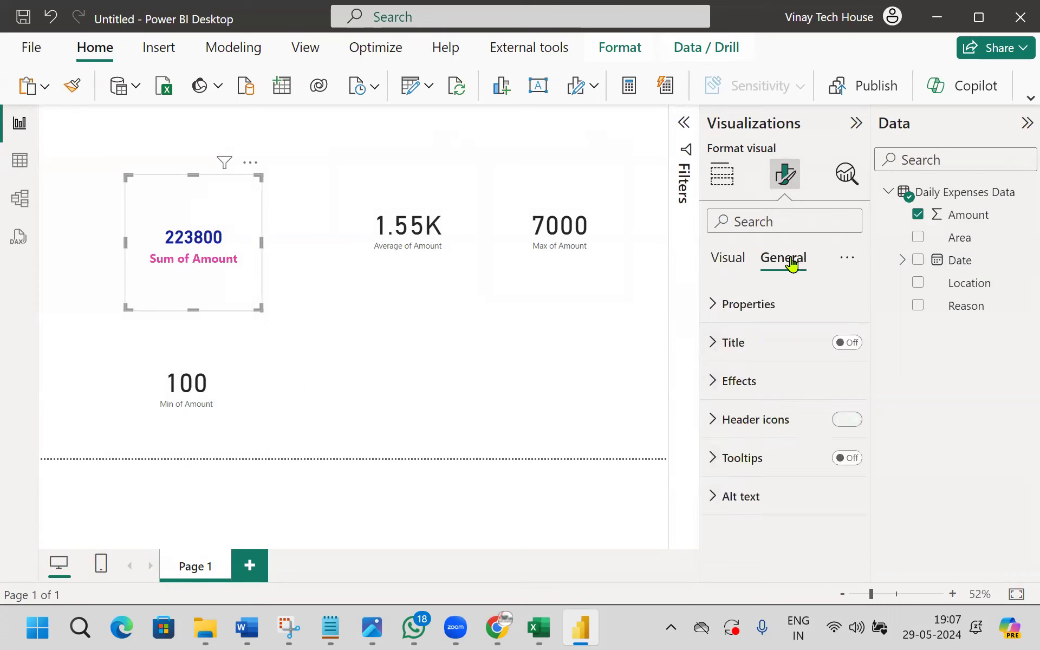
click(710, 382)
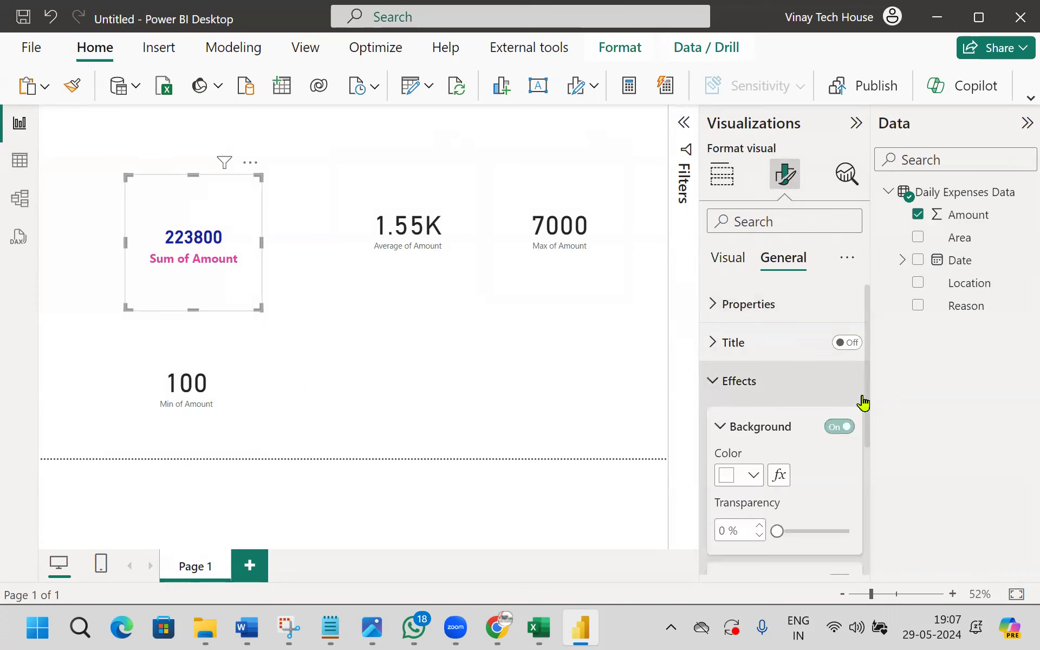
scroll(848, 490, down, 2)
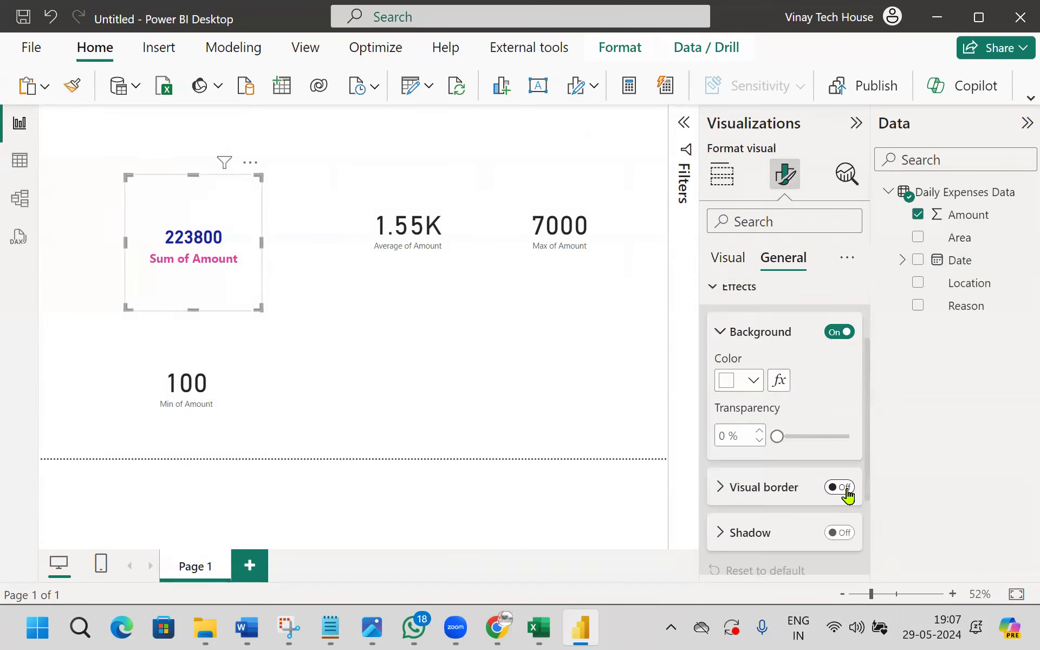
click(846, 490)
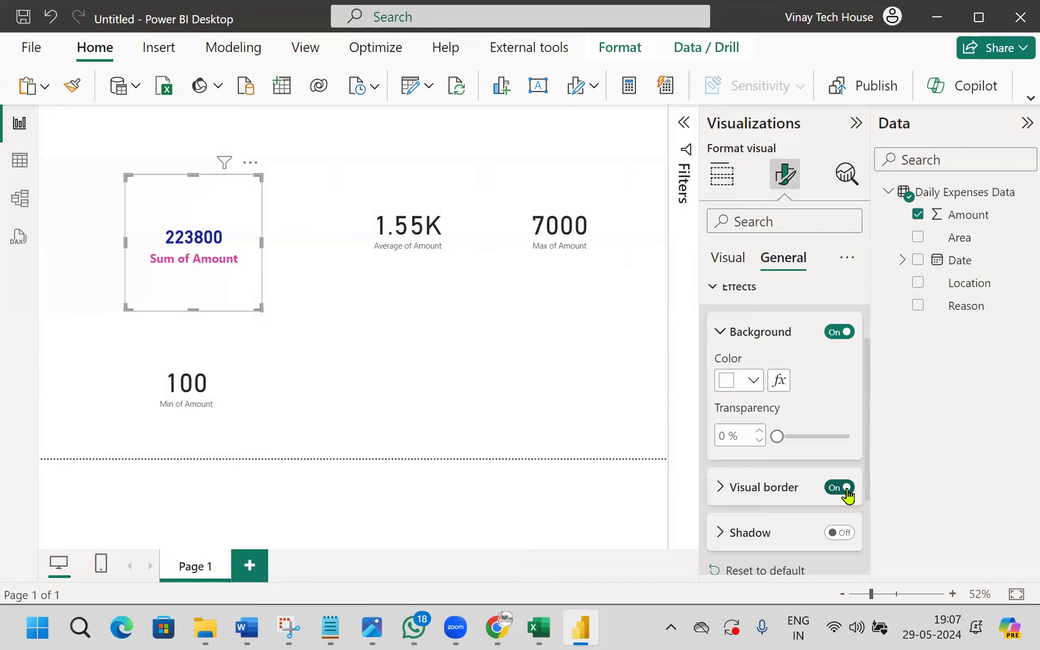
click(753, 386)
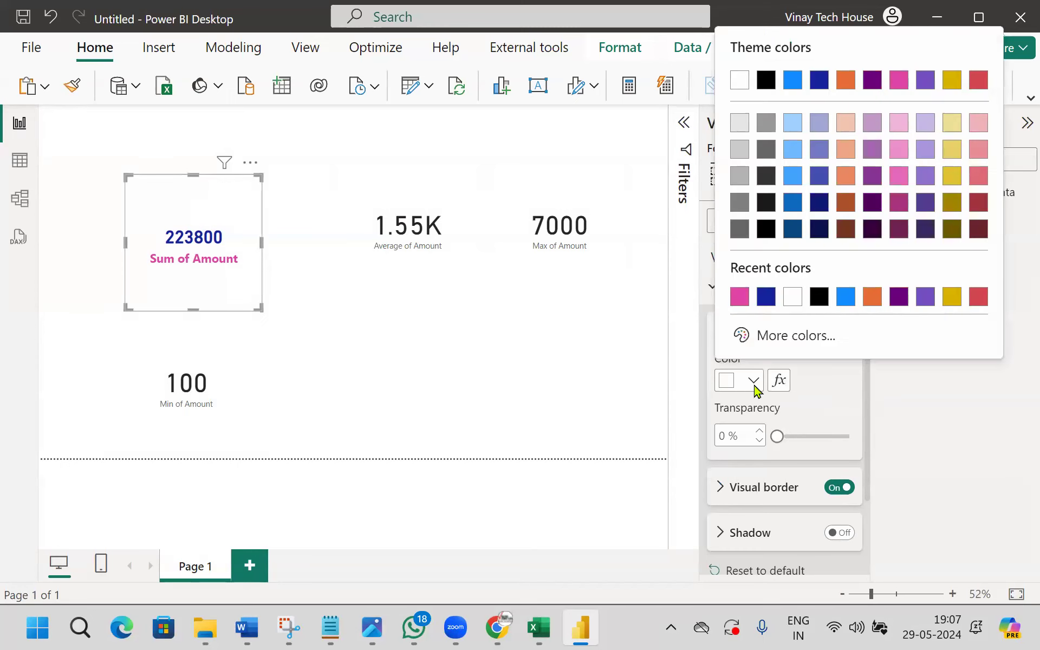
click(739, 123)
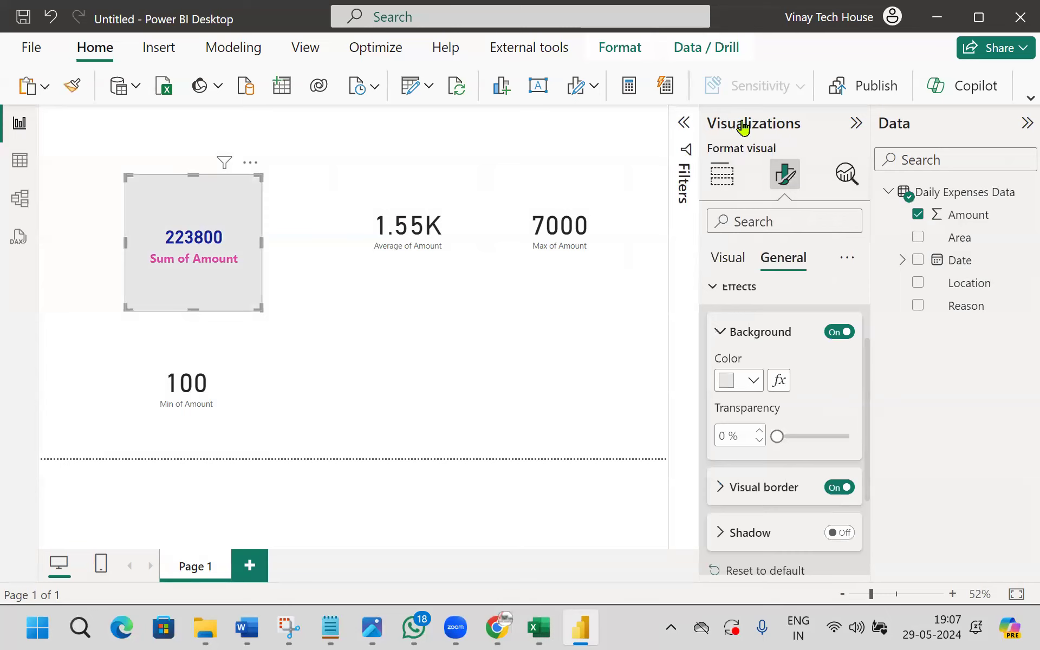
Step: Reduce the height of the Sum of Amount card and place it in the page's upper-left corner
drag(225, 258, 113, 163)
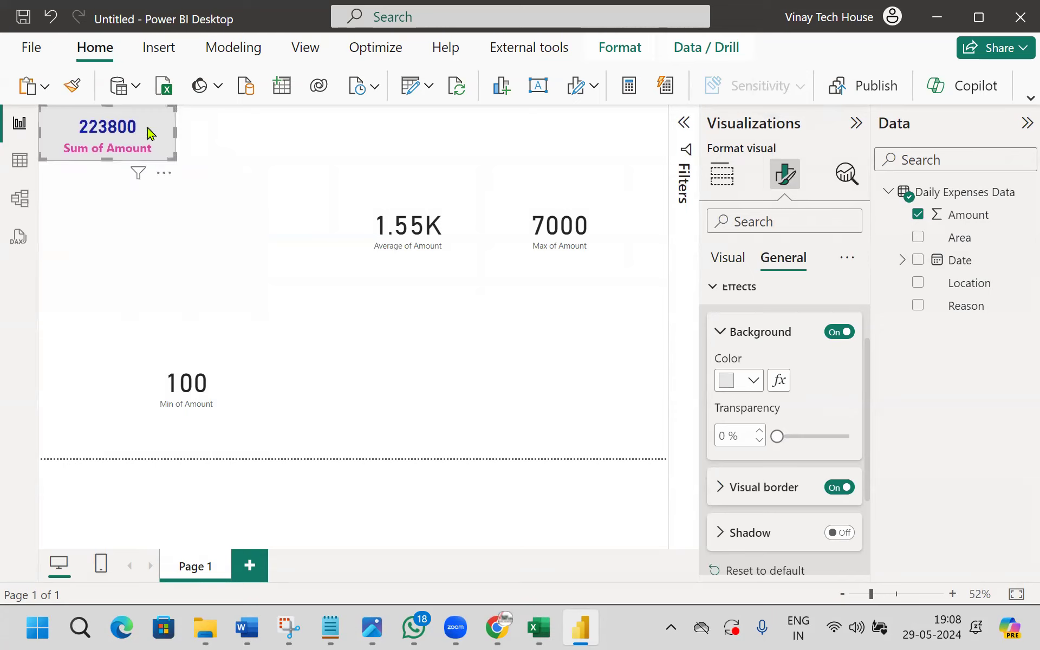
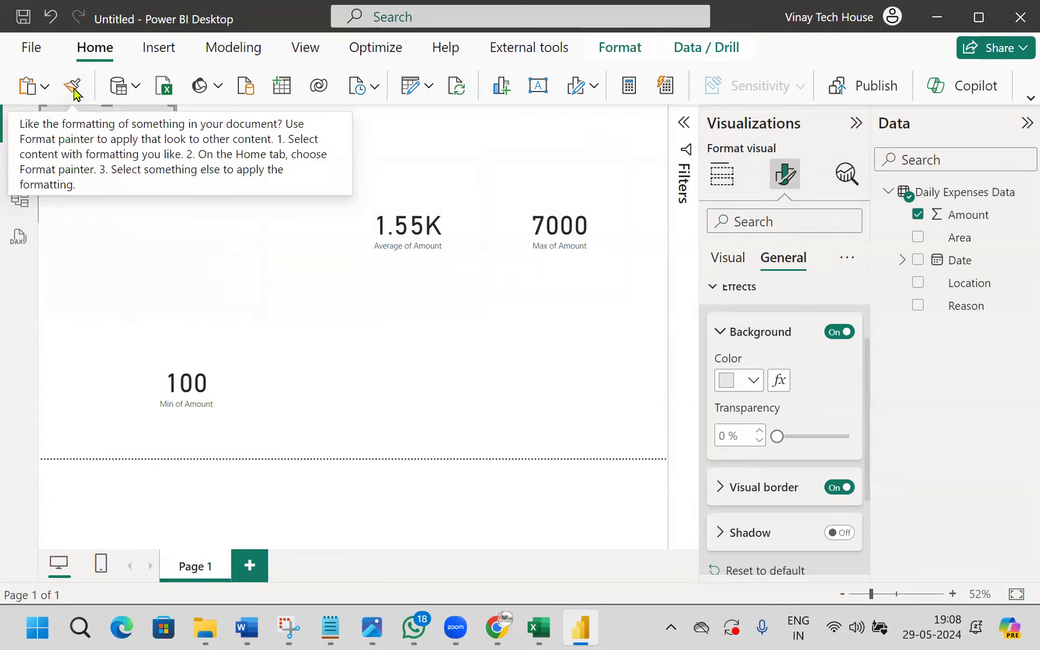
Step: Copy the Sum of Amount card's formatting to the Average, Max and Min of Amount cards with Format painter
click(75, 87)
click(450, 233)
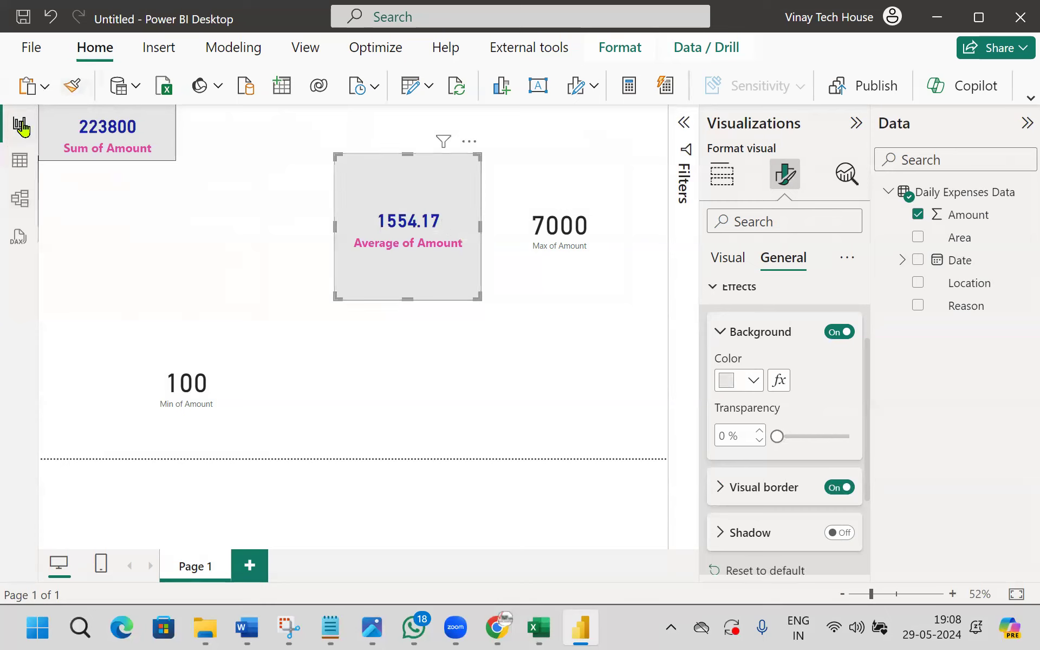
click(68, 87)
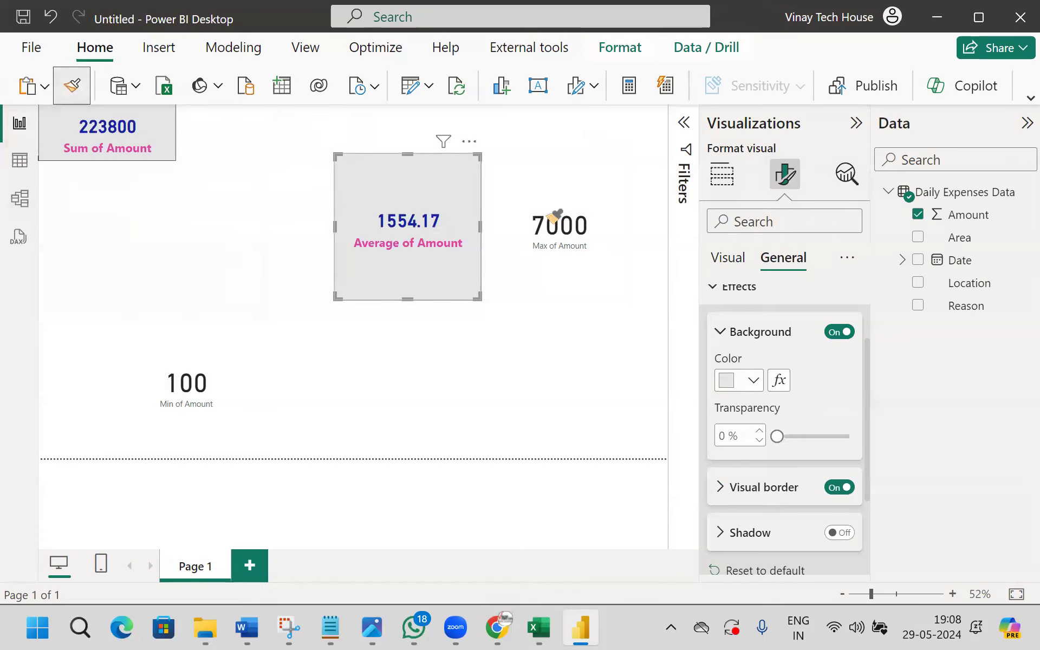
click(593, 224)
click(72, 86)
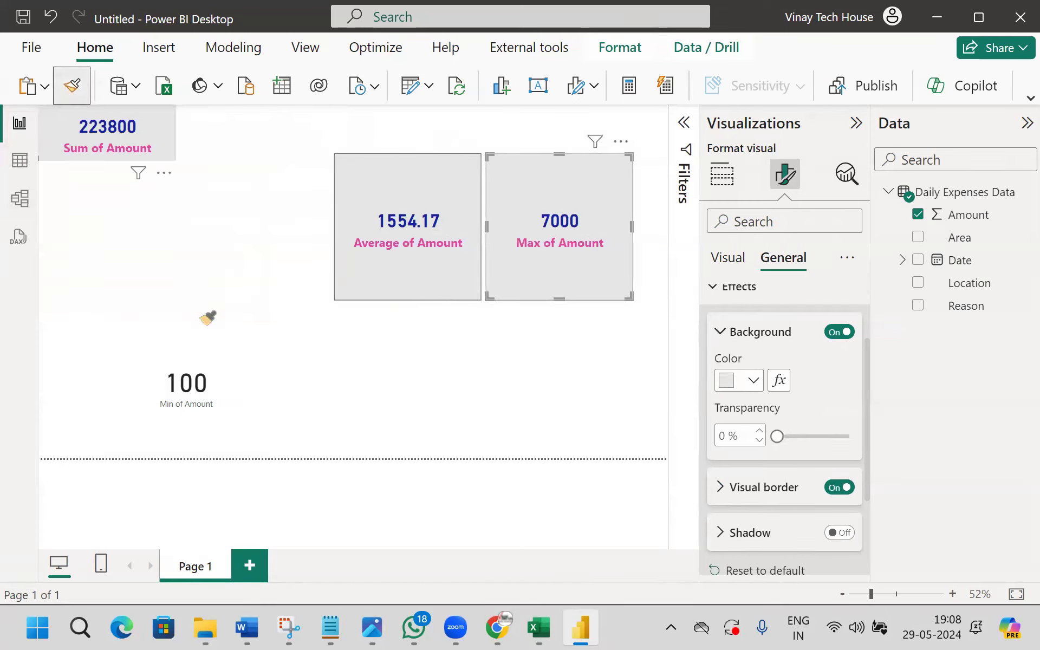
click(195, 356)
Step: Line up the Average, Max and Min of Amount cards beside the Sum card and shorten them to match its height
drag(390, 222, 251, 152)
drag(262, 252, 263, 161)
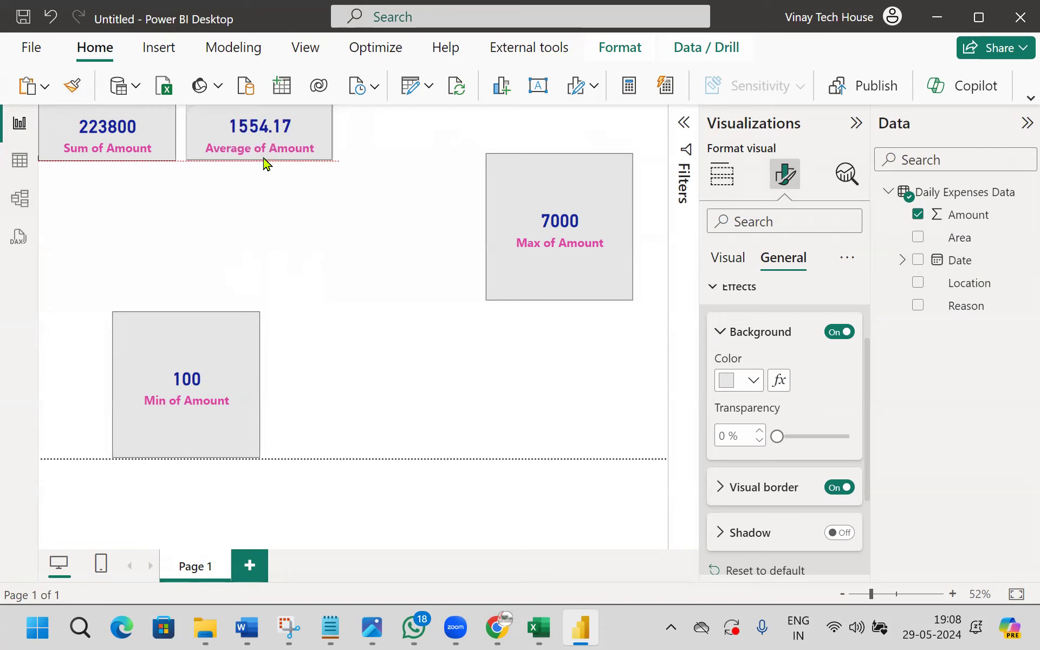
drag(565, 185, 422, 142)
drag(417, 242, 420, 162)
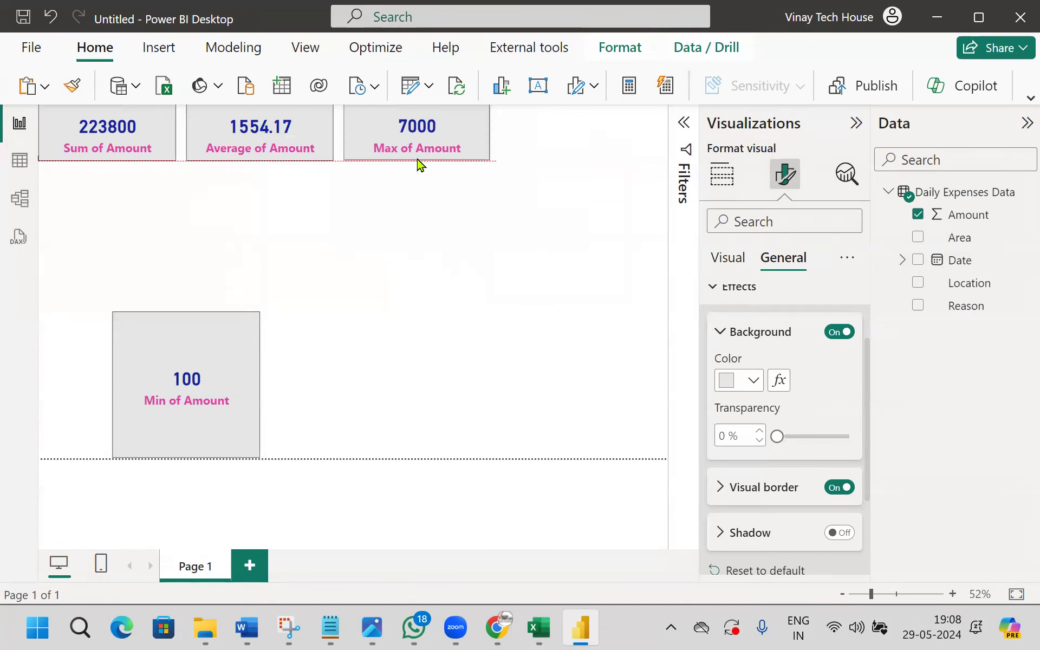
drag(195, 399, 564, 181)
drag(571, 251, 579, 162)
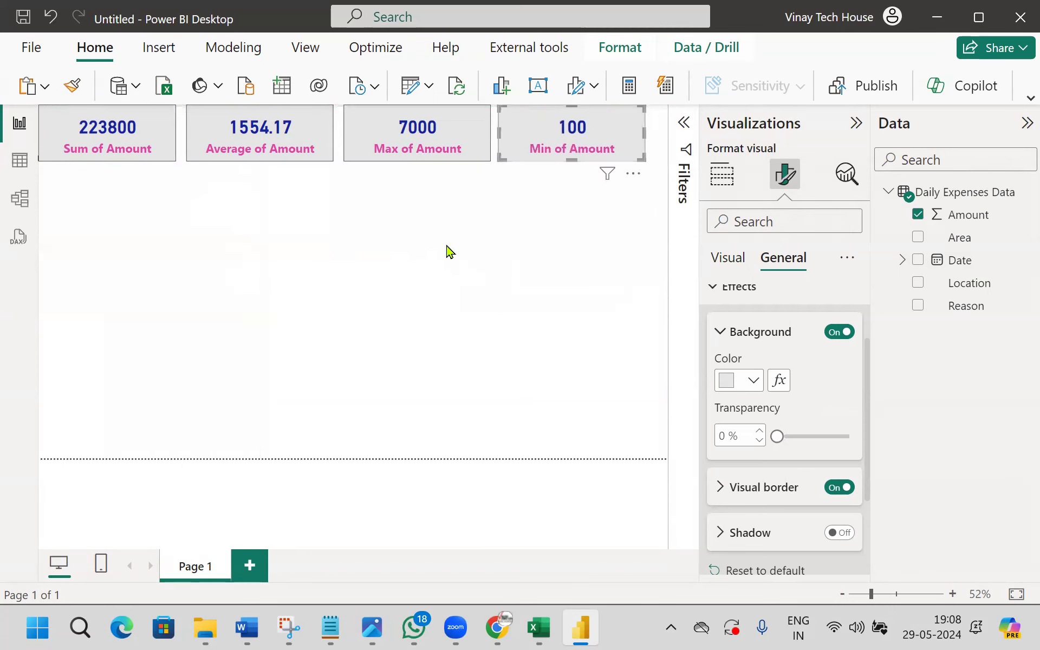
click(448, 252)
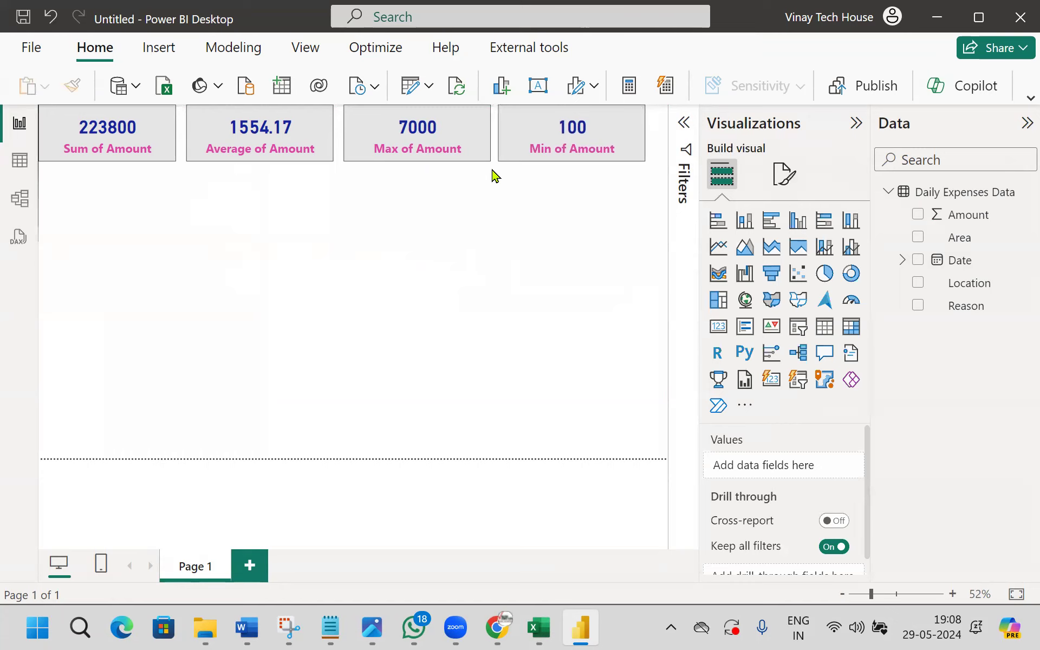
Step: Add a slicer below the cards using the Year level of the Date hierarchy as its field
click(797, 338)
drag(117, 233, 467, 238)
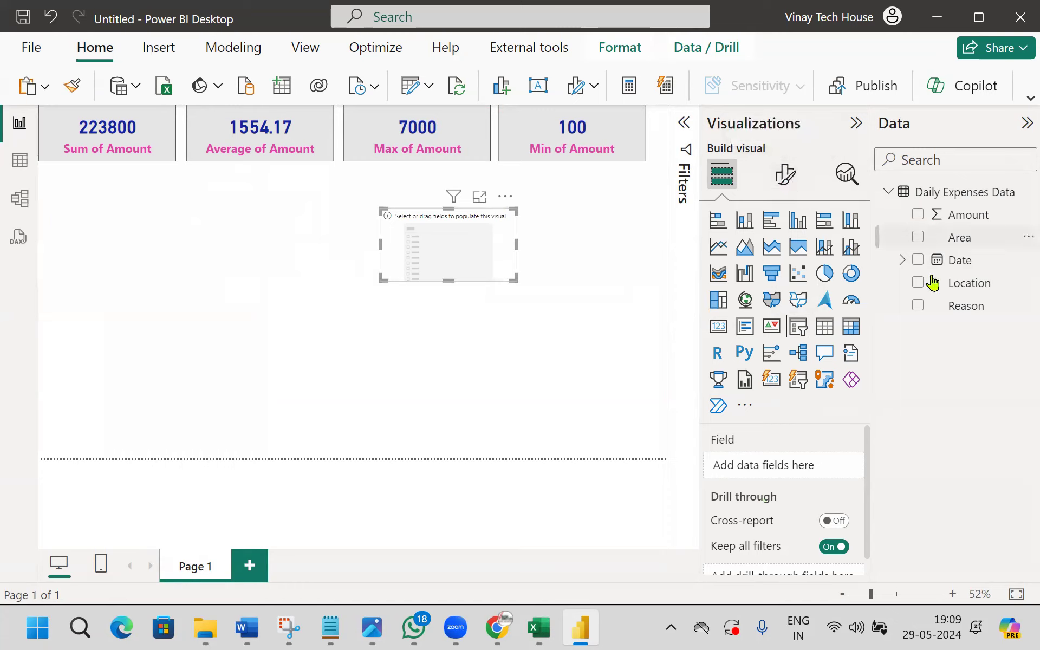
click(903, 260)
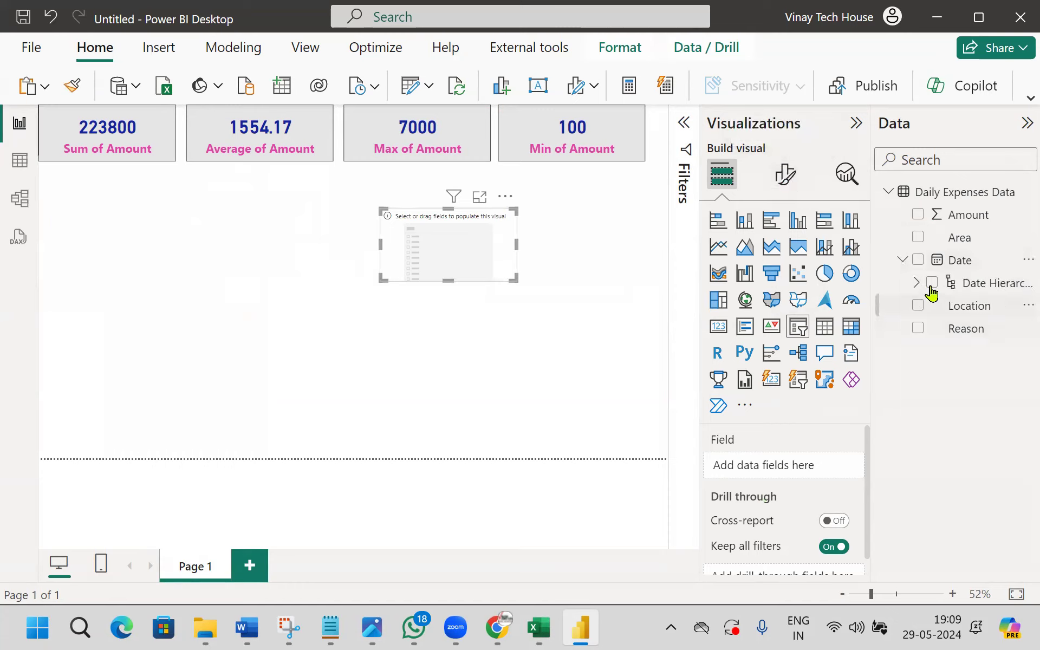
click(916, 283)
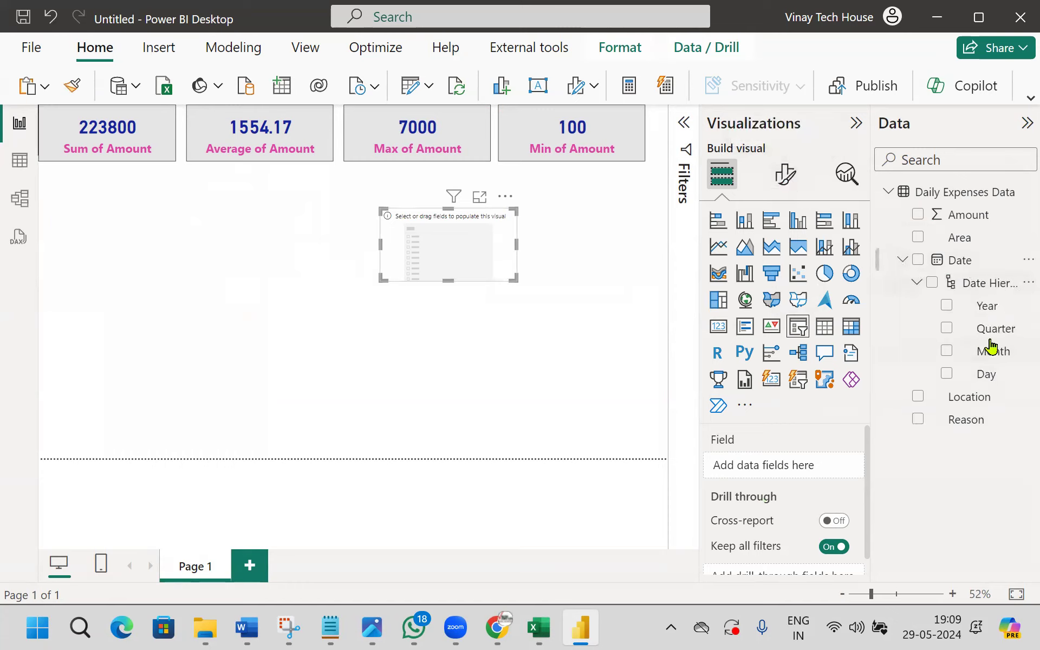
drag(988, 306, 824, 476)
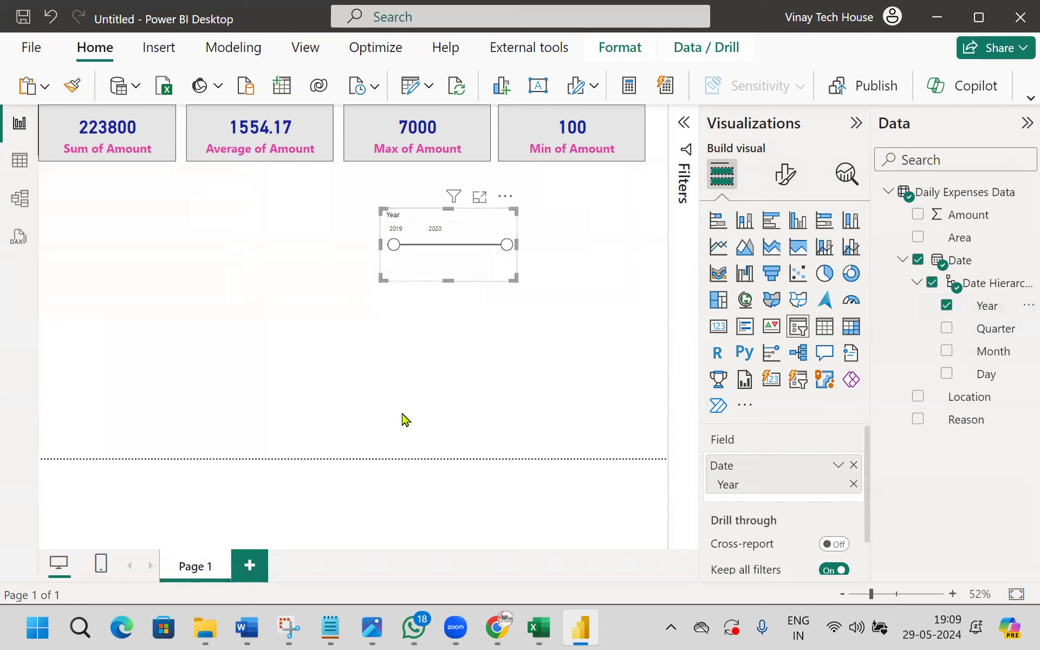
Step: Set the Year slicer's style to Vertical list
click(785, 179)
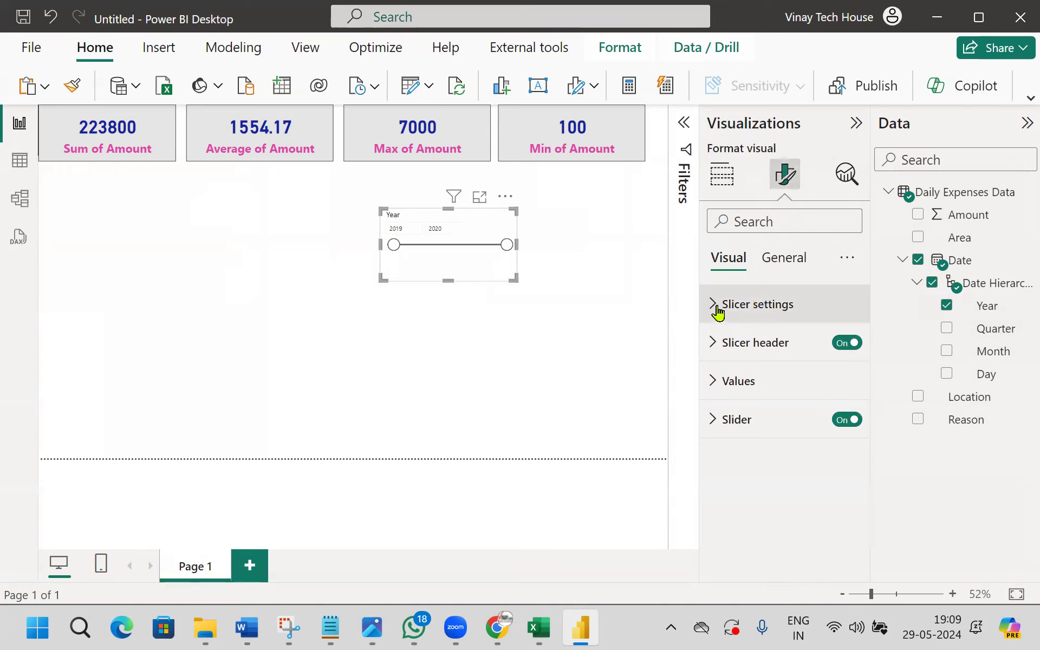
click(716, 307)
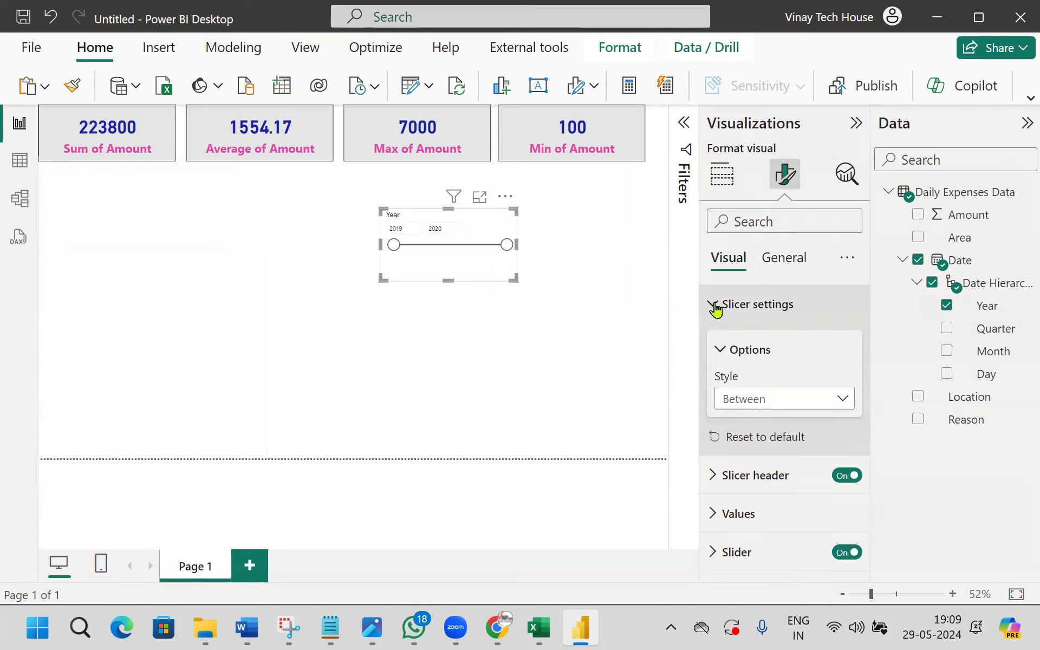
click(751, 408)
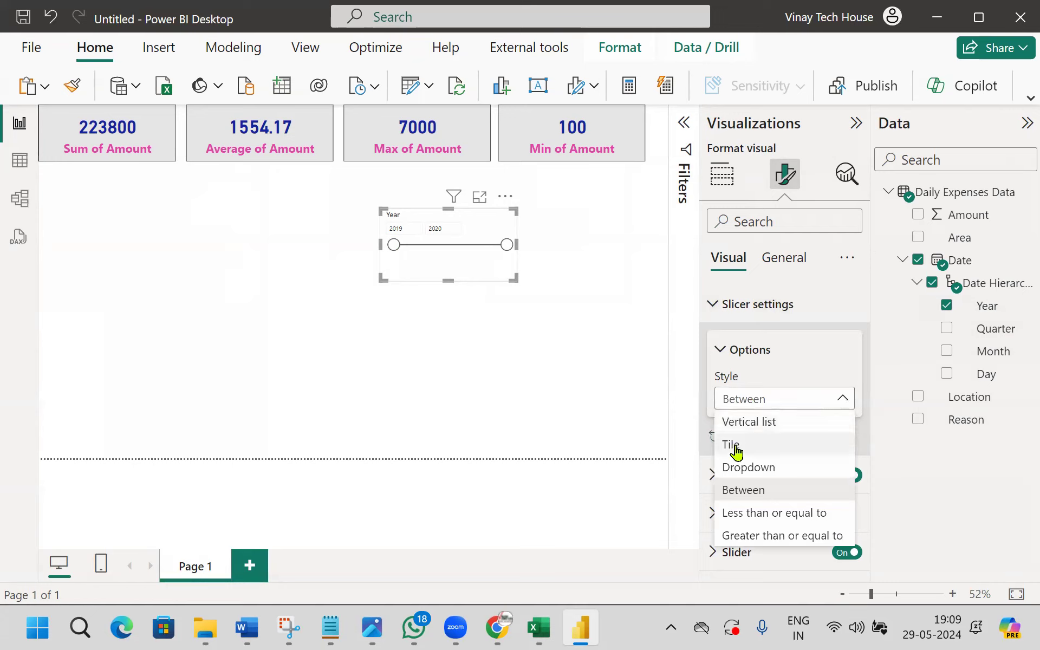
click(771, 429)
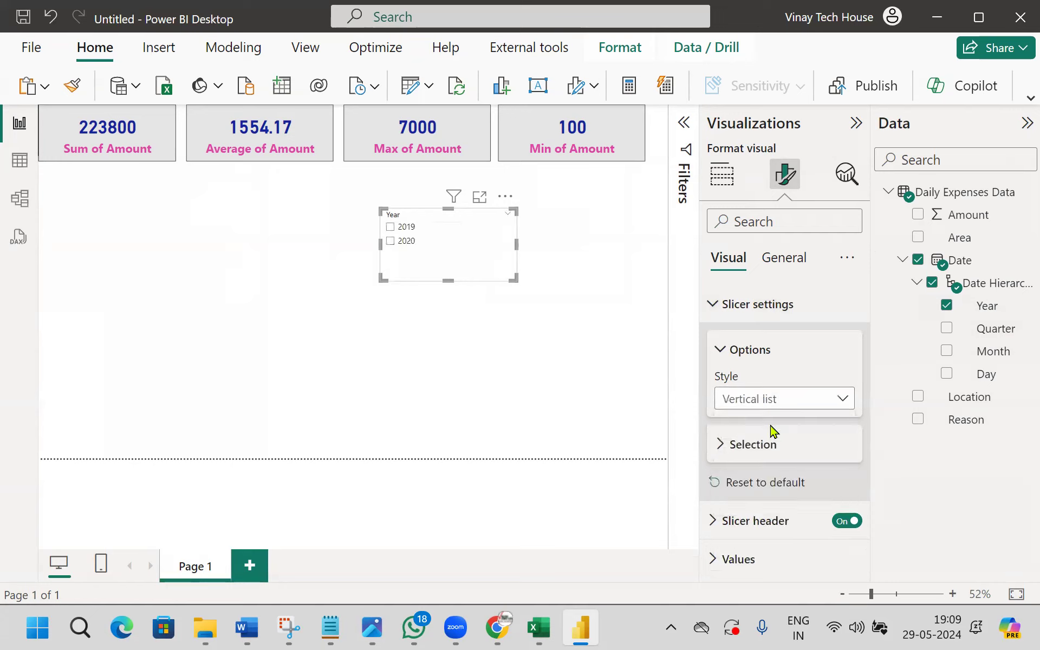
Step: Try the Tile style on the Year slicer and switch it back to Vertical list
click(747, 407)
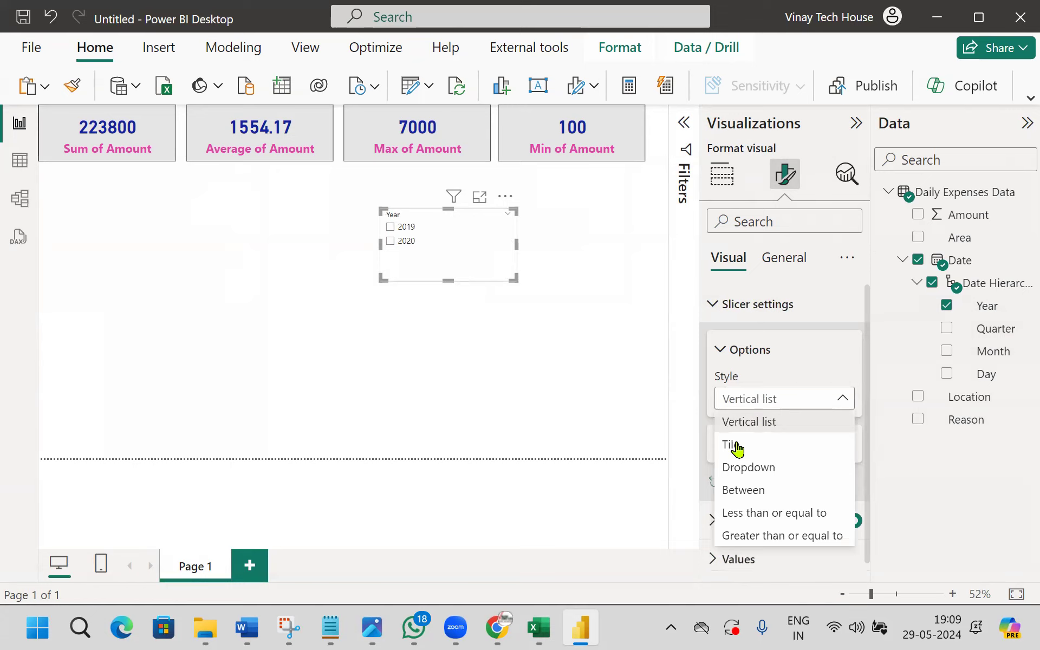
click(735, 447)
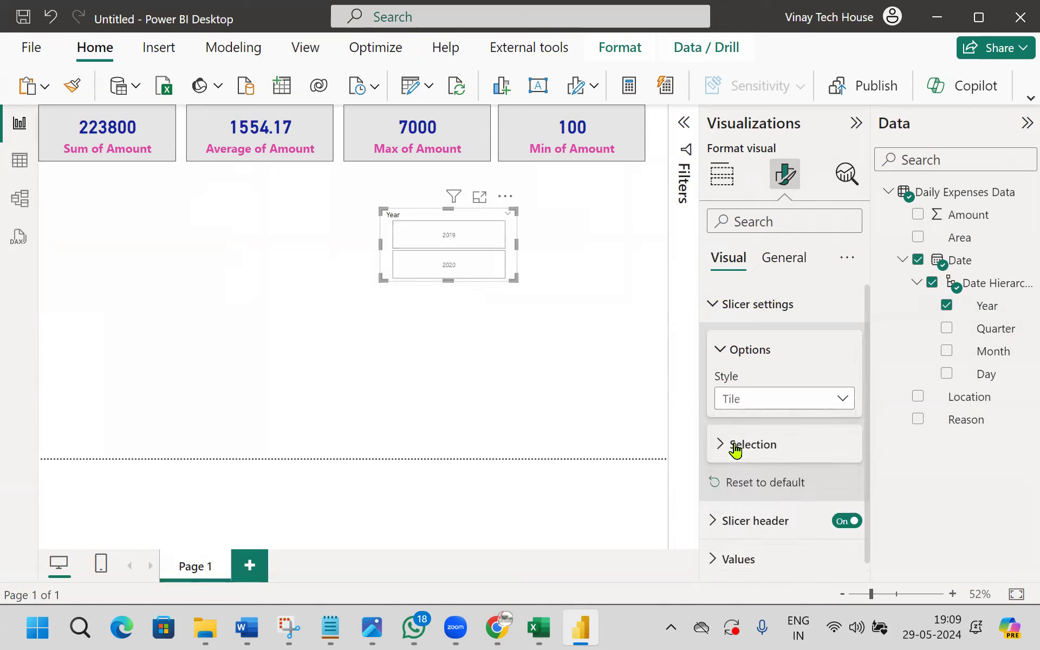
click(780, 405)
click(760, 428)
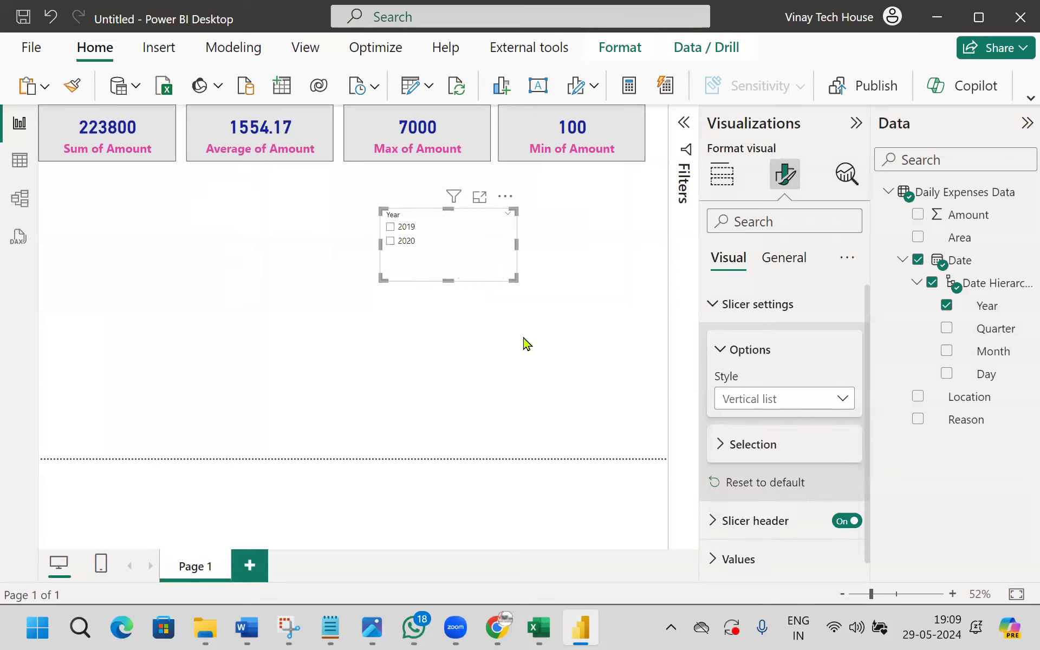
click(713, 305)
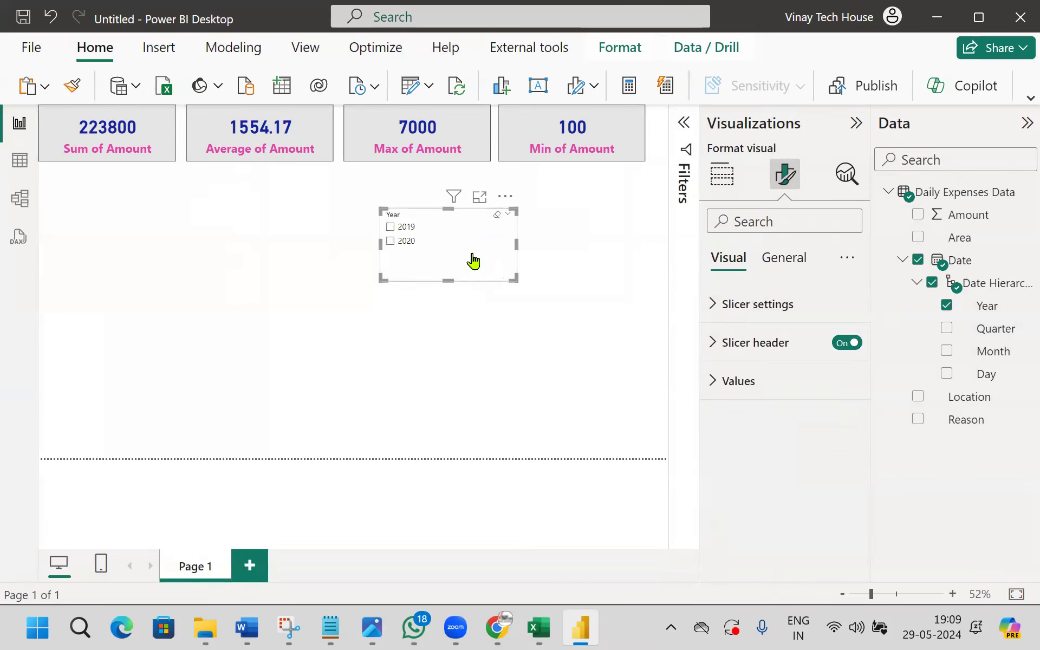
mouse_move(399, 211)
mouse_down()
mouse_move(510, 209)
mouse_move(700, 304)
mouse_up()
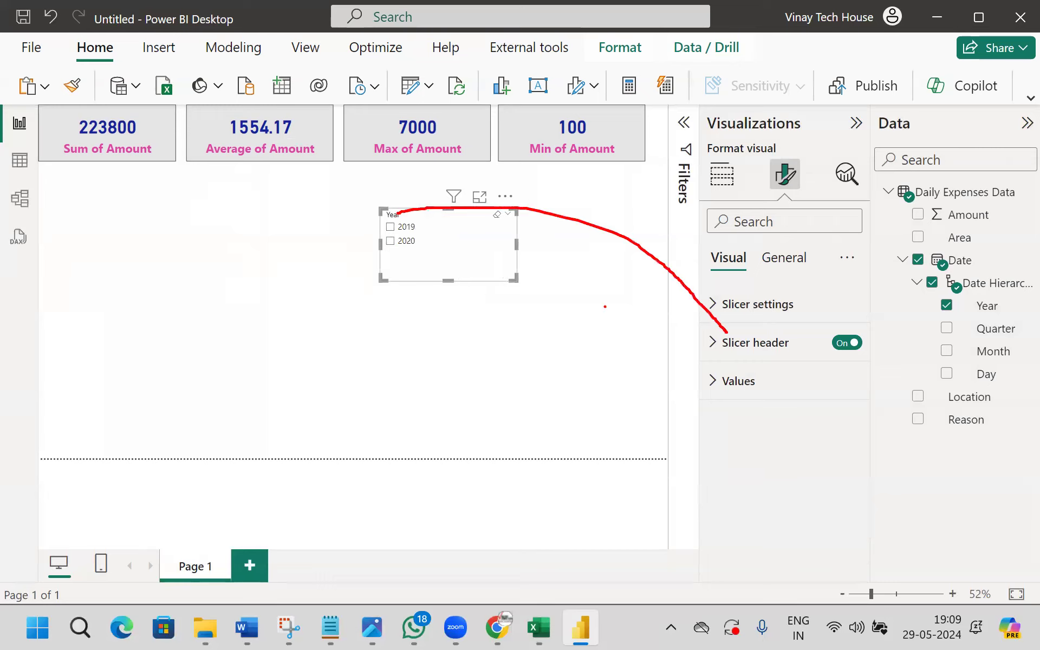
mouse_move(420, 241)
mouse_down()
mouse_move(601, 299)
mouse_move(707, 381)
mouse_up()
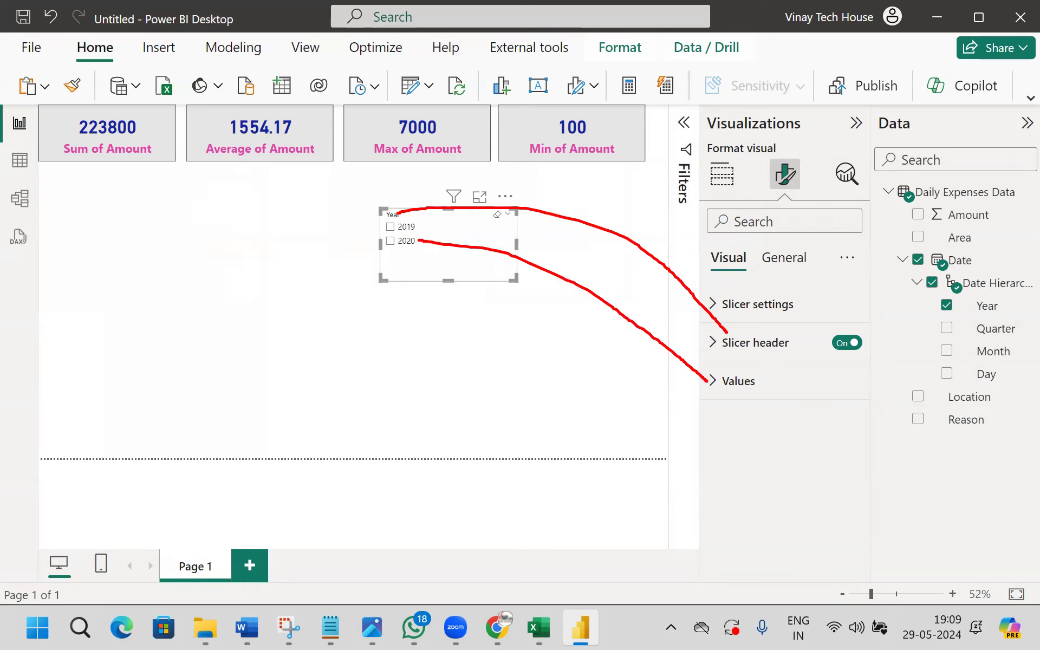
key(Escape)
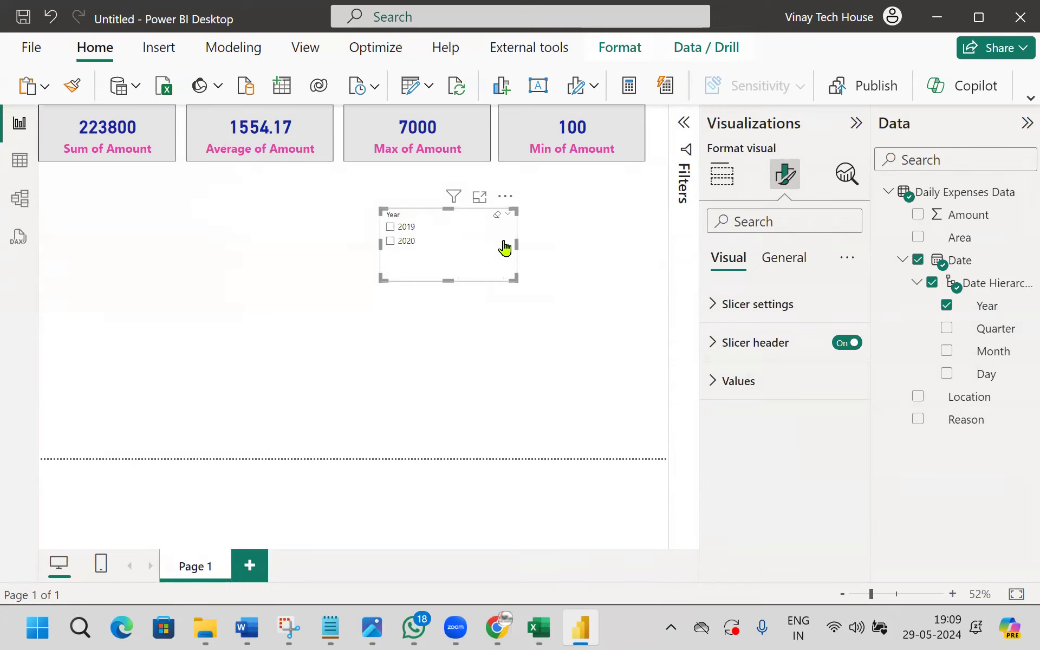
Step: Format the Year slicer's header text as bold, pink, font size 20
click(720, 343)
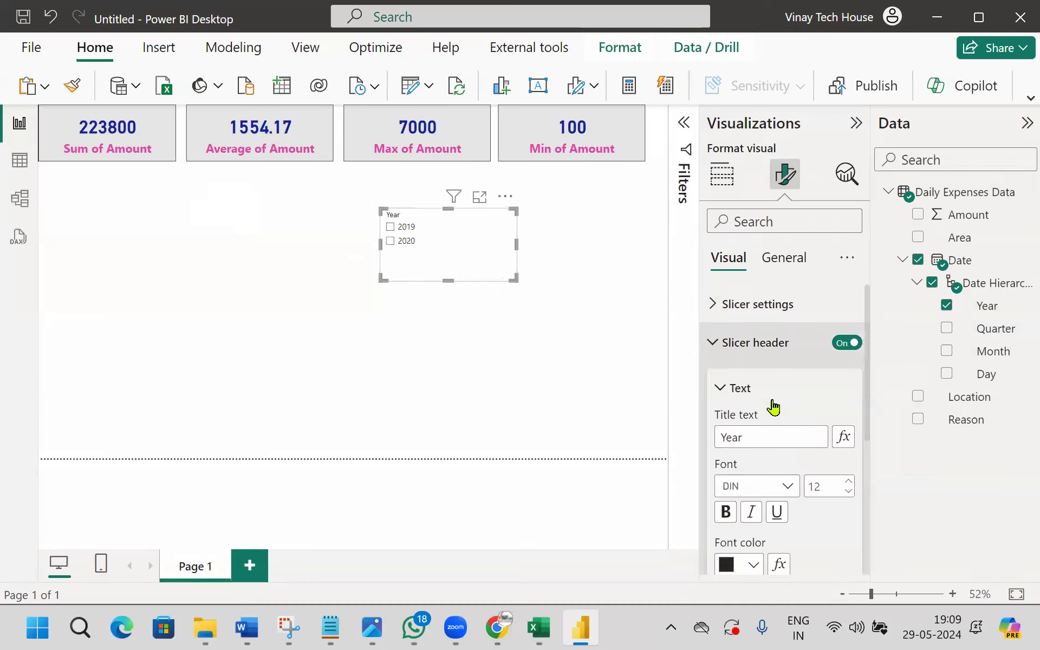
click(753, 565)
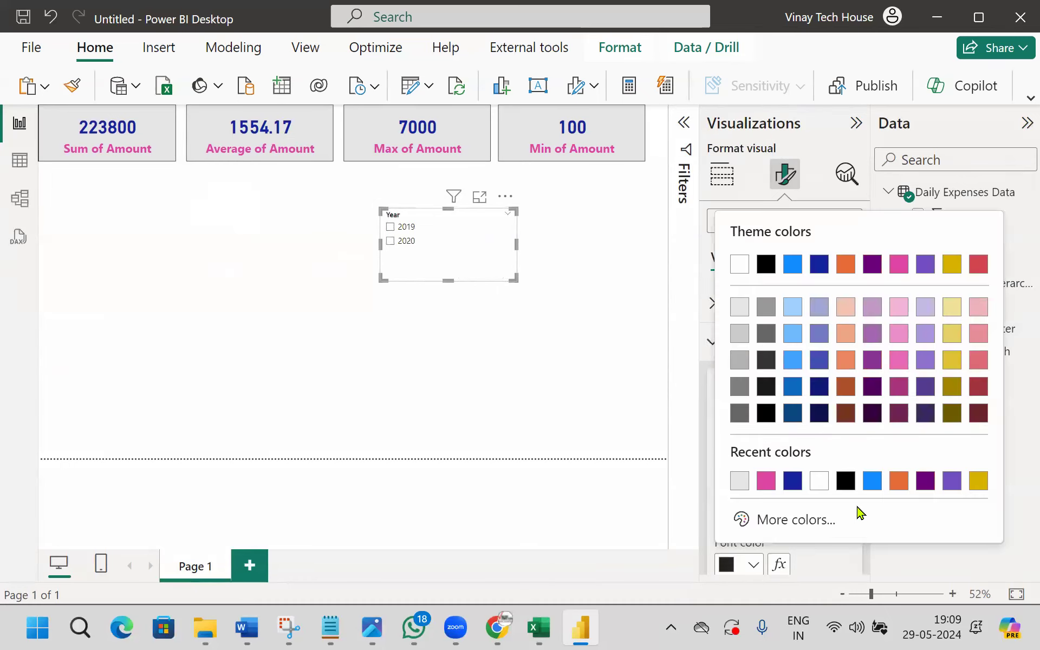
click(766, 480)
click(835, 478)
text(20)
Step: Format the Year slicer's values as bold, dark blue, font size 18
scroll(833, 521, down, 3)
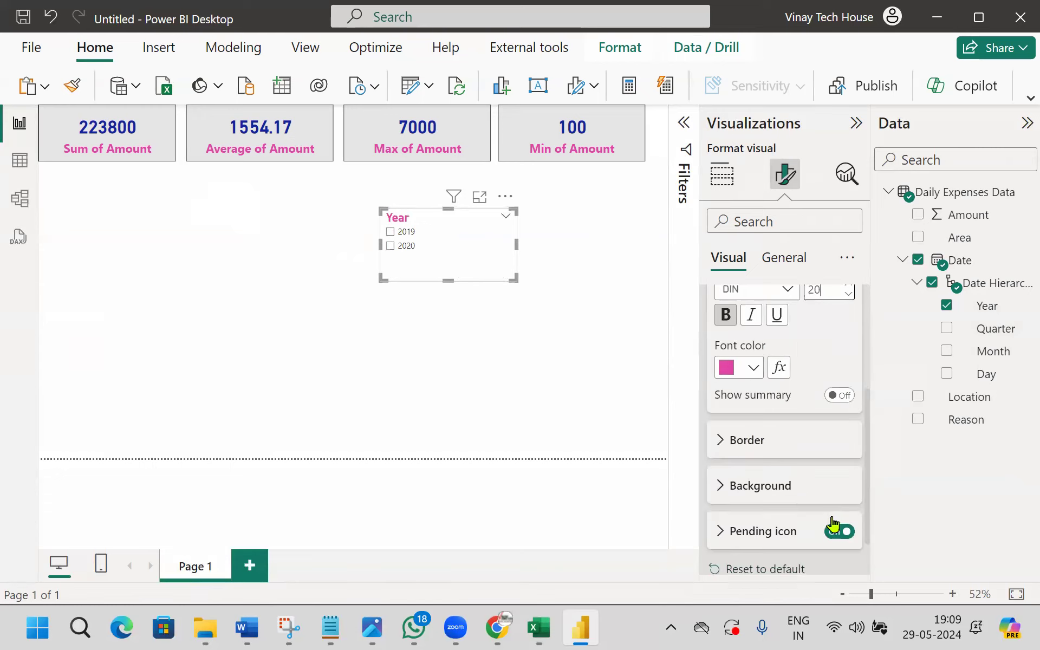
scroll(833, 521, down, 1)
click(712, 560)
scroll(759, 497, down, 3)
click(726, 487)
click(825, 464)
text(1)
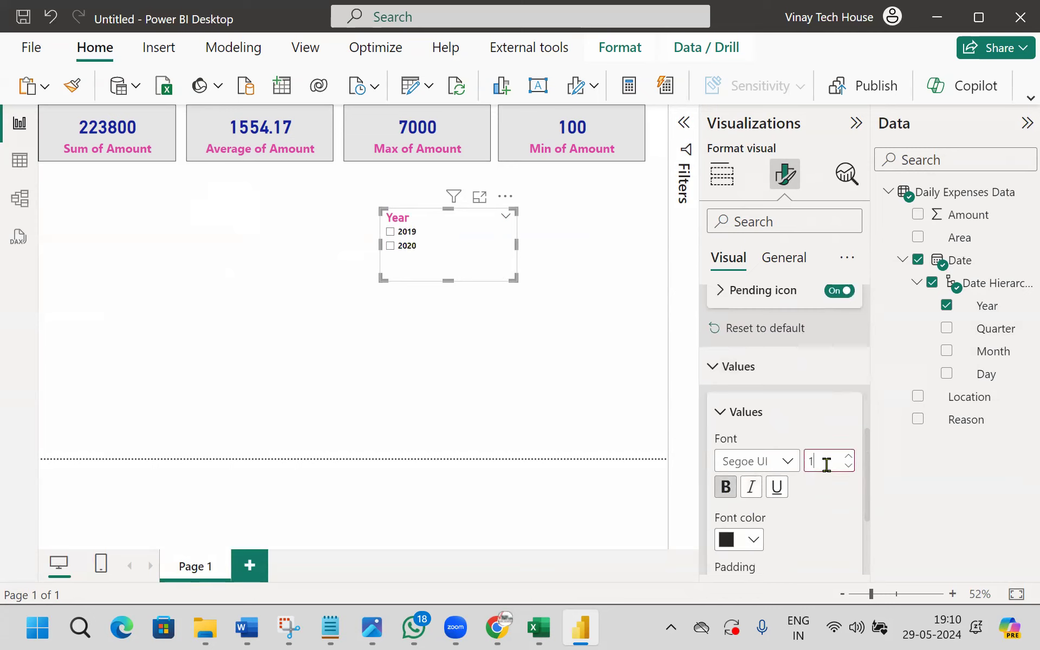
text(5)
click(739, 540)
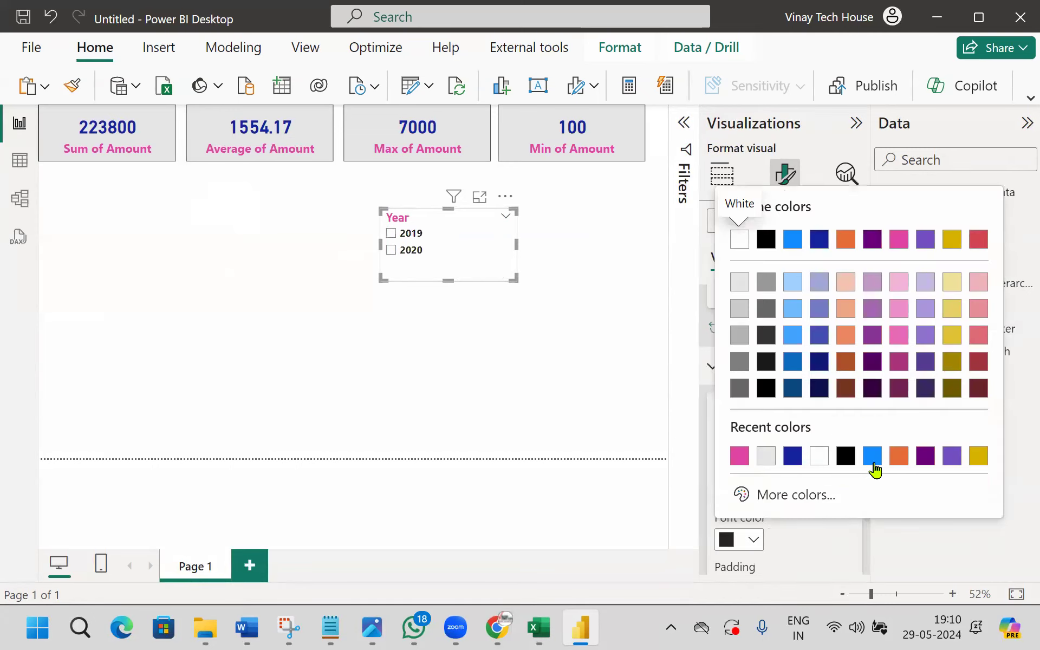
click(792, 456)
double_click(832, 464)
text(18)
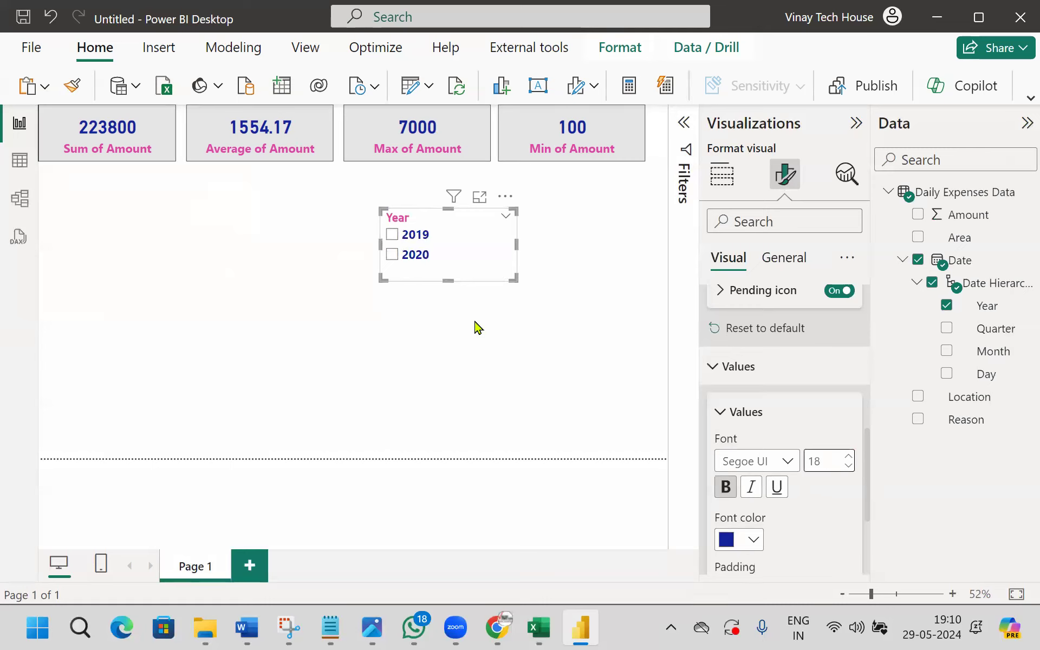
Step: Reduce the width of the Year slicer and turn on its visual border
drag(513, 281, 457, 281)
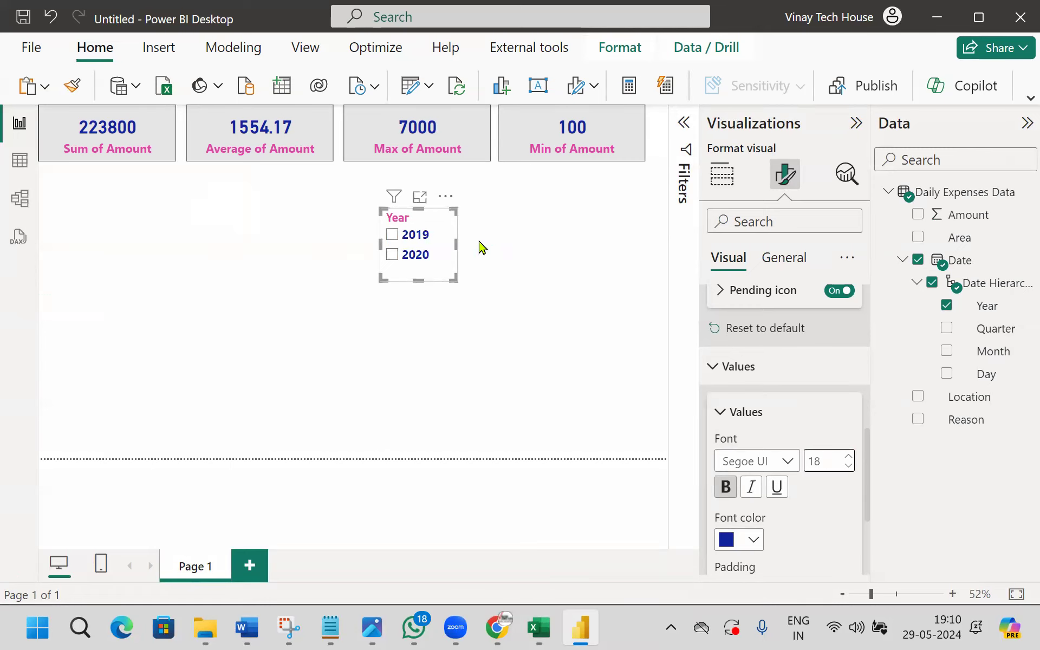
click(785, 261)
scroll(790, 418, down, 3)
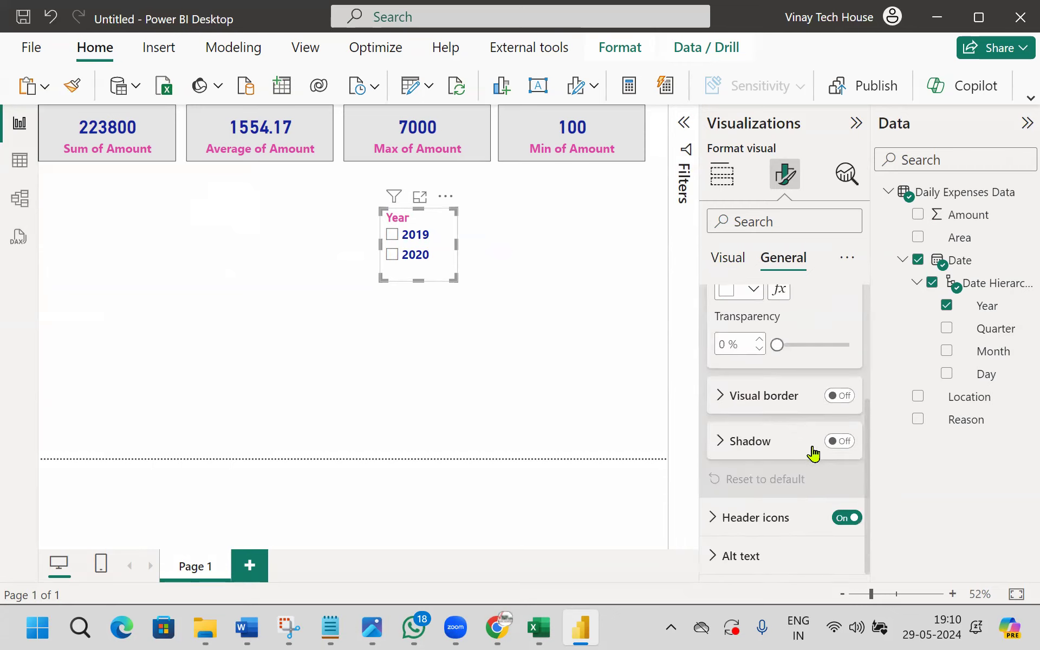
click(841, 400)
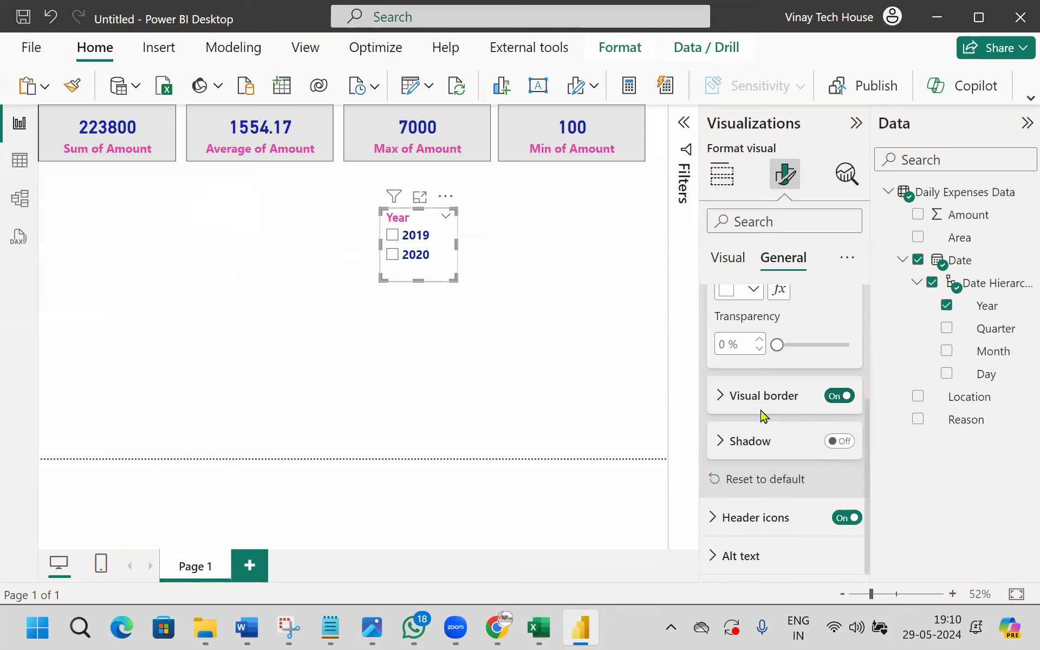
scroll(772, 407, up, 1)
scroll(771, 408, up, 3)
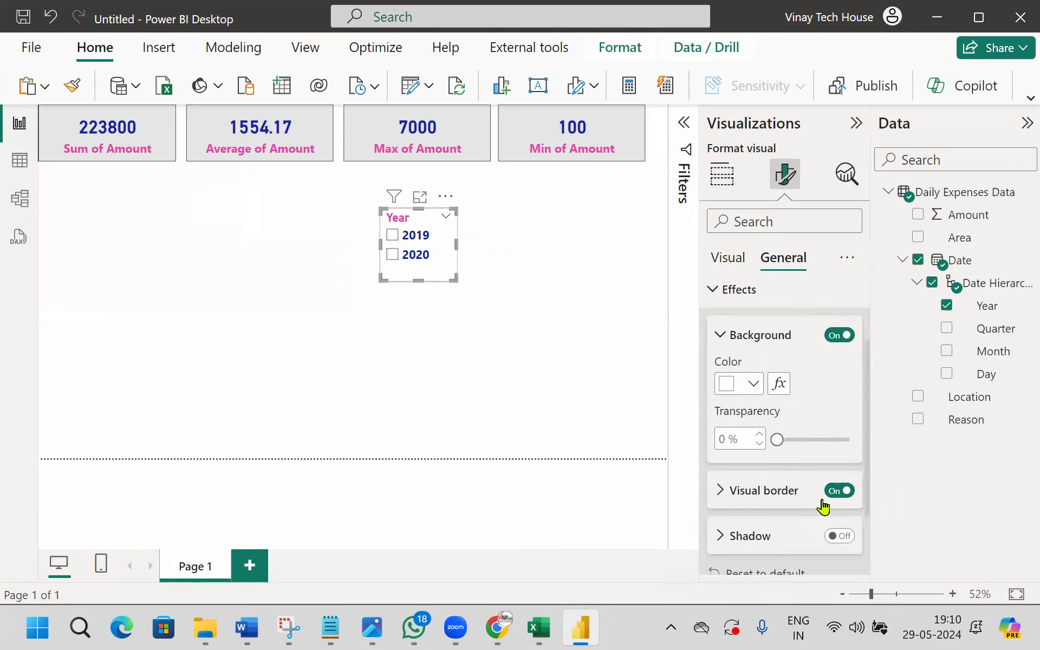
click(483, 373)
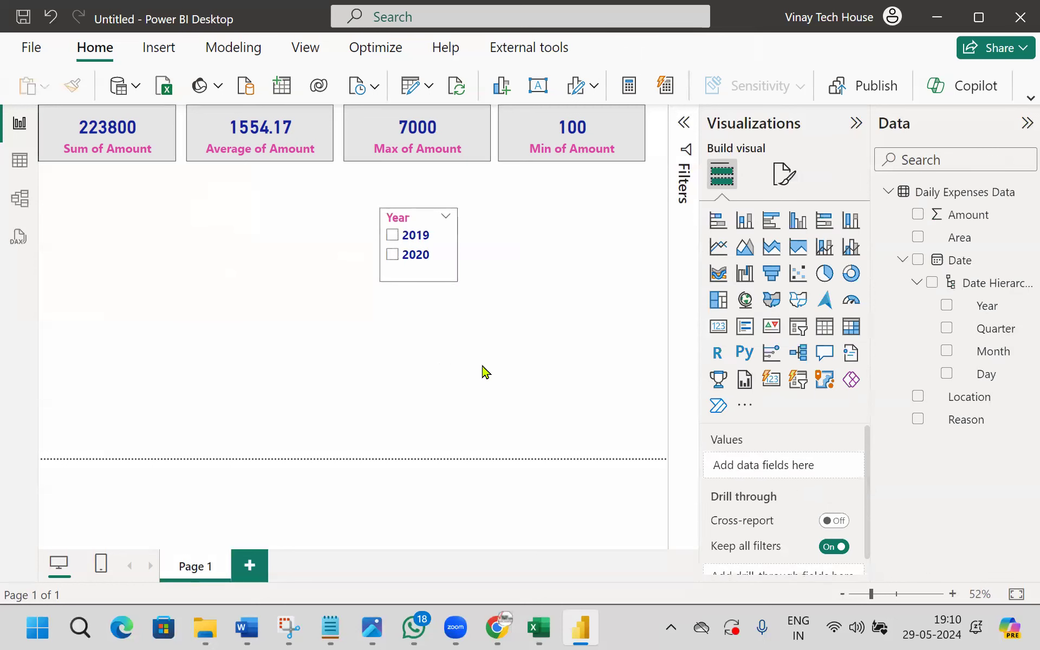
click(447, 286)
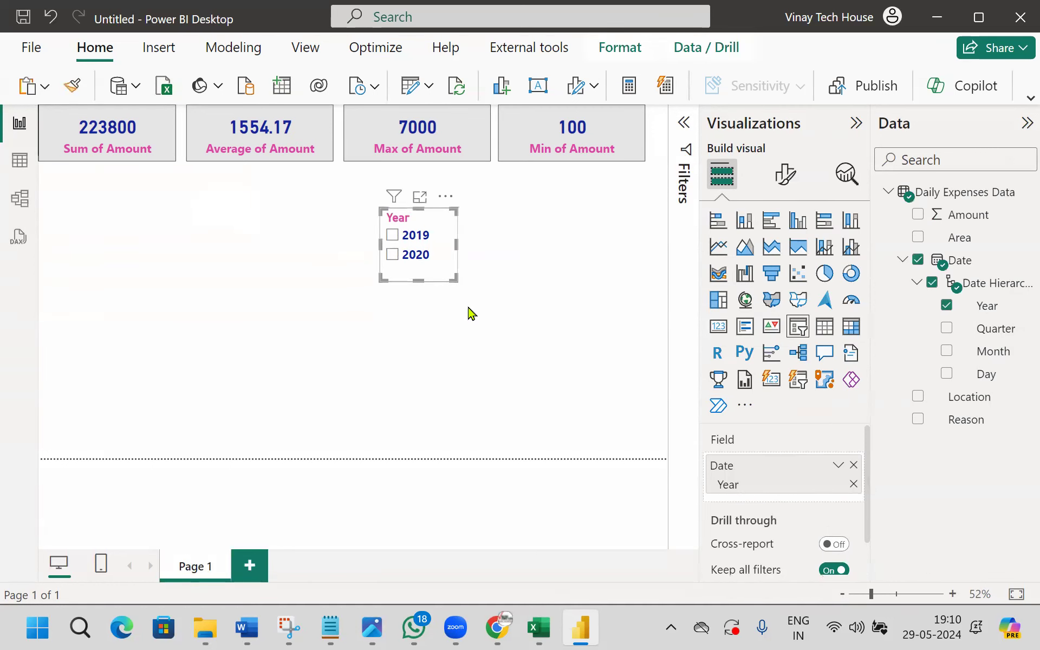
Step: Duplicate the Year slicer and place the copy beside the original
click(576, 286)
click(460, 285)
drag(428, 272, 526, 277)
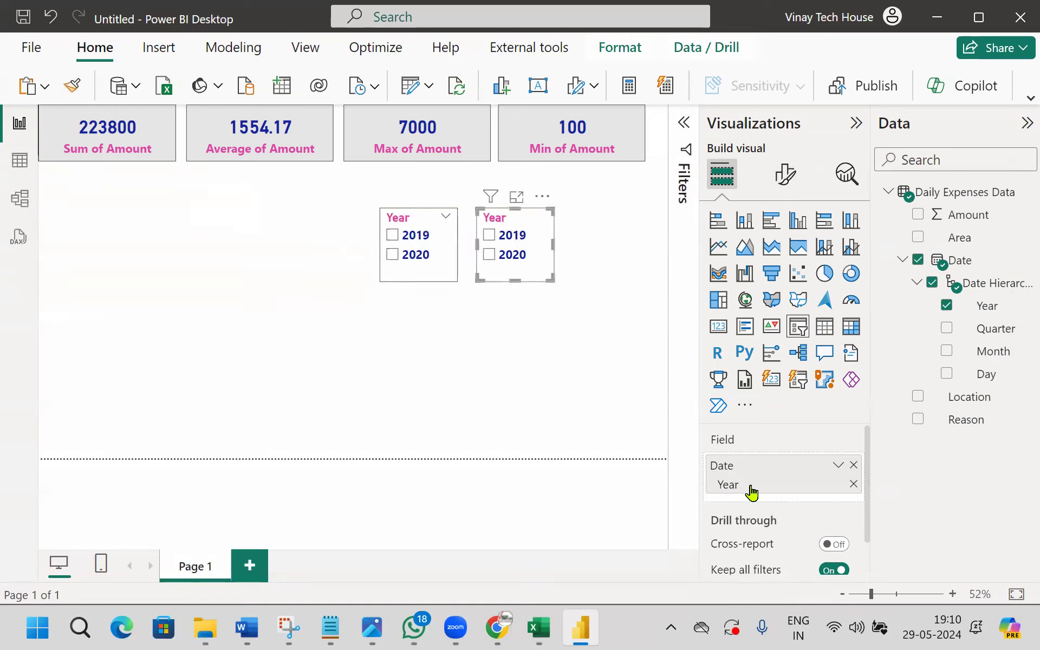
Step: Replace the copied slicer's Year field with Month, trying a taller size before restoring the height of the neighbouring slicer
drag(849, 467, 698, 487)
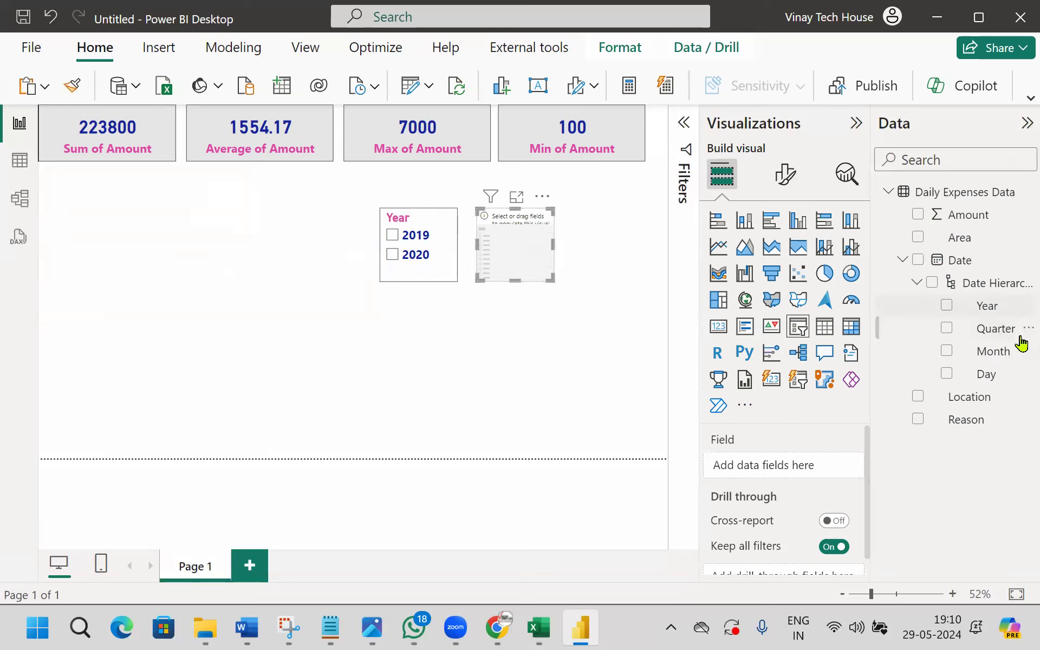
drag(1009, 353, 829, 472)
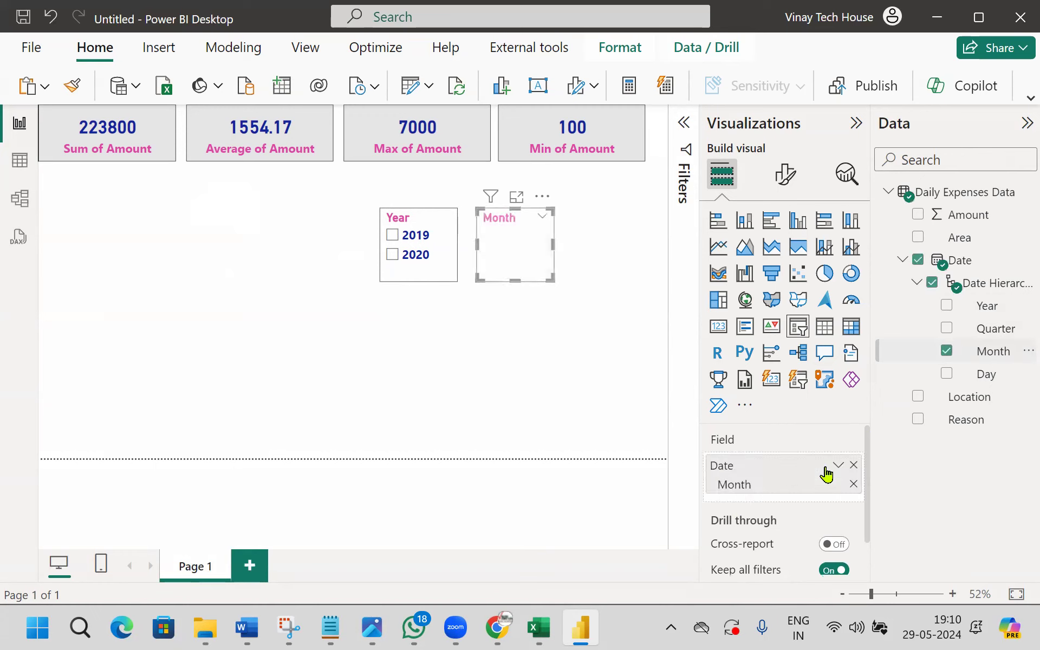
drag(515, 280, 493, 479)
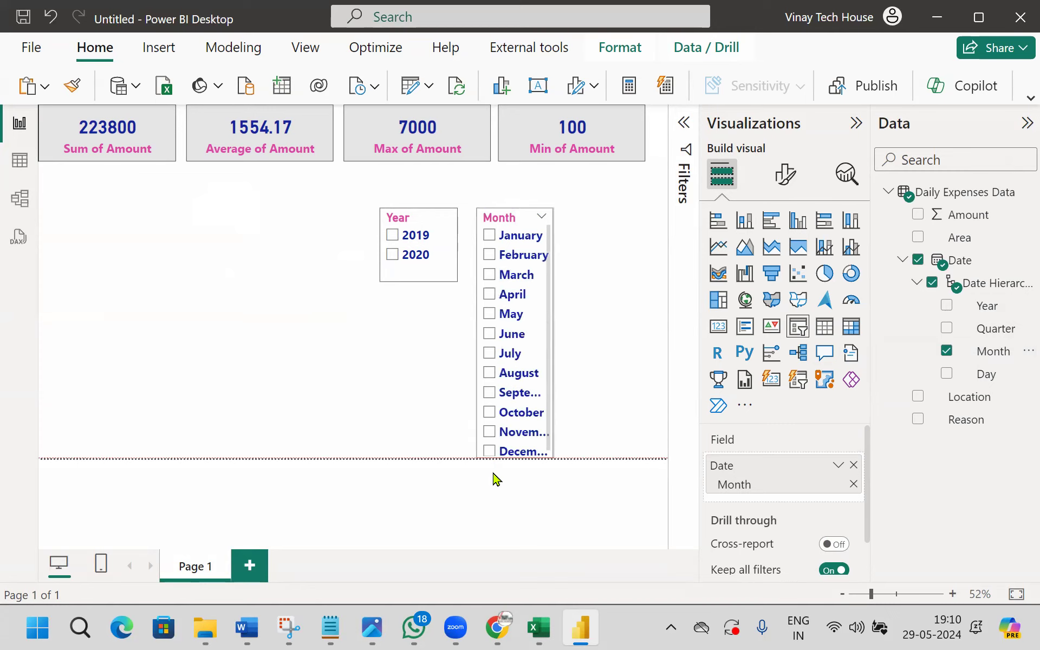
drag(508, 401, 520, 286)
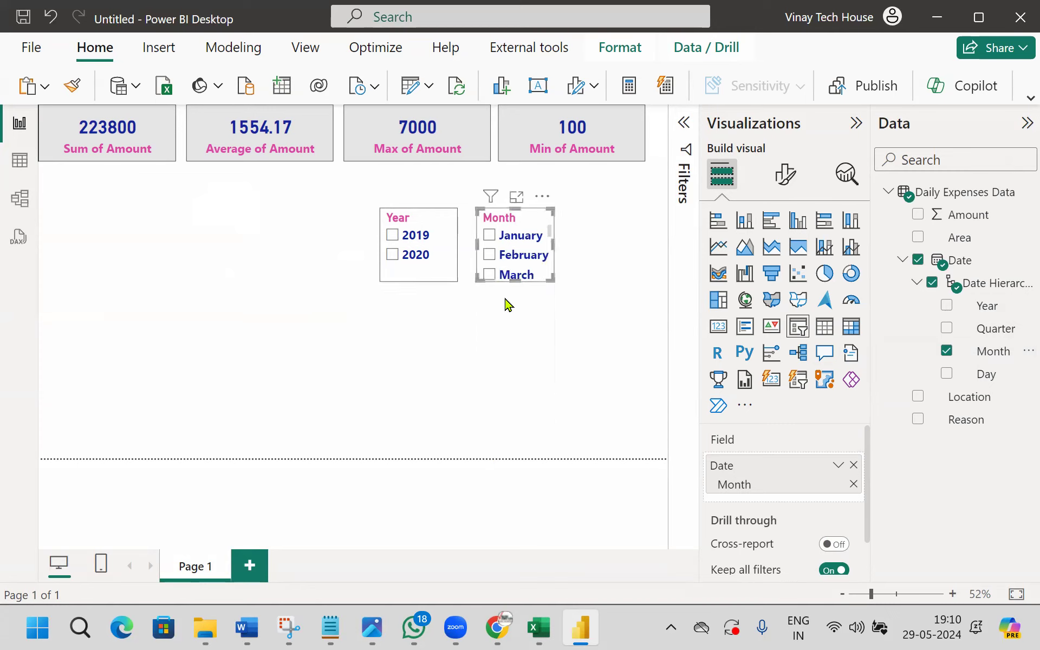
Step: Limit the Month slicer to July and August with a basic visual-level filter
click(684, 123)
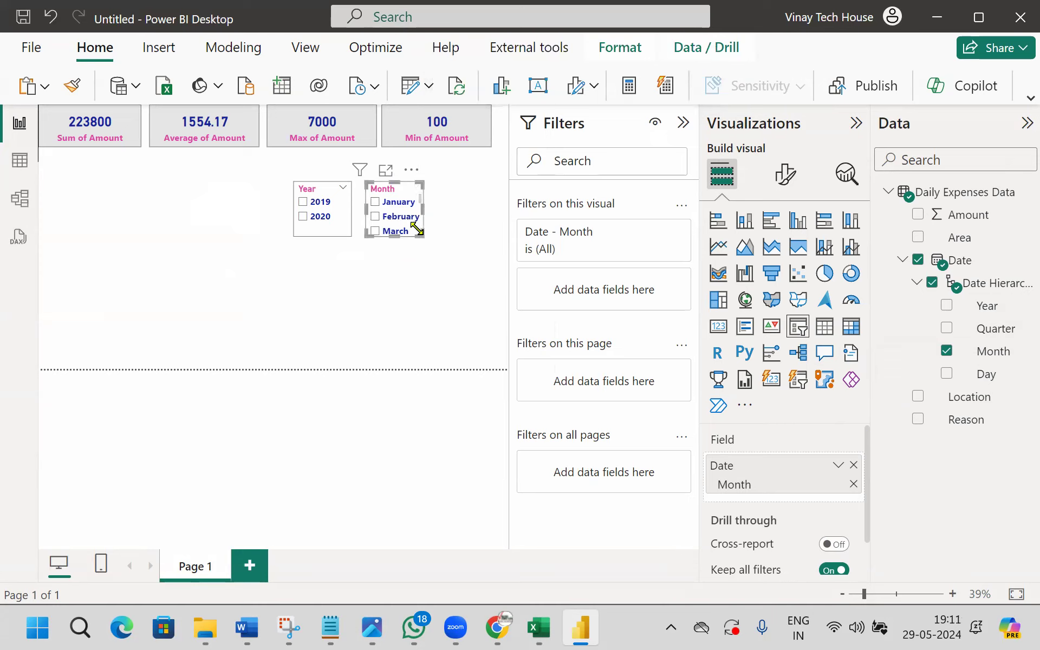
mouse_move(598, 256)
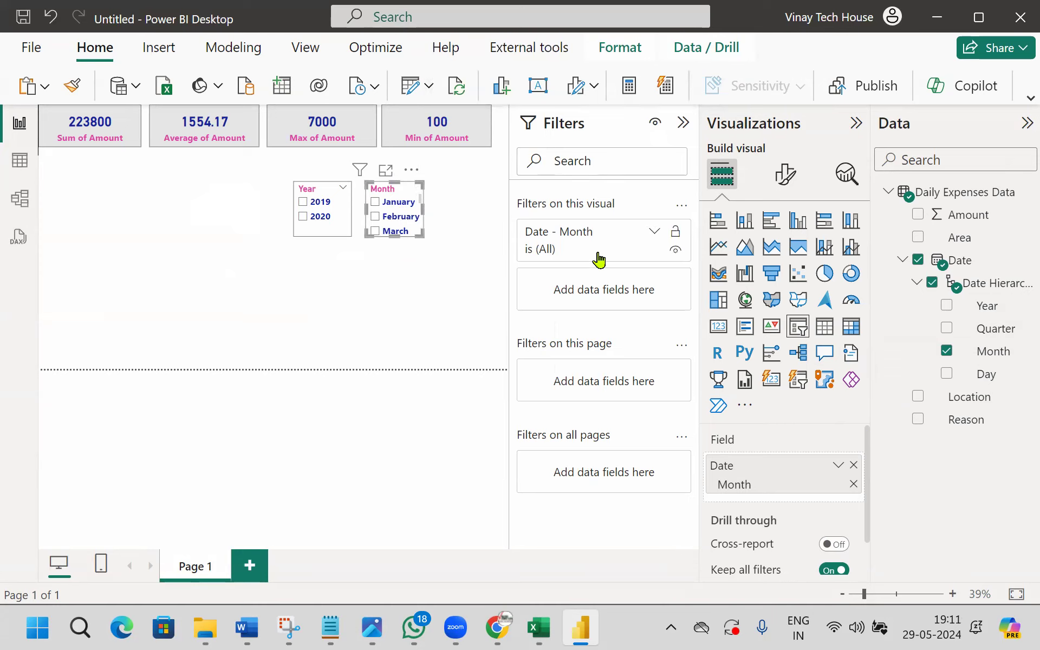
click(654, 233)
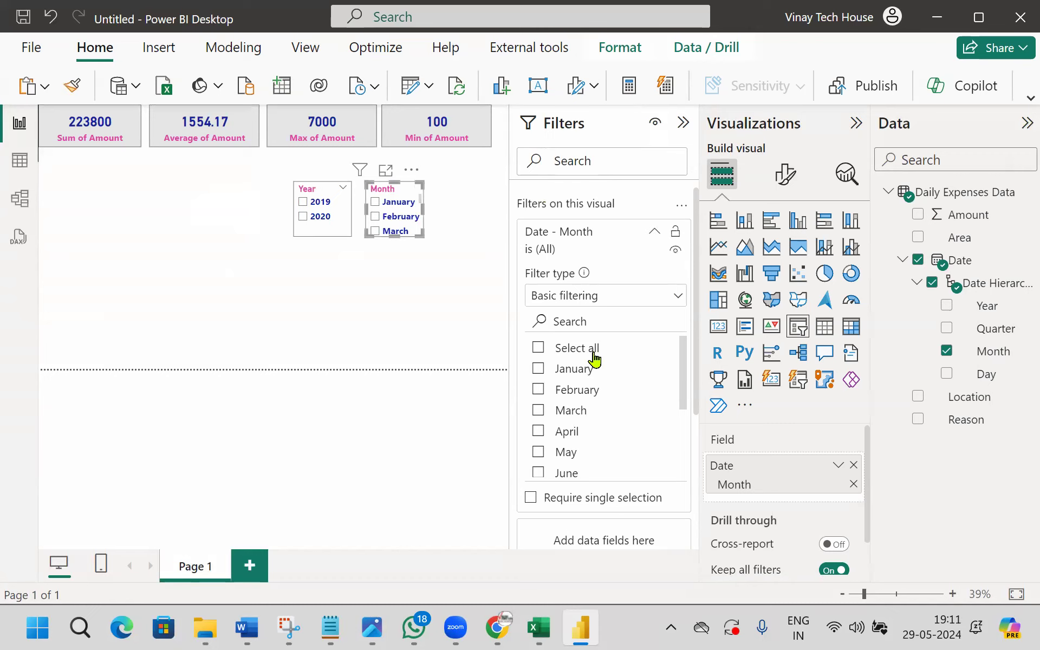
scroll(603, 439, down, 3)
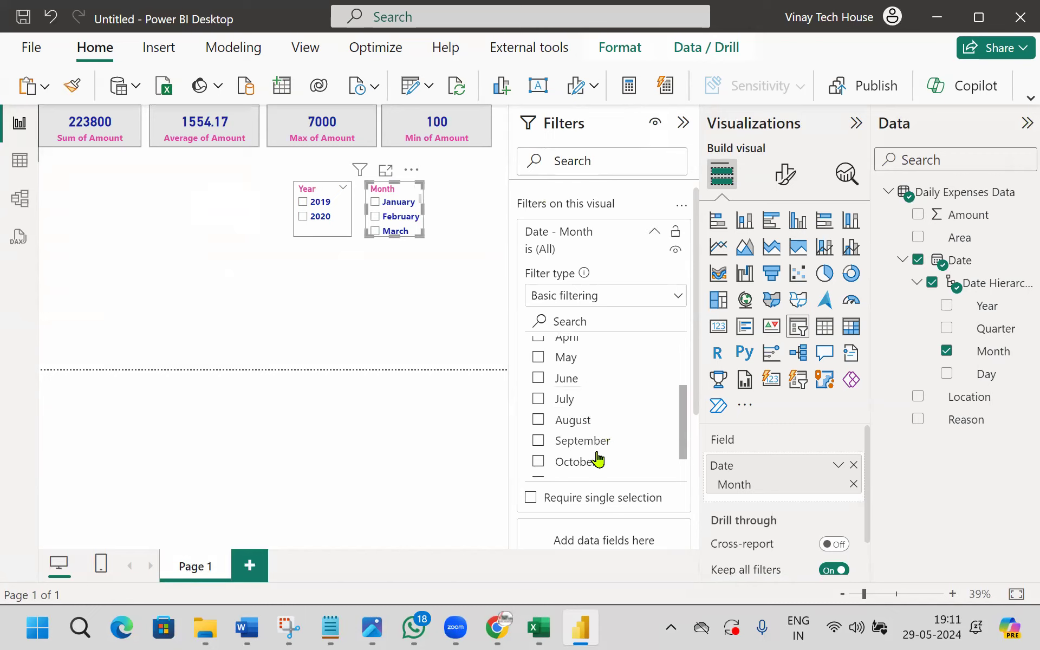
click(539, 399)
click(539, 421)
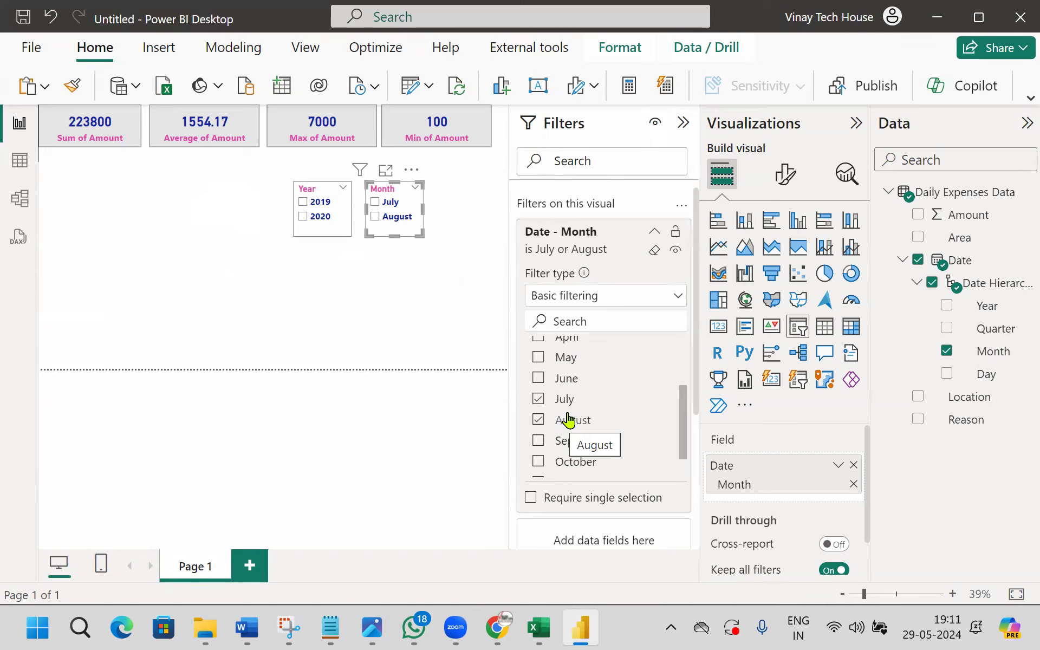
click(683, 123)
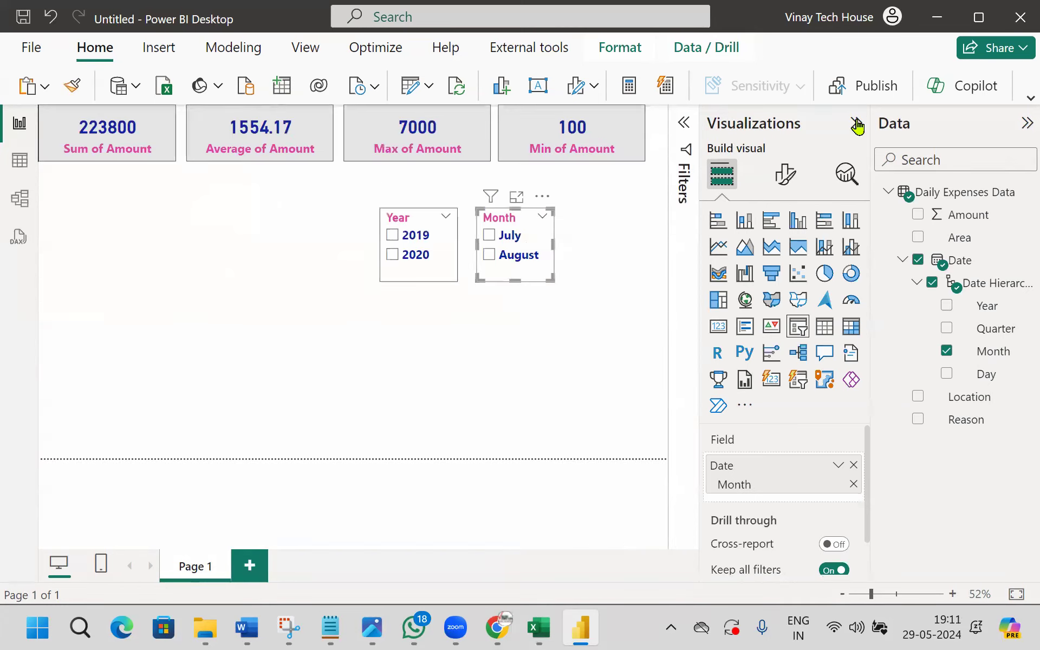
Step: Collapse the side panes and filter the cards by year 2019 and month August using the slicers
click(855, 124)
click(1022, 126)
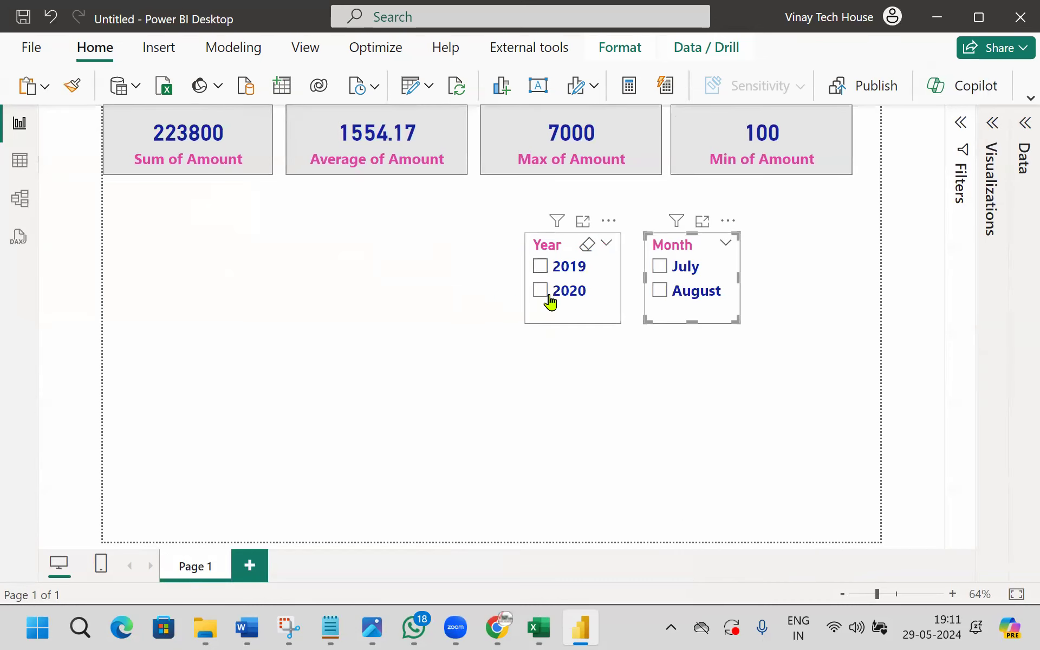
click(540, 266)
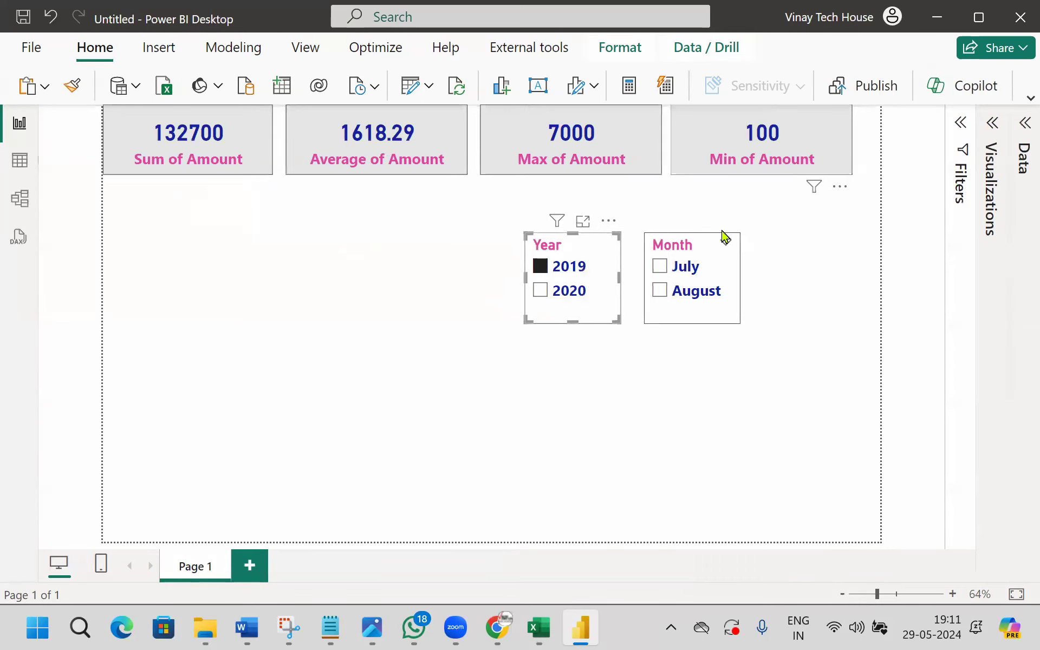
click(660, 291)
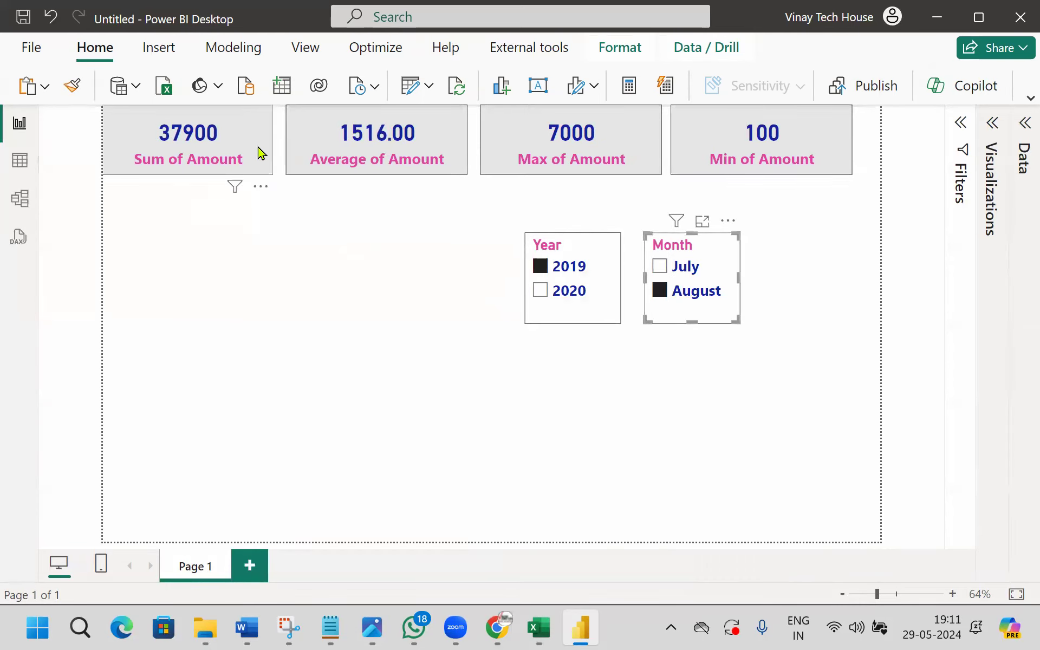
Step: Filter the cards by year 2020 with July and August, and clear the selections in both slicers
click(544, 293)
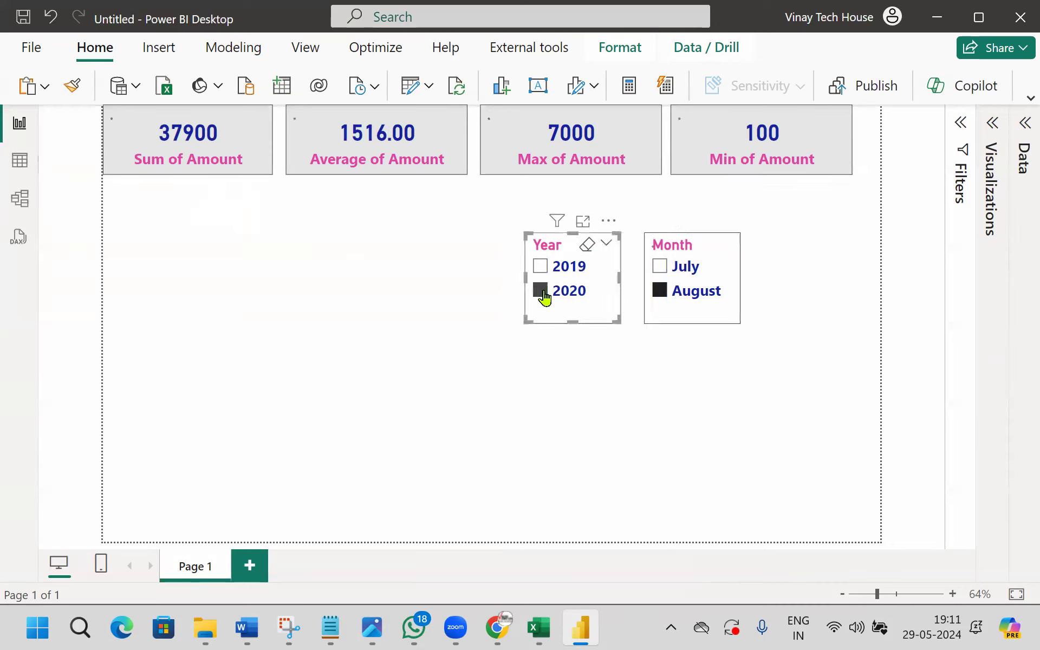
click(672, 273)
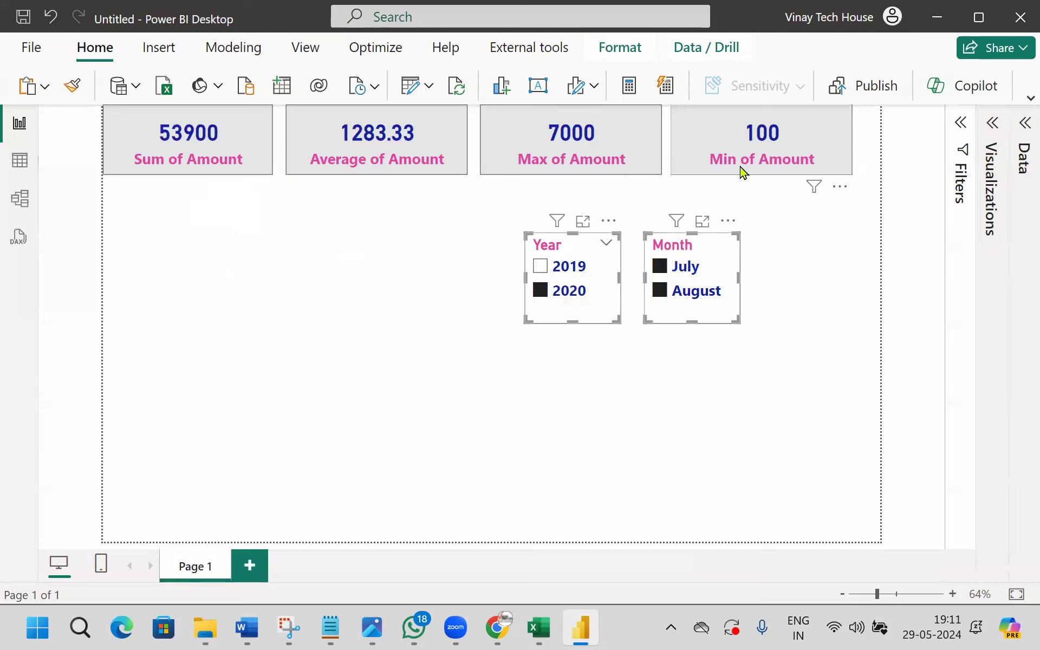
click(697, 273)
click(699, 295)
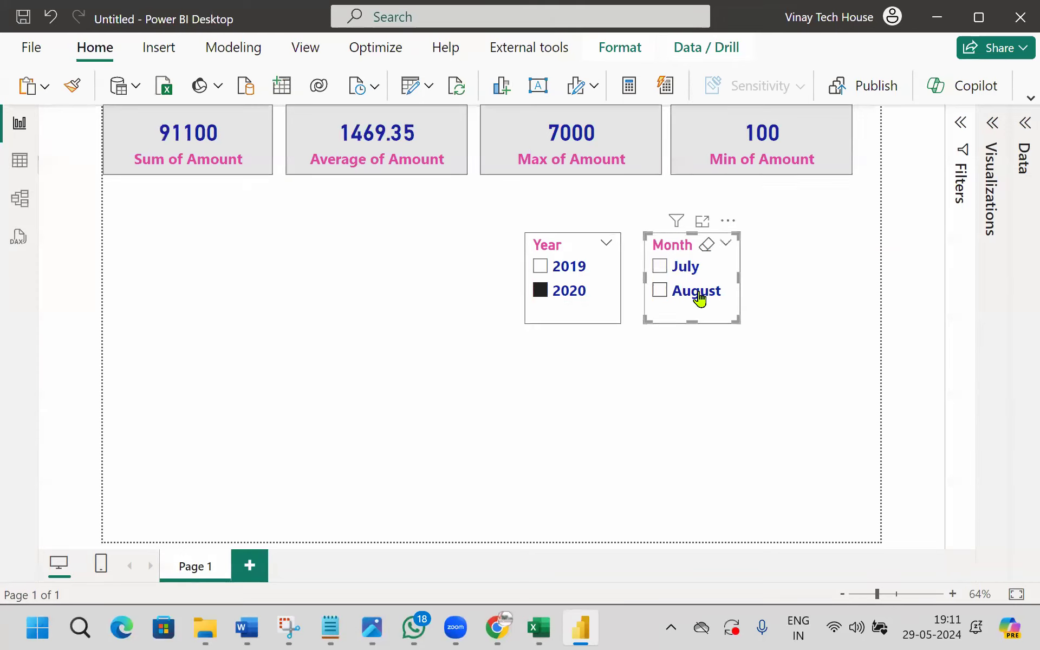
click(567, 292)
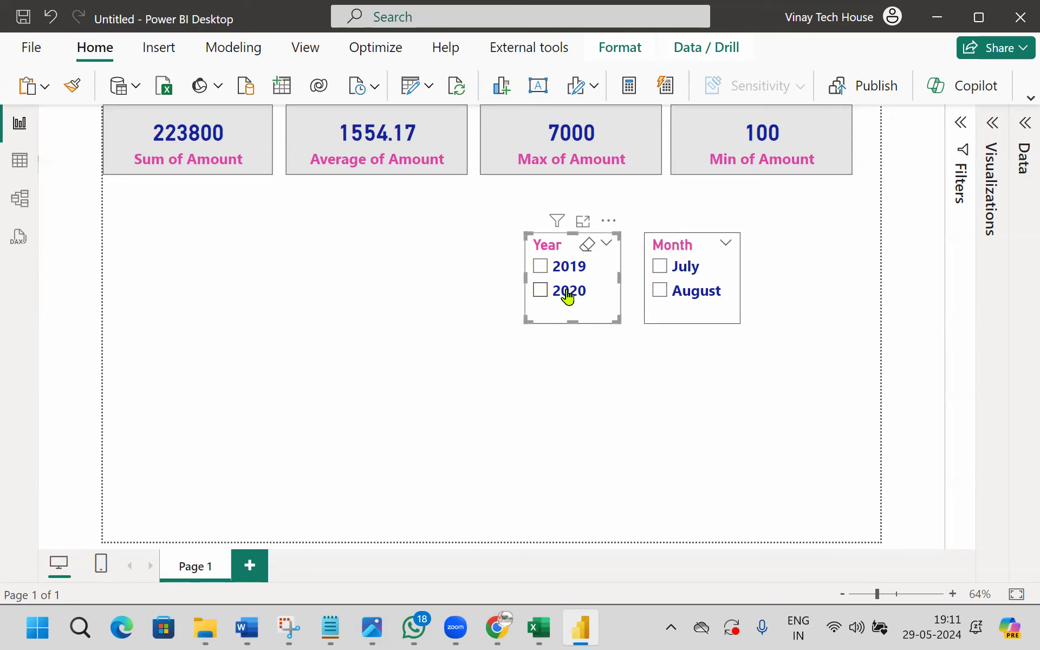
Step: Add a stacked bar chart as a new visual in the empty lower part of the page and enlarge it
click(991, 127)
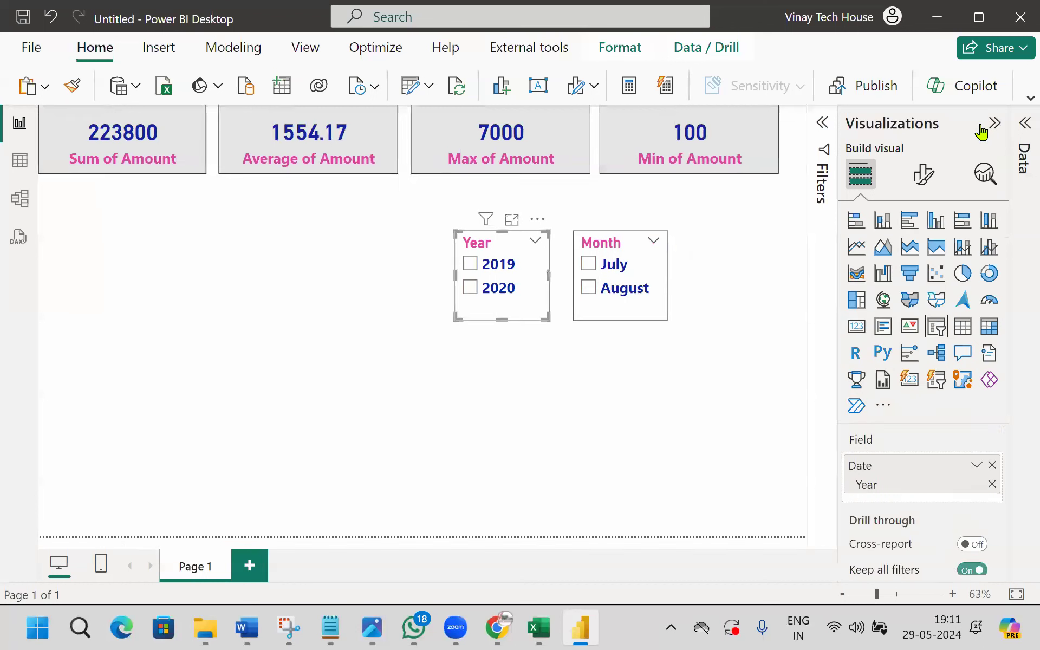
click(861, 230)
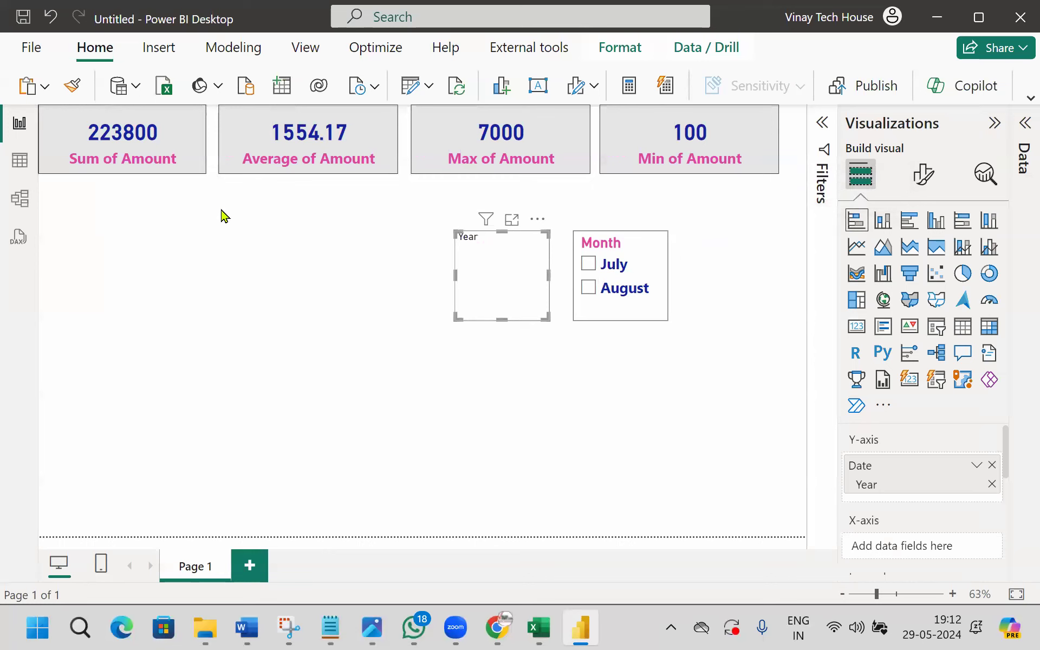
click(50, 17)
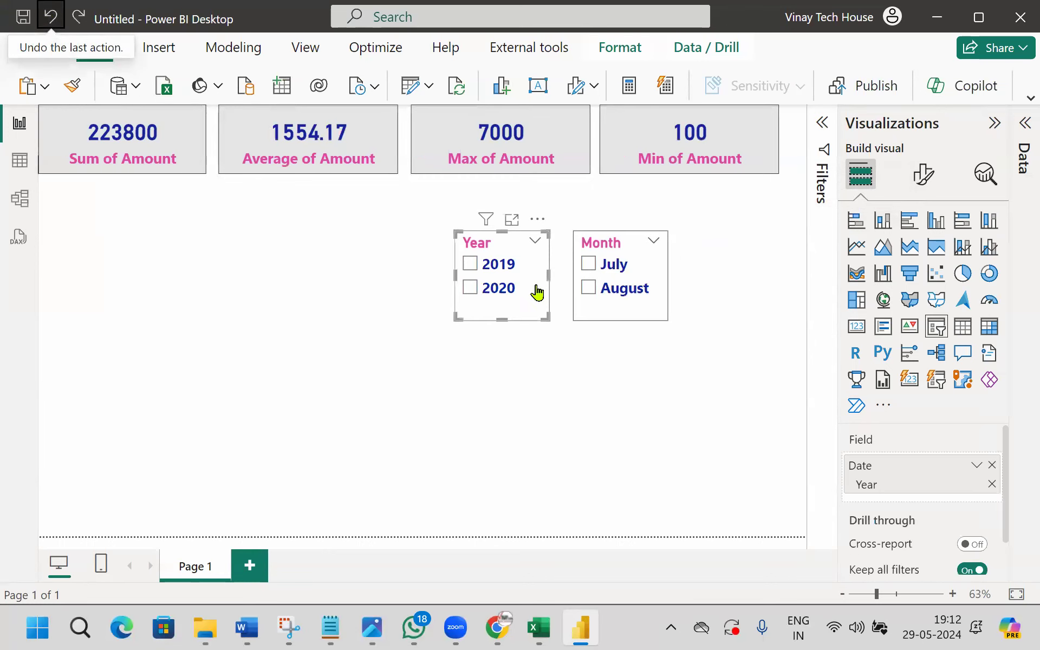
click(264, 410)
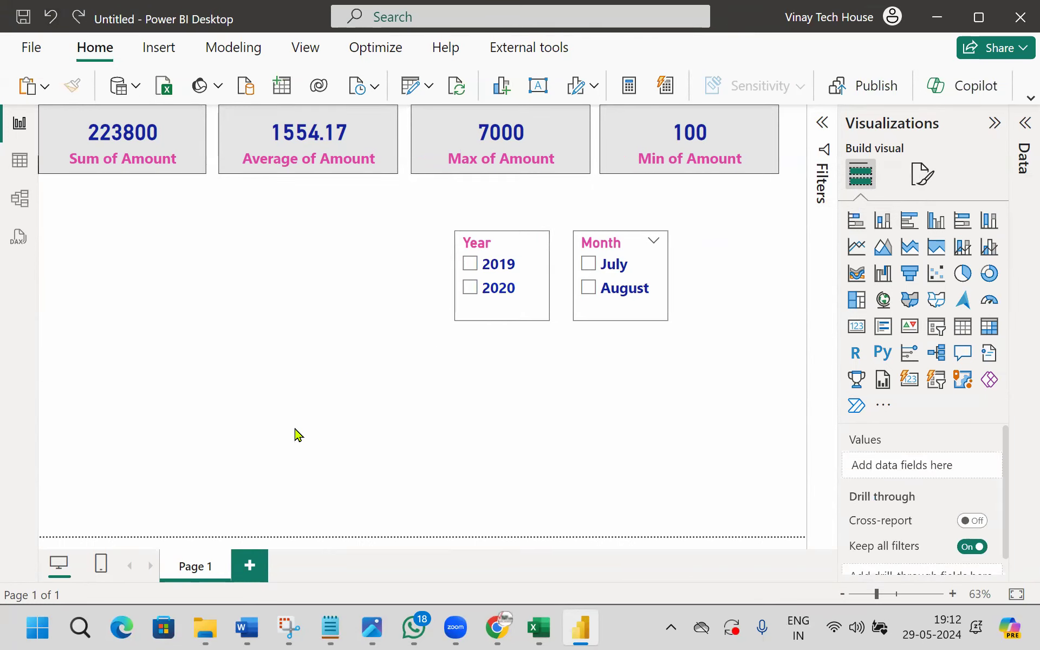
click(857, 221)
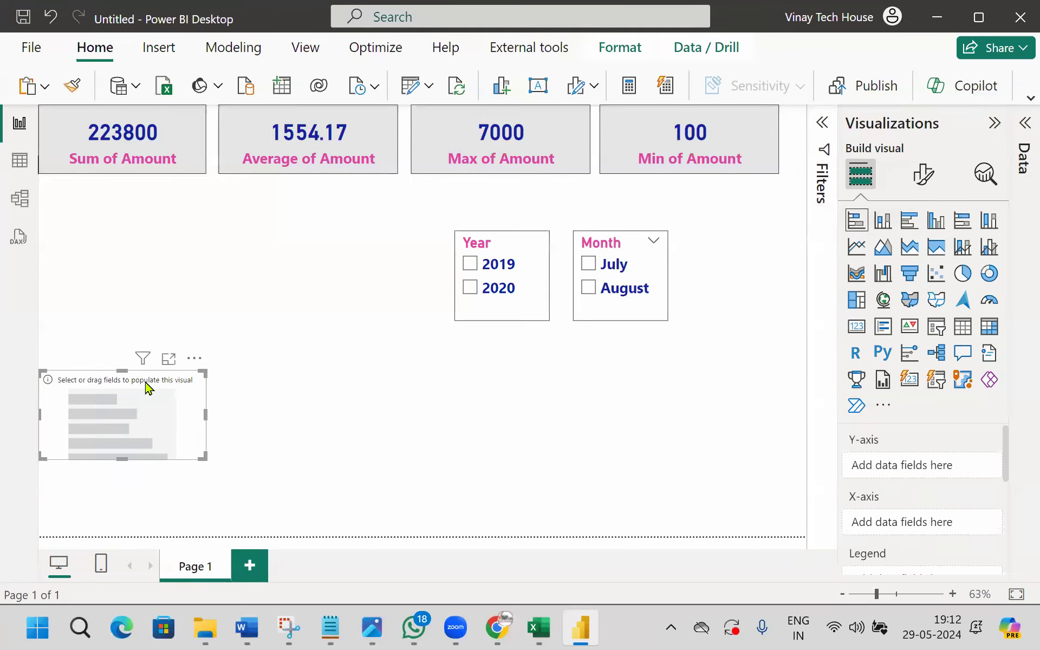
drag(149, 388, 142, 362)
drag(201, 427, 230, 522)
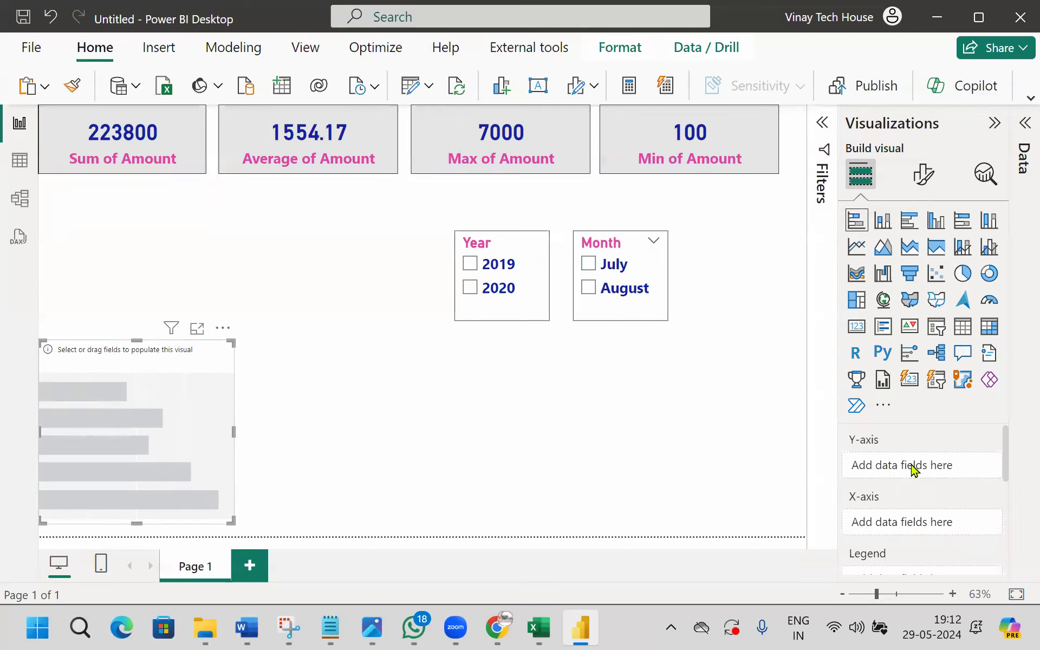
key(ctrl+2)
mouse_move(44, 313)
mouse_down()
mouse_move(39, 604)
mouse_move(44, 509)
mouse_move(319, 548)
mouse_up()
drag(302, 514, 281, 566)
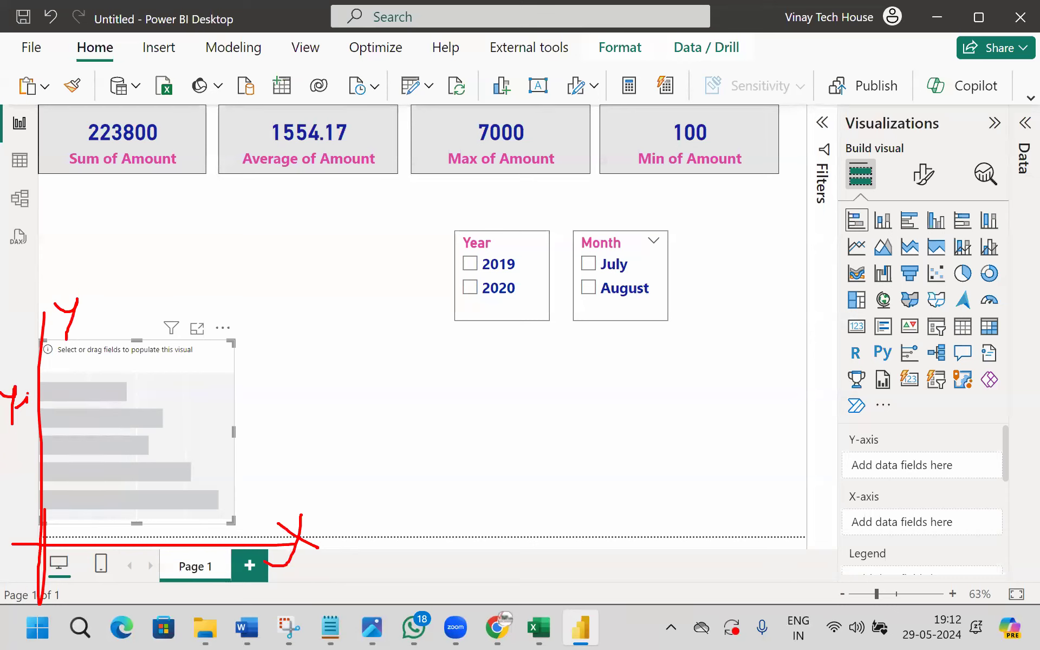
mouse_move(48, 403)
mouse_down()
mouse_move(144, 391)
mouse_move(185, 441)
mouse_up()
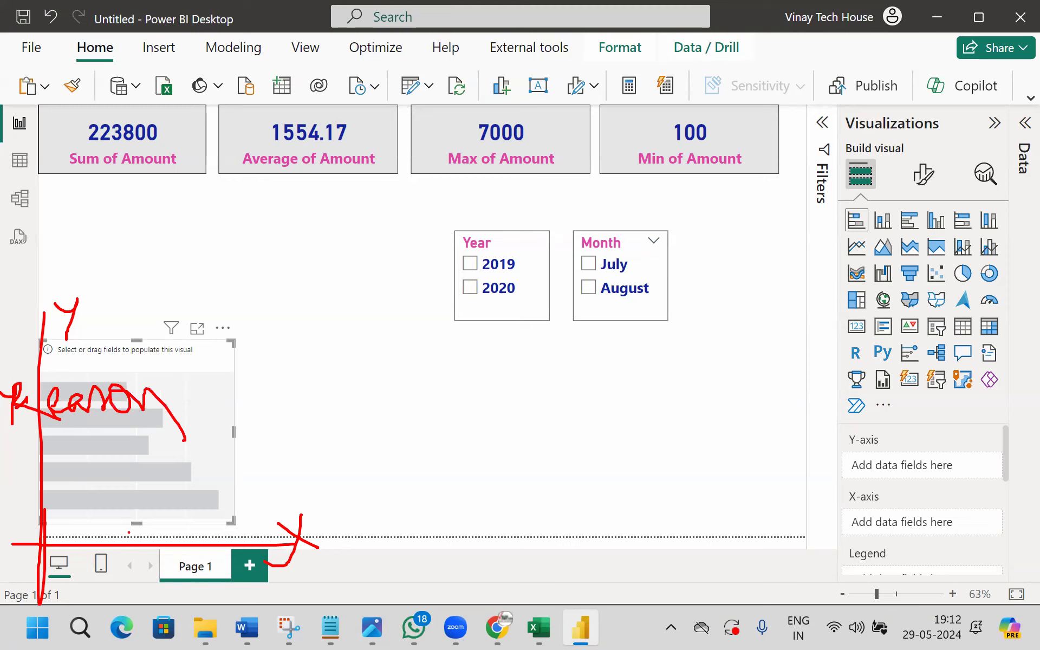
mouse_move(132, 519)
mouse_down()
mouse_move(141, 530)
mouse_move(189, 524)
mouse_move(209, 501)
mouse_move(271, 493)
mouse_move(279, 503)
mouse_up()
drag(291, 487, 323, 484)
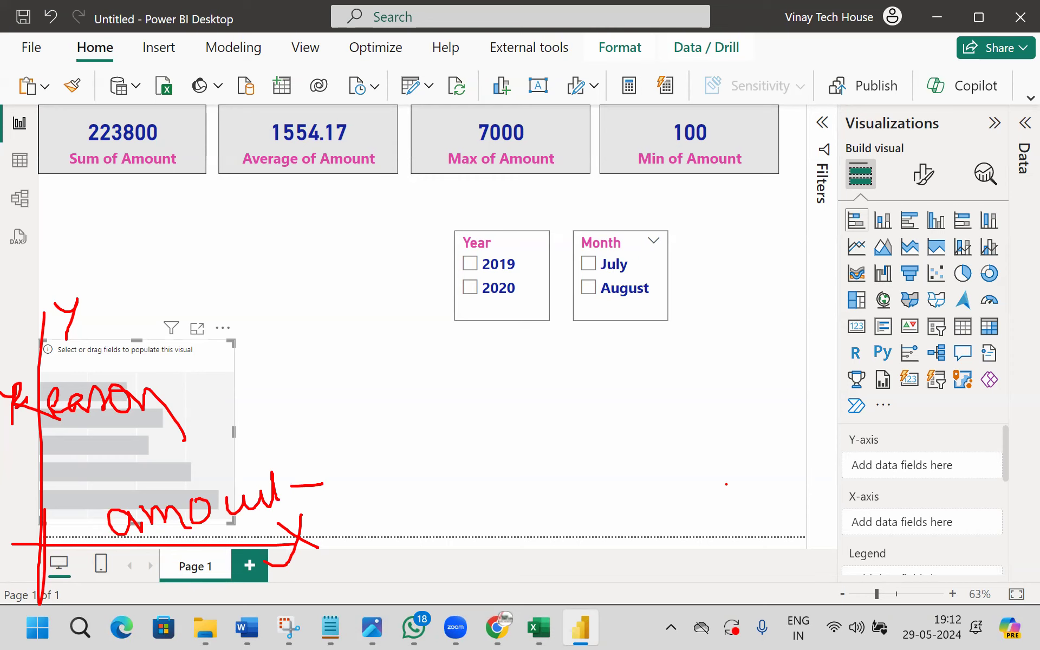
key(Escape)
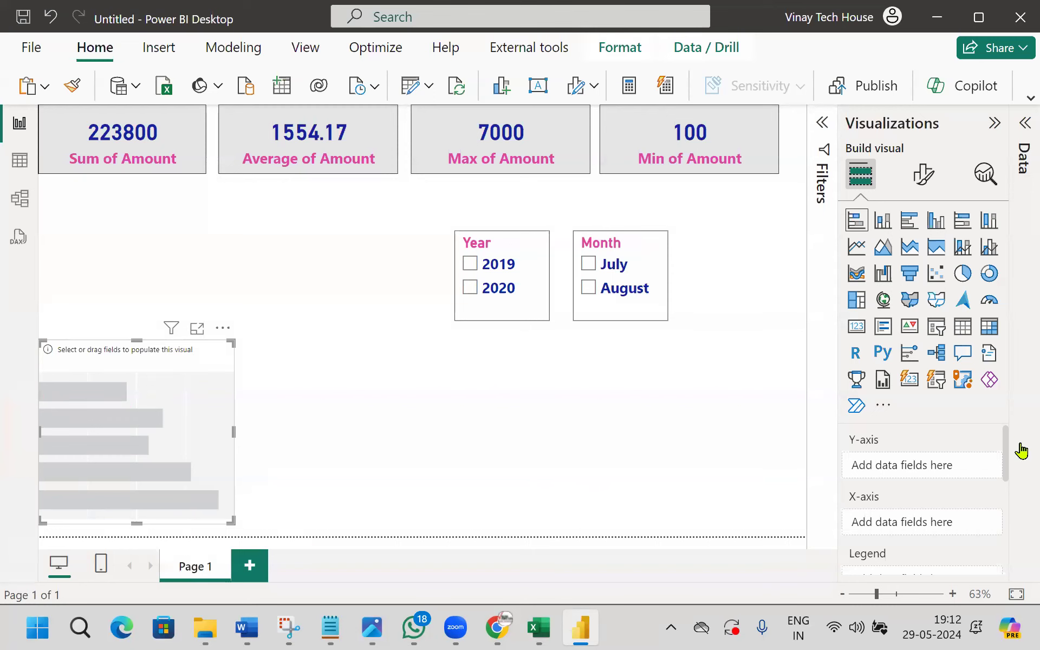
Step: Assign Reason to the Y-axis and Amount to the X-axis of the stacked bar chart
click(1025, 123)
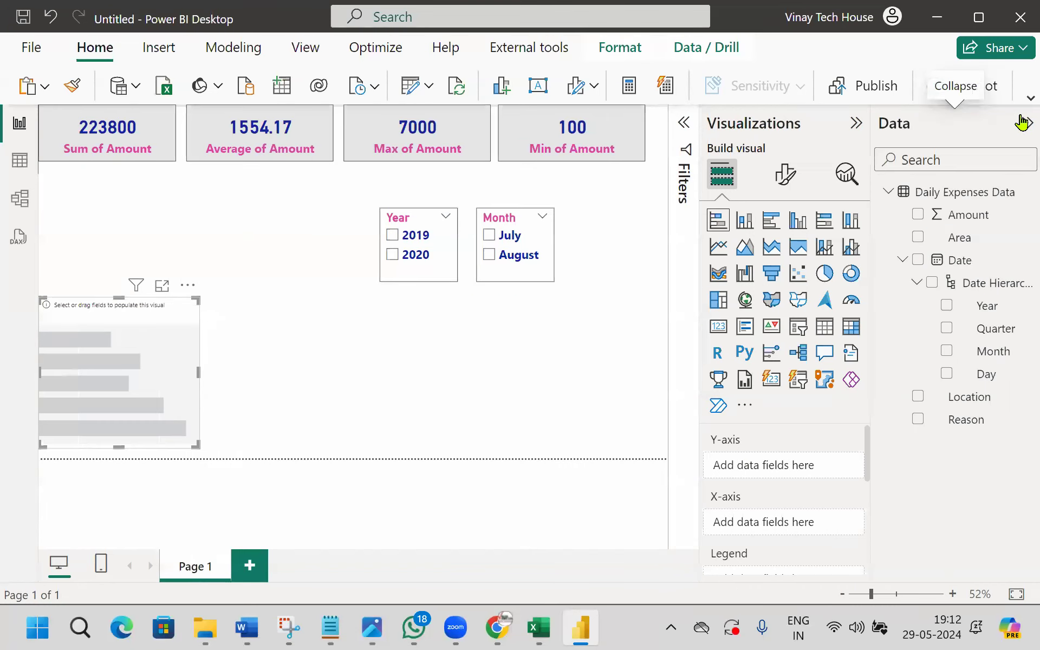
drag(973, 428, 818, 469)
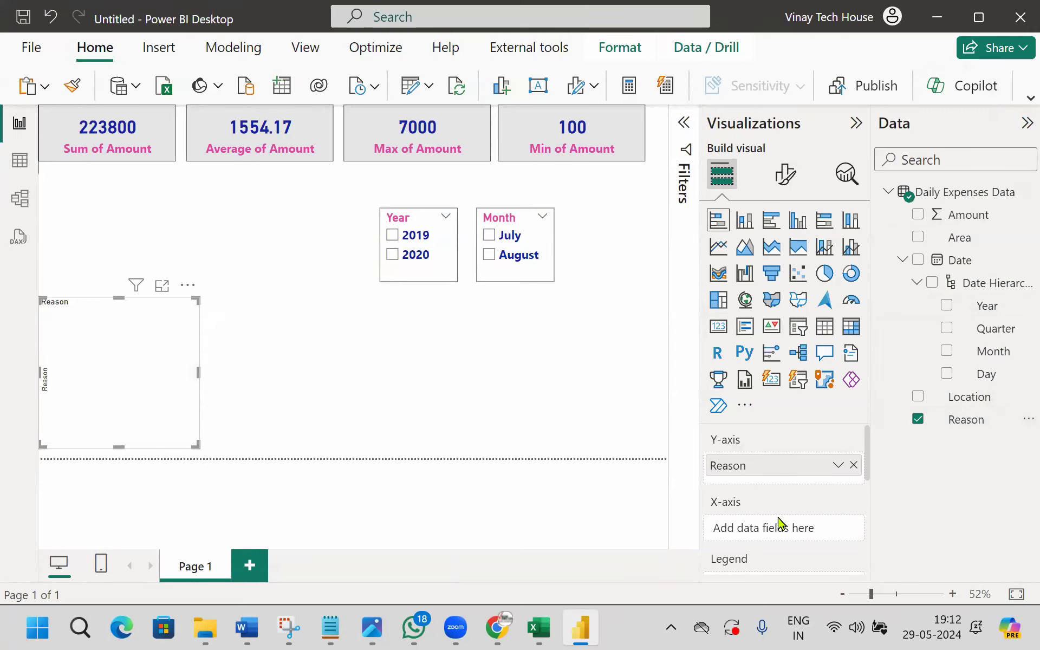
drag(991, 224, 825, 535)
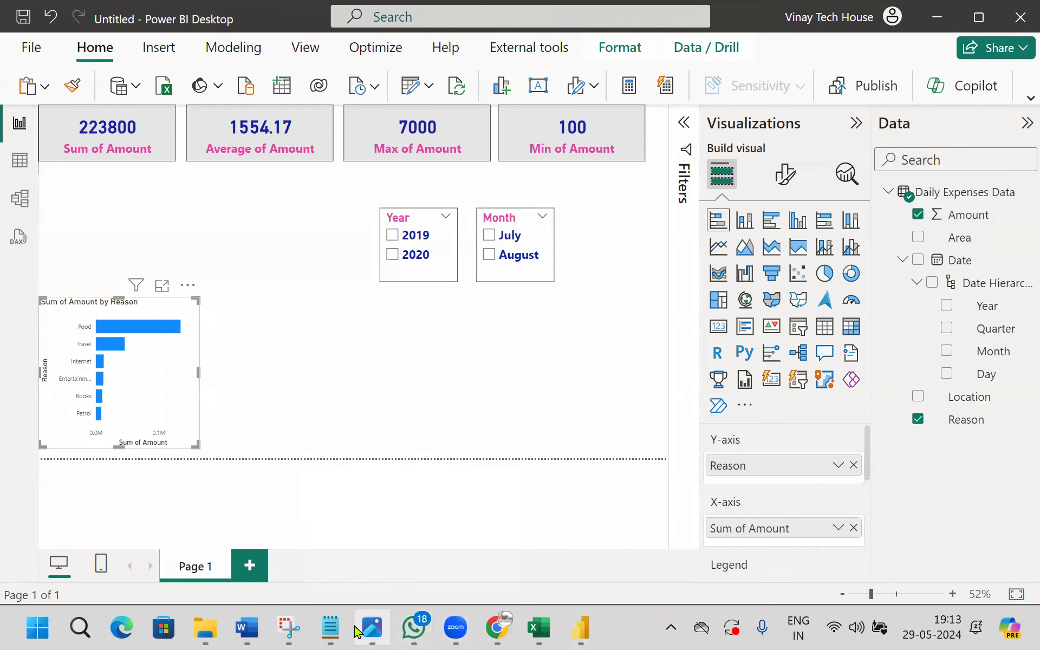
Step: Switch to Notepad and select the line asking for an email address and mobile number
click(330, 628)
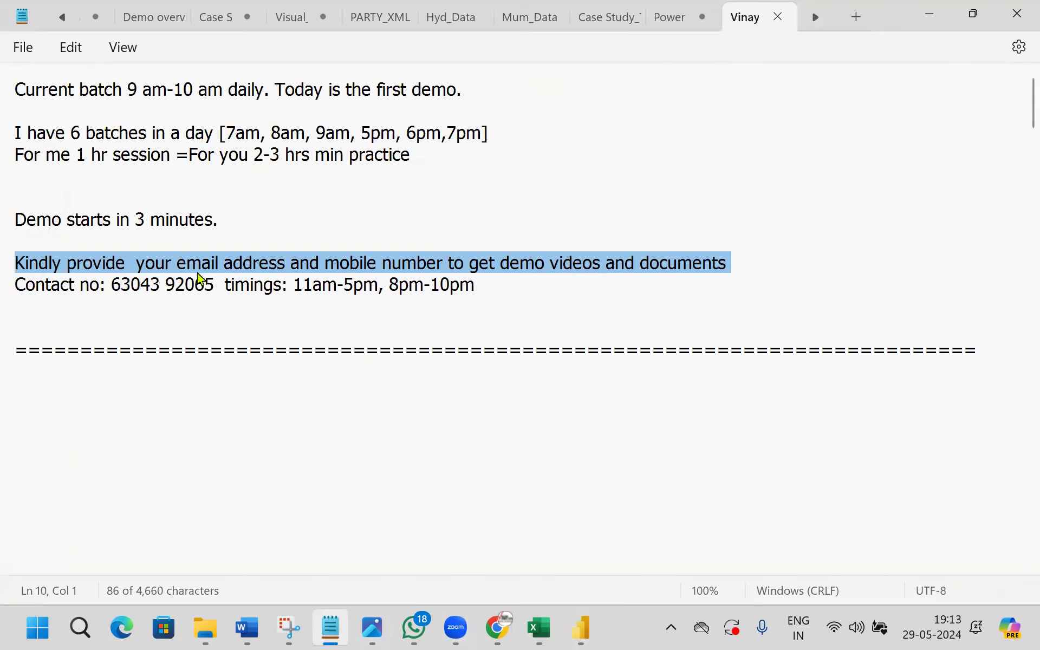
click(200, 269)
triple_click(21, 267)
click(298, 298)
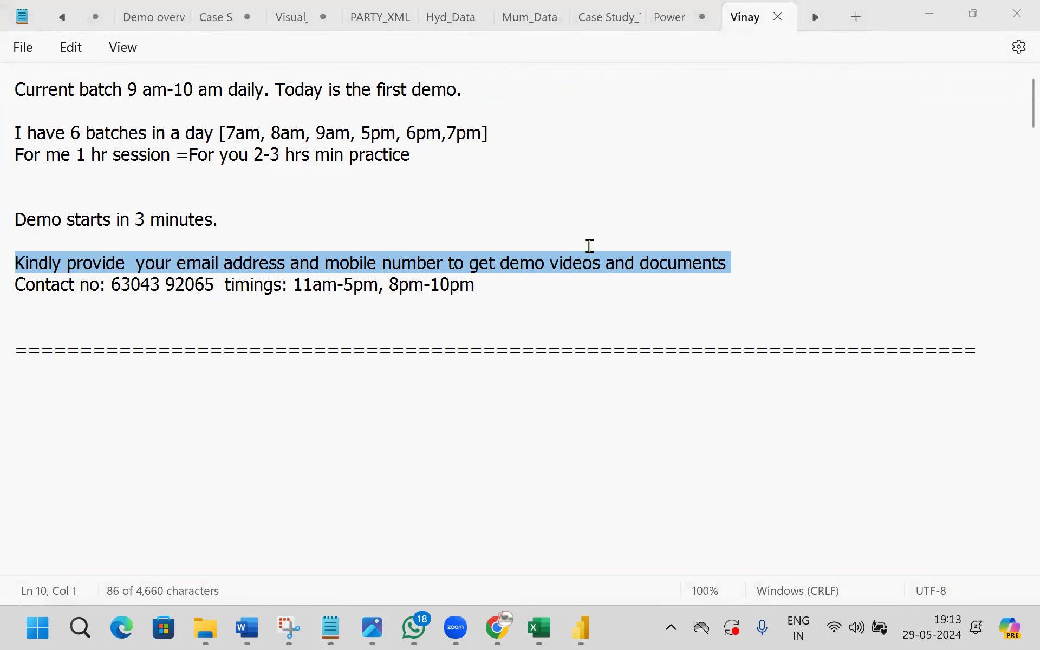
Step: Switch back to Power BI Desktop and move the stacked bar chart down to the page's lower edge
click(580, 629)
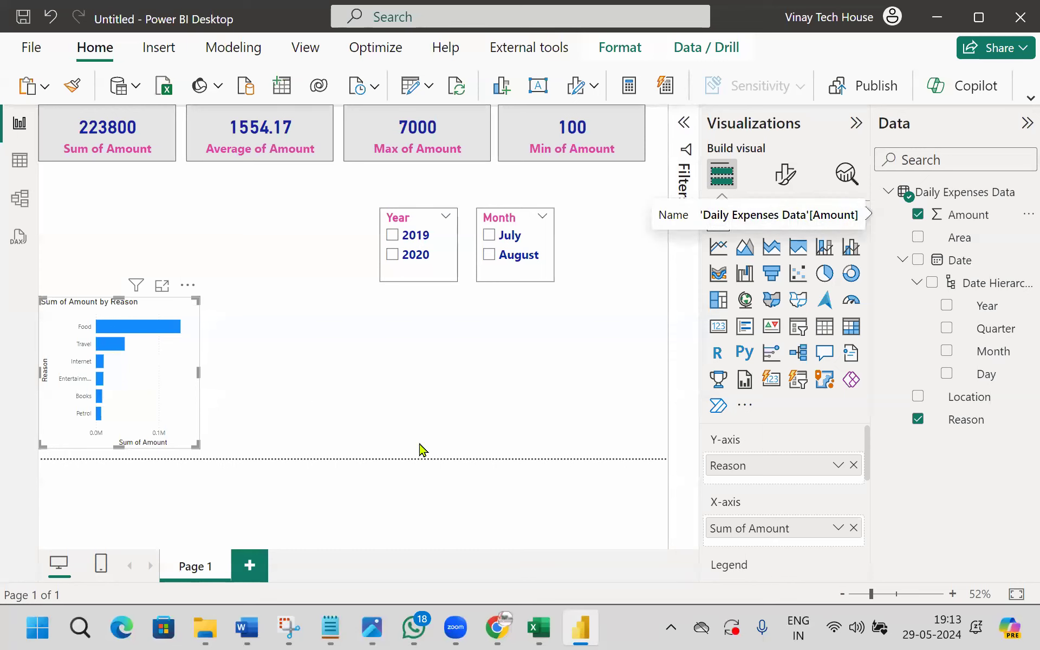
drag(79, 309, 79, 320)
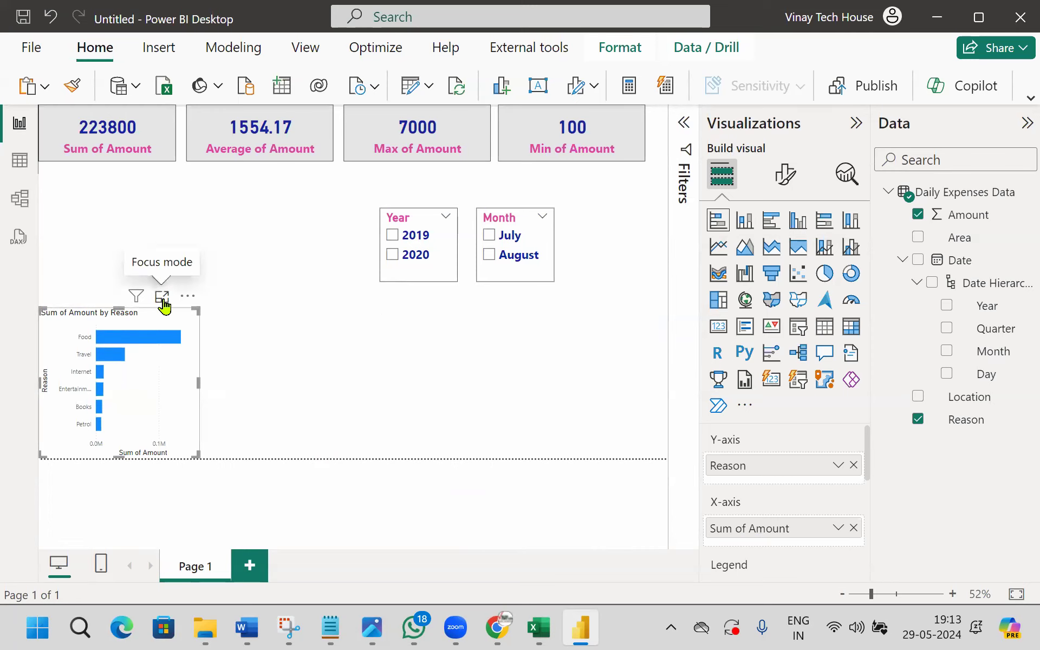
Step: Examine the bar chart of Amount by Reason in focus mode and return to the report page
click(162, 298)
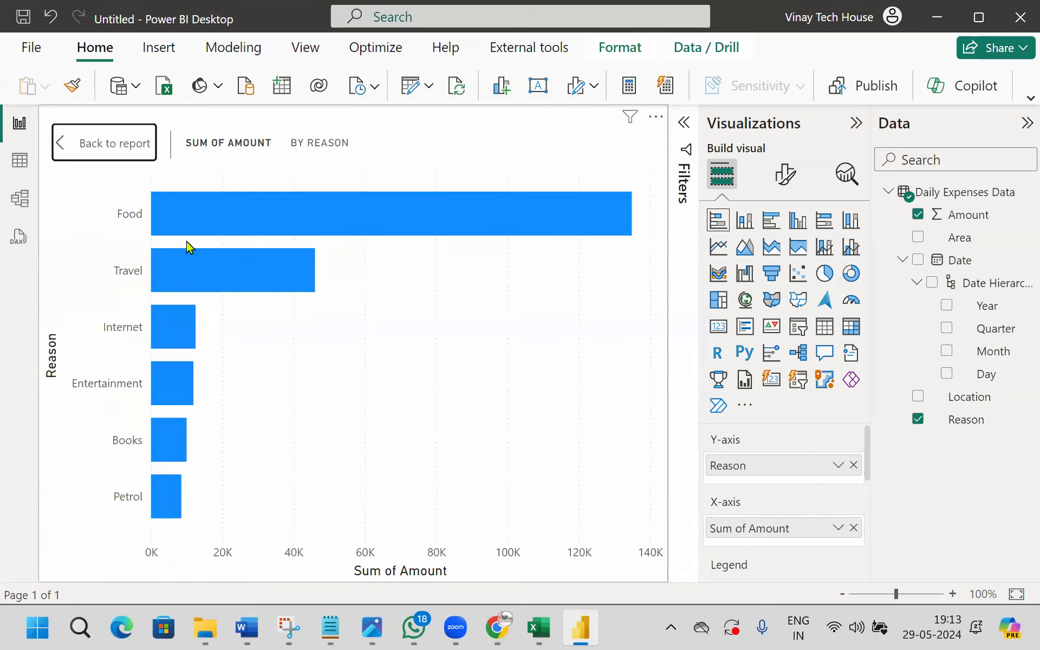
mouse_move(202, 216)
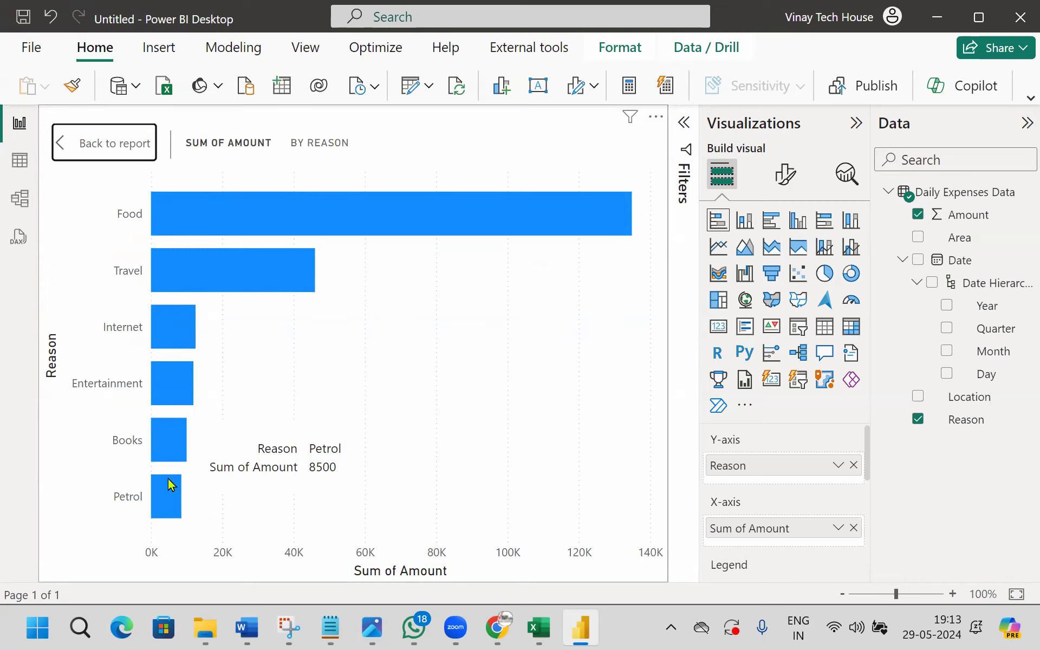
click(132, 142)
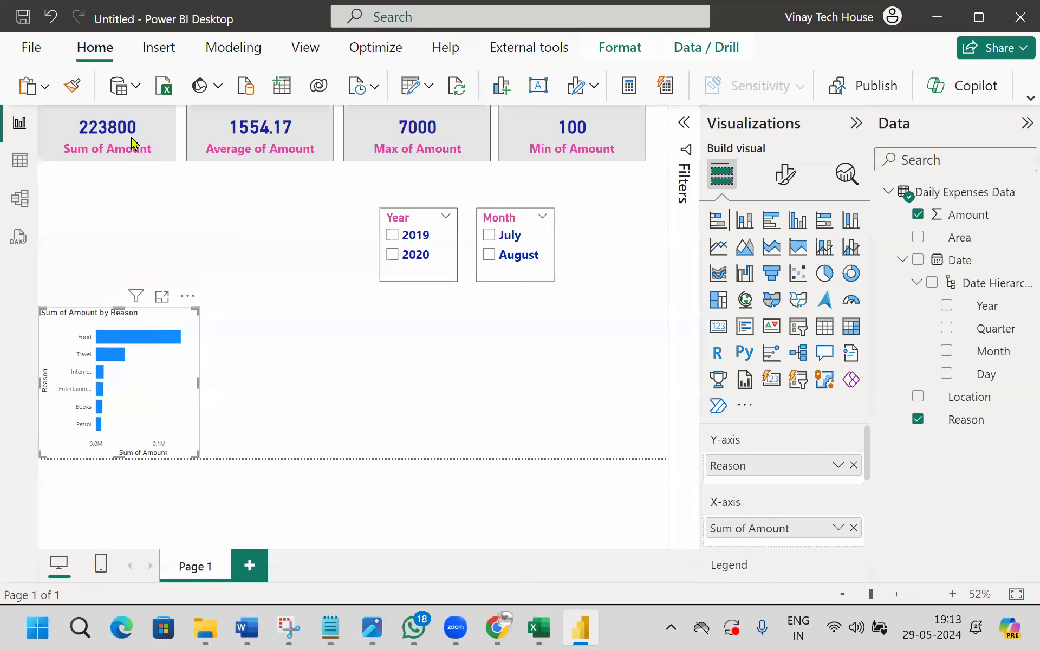
Step: Turn on the visual border for the bar chart of Amount by Reason and look through its visual formatting options
click(786, 174)
click(782, 264)
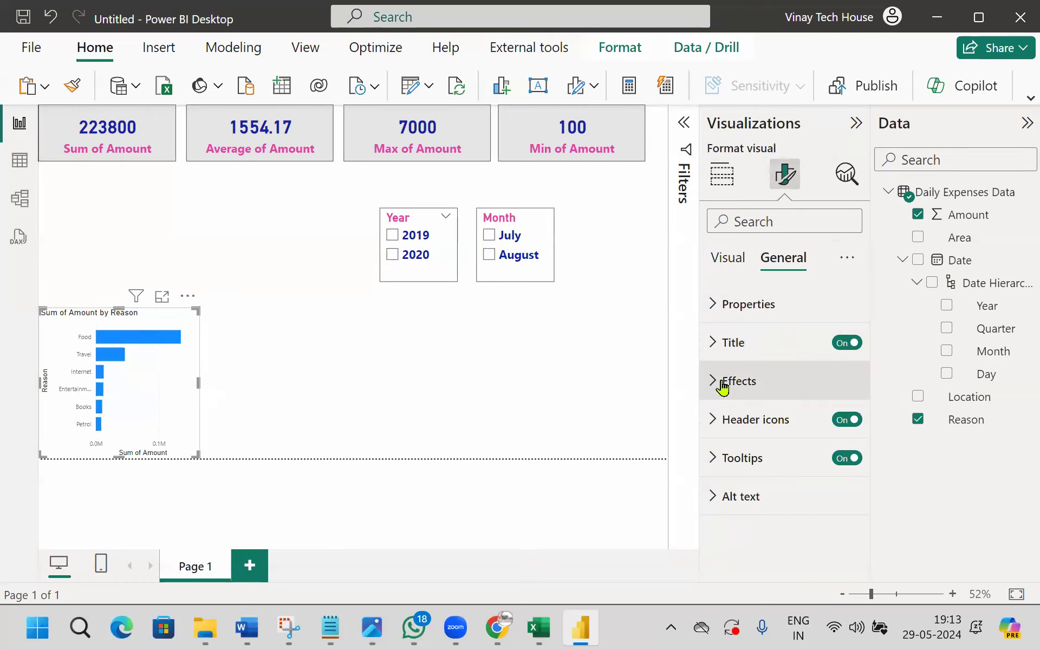
click(723, 383)
scroll(813, 411, down, 3)
click(841, 392)
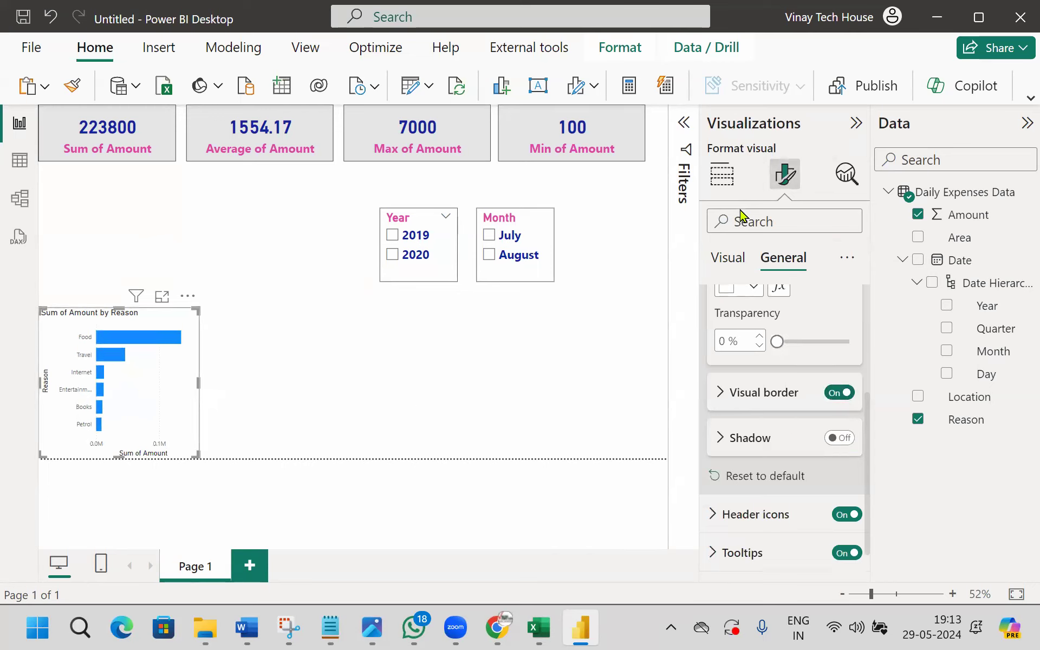
click(743, 259)
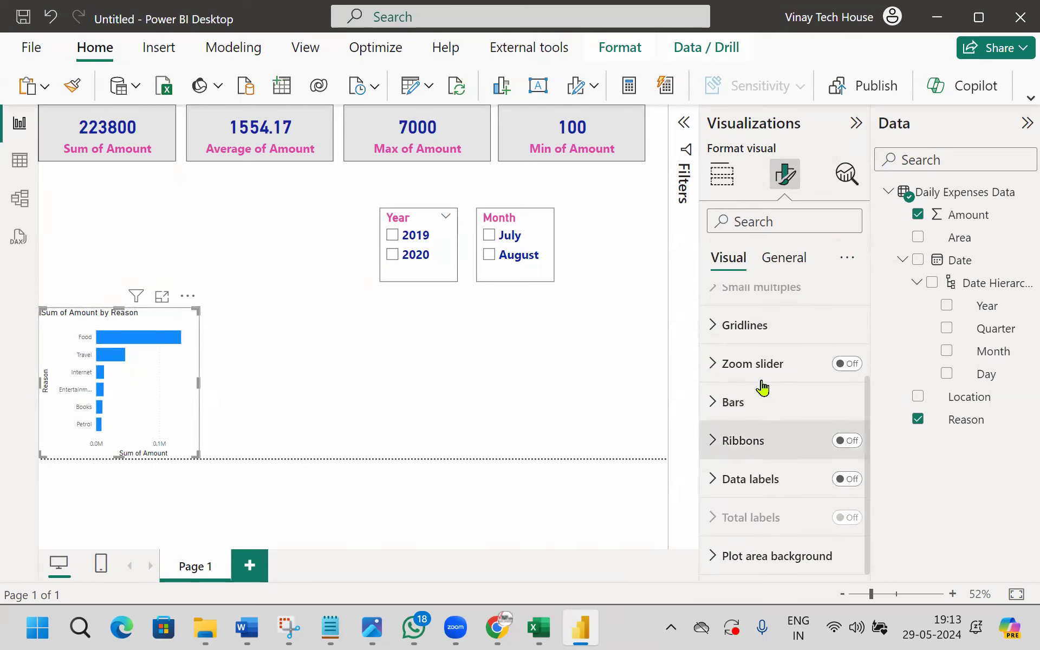
scroll(780, 401, up, 3)
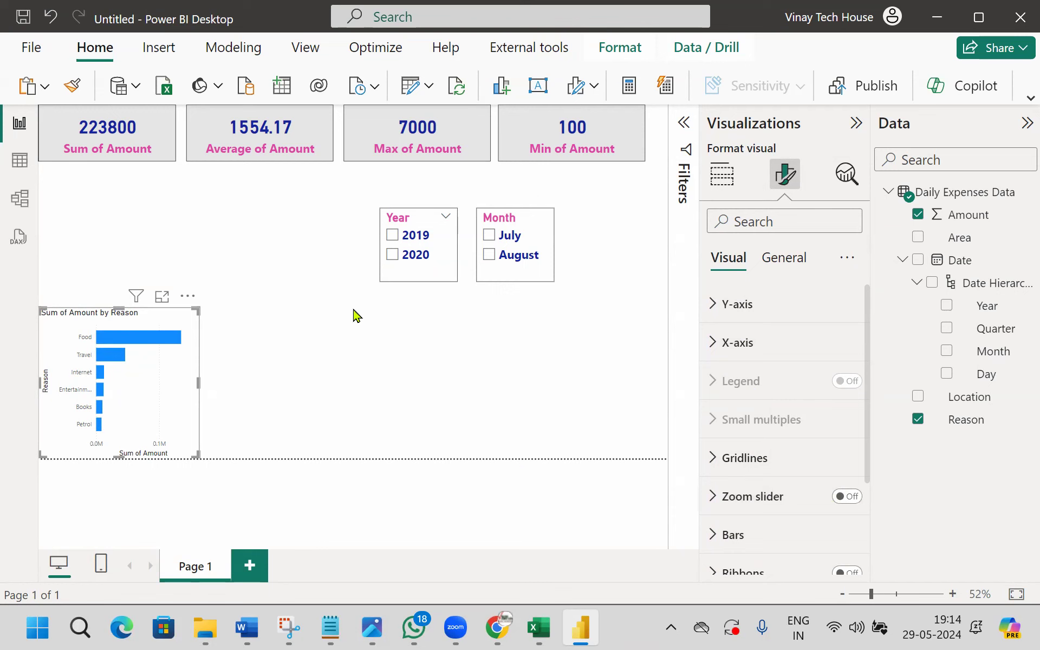
Step: Add a pie chart beside the bar chart with Location as its legend and Amount as its values
click(216, 408)
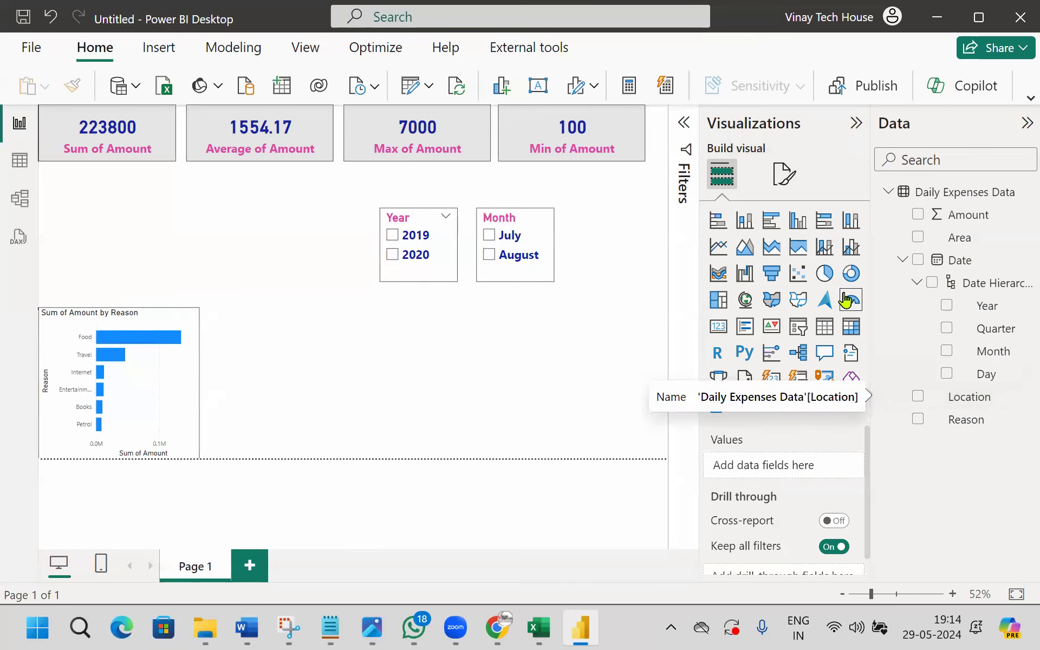
drag(248, 321, 293, 319)
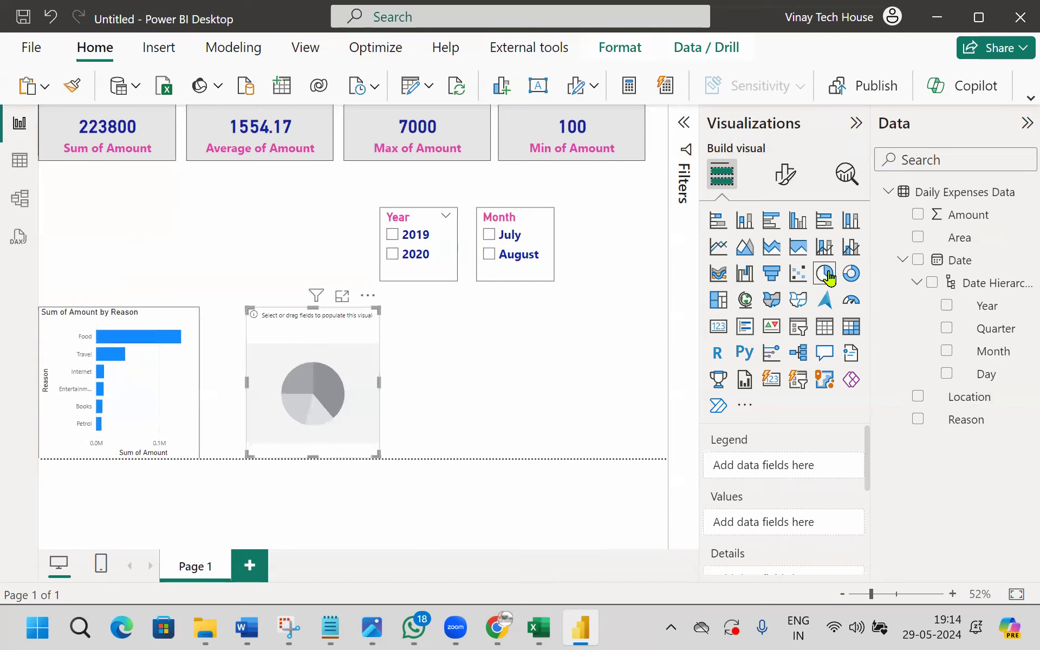
drag(990, 402, 827, 464)
drag(965, 216, 802, 527)
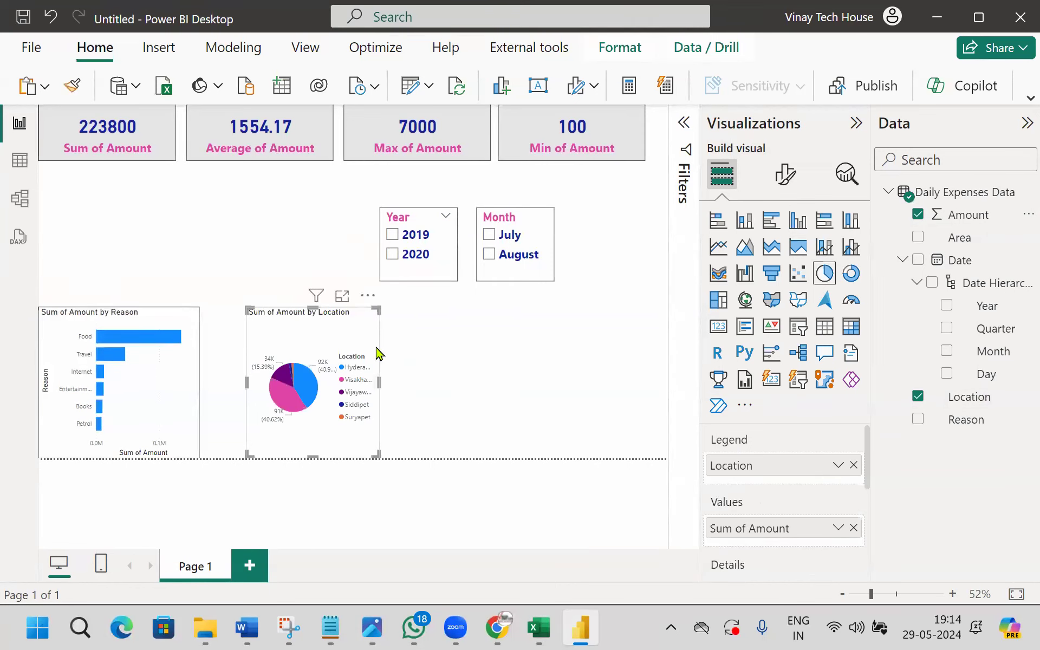
Step: Examine the location slices of the pie chart in focus mode and return to the report page
click(353, 293)
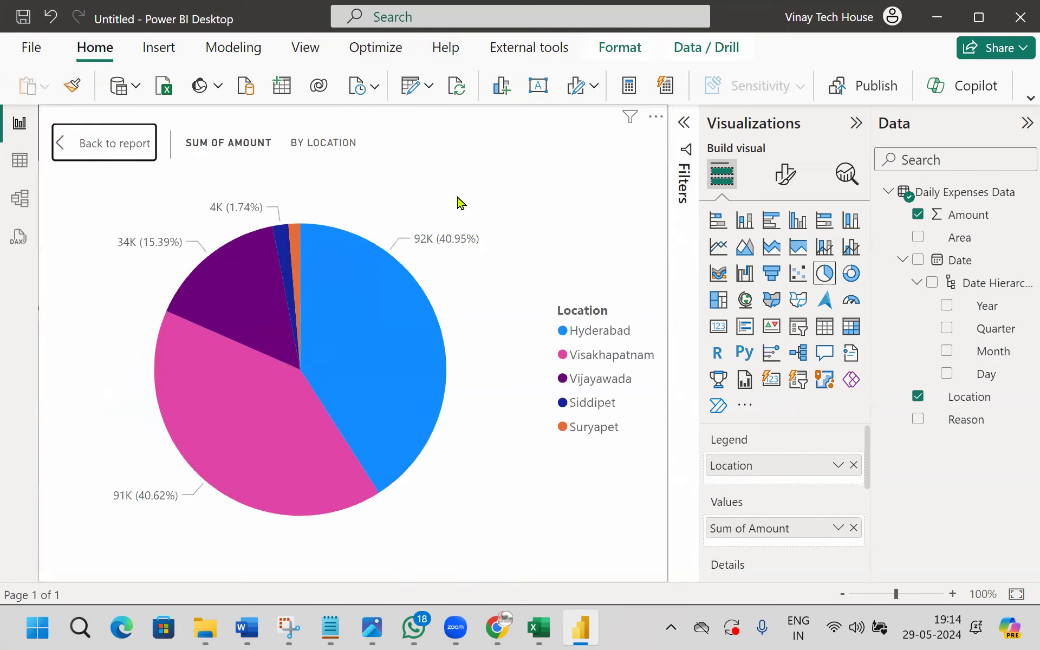
mouse_move(383, 369)
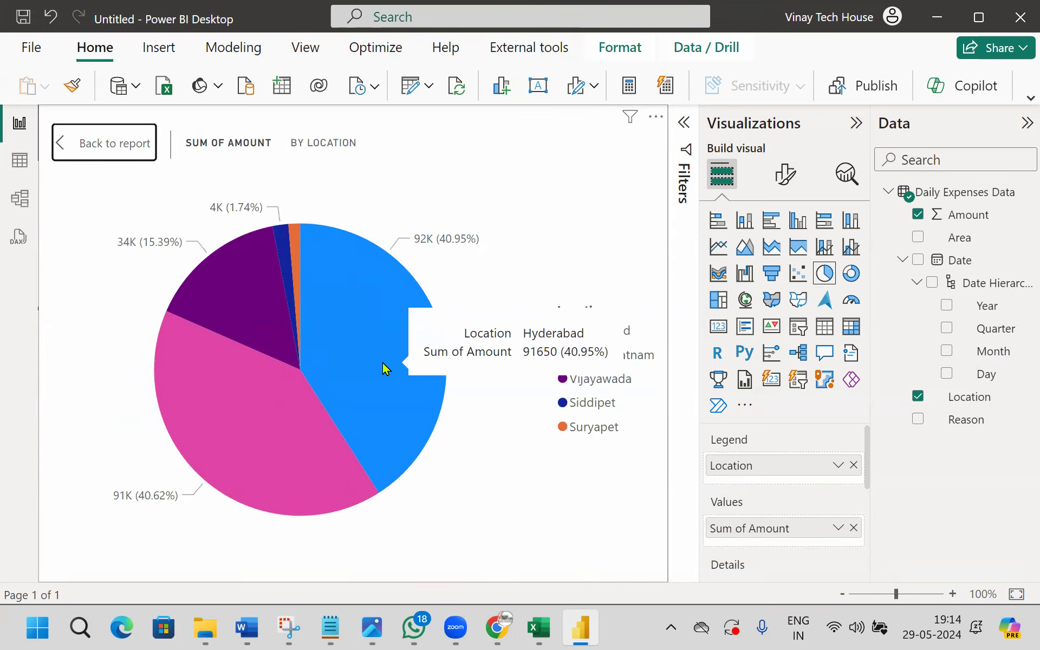
mouse_move(238, 336)
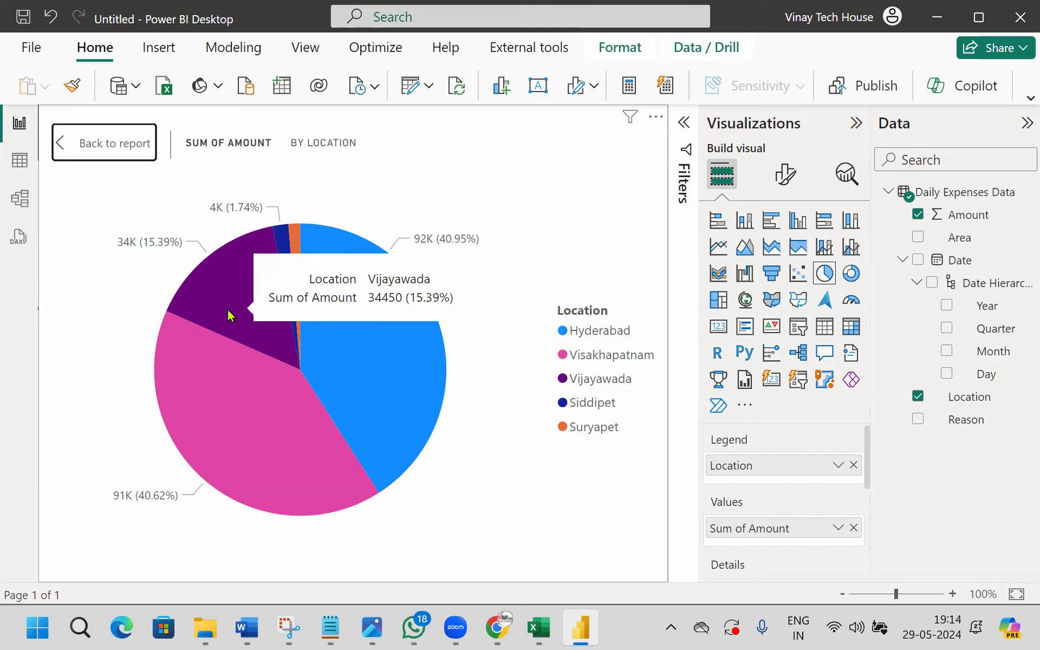
mouse_move(215, 419)
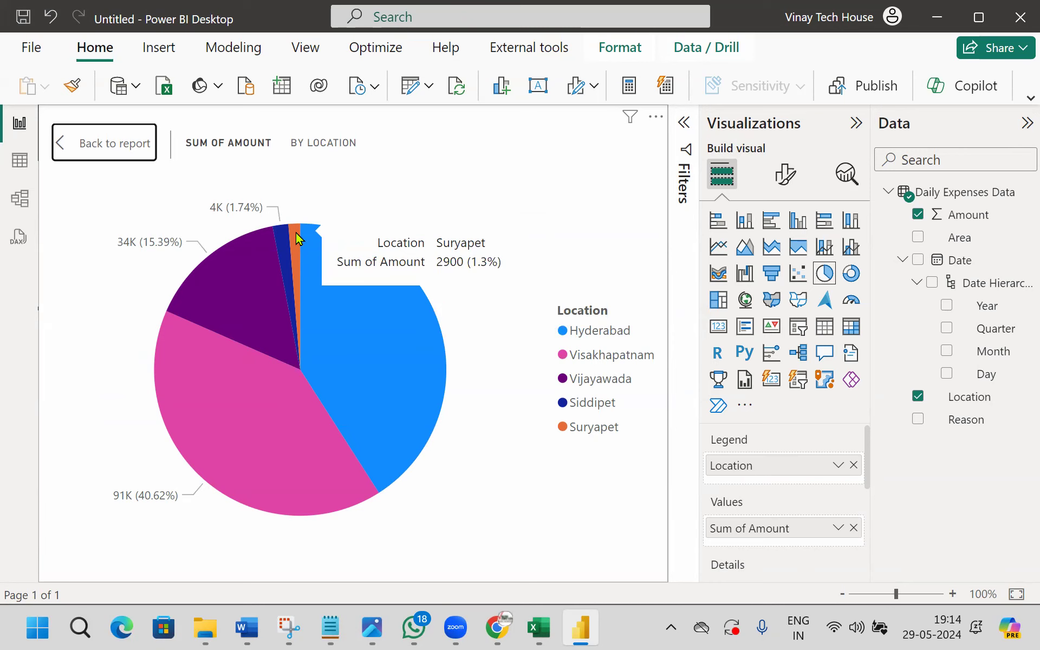
click(138, 142)
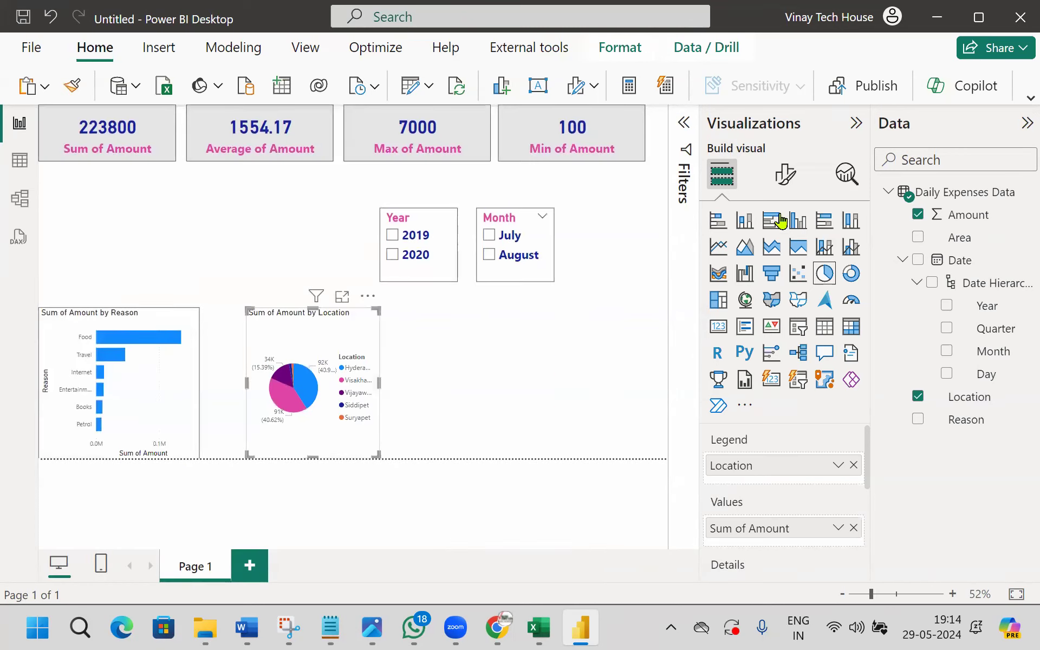
Step: Turn on the visual border for the pie chart of Amount by Location
click(785, 174)
click(806, 263)
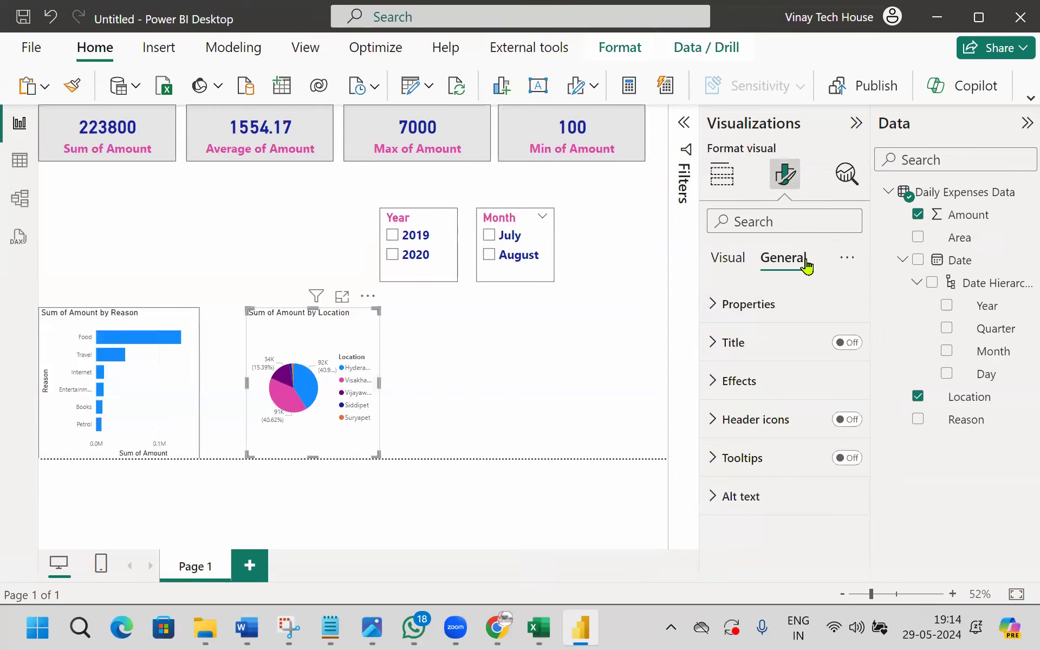
click(729, 381)
scroll(852, 476, down, 3)
click(841, 392)
click(504, 373)
Step: Widen the pie chart and move it closer to the bar chart
click(355, 388)
drag(378, 388, 417, 393)
drag(345, 390, 318, 390)
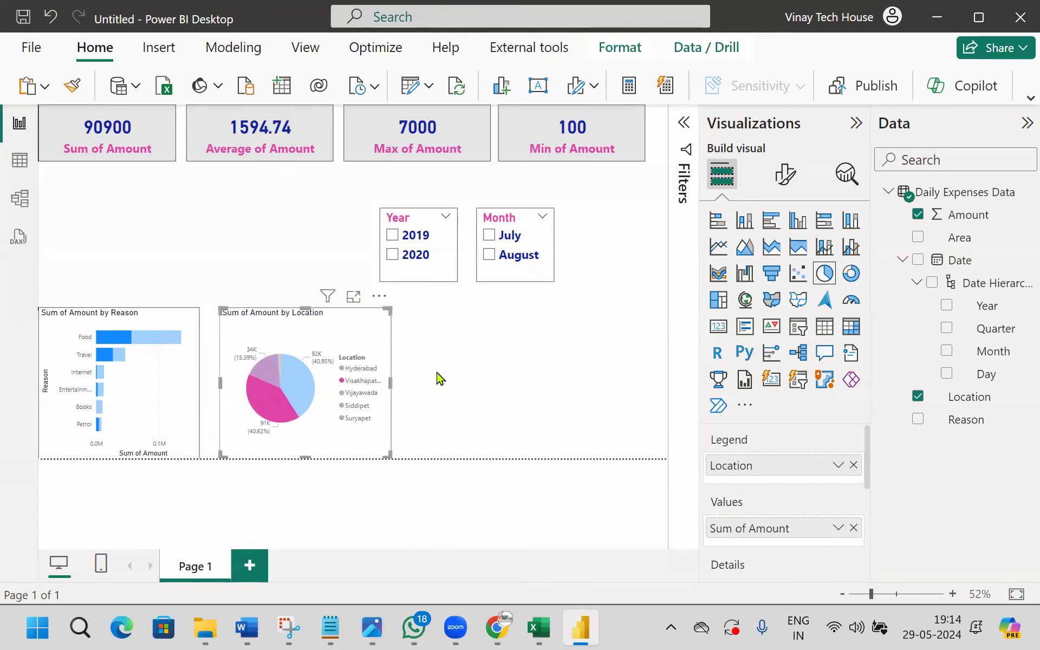
Step: Add a map visual beside the pie chart, size it to fill the remaining space, and assign Location to its location field
click(440, 378)
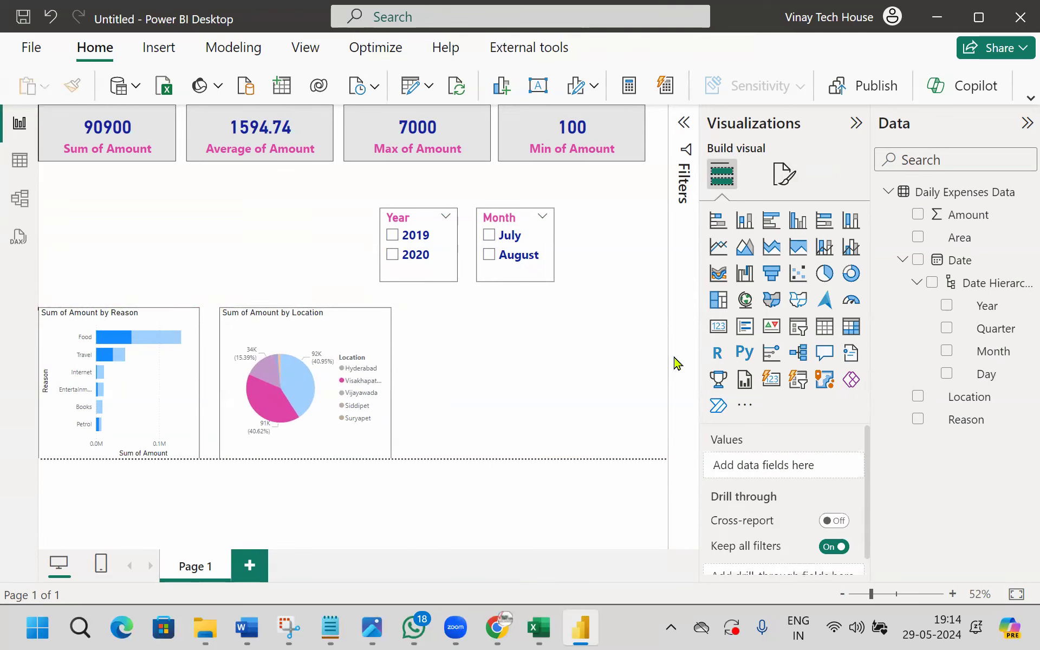
click(745, 302)
drag(477, 378, 638, 388)
click(509, 388)
click(501, 382)
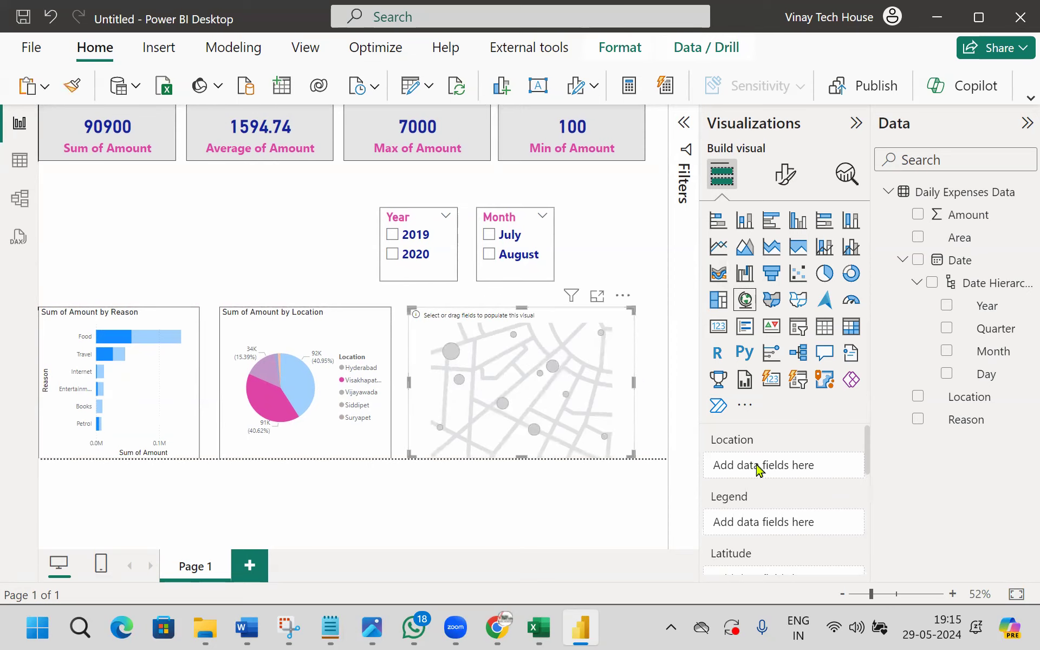
drag(970, 401, 819, 479)
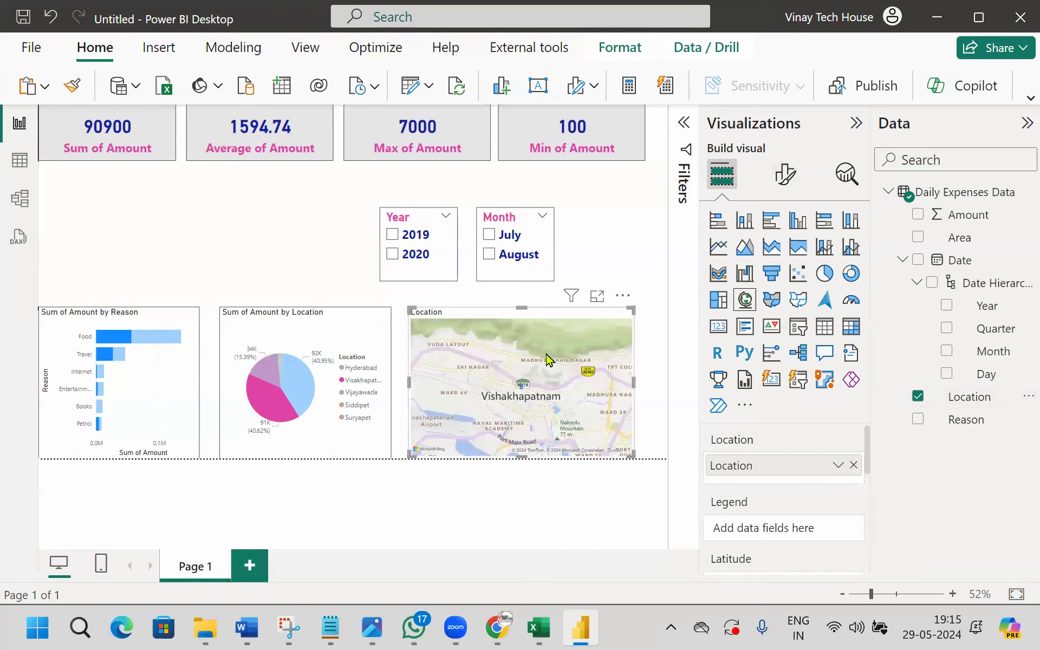
Step: Check the map in focus mode, return to the report, and clear the Visakhapatnam slice highlight from the pie chart
click(597, 297)
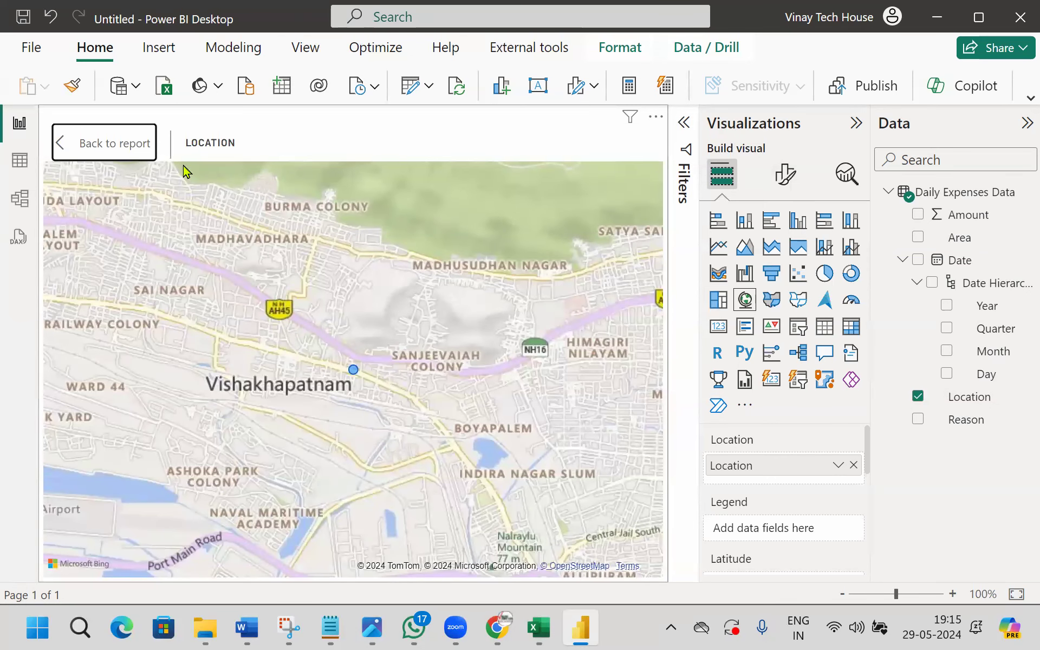
click(132, 145)
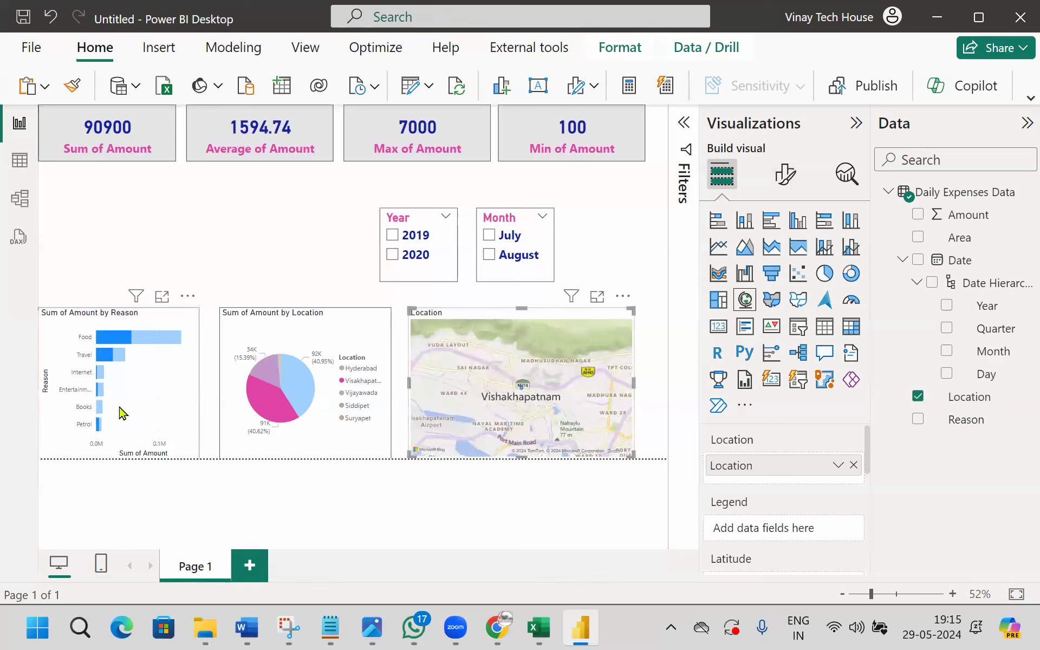
click(148, 386)
click(283, 429)
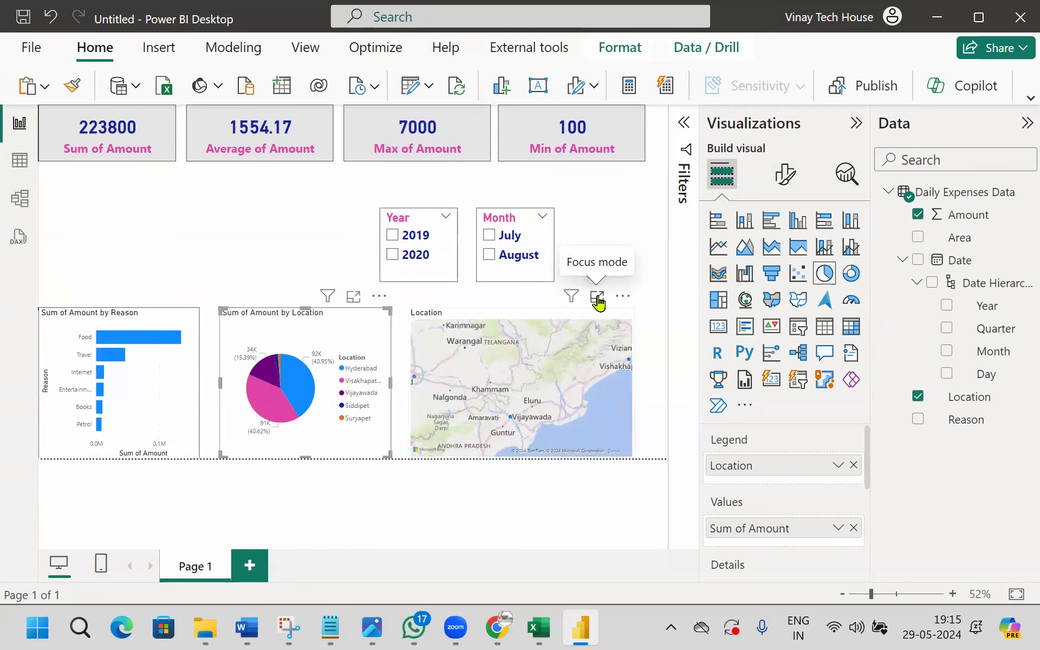
Step: Open the map in focus mode and assign Amount as its bubble size
click(598, 298)
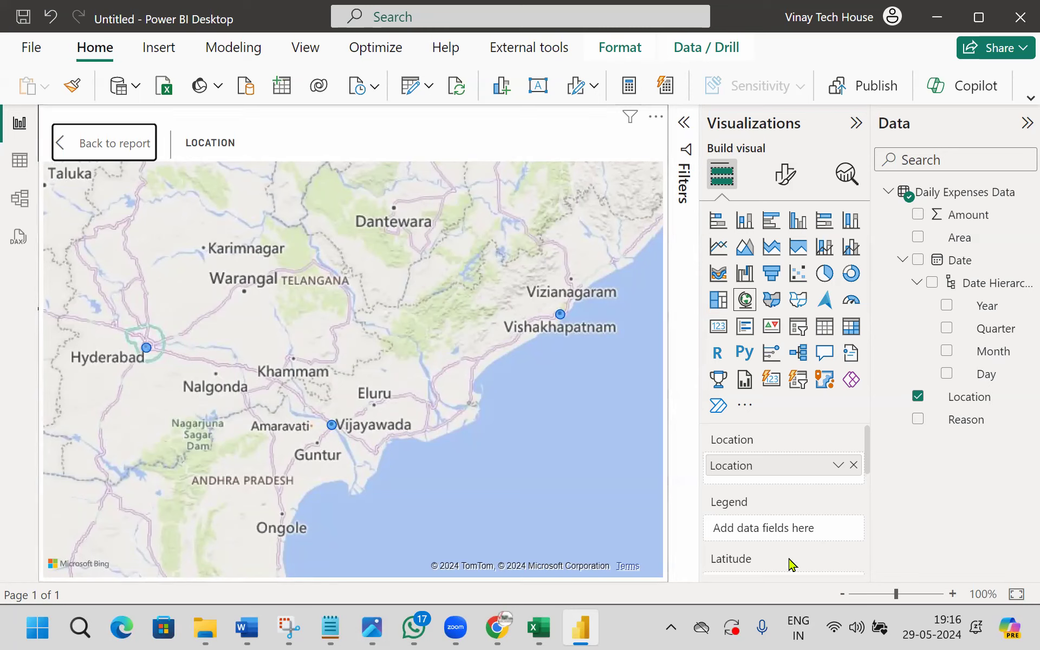
scroll(783, 502, down, 3)
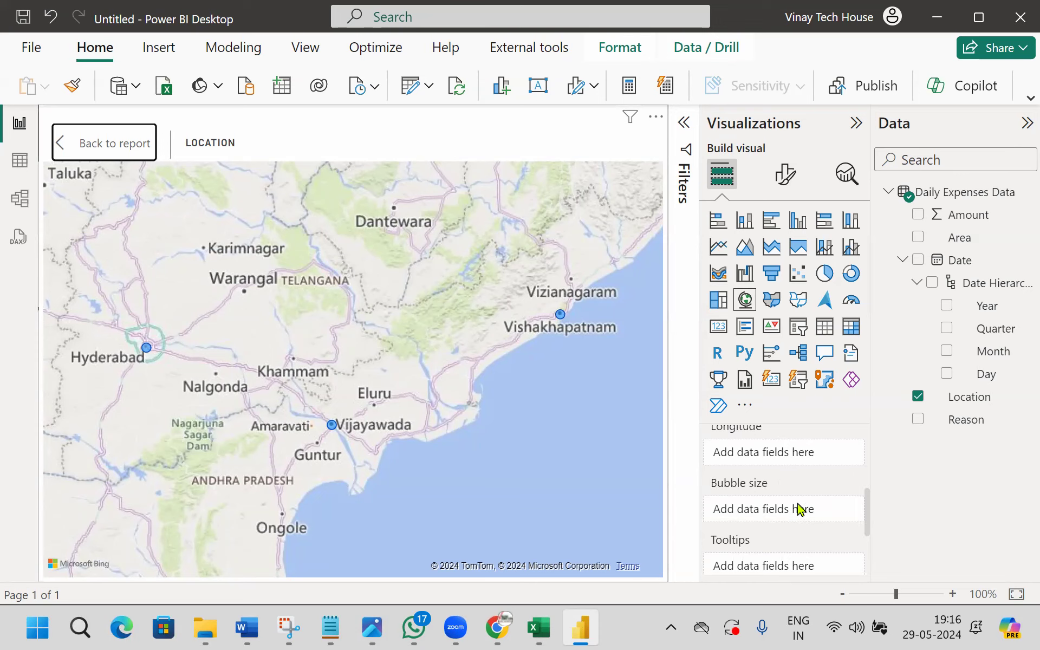
drag(975, 223, 806, 518)
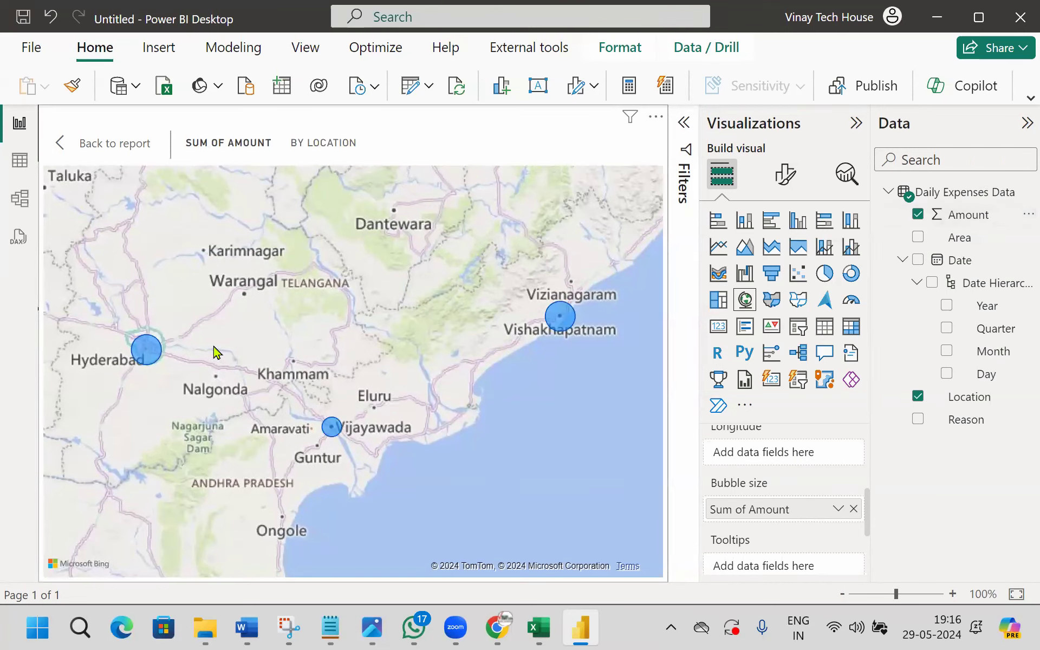
Step: Inspect the Amount for the Visakhapatnam, Vijayawada and Hyderabad bubbles on the map and return to the report page
mouse_move(555, 323)
mouse_move(338, 431)
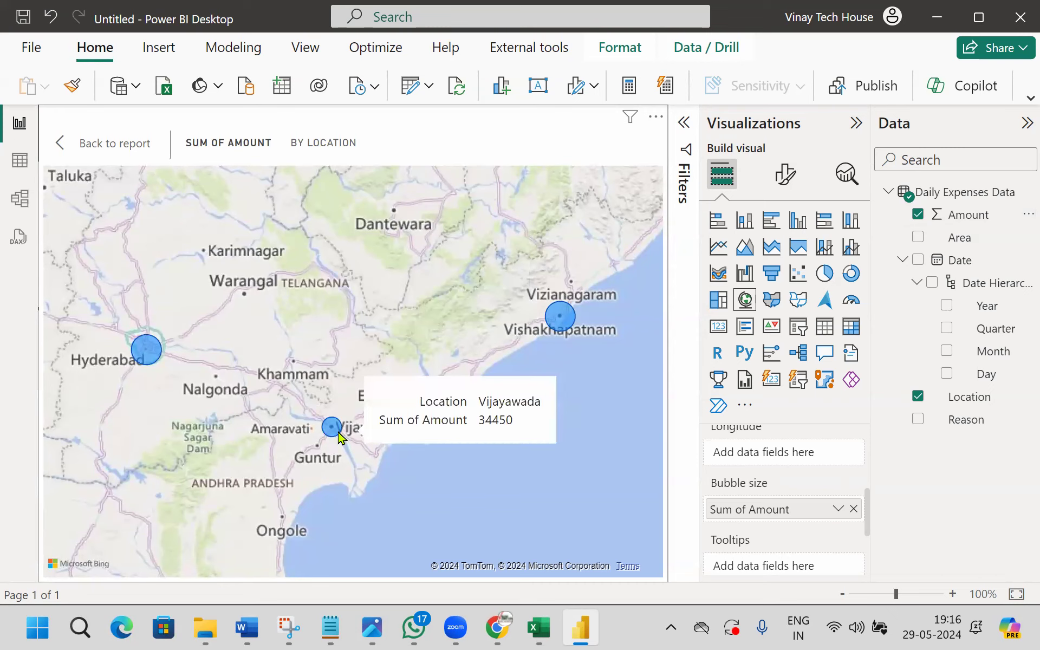
click(145, 350)
click(144, 349)
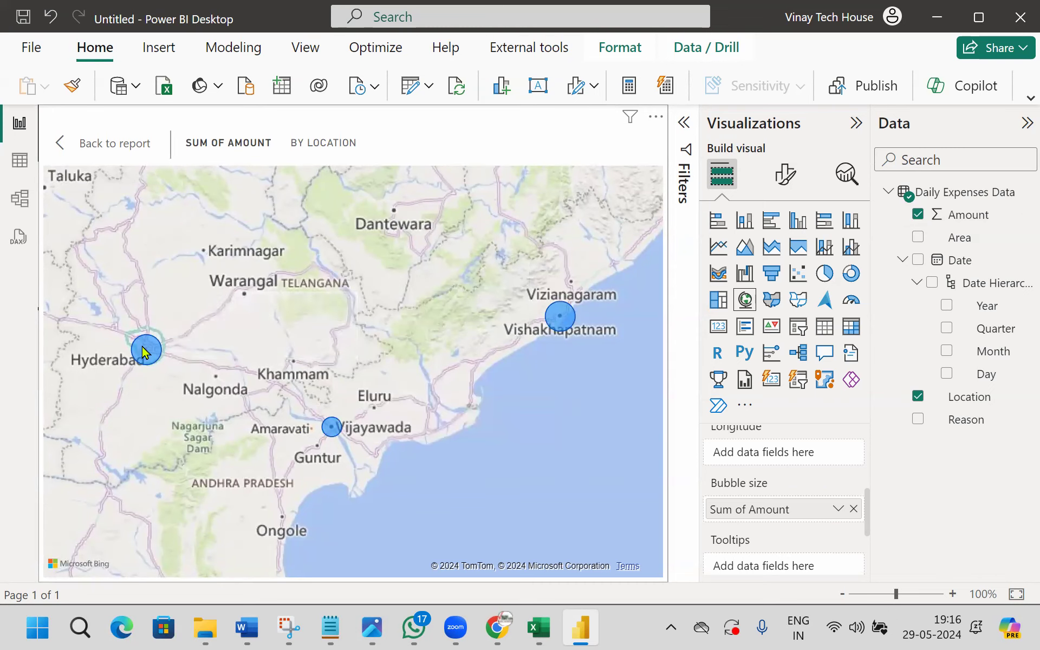
click(131, 147)
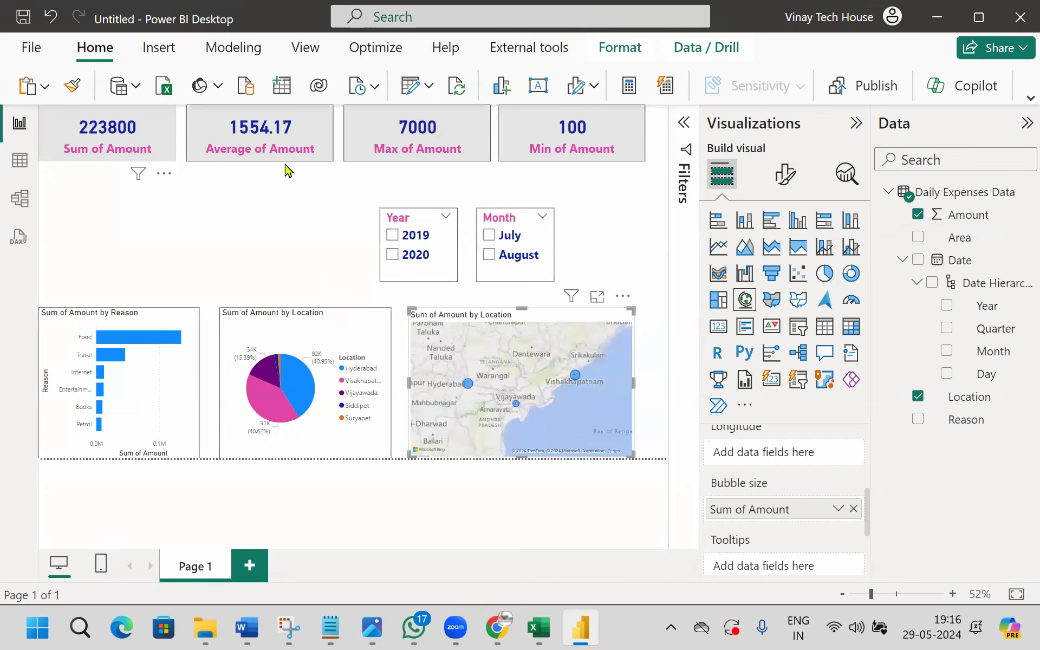
Step: Turn on the visual border for the map of Amount by Location
click(789, 177)
click(785, 260)
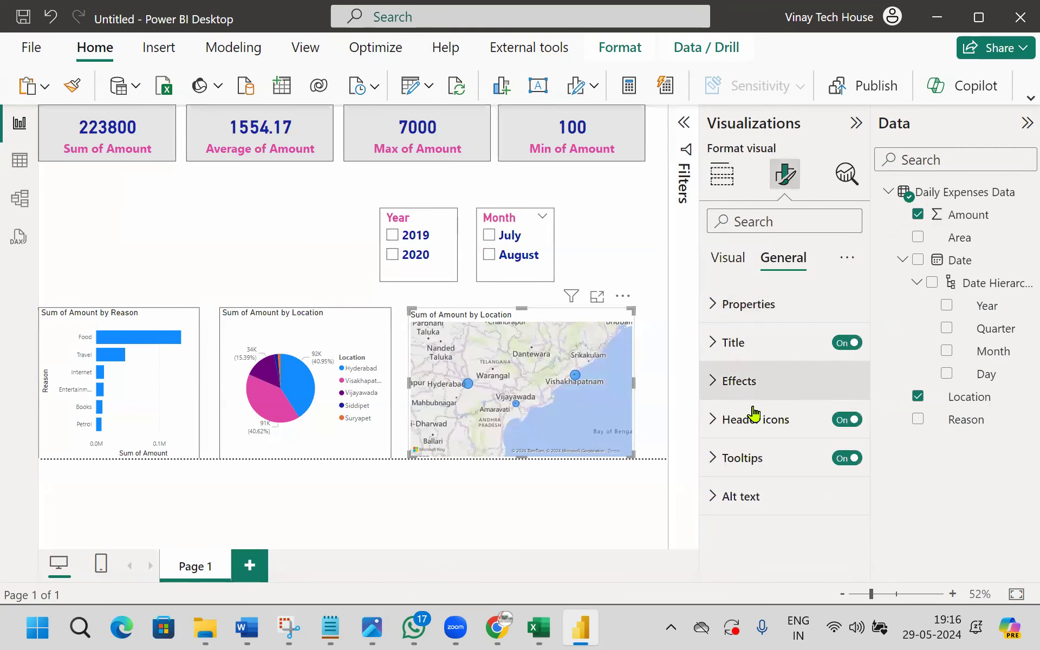
click(748, 378)
scroll(835, 412, down, 3)
click(846, 398)
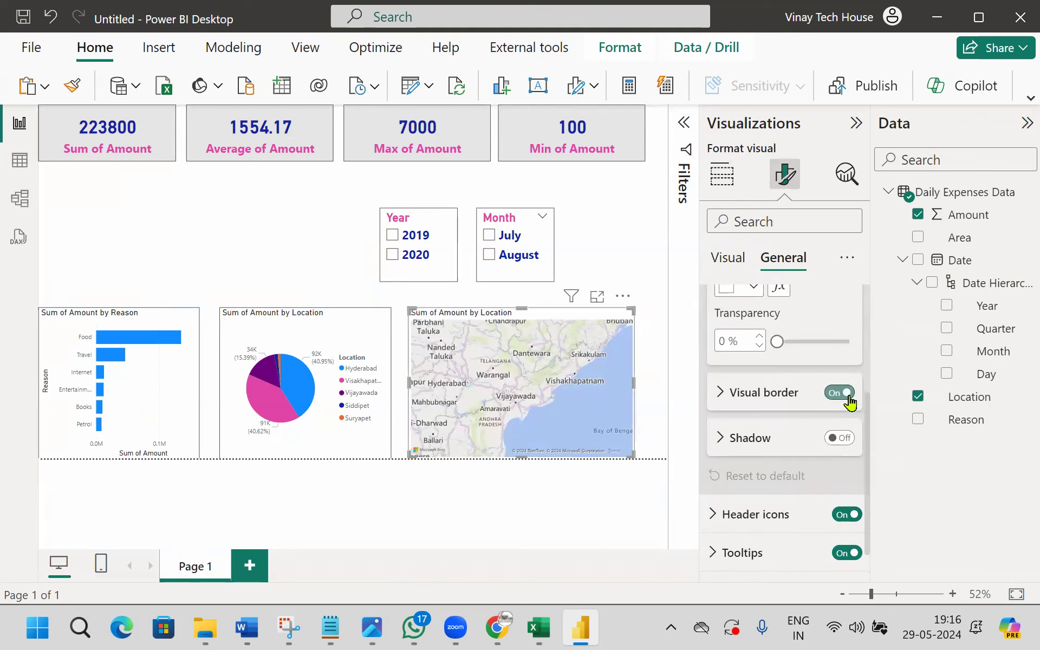
Step: Filter the report by the year 2020 and the month August, and change the year selection to 2019
click(392, 255)
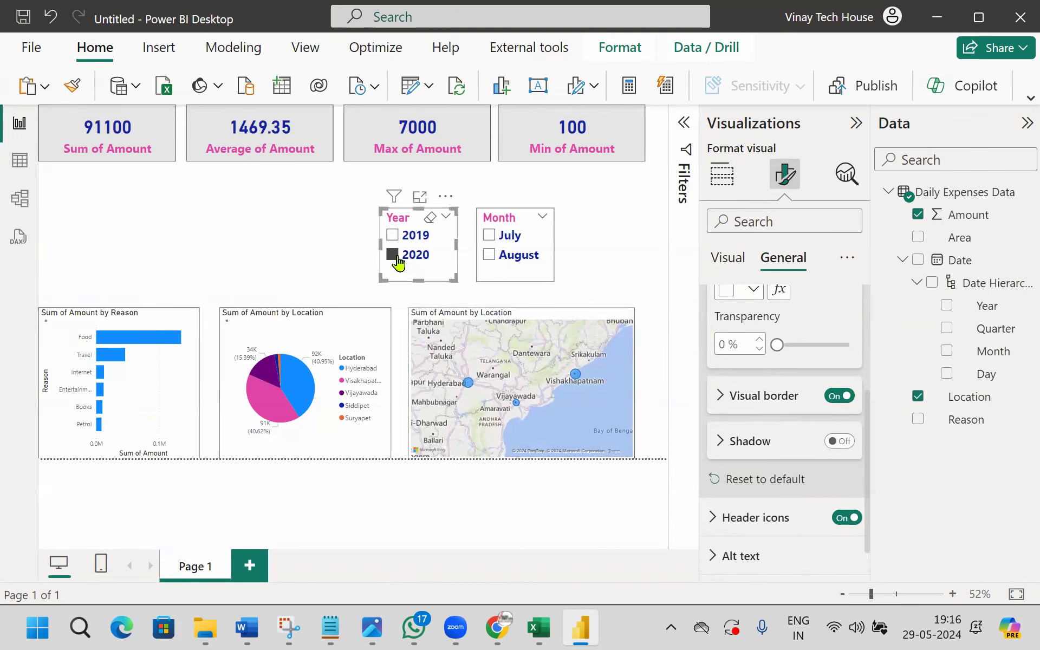
mouse_move(307, 407)
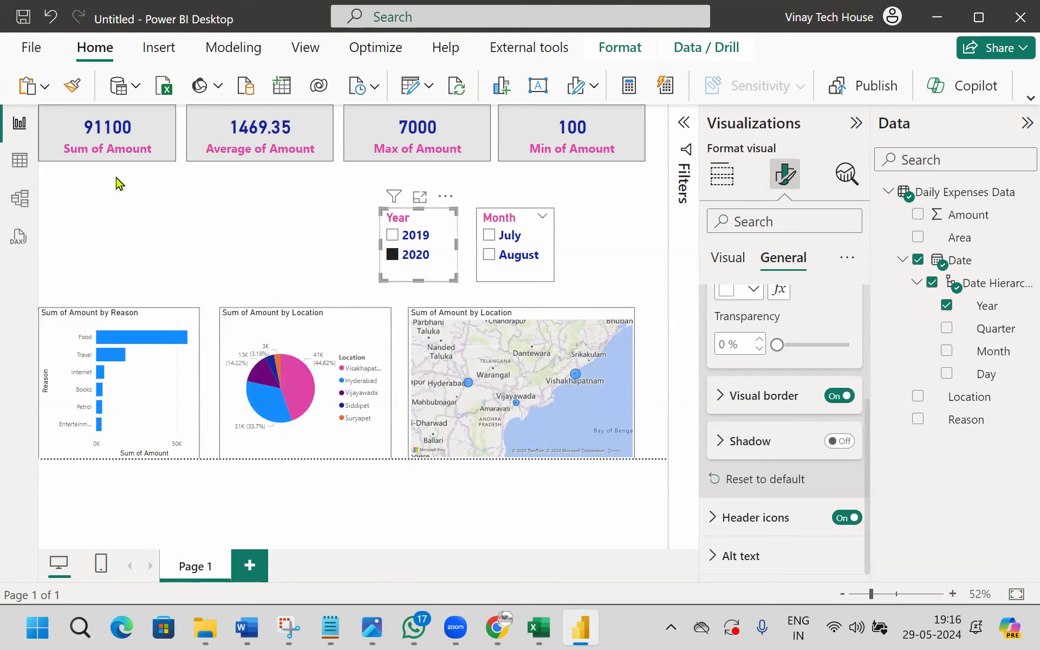
click(495, 262)
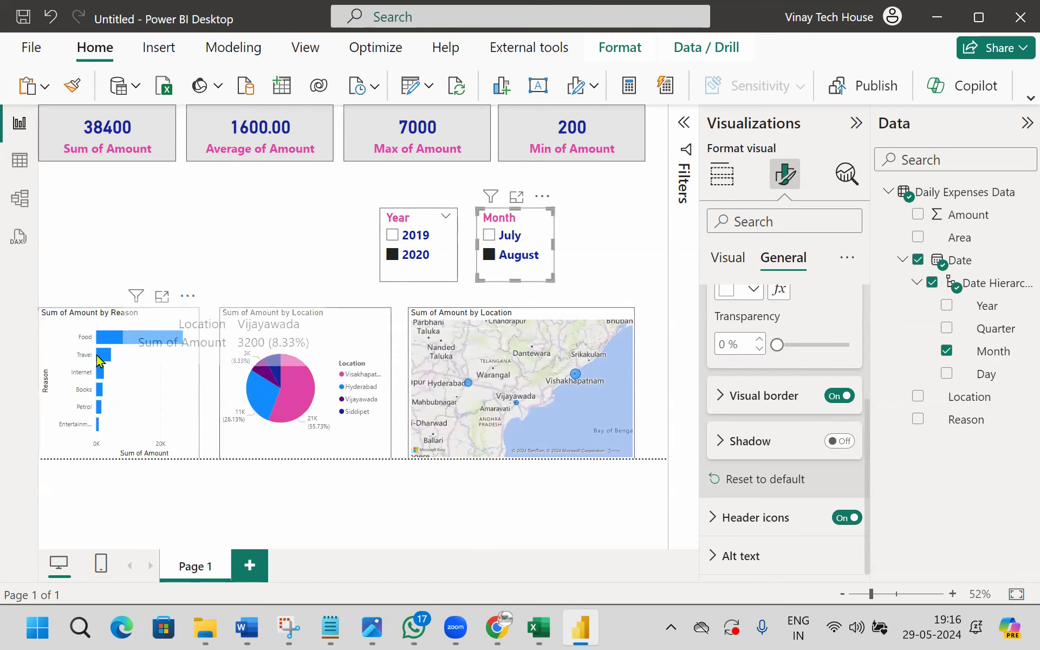
click(415, 235)
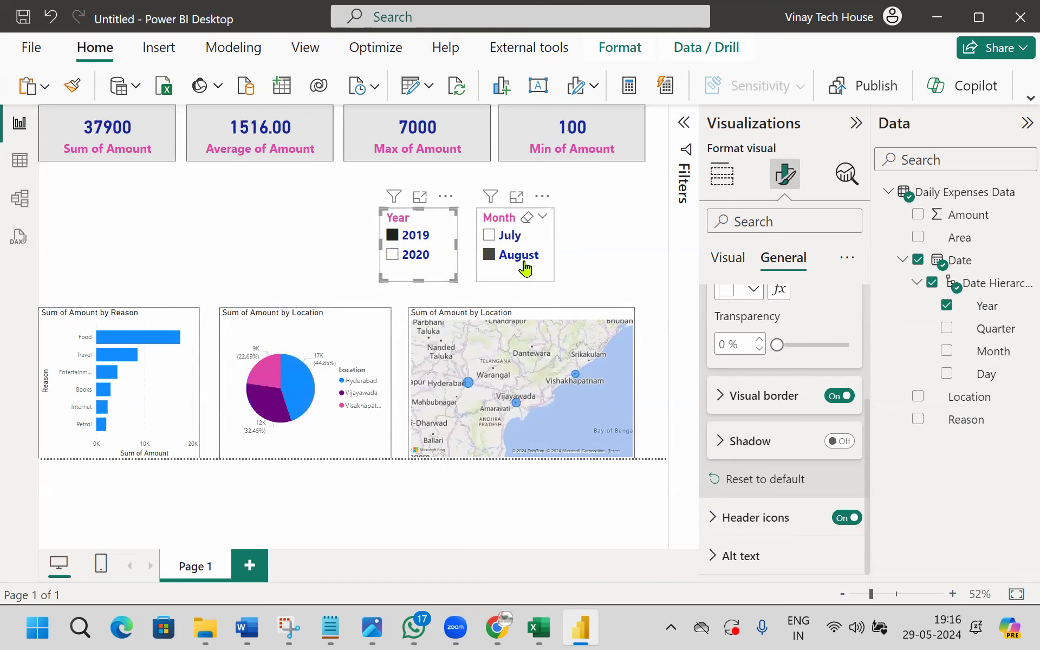
Step: Change the month selection from August to July for 2019, and clear both the year and month selections
click(506, 241)
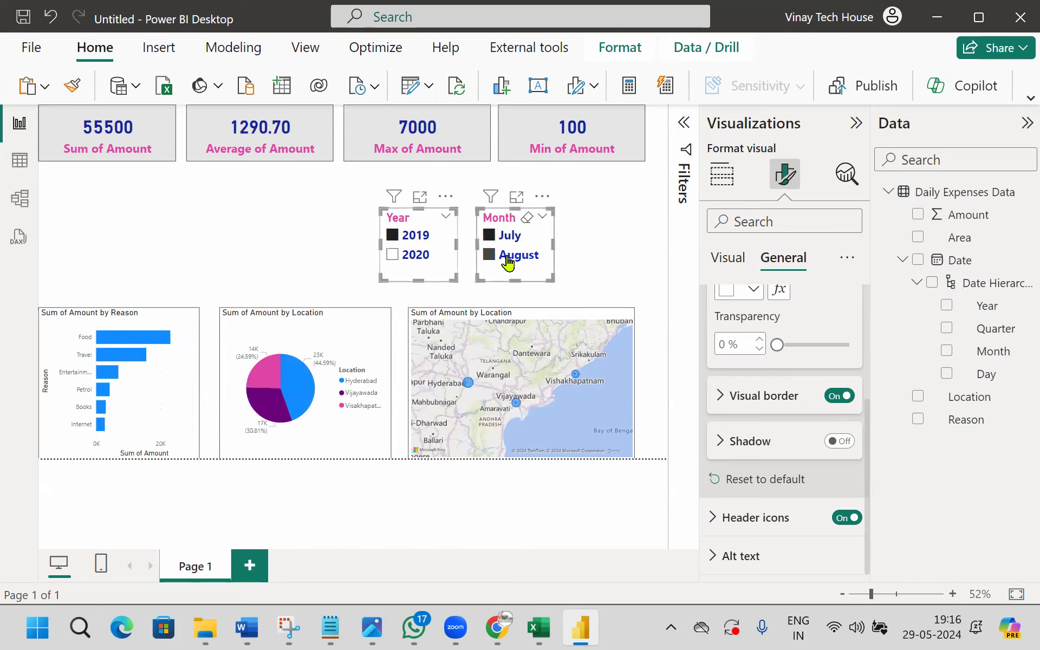
click(511, 263)
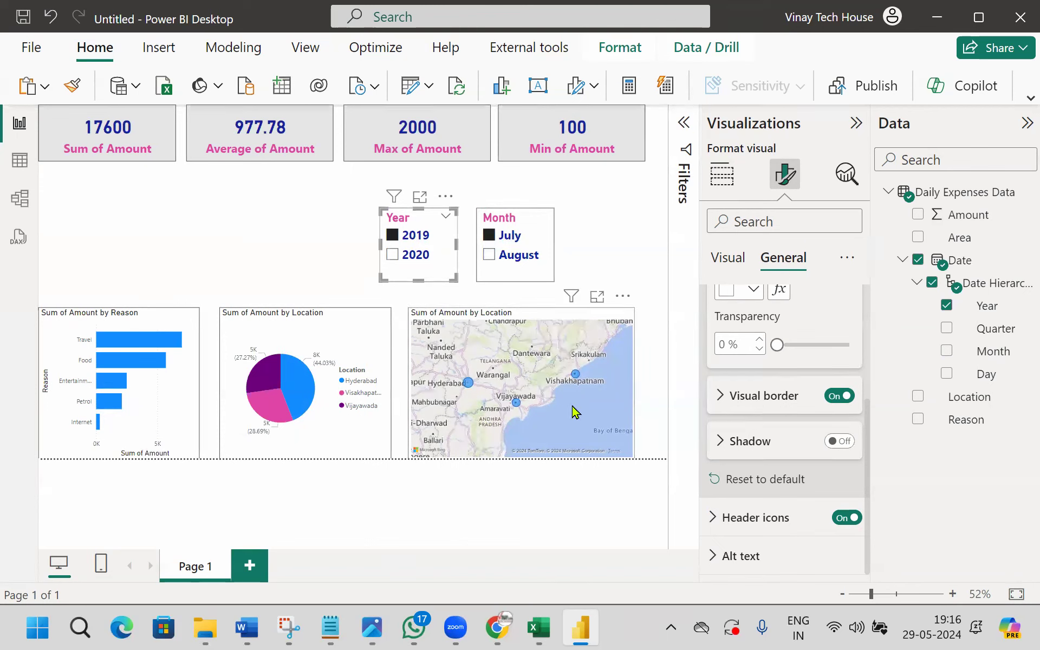
click(414, 236)
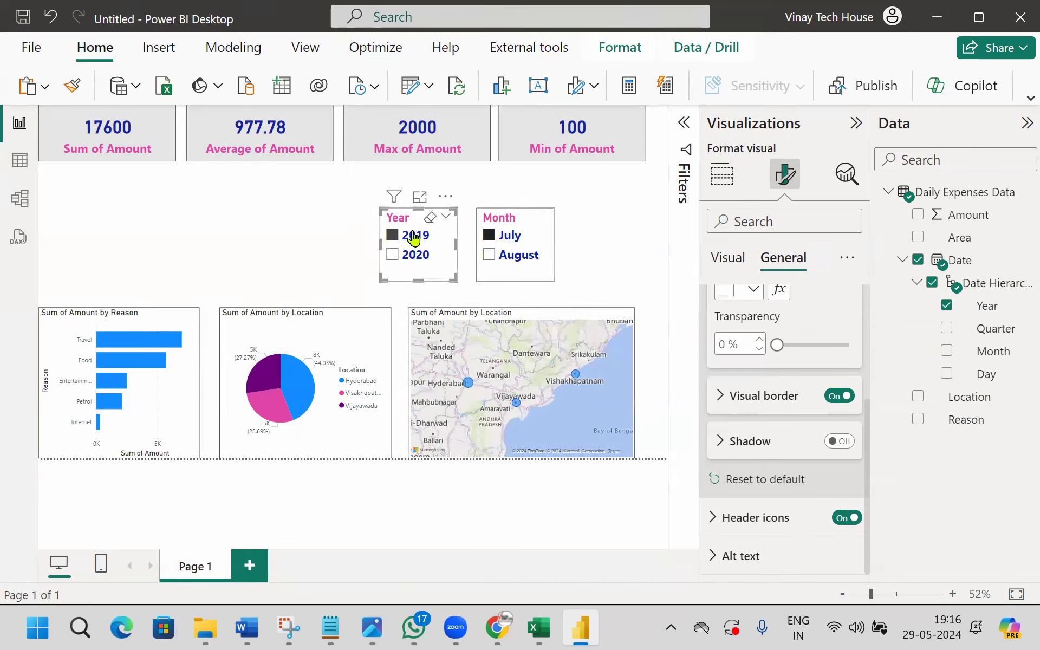
click(514, 242)
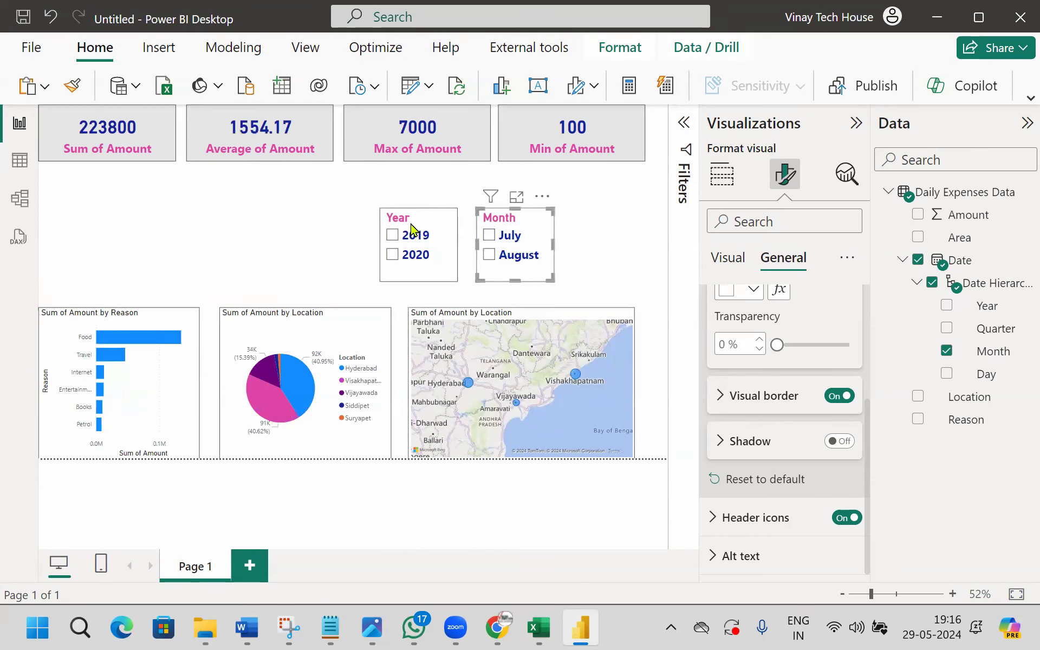
Step: Cross-filter the report by the Hyderabad slice of the pie chart, and switch to the Travel bar of the Reason chart
click(297, 396)
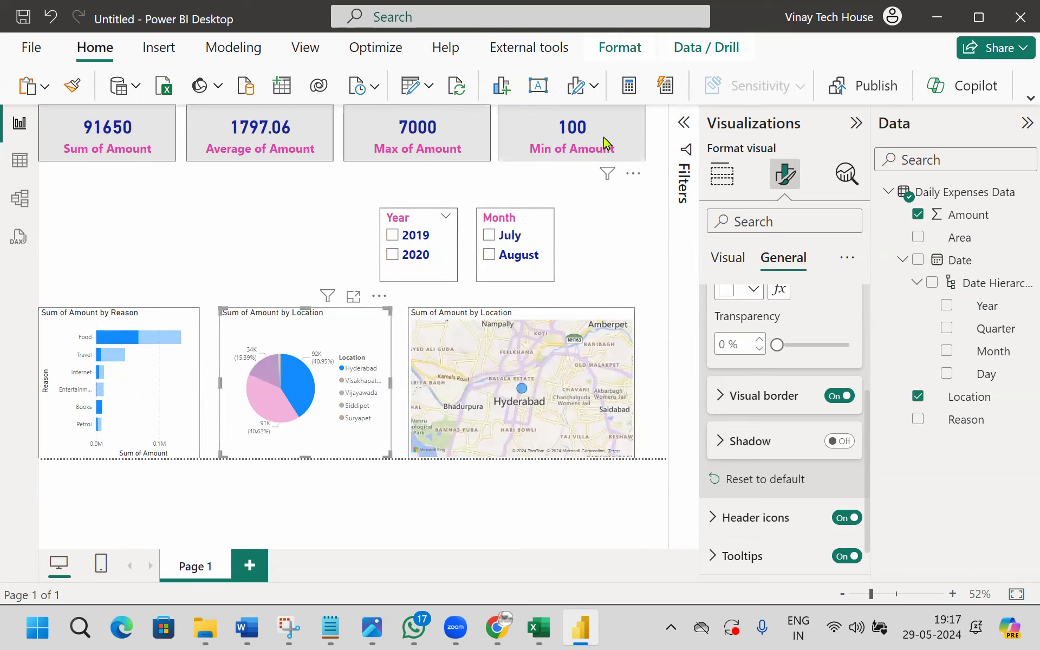
click(107, 356)
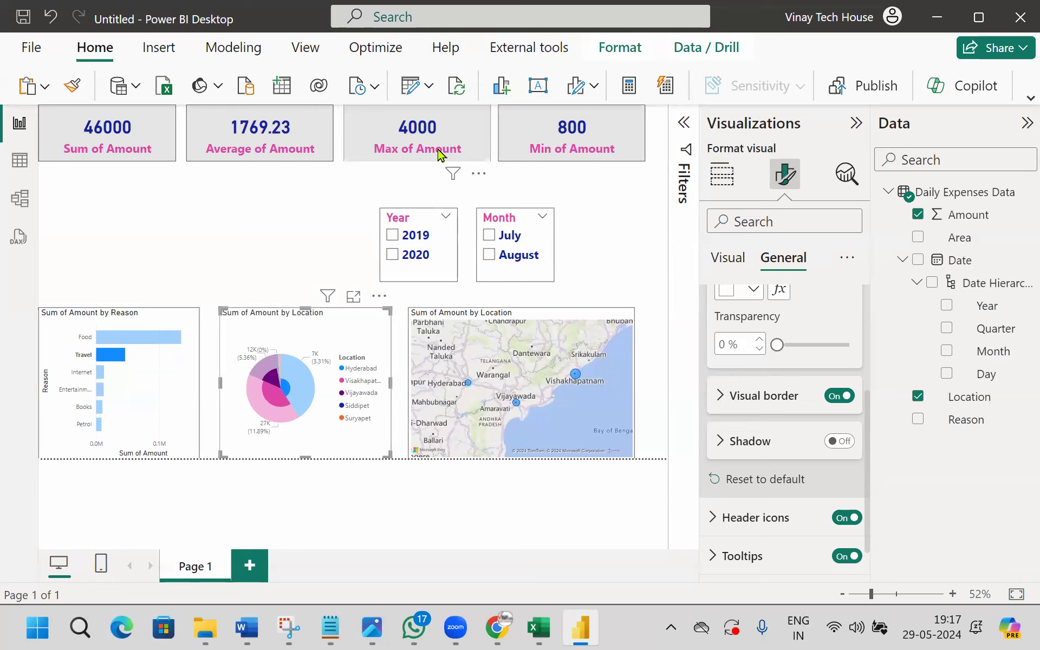
text(t)
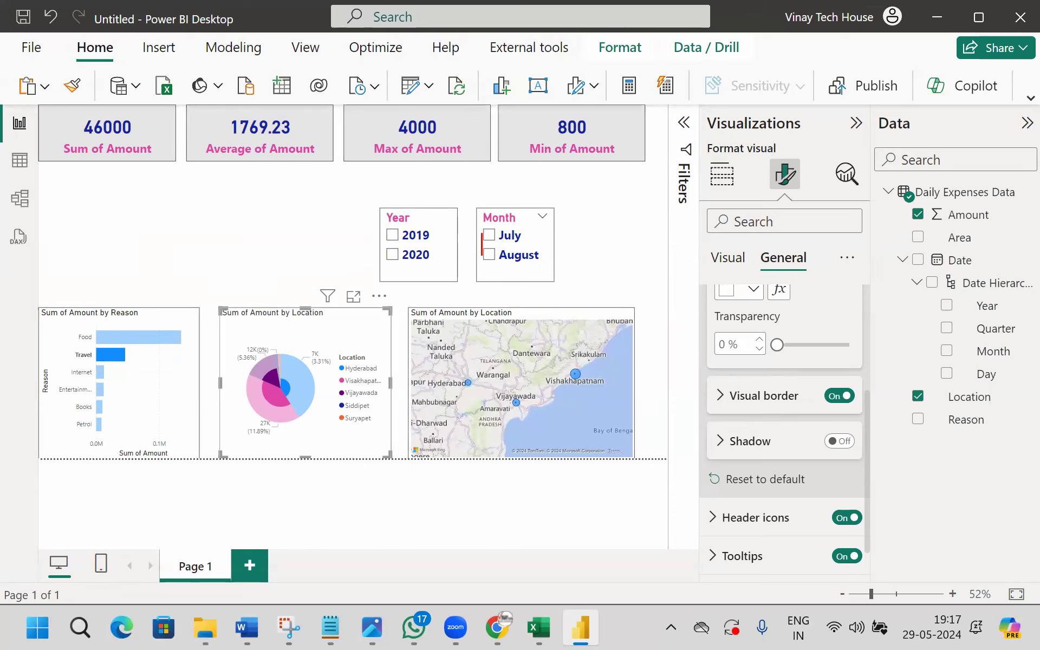
text(cross filtering)
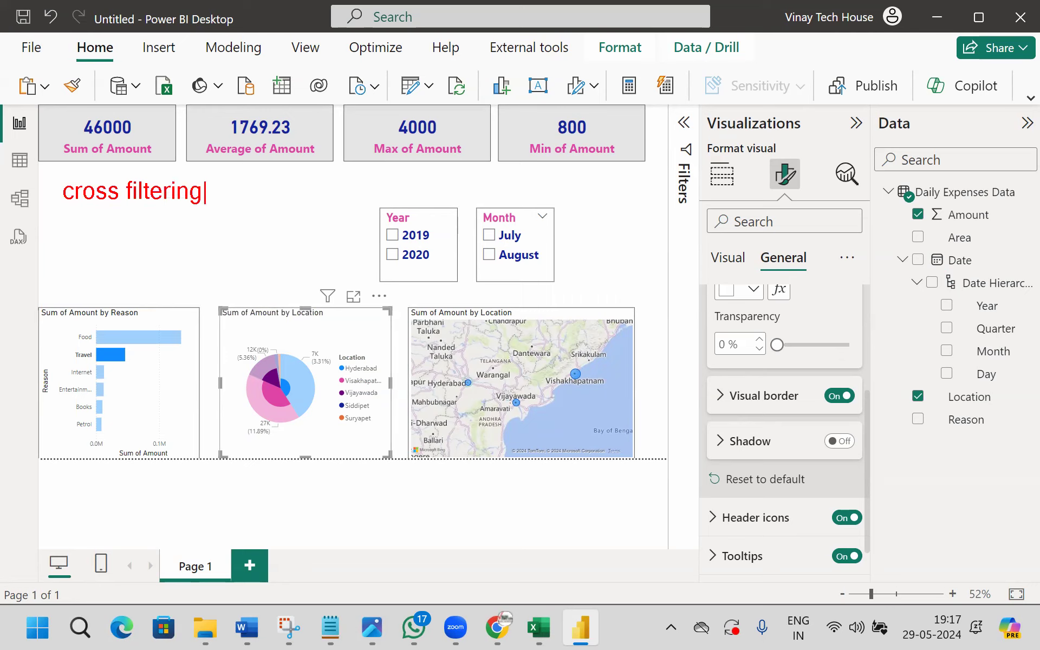
key(Return)
text(cross highli)
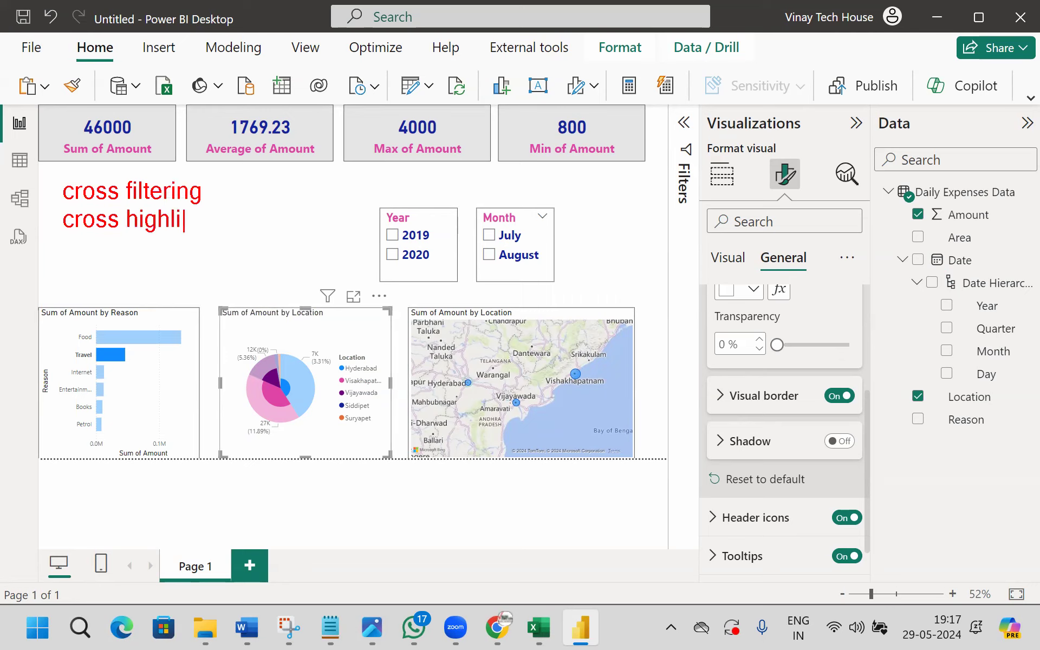
text(ghting feature)
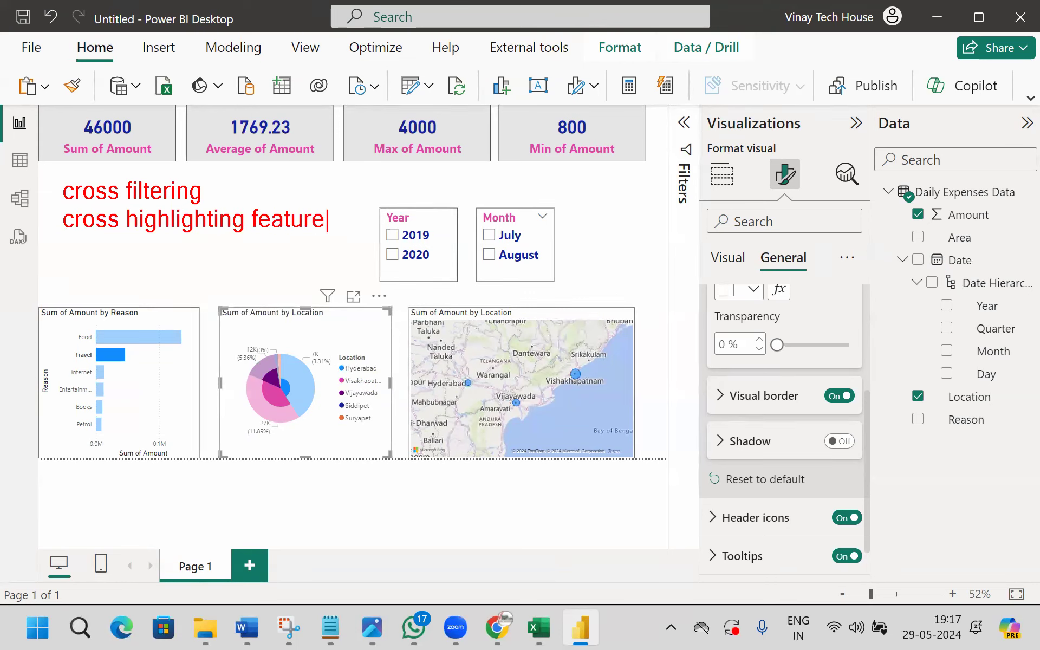
mouse_move(729, 118)
mouse_down()
mouse_move(715, 112)
mouse_move(650, 219)
mouse_move(704, 117)
mouse_move(780, 61)
mouse_up()
mouse_move(573, 198)
mouse_down()
mouse_move(346, 268)
mouse_move(554, 187)
mouse_up()
text(t)
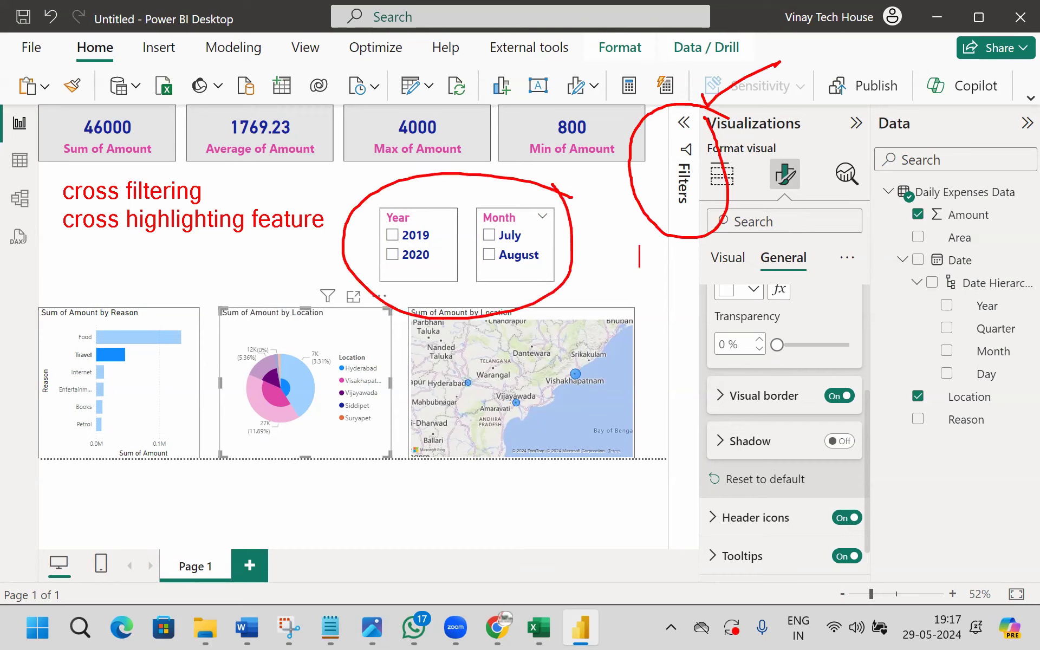
text(genera)
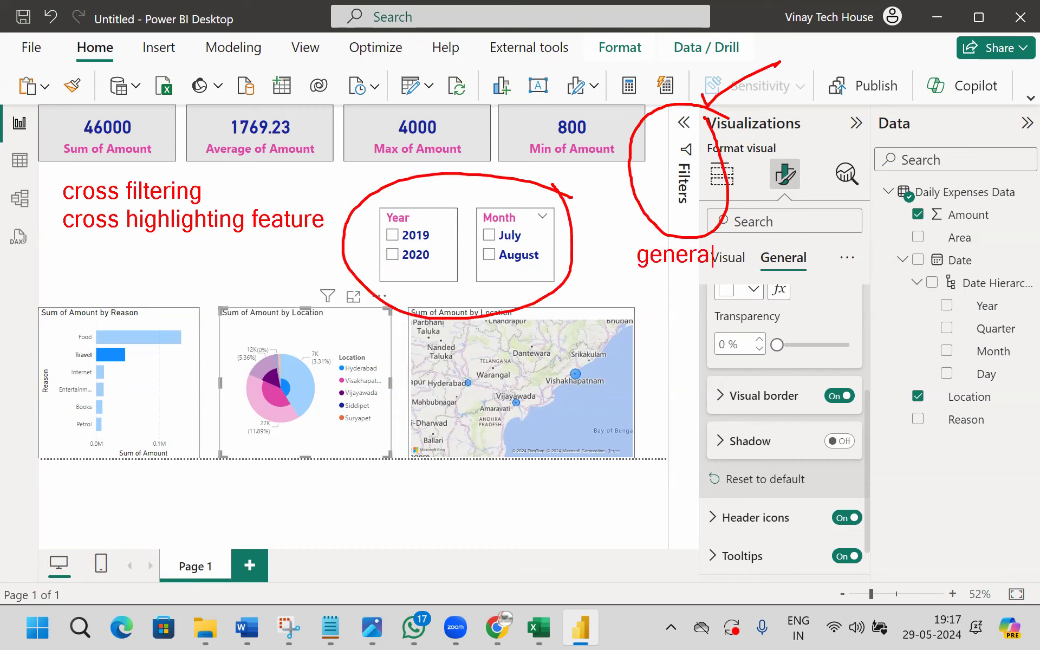
text(l filtering)
key(Escape)
click(408, 206)
text(visual)
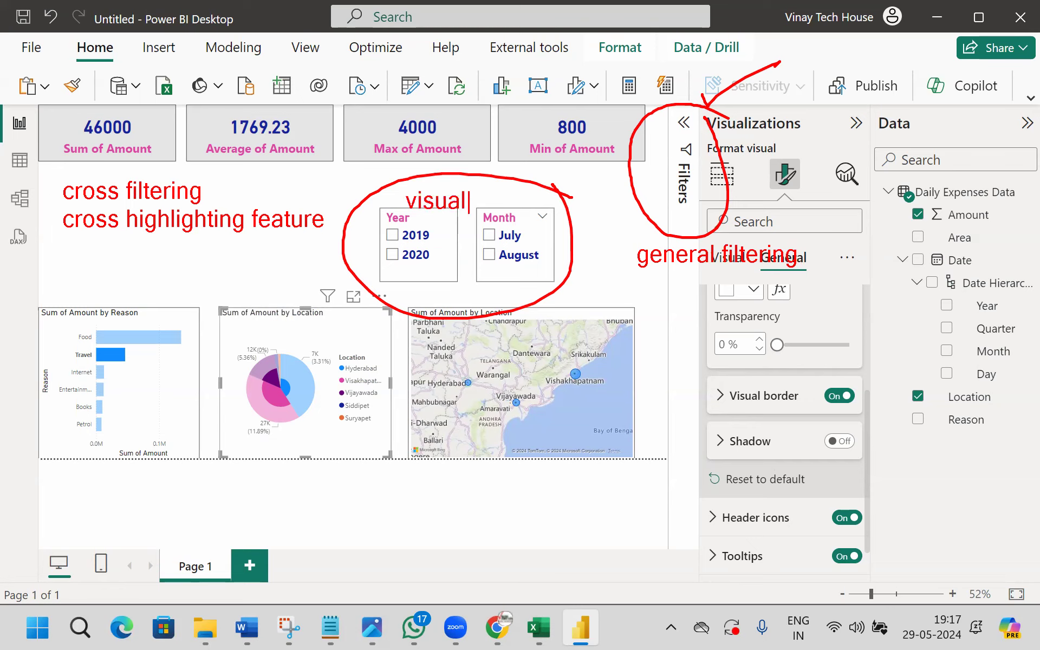
text( filtering)
key(Escape)
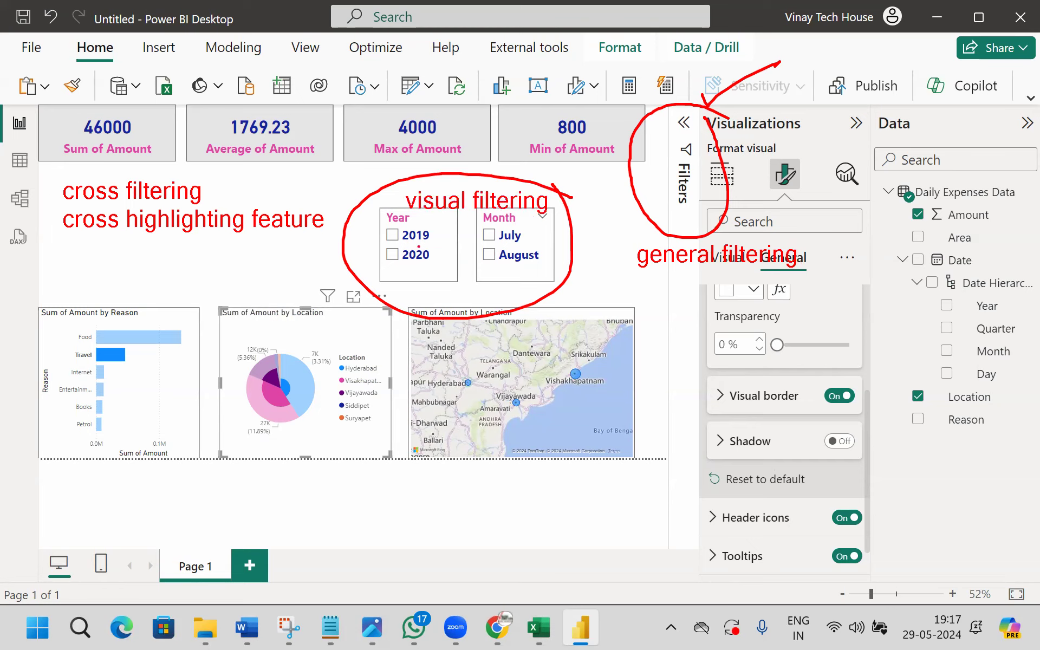
drag(53, 263, 216, 264)
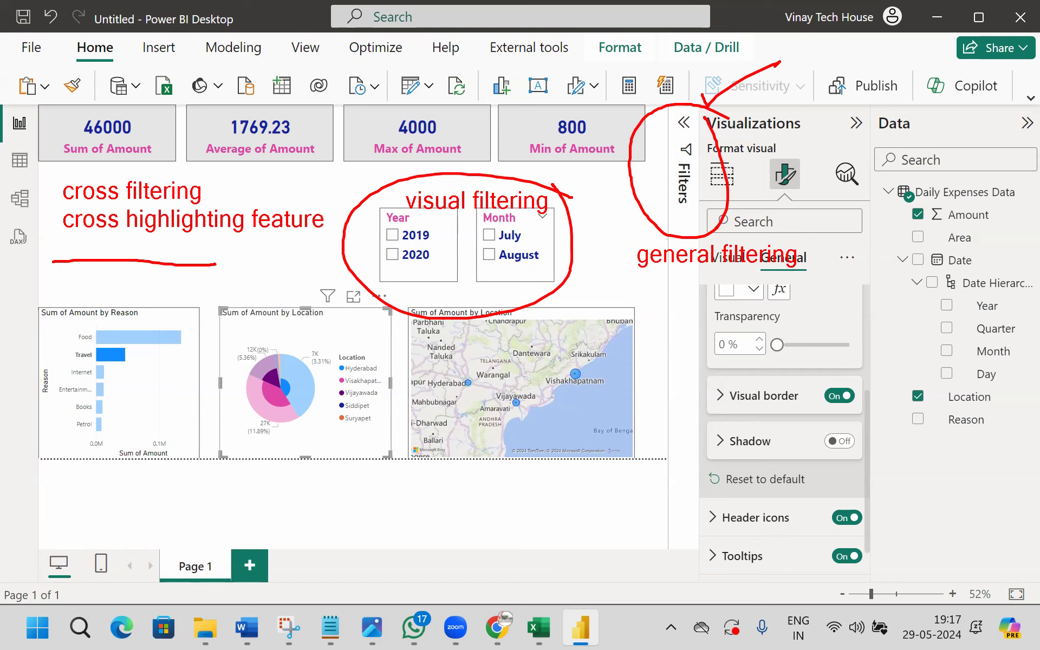
mouse_move(646, 172)
mouse_down()
mouse_move(713, 201)
mouse_move(652, 216)
mouse_up()
mouse_move(405, 247)
mouse_down()
mouse_move(434, 251)
mouse_move(458, 237)
mouse_up()
drag(480, 249, 541, 229)
drag(111, 216, 140, 192)
drag(133, 248, 174, 230)
mouse_move(110, 405)
mouse_down()
mouse_move(117, 411)
mouse_move(164, 370)
mouse_up()
drag(227, 401, 289, 385)
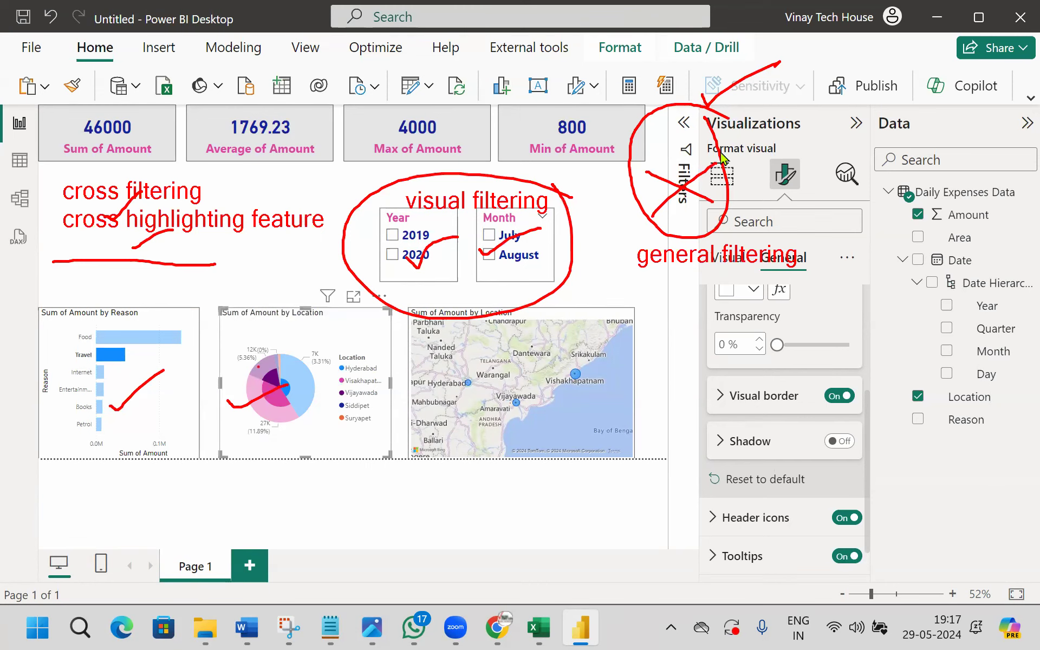
key(Escape)
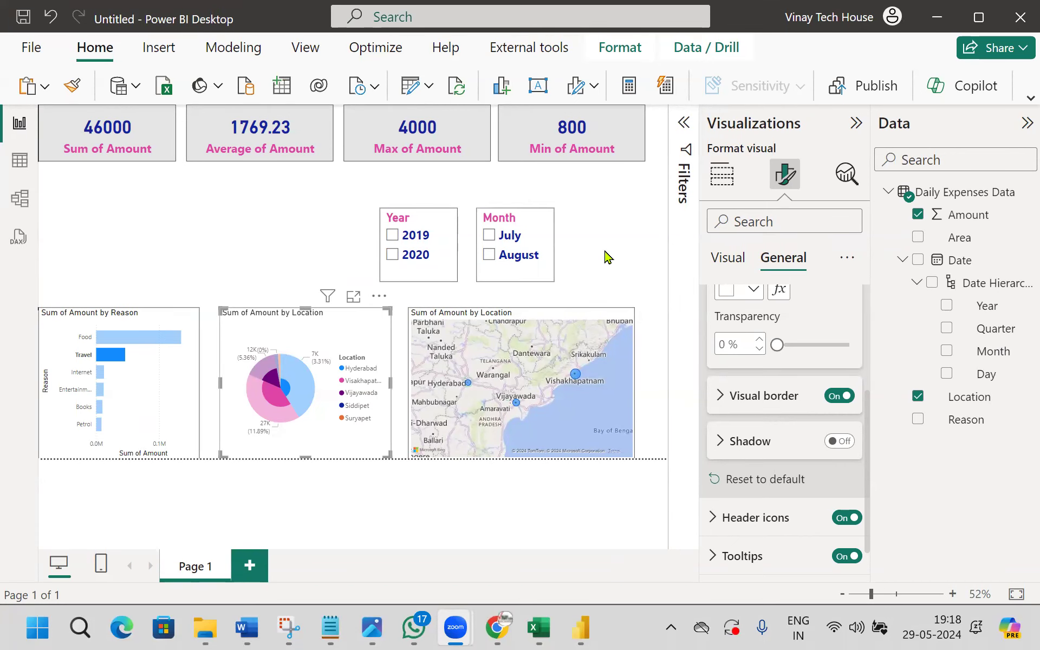
Step: Start saving the report and choose the D:\Batches\5 PM APR folder as its location
click(32, 47)
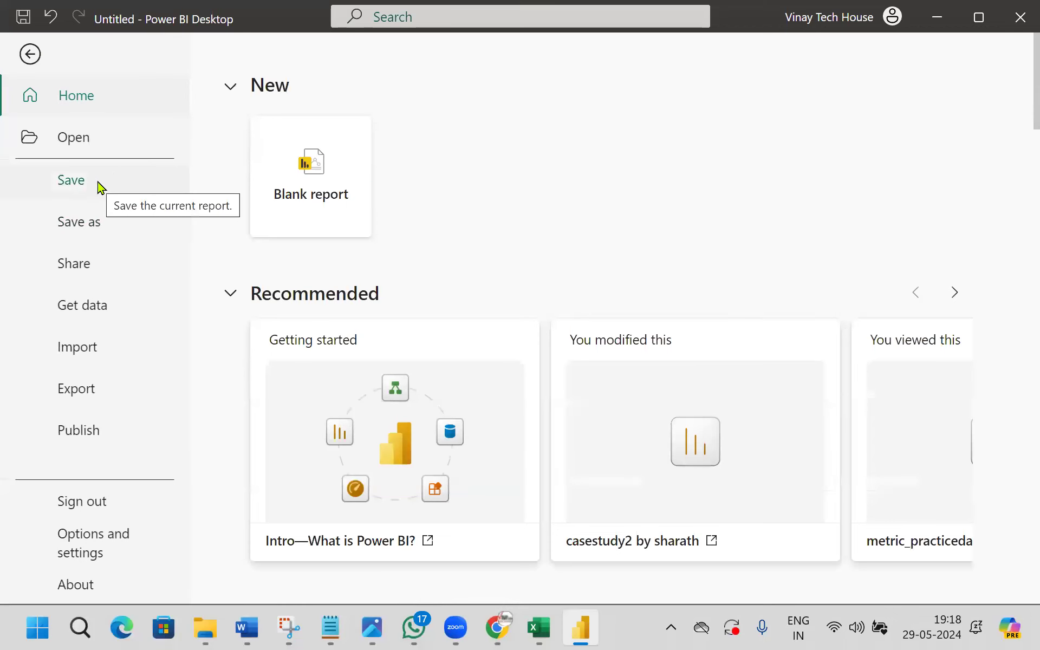
key(Escape)
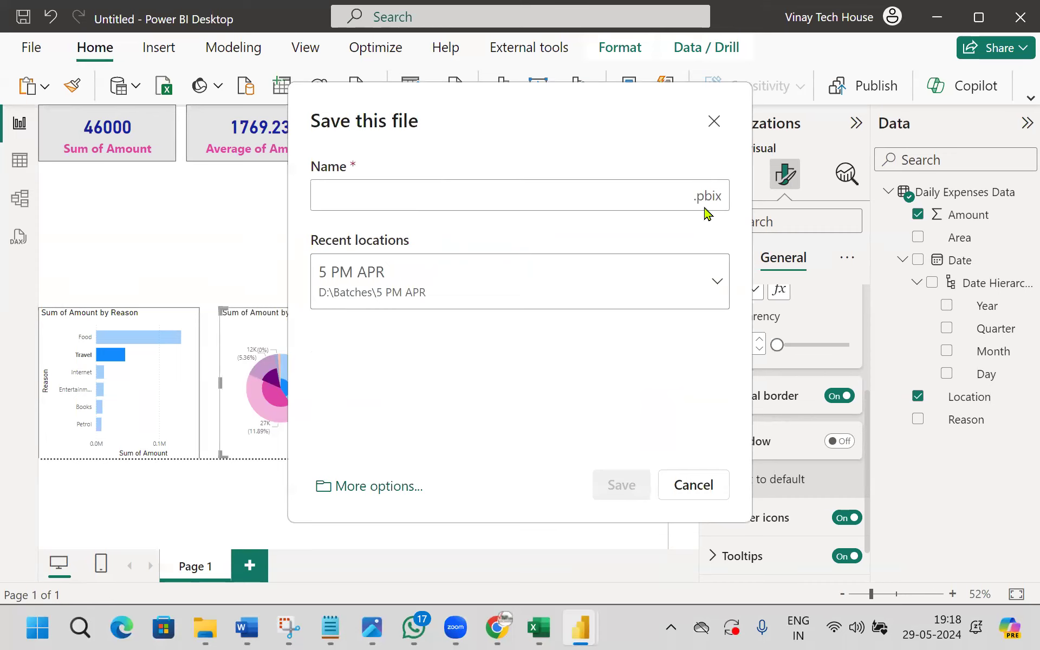
click(491, 288)
click(493, 284)
click(499, 276)
scroll(442, 391, down, 3)
scroll(442, 390, down, 1)
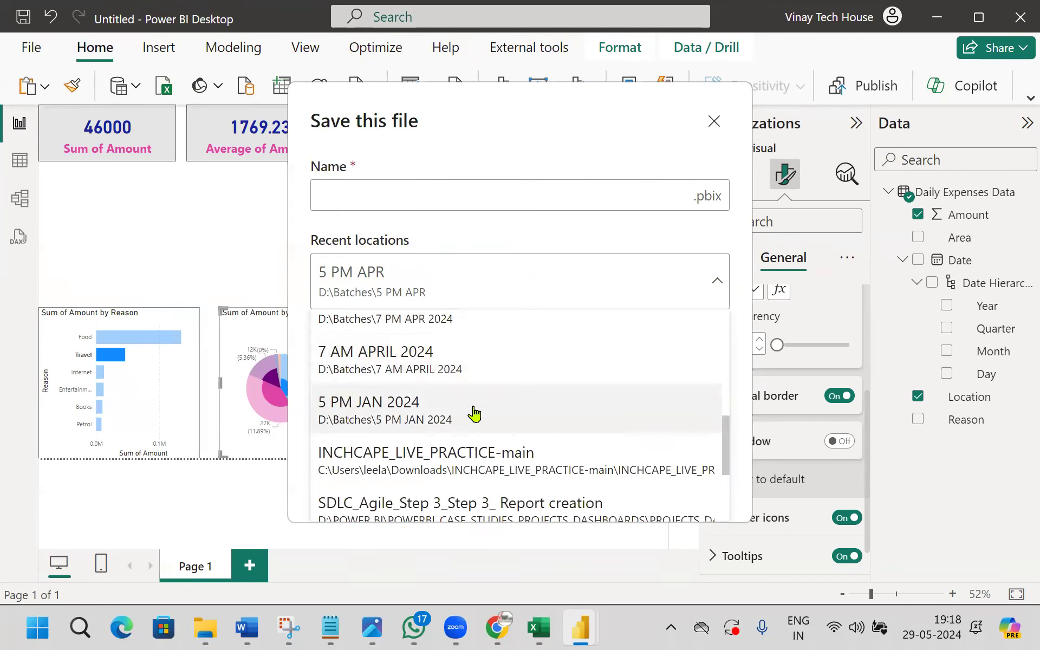
scroll(453, 402, up, 5)
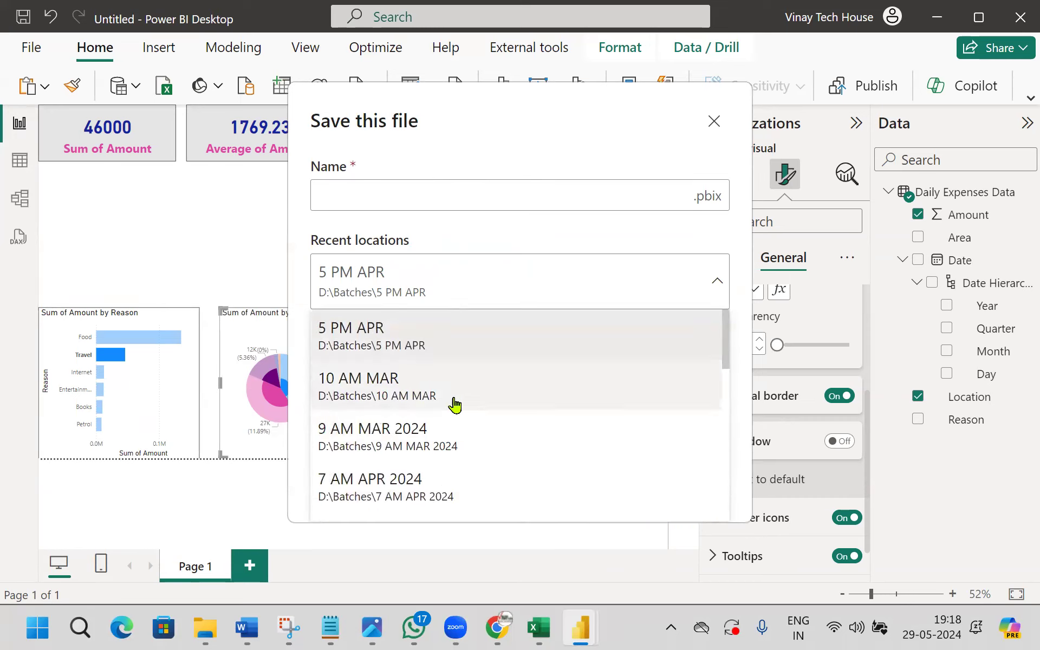
click(414, 349)
Step: Name the report file Vinay Tech Demo Report and save it
click(440, 194)
text(Vi)
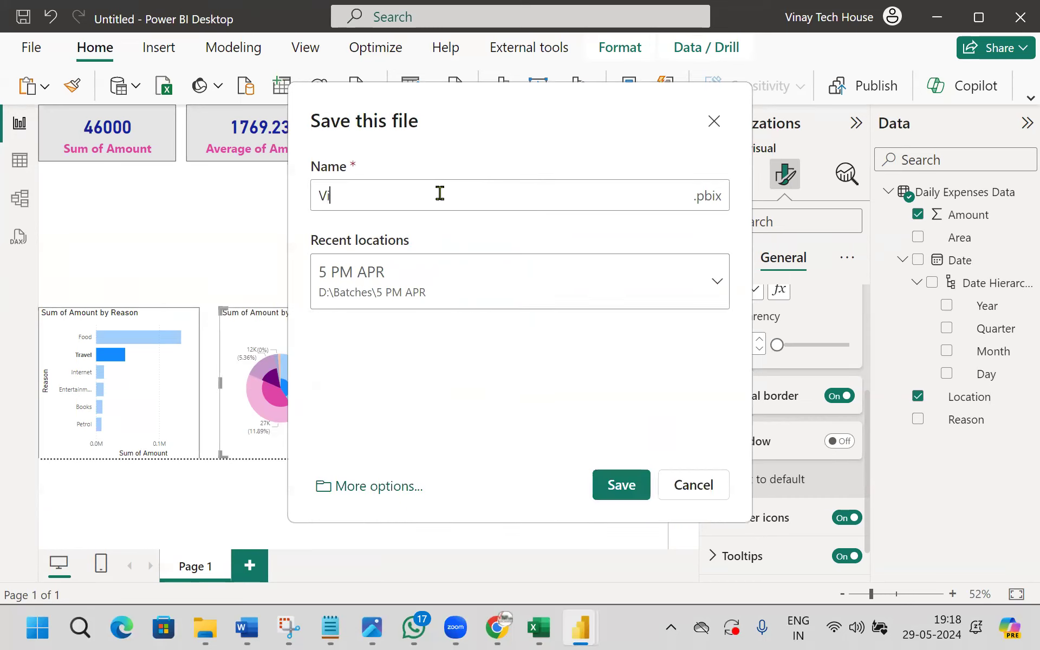
text(nay Tech Demo0 Report)
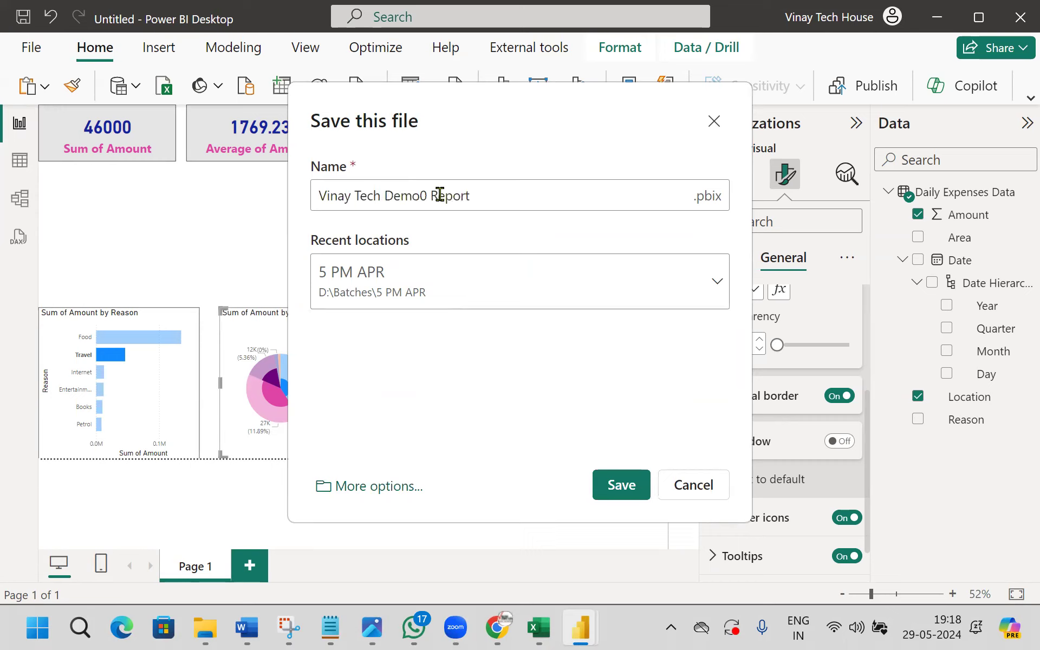
click(427, 195)
key(BackSpace)
click(624, 492)
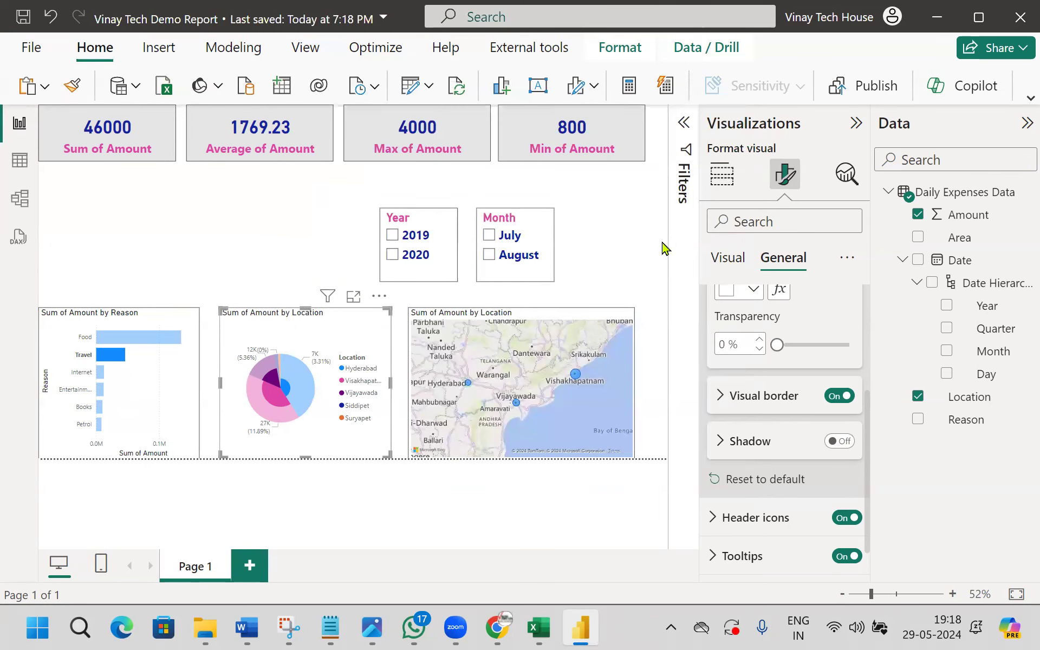
Step: Switch to File Explorer and open the 5 PM APR folder inside Batches on drive D
mouse_move(201, 630)
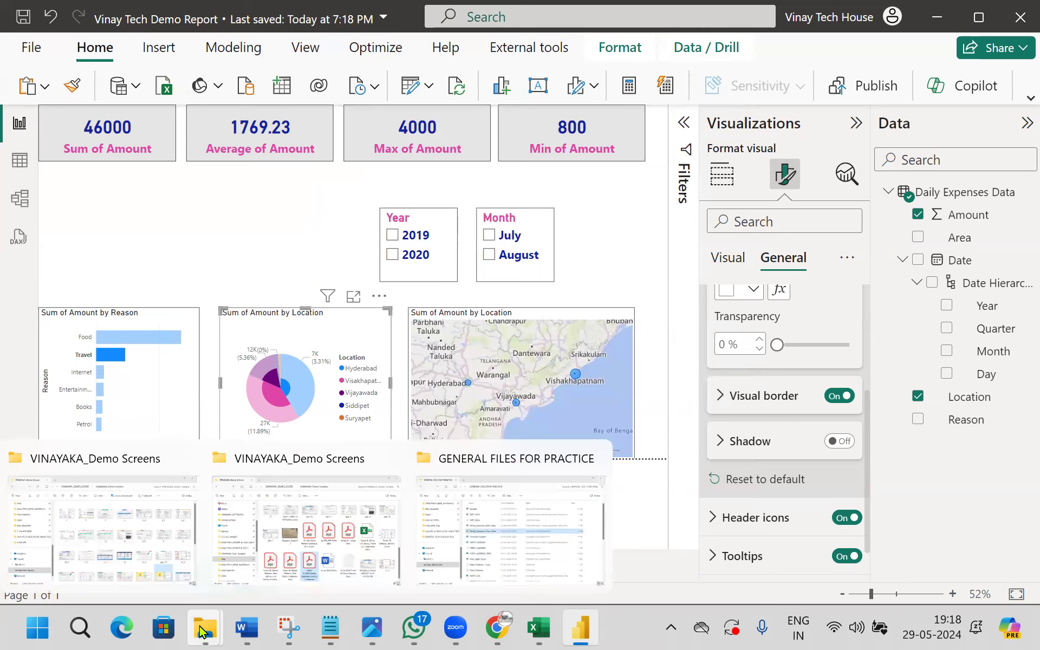
click(477, 553)
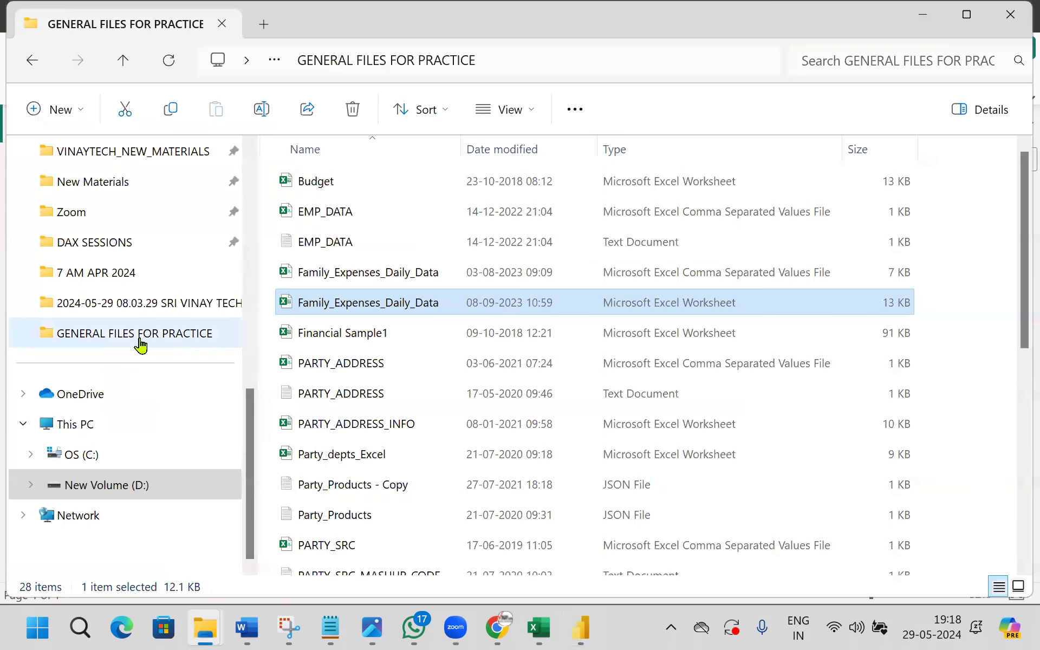
click(119, 273)
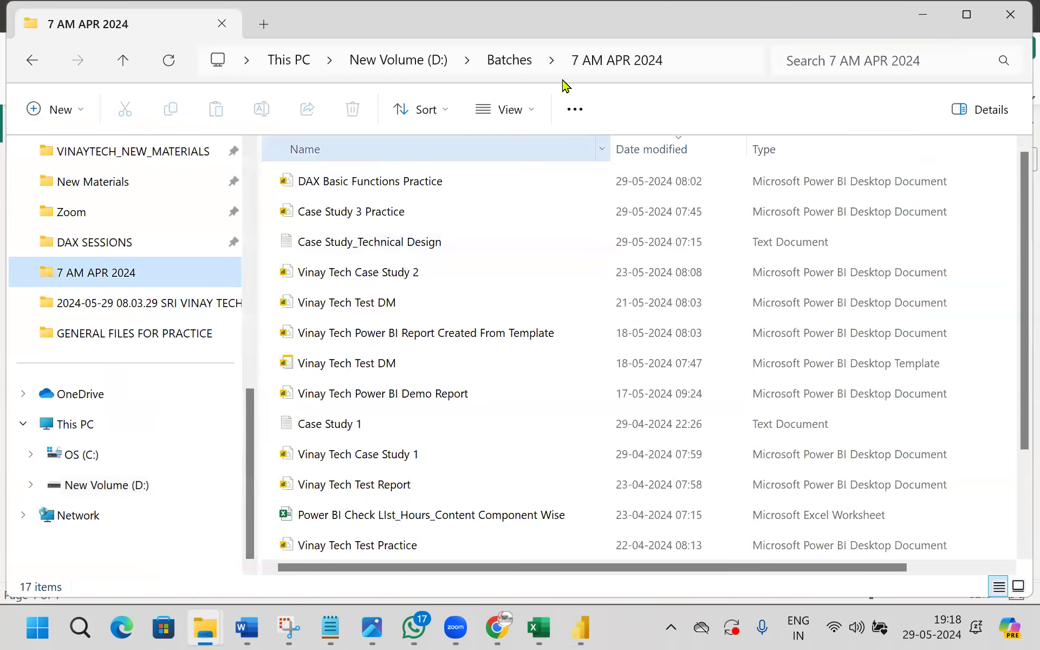
click(527, 62)
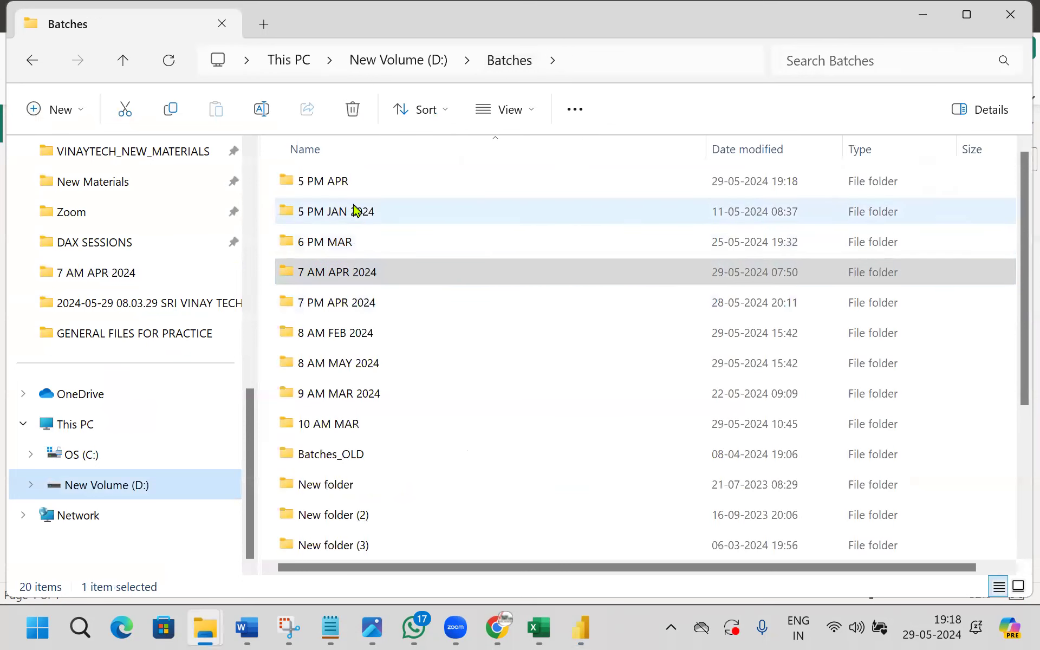
double_click(373, 183)
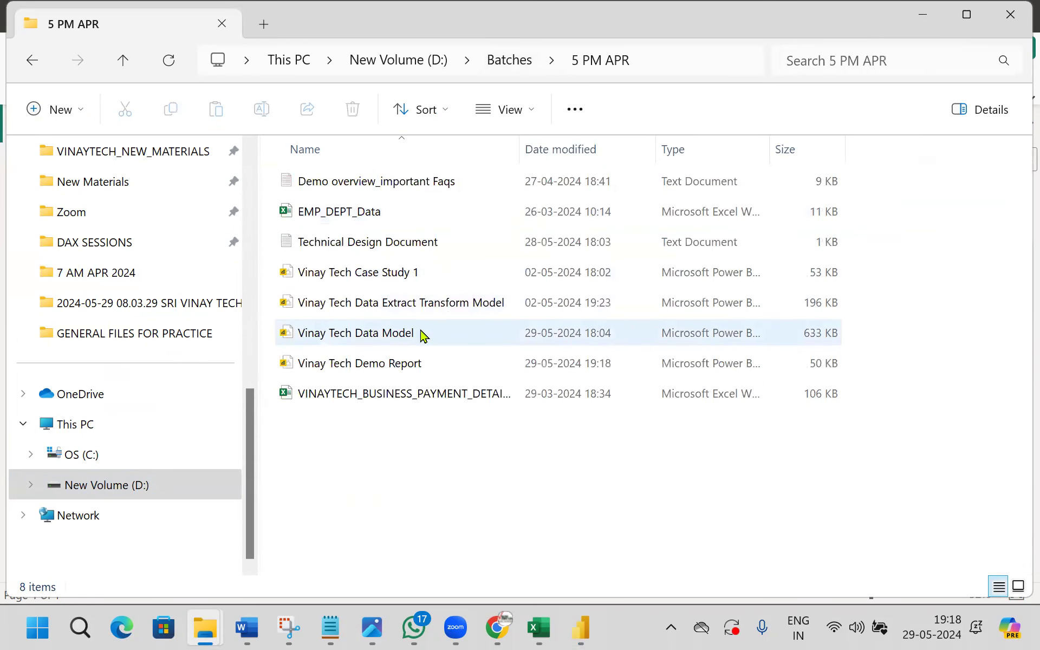
Step: Sort the folder newest first by date modified and widen the Type column to check the Vinay Tech Demo Report's file type
click(584, 155)
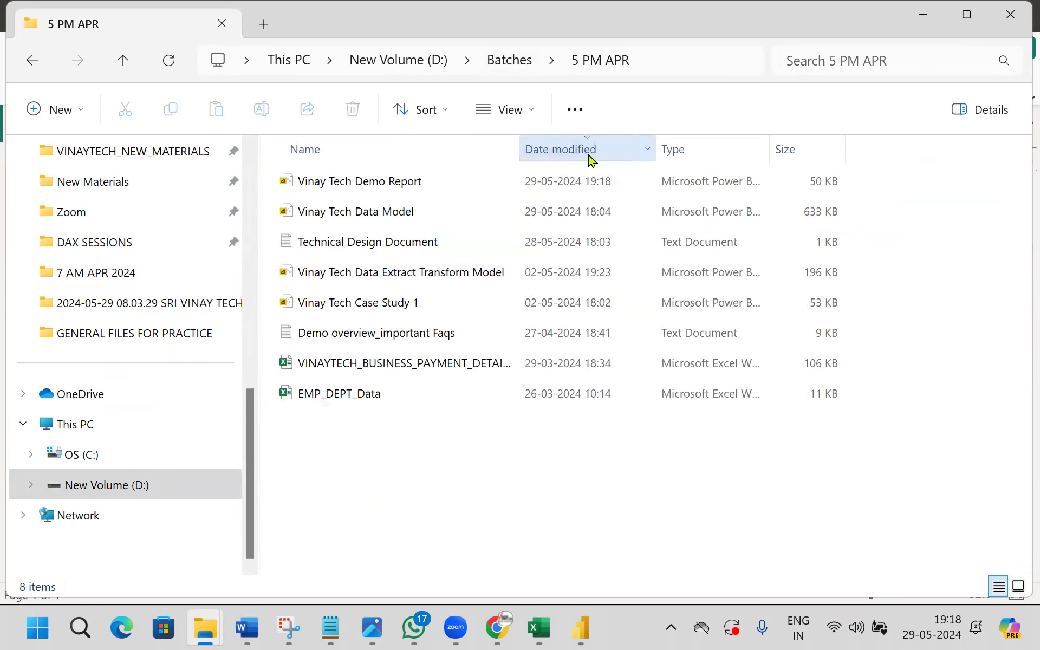
click(410, 190)
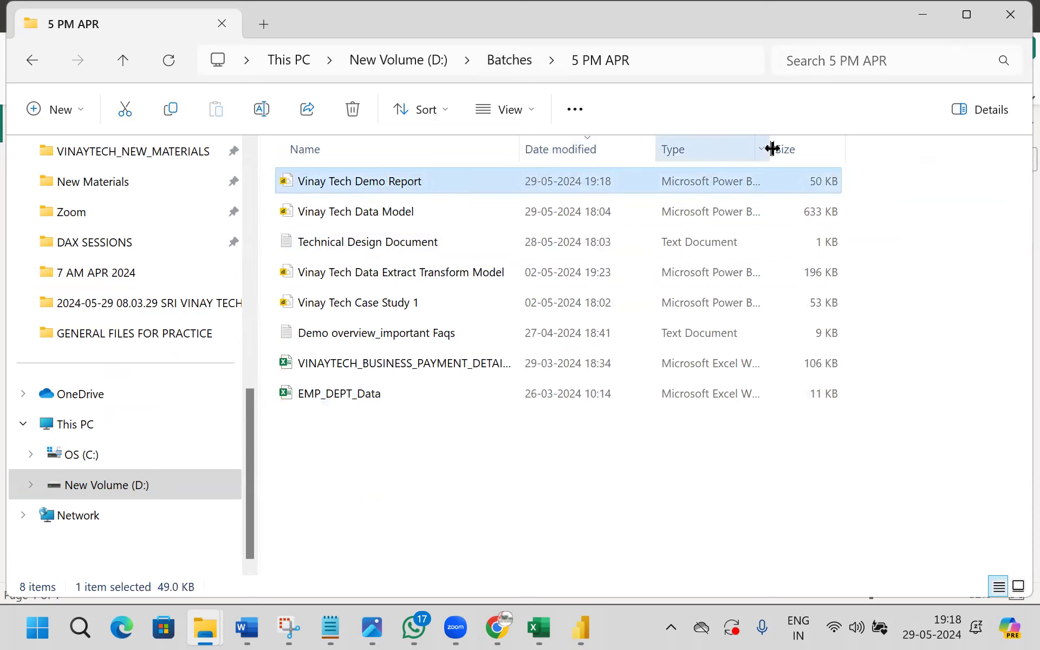
drag(772, 148, 873, 149)
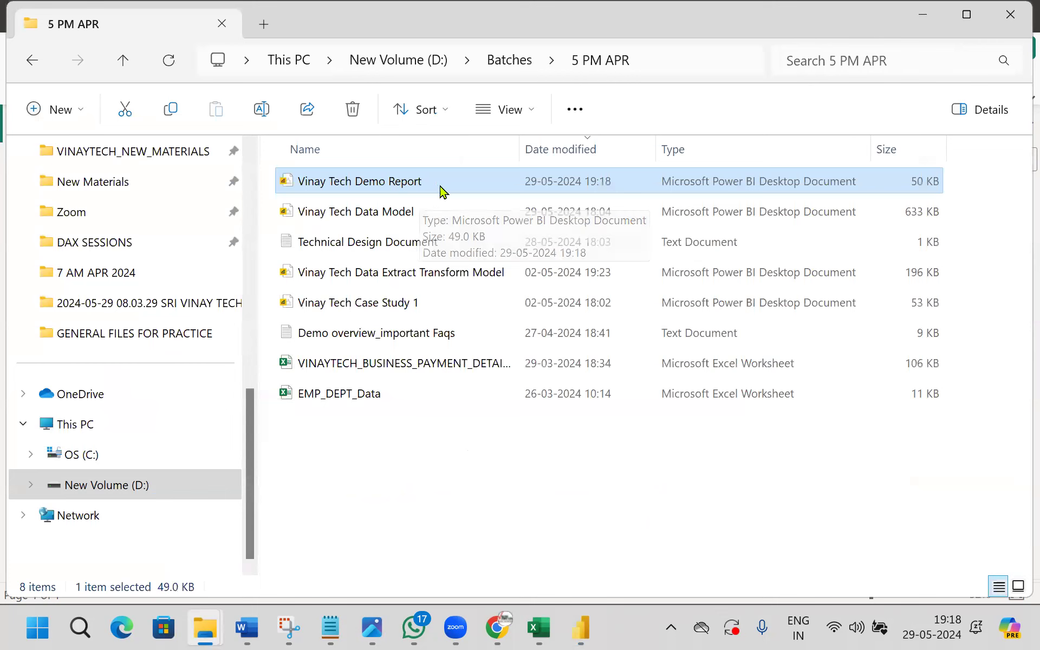
mouse_move(655, 191)
mouse_down()
mouse_move(882, 188)
mouse_move(729, 163)
mouse_move(667, 191)
mouse_up()
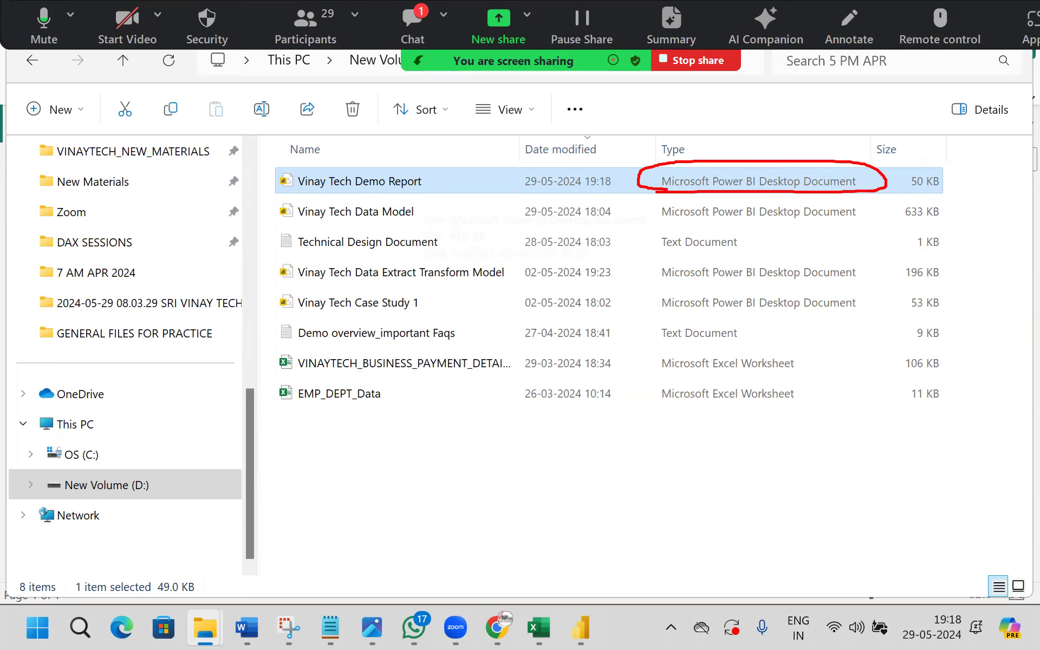
key(Escape)
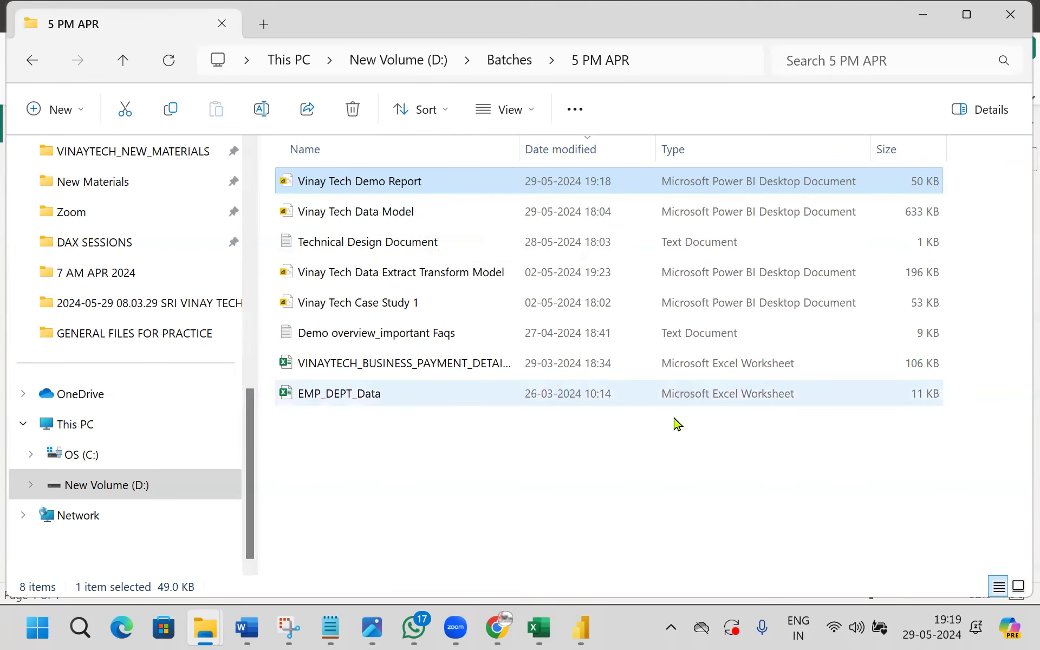
Step: Return to the report in Power BI Desktop, and switch to the Self Service BI (SSBI) Example slide image
click(580, 628)
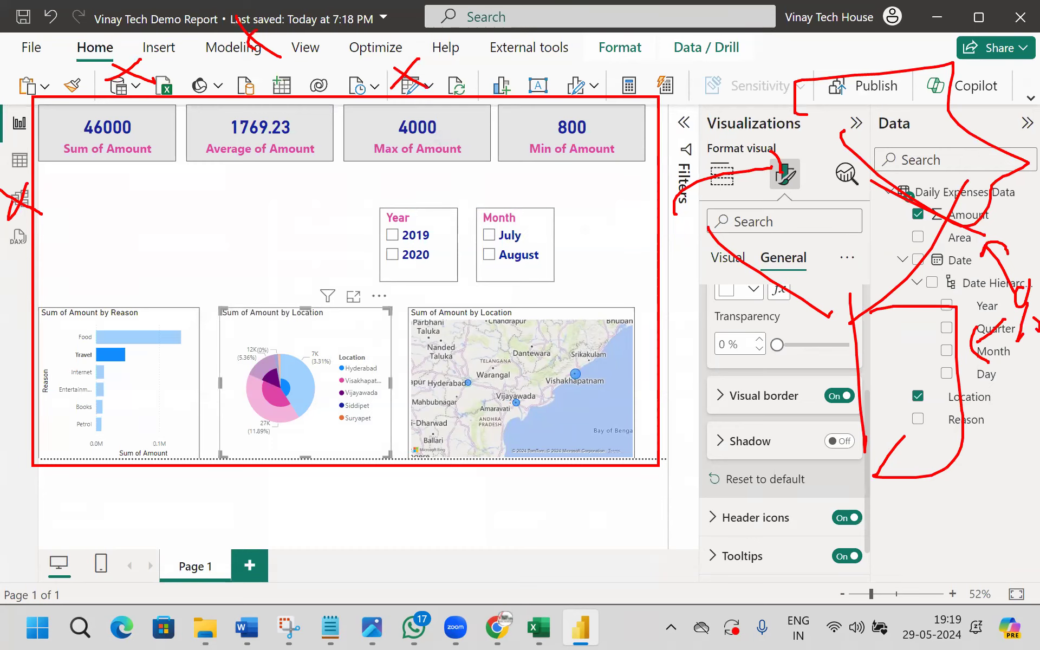
key(Escape)
mouse_move(630, 323)
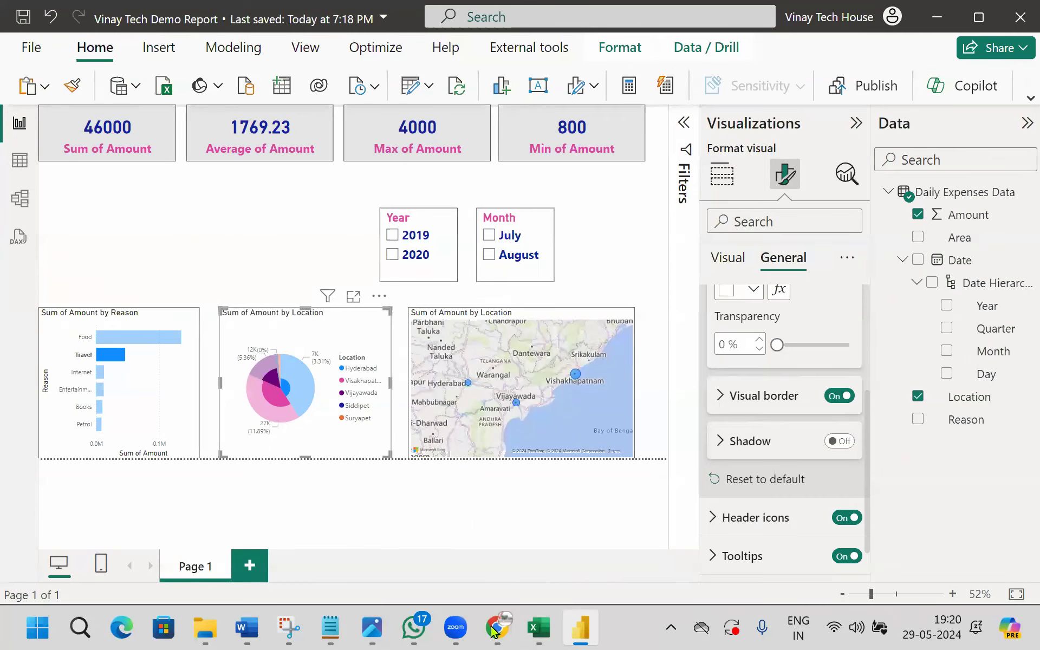
click(376, 628)
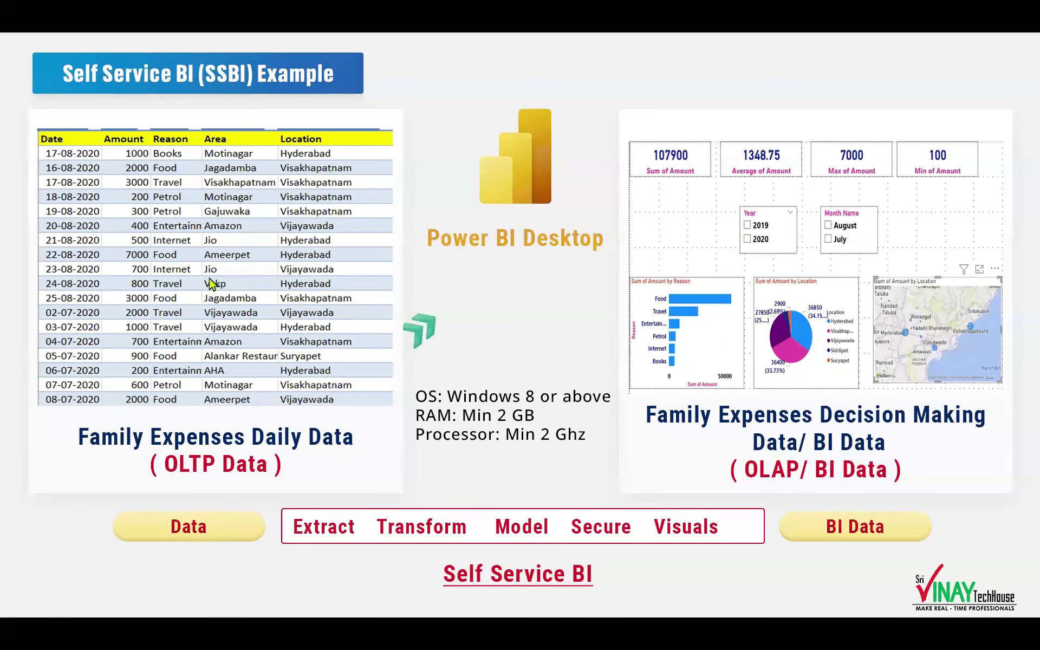